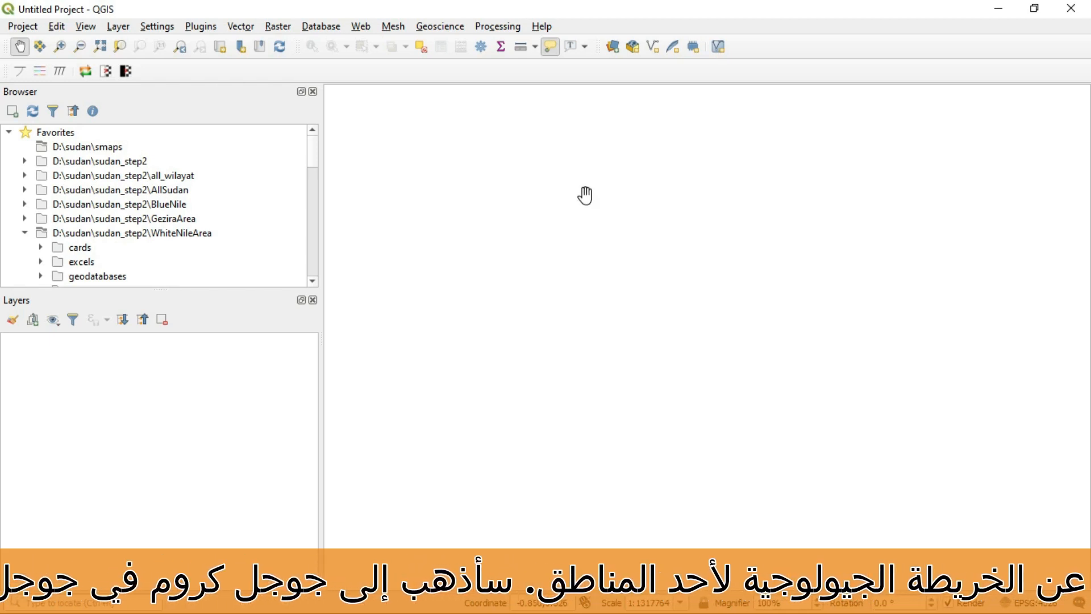
- Switch to Google Chrome and search Google for images of "geological map of syria"
{"action": "left_click", "coordinate": [998, 8]}
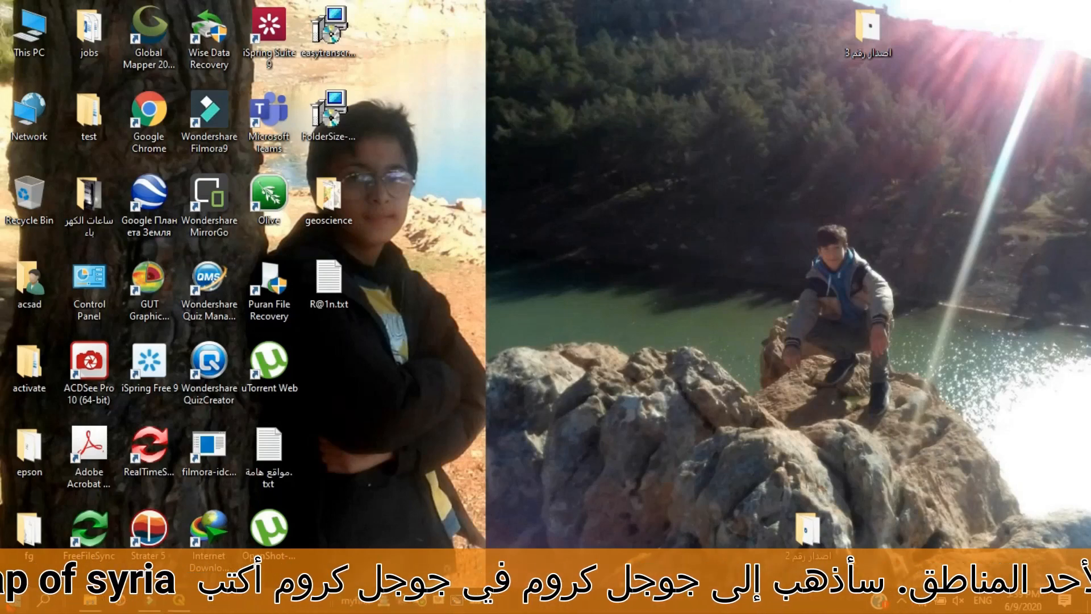
{"action": "key", "text": "super"}
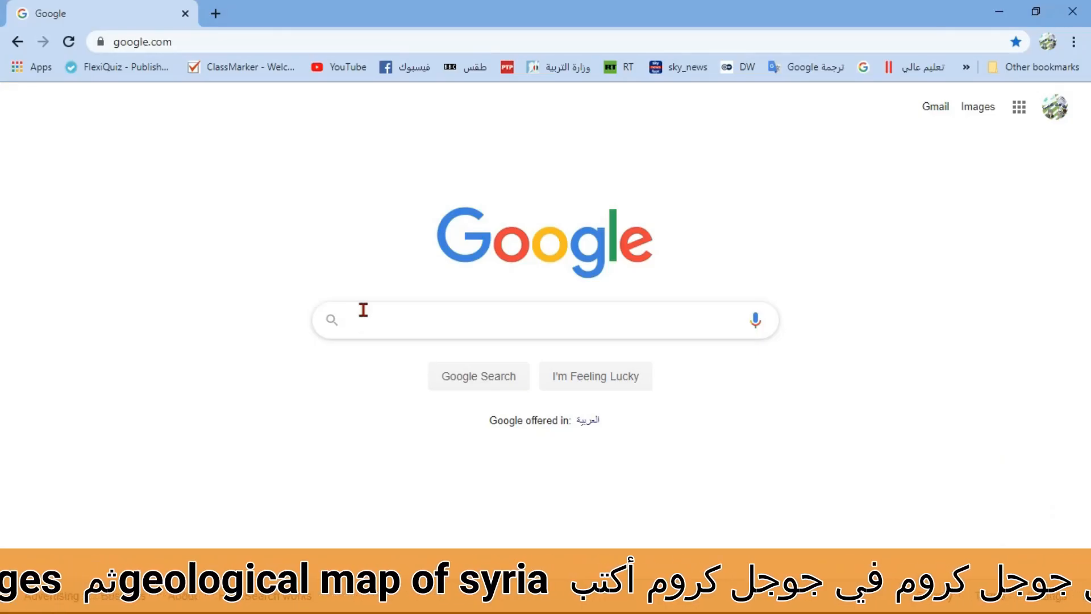
{"action": "type", "text": "geologic"}
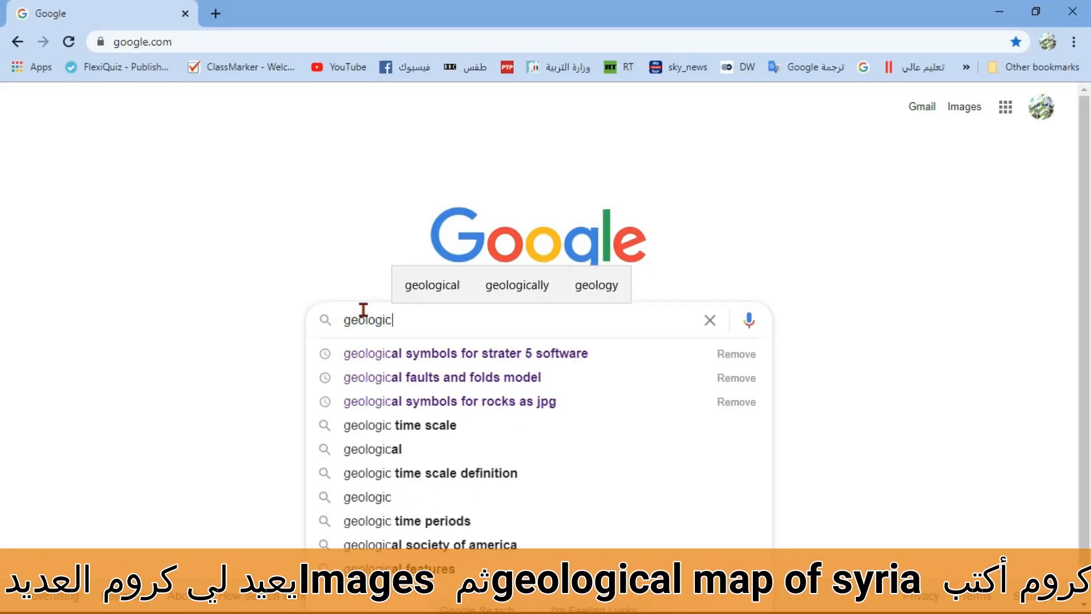
{"action": "type", "text": "al map of syria"}
{"action": "key", "text": "Return"}
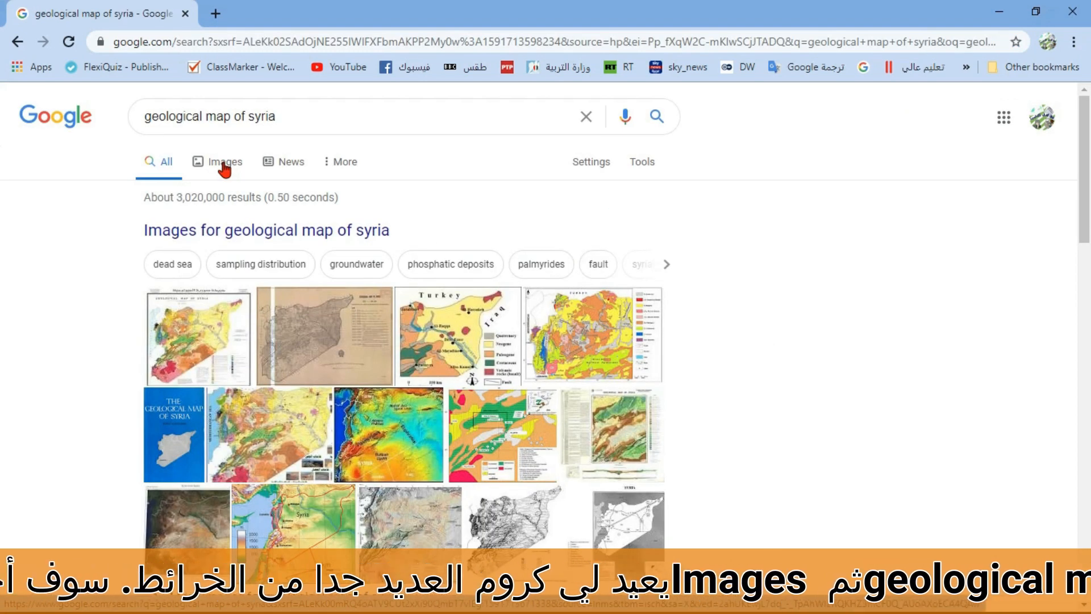
{"action": "left_click", "coordinate": [225, 164]}
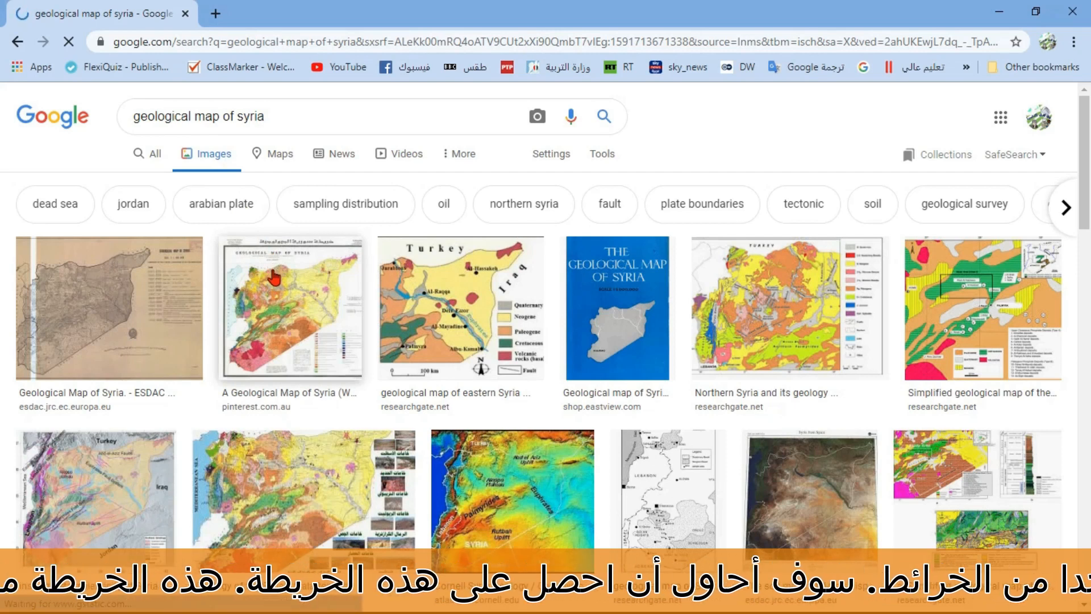
- Download the "A Geological Map of Syria" image from Pinterest and locate it in D:\geography_12\QGIS\georeferences
{"action": "left_click", "coordinate": [297, 298]}
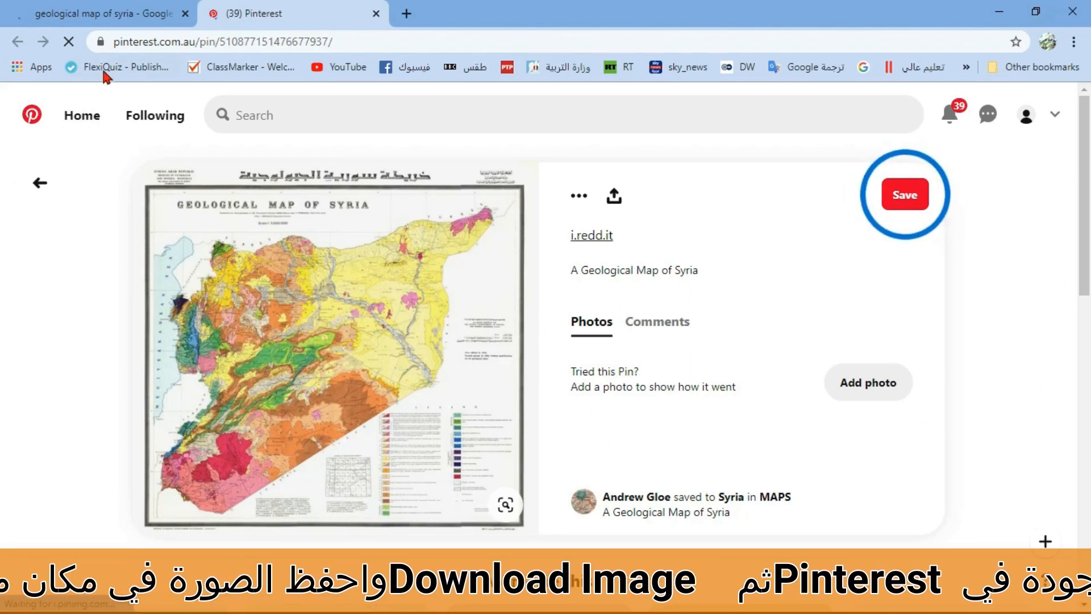
{"action": "left_click", "coordinate": [579, 195]}
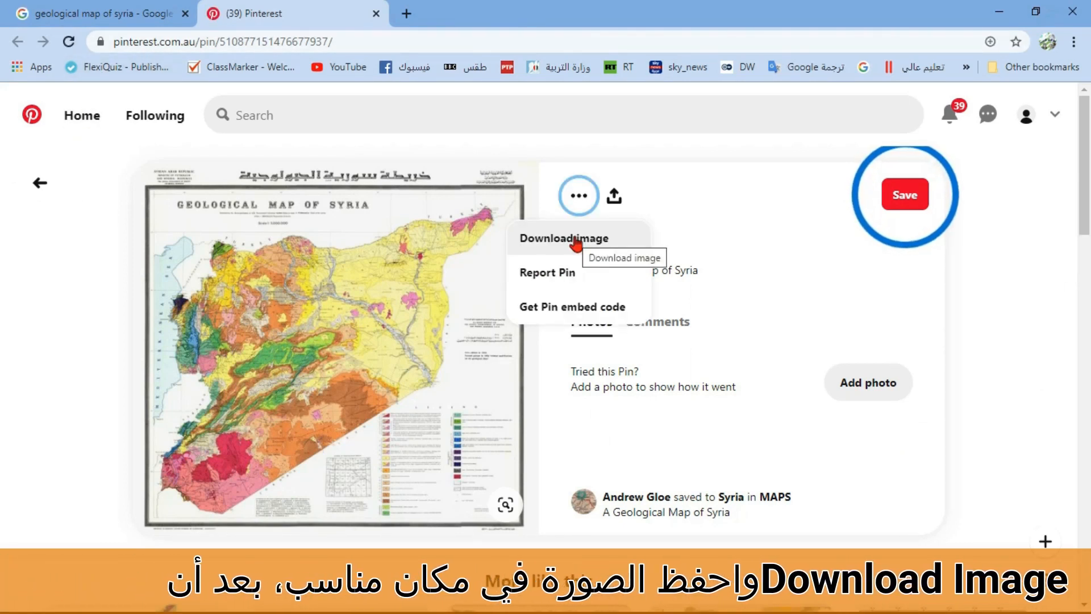
{"action": "left_click", "coordinate": [575, 238]}
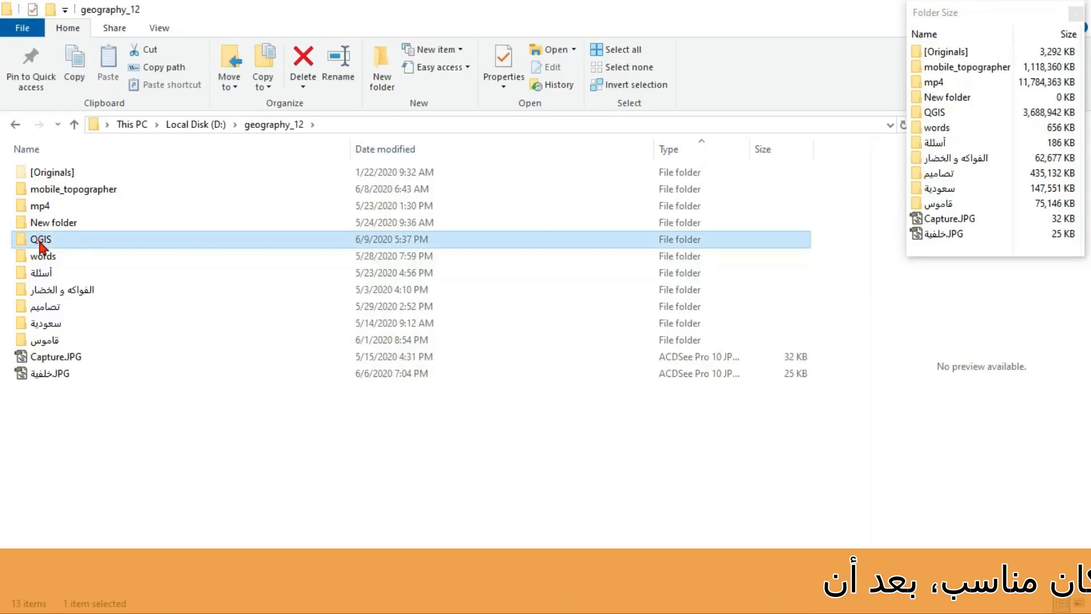
{"action": "double_click", "coordinate": [40, 238]}
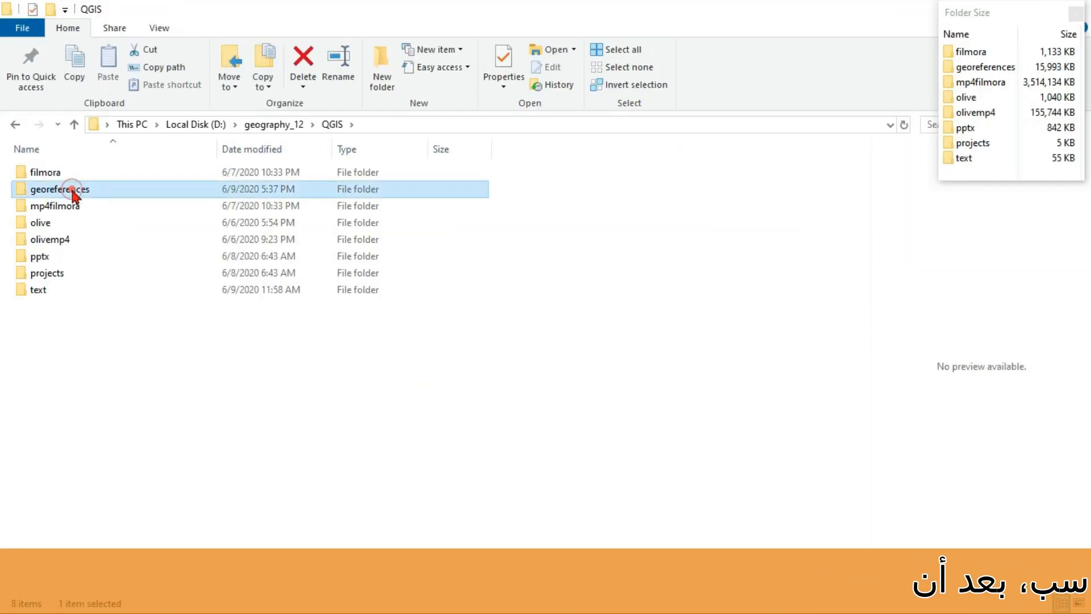
{"action": "double_click", "coordinate": [73, 188]}
{"action": "left_click", "coordinate": [406, 189]}
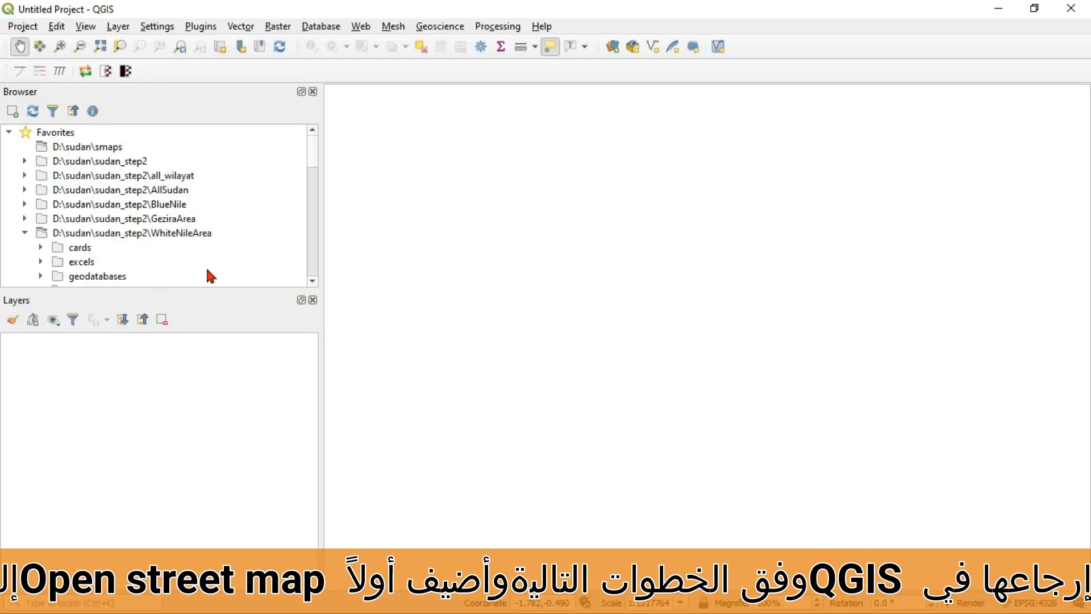
- In QGIS, add the OpenStreetMap XYZ tile layer to the project and bring Syria into view
{"action": "scroll", "coordinate": [248, 307], "scroll_direction": "down", "scroll_amount": 10}
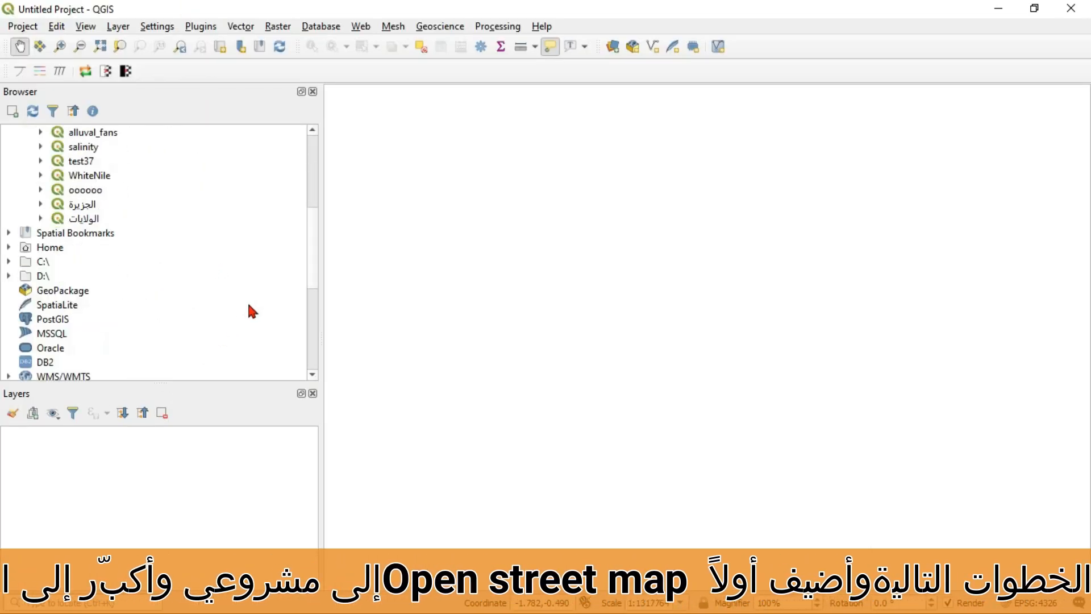
{"action": "double_click", "coordinate": [94, 277]}
{"action": "scroll", "coordinate": [669, 318], "scroll_direction": "up", "scroll_amount": 5}
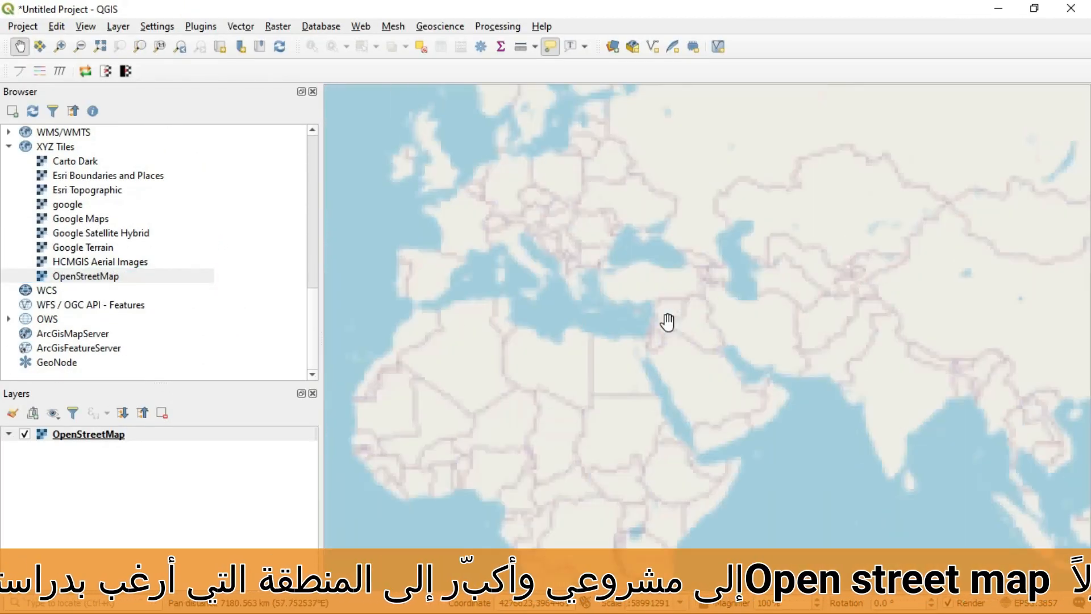
{"action": "scroll", "coordinate": [651, 286], "scroll_direction": "up", "scroll_amount": 2}
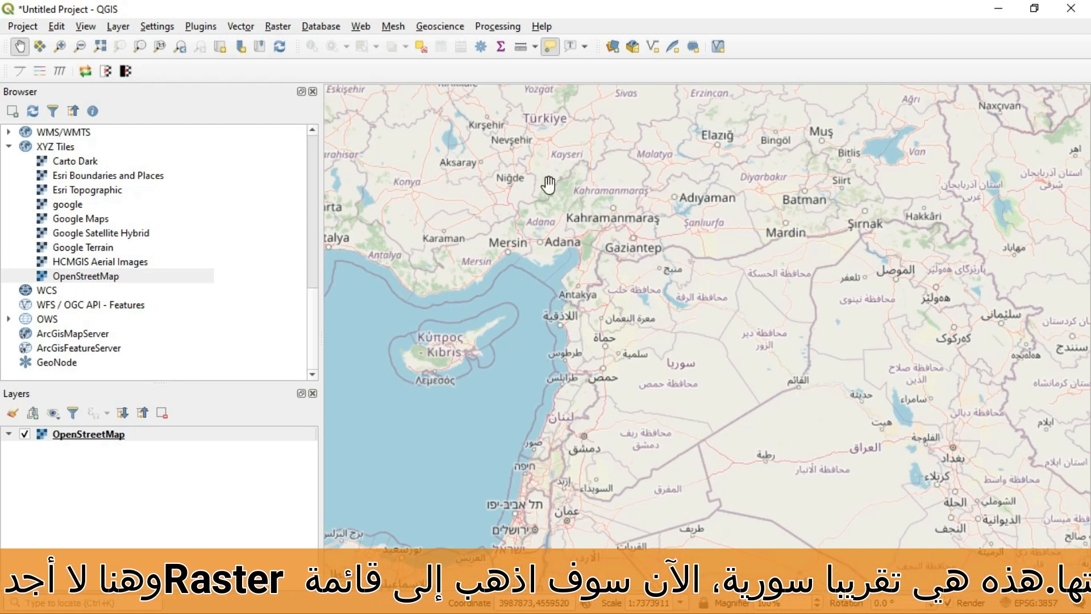
{"action": "left_click", "coordinate": [277, 27]}
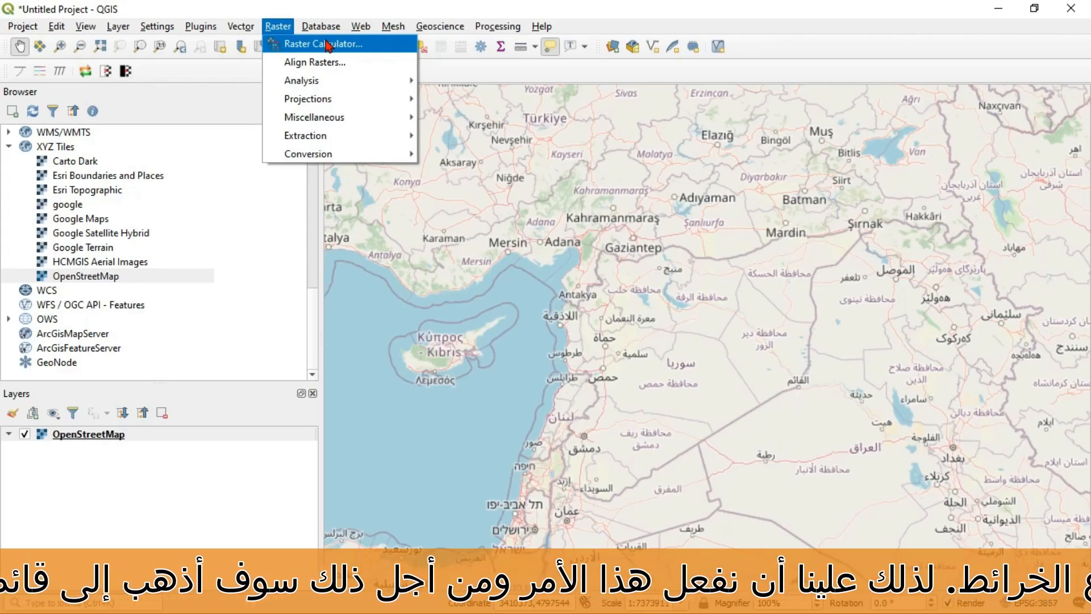
{"action": "mouse_move", "coordinate": [295, 160]}
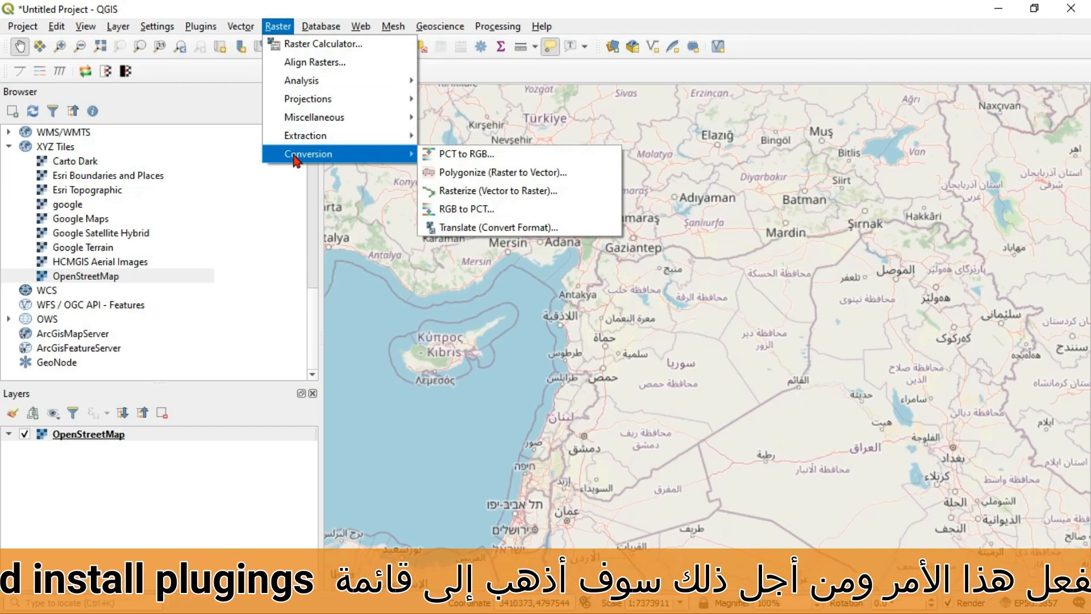
{"action": "left_click", "coordinate": [278, 8]}
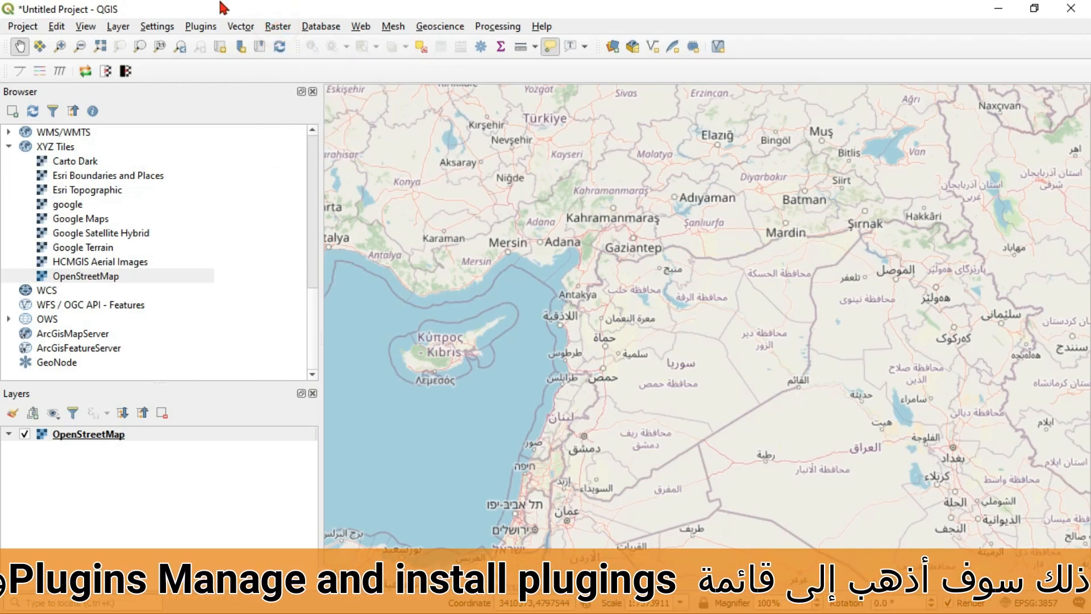
- Find the Georeferencer GDAL plugin by searching for "ref" and enable it
{"action": "left_click", "coordinate": [201, 27]}
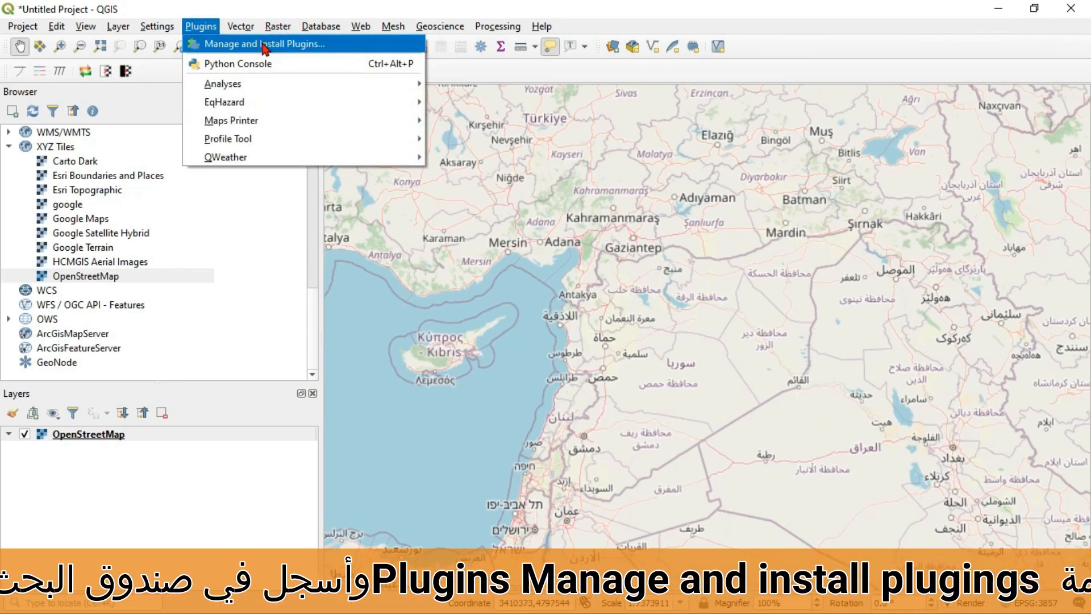
{"action": "left_click", "coordinate": [265, 46]}
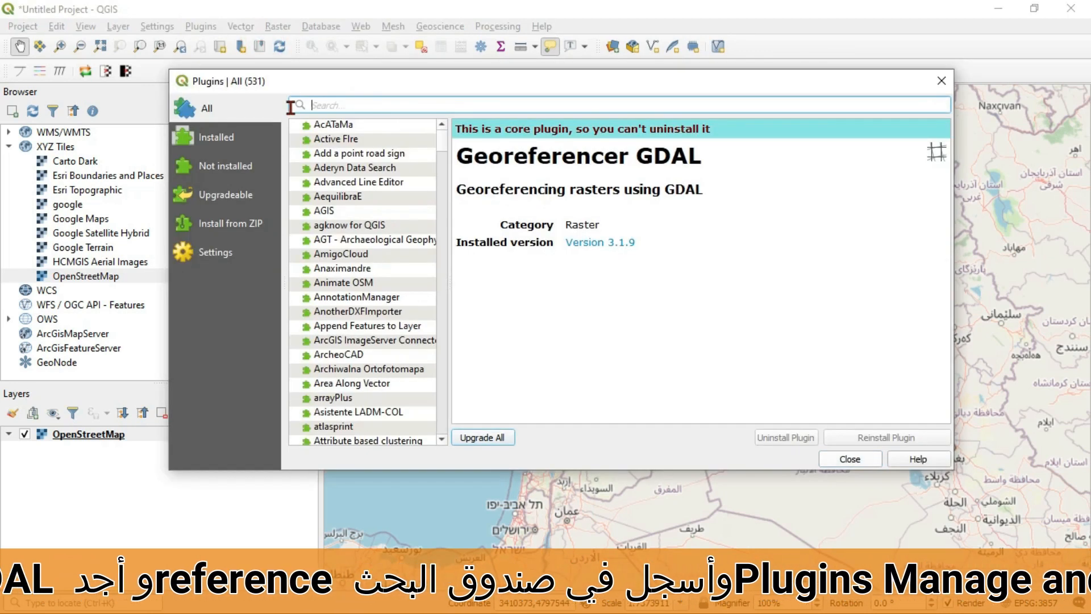
{"action": "type", "text": "ref"}
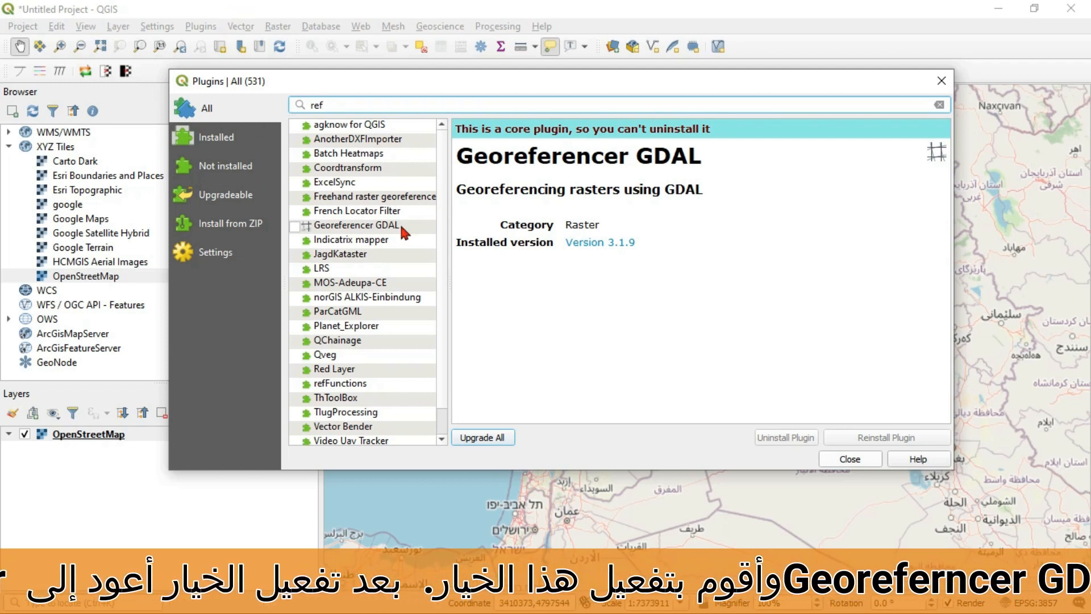
{"action": "left_click", "coordinate": [295, 227]}
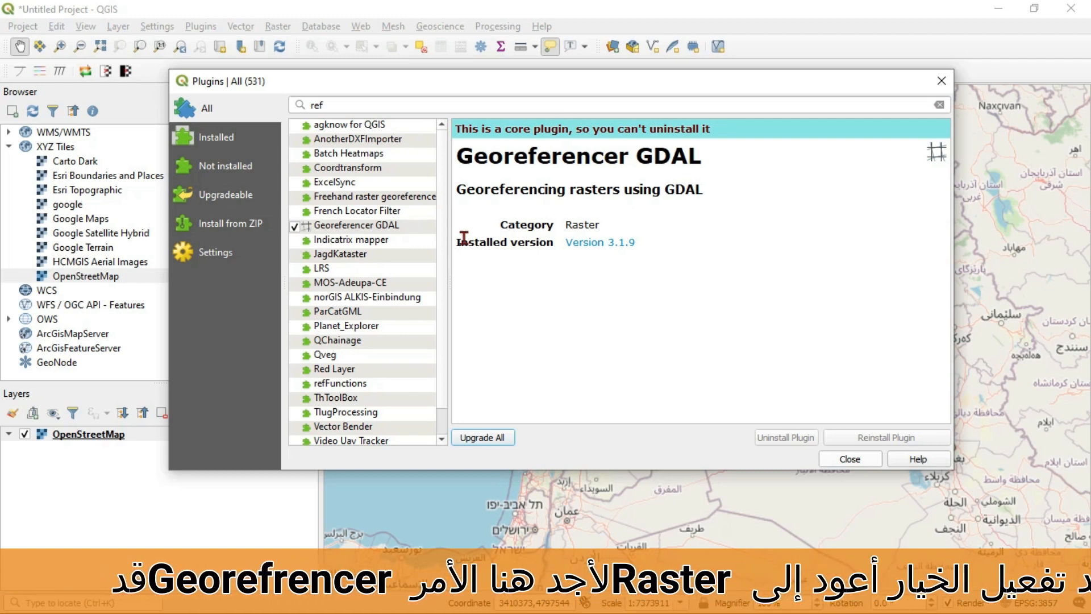
{"action": "left_click", "coordinate": [850, 459]}
- Open the Georeferencer docked side by side with the map canvas and narrow the Browser and Layers panels to enlarge the map
{"action": "left_click", "coordinate": [278, 26]}
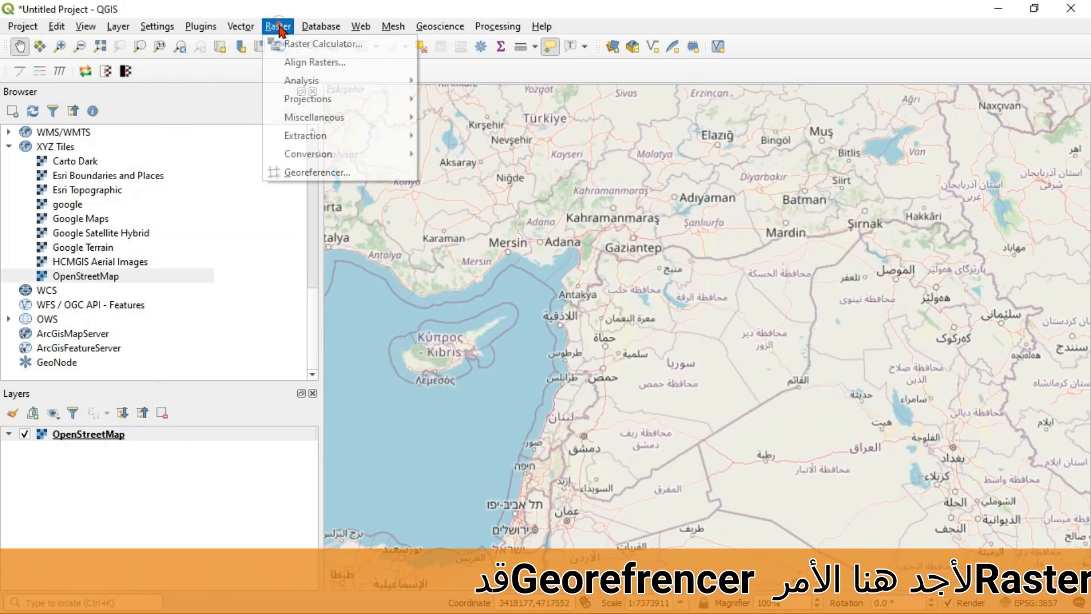
{"action": "left_click", "coordinate": [339, 177]}
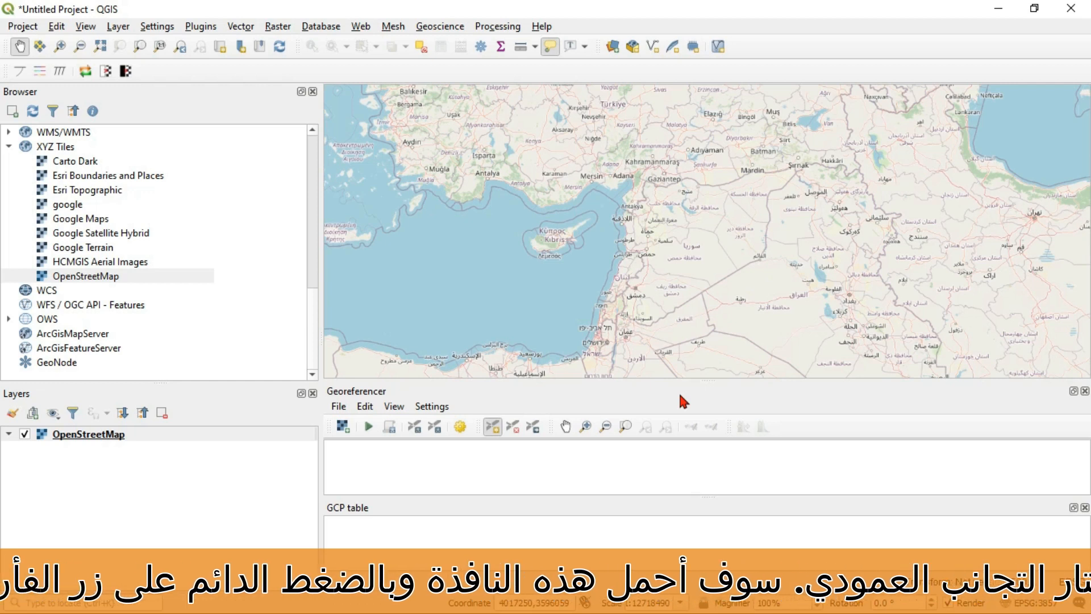
{"action": "left_click_drag", "start_coordinate": [680, 394], "coordinate": [1041, 278]}
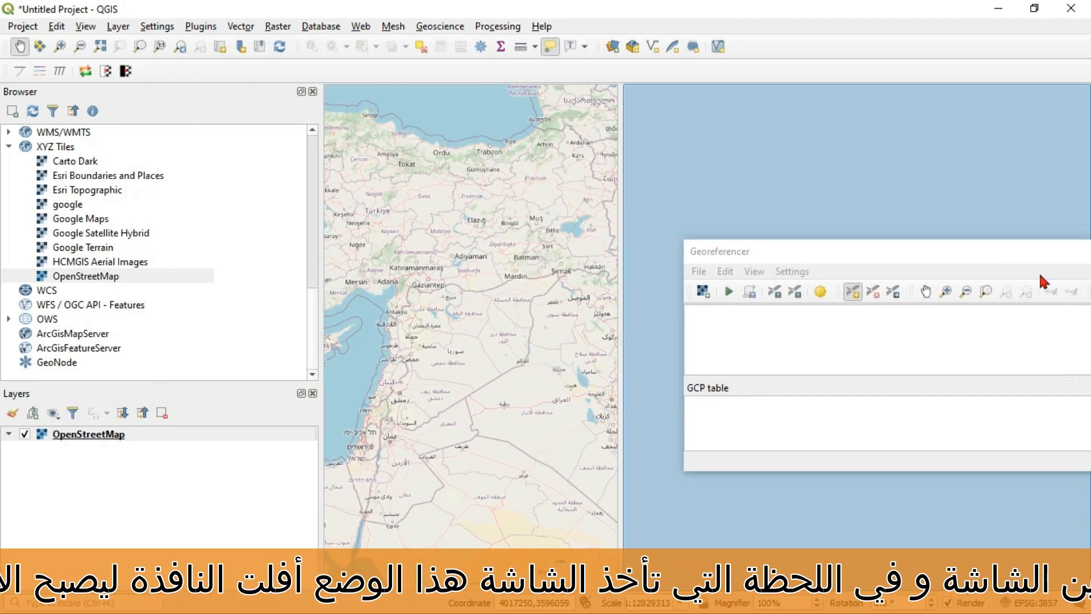
{"action": "left_click_drag", "start_coordinate": [1039, 276], "coordinate": [1040, 275]}
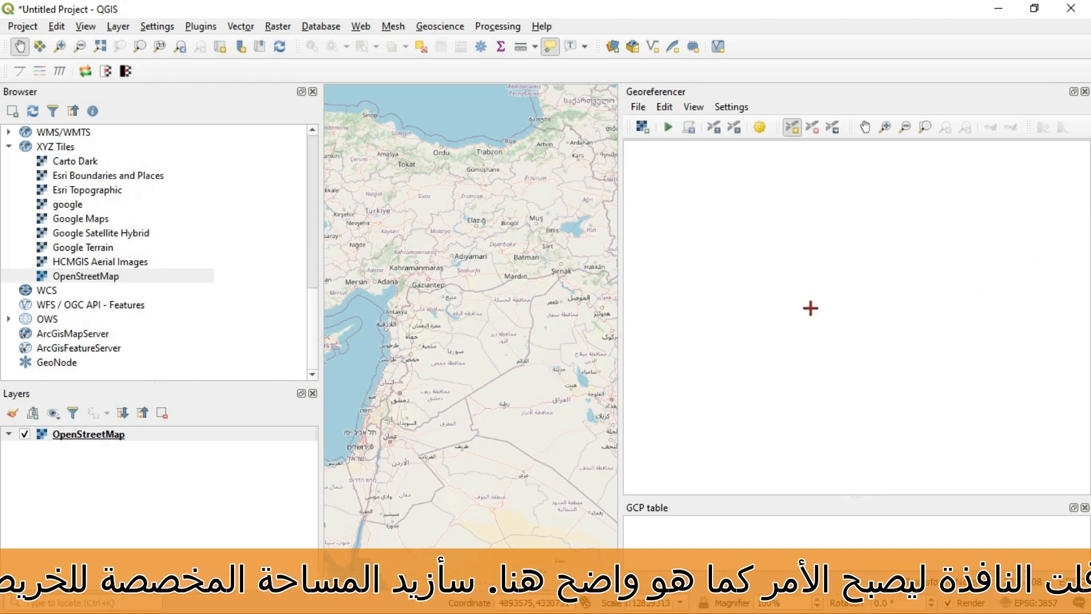
{"action": "left_click_drag", "start_coordinate": [321, 335], "coordinate": [15, 342]}
{"action": "left_click_drag", "start_coordinate": [264, 334], "coordinate": [280, 315]}
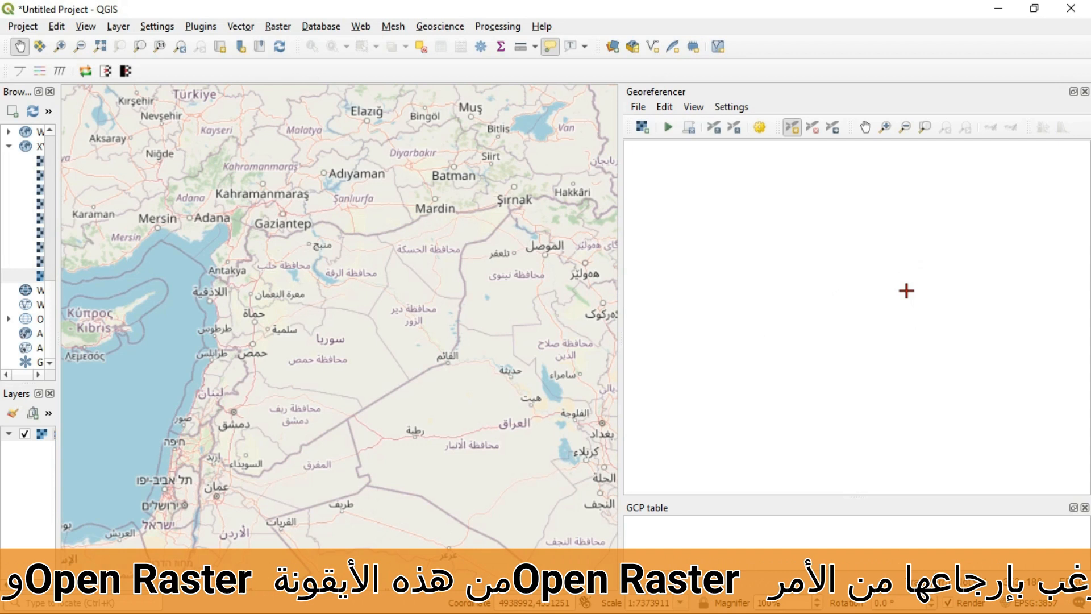
- Load the raster syria_map_geology.jpg from D:\geography_12\QGIS\georeferences into the Georeferencer
{"action": "left_click", "coordinate": [643, 128]}
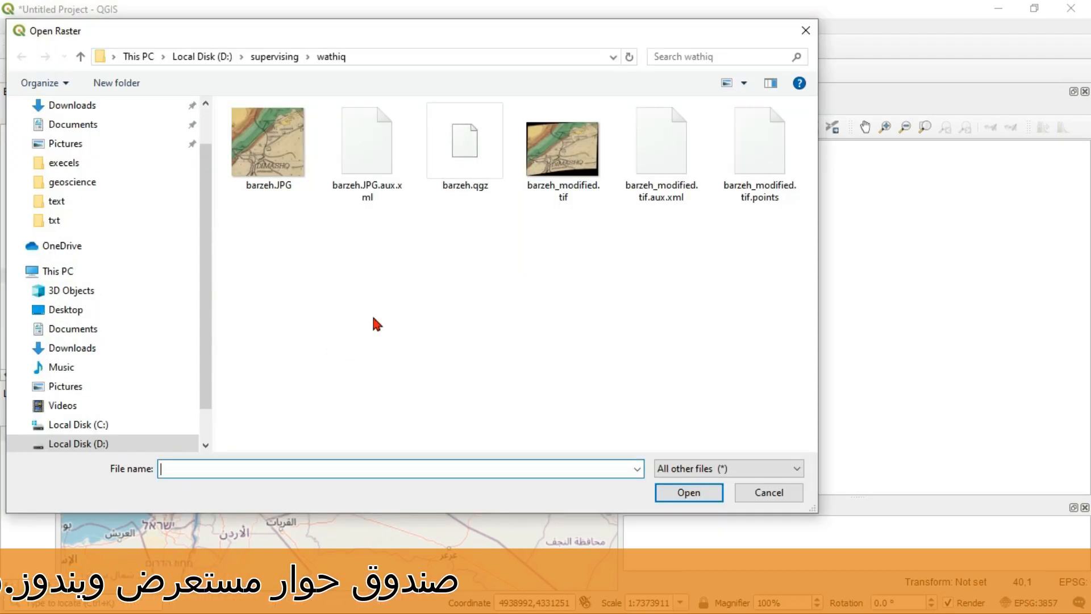
{"action": "left_click", "coordinate": [202, 56]}
{"action": "left_click", "coordinate": [275, 246]}
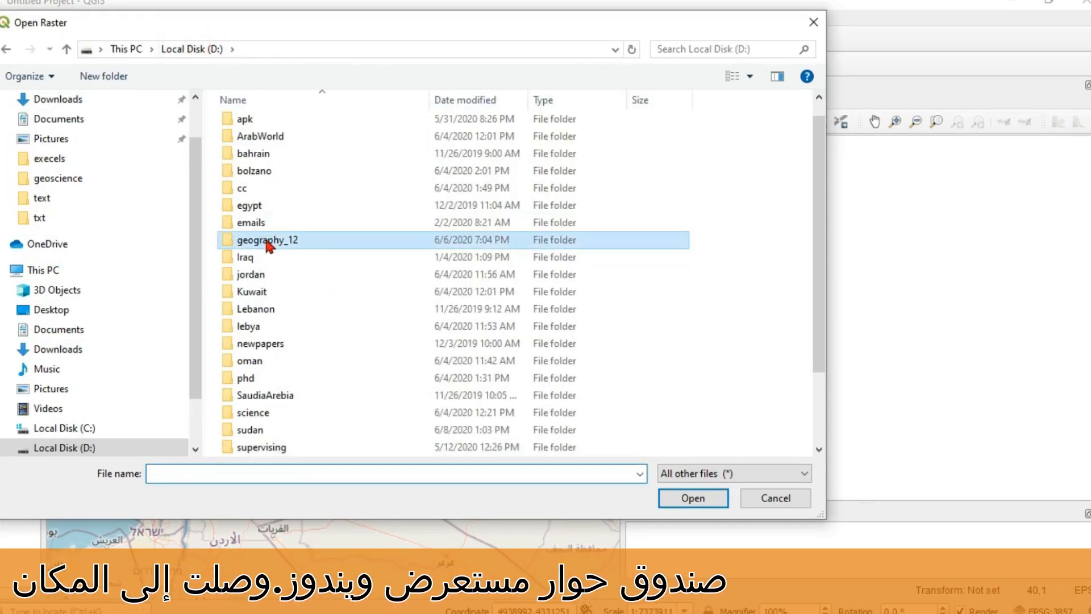
{"action": "double_click", "coordinate": [267, 242]}
{"action": "double_click", "coordinate": [523, 105]}
{"action": "double_click", "coordinate": [273, 138]}
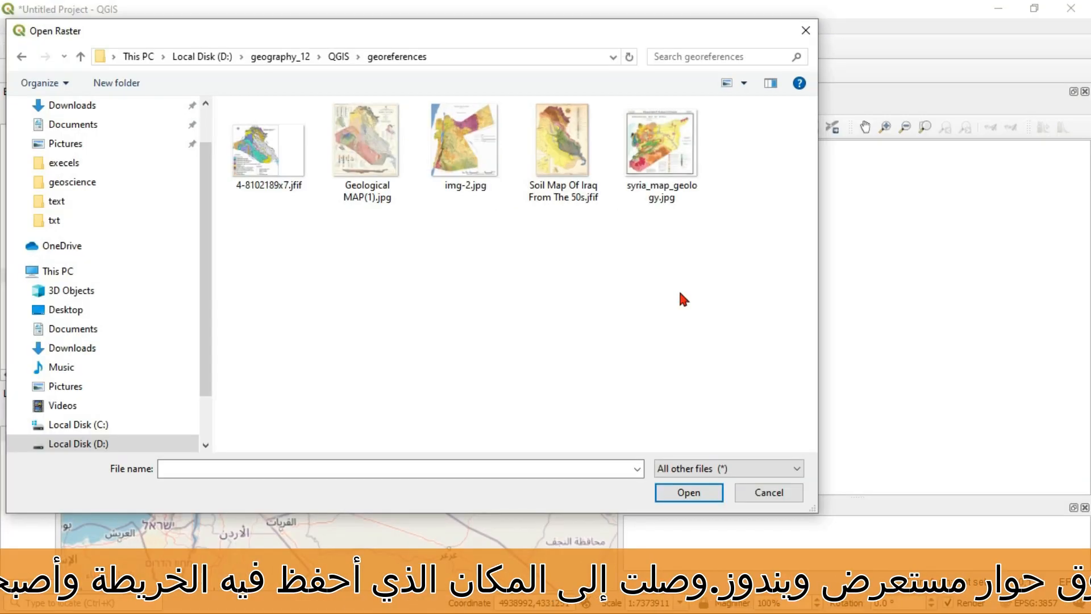
{"action": "left_click", "coordinate": [661, 143]}
{"action": "left_click", "coordinate": [687, 490]}
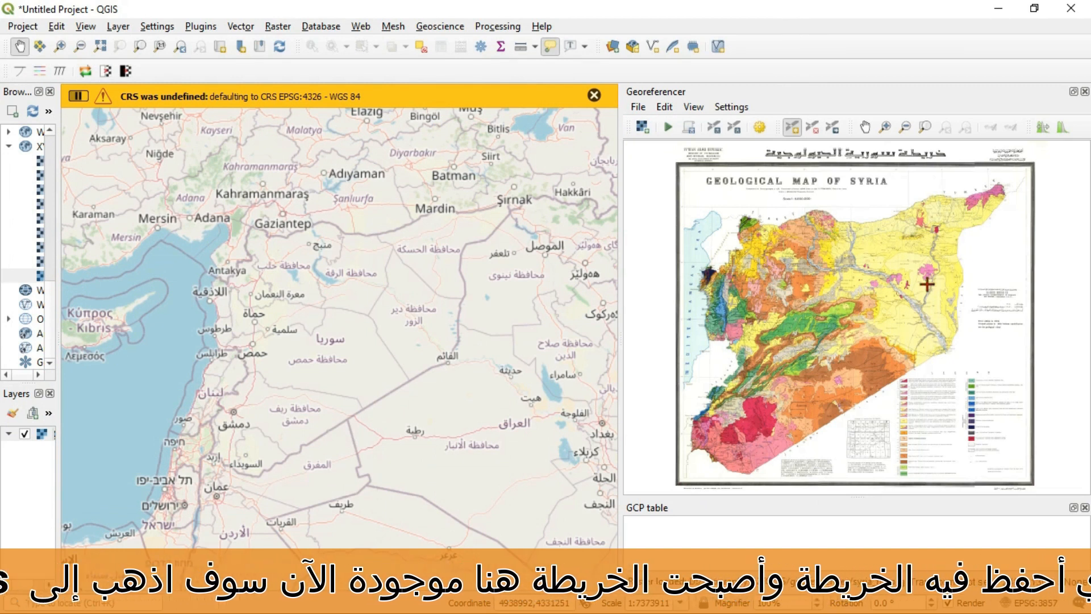
- Set the target SRS of the georeferencing transformation to EPSG:3857 - WGS 84 / Pseudo-Mercator
{"action": "left_click", "coordinate": [732, 109]}
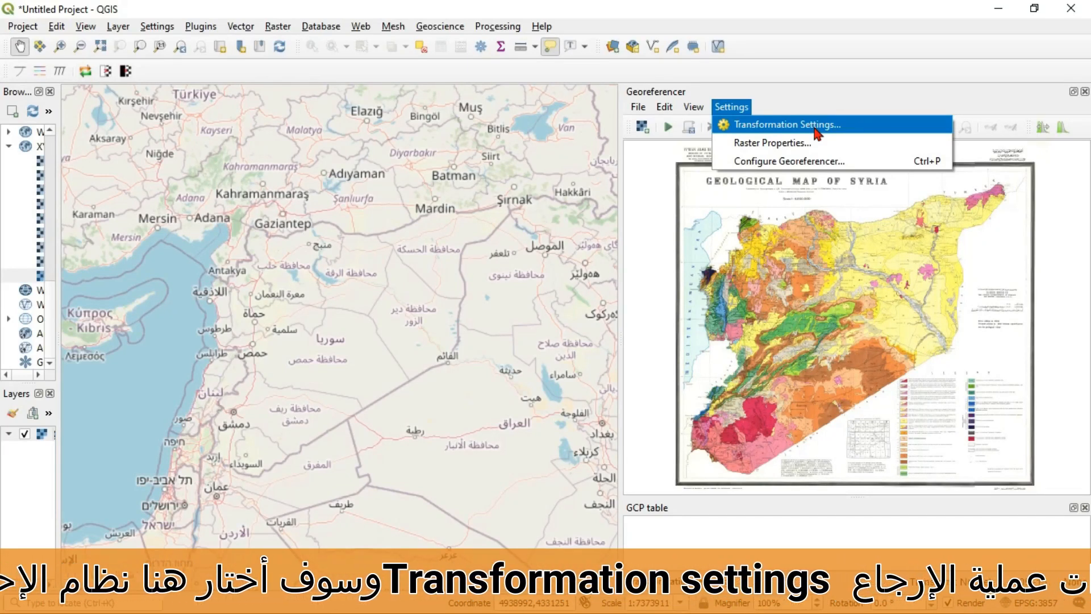
{"action": "left_click", "coordinate": [816, 130]}
{"action": "left_click", "coordinate": [679, 124]}
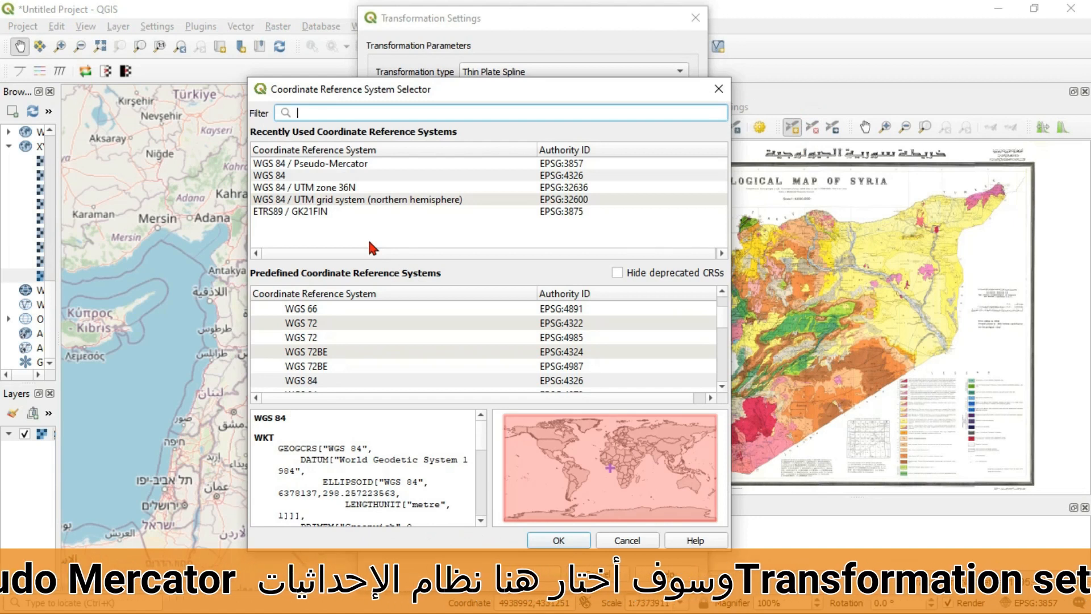
{"action": "left_click", "coordinate": [356, 163]}
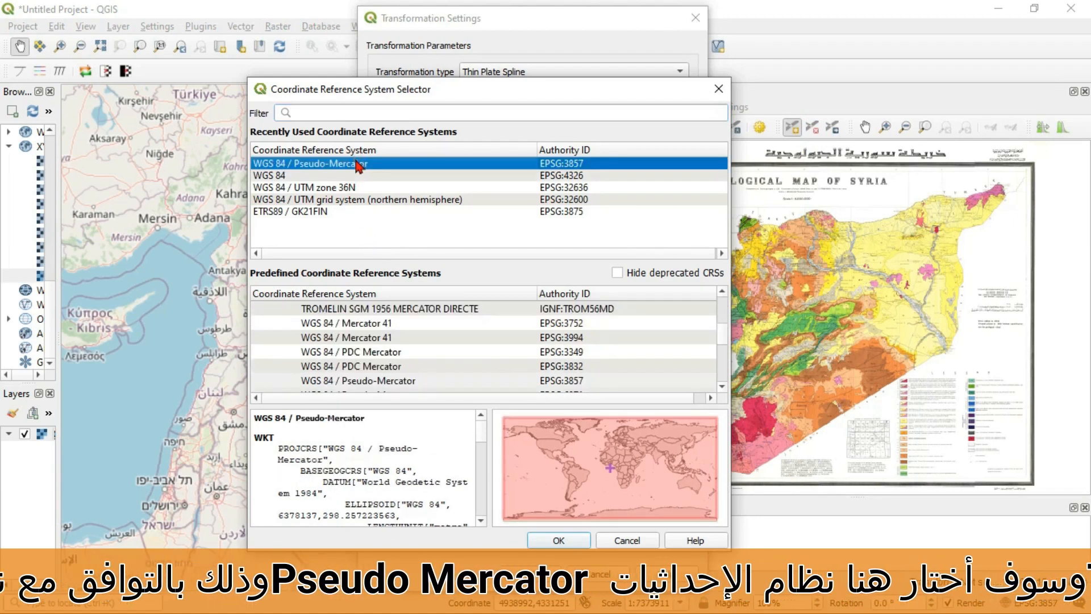
{"action": "double_click", "coordinate": [356, 163]}
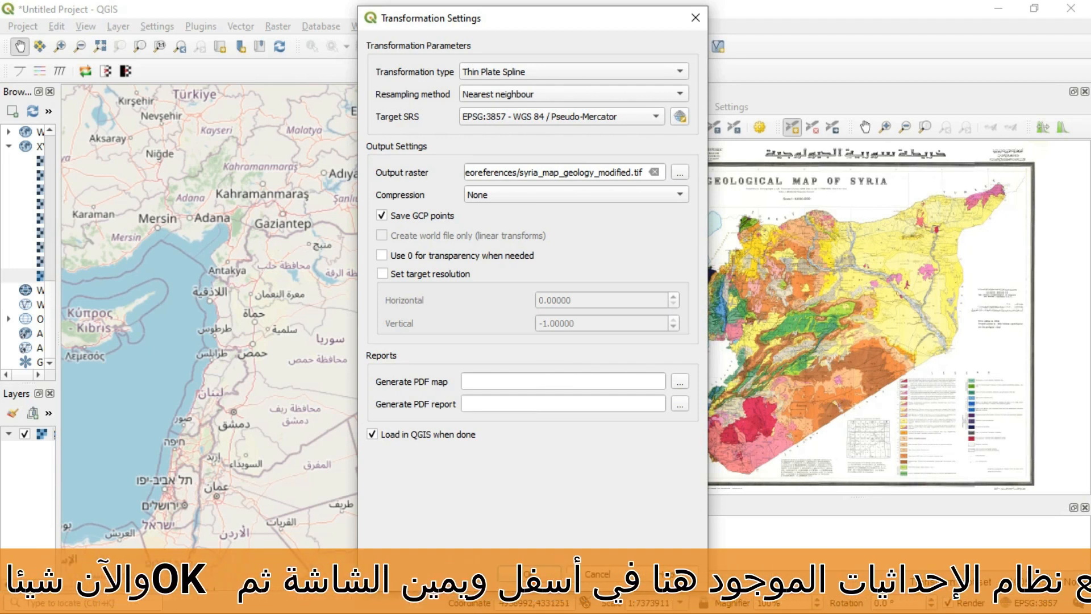
{"action": "left_click", "coordinate": [529, 574]}
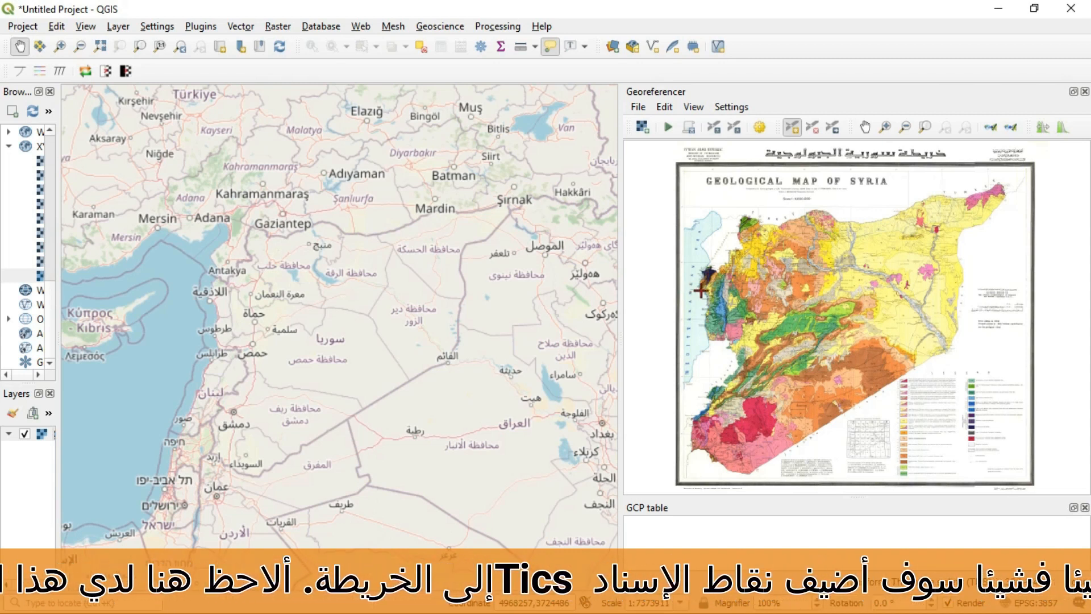
- Add a control point on the headland northwest of Allatheqiye, matched from the map canvas to the coast at Latakia, about 3982142, 4234920
{"action": "scroll", "coordinate": [689, 288], "scroll_direction": "up", "scroll_amount": 4}
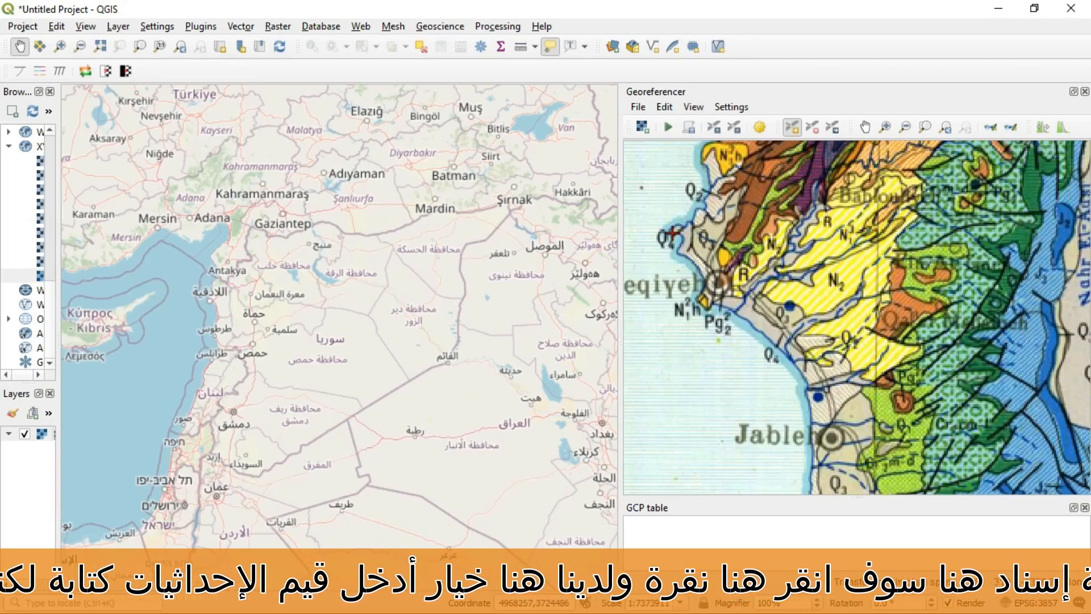
{"action": "left_click", "coordinate": [674, 232]}
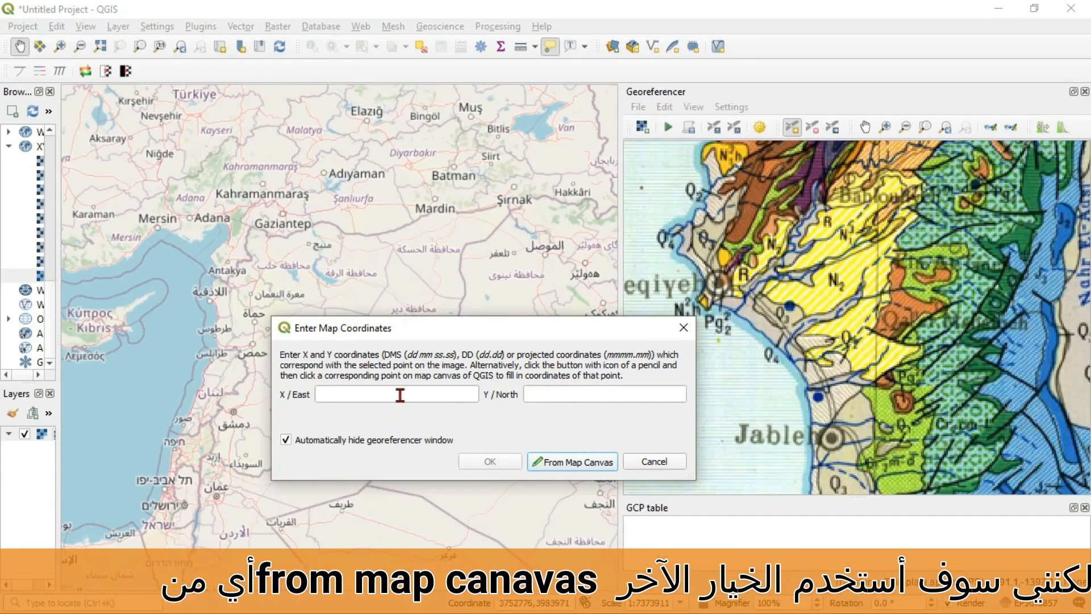
{"action": "left_click", "coordinate": [564, 462]}
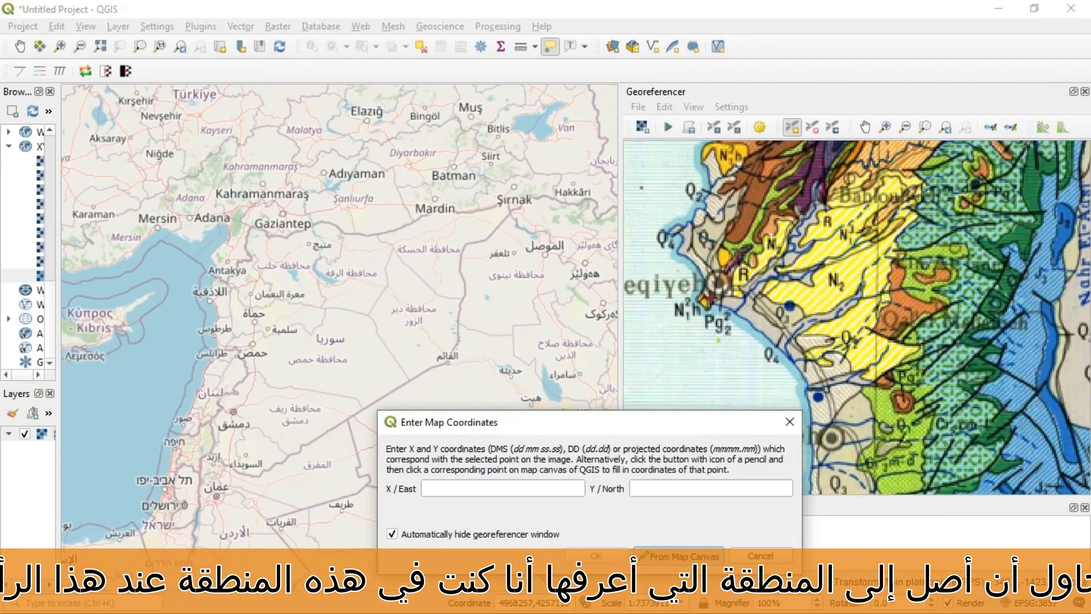
{"action": "scroll", "coordinate": [209, 297], "scroll_direction": "up", "scroll_amount": 3}
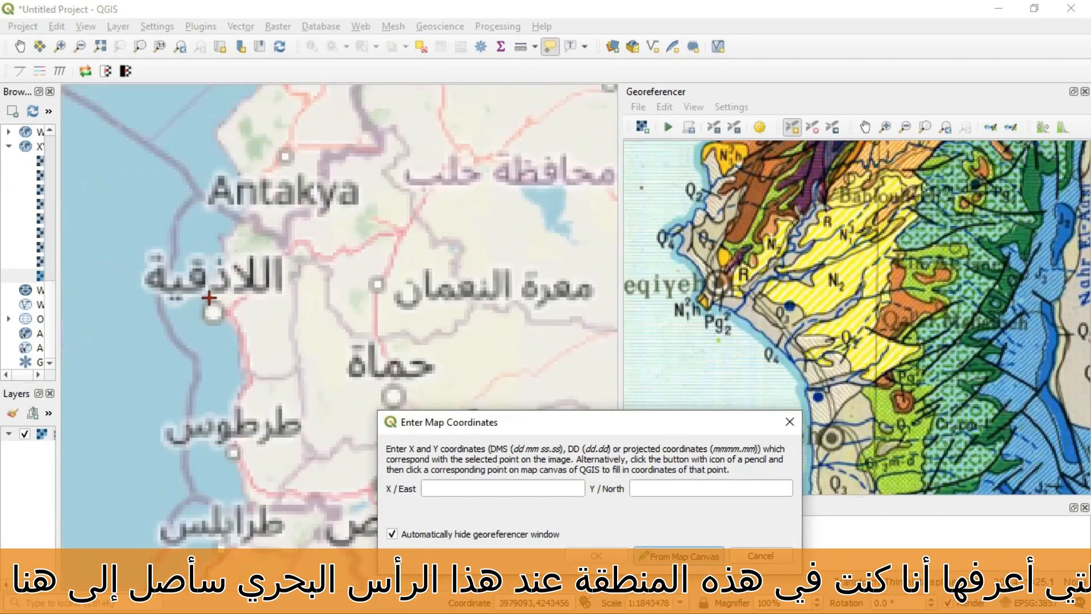
{"action": "scroll", "coordinate": [219, 334], "scroll_direction": "up", "scroll_amount": 1}
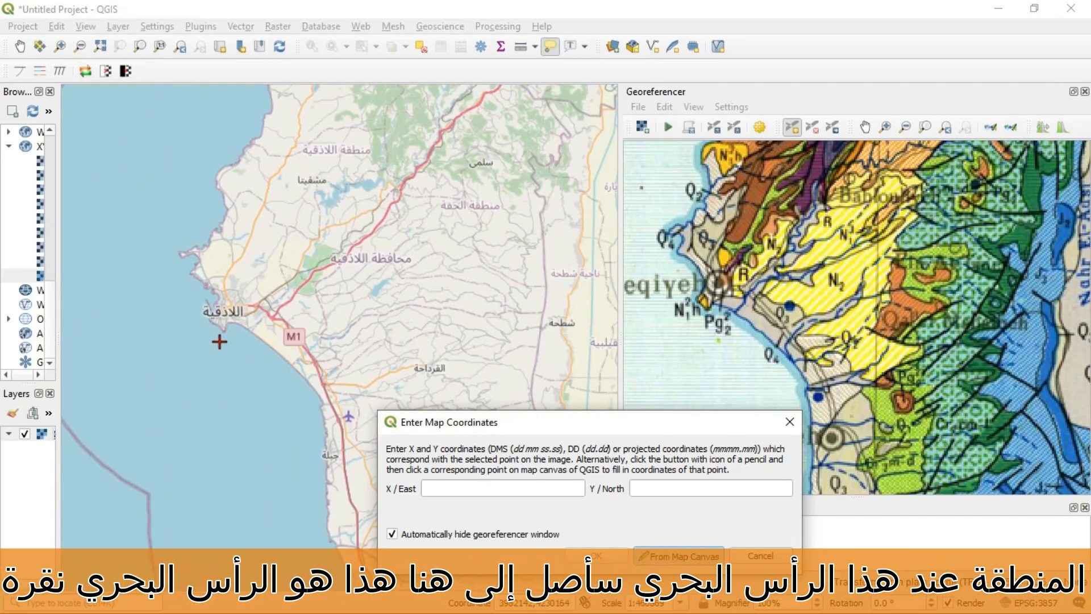
{"action": "left_click", "coordinate": [219, 311]}
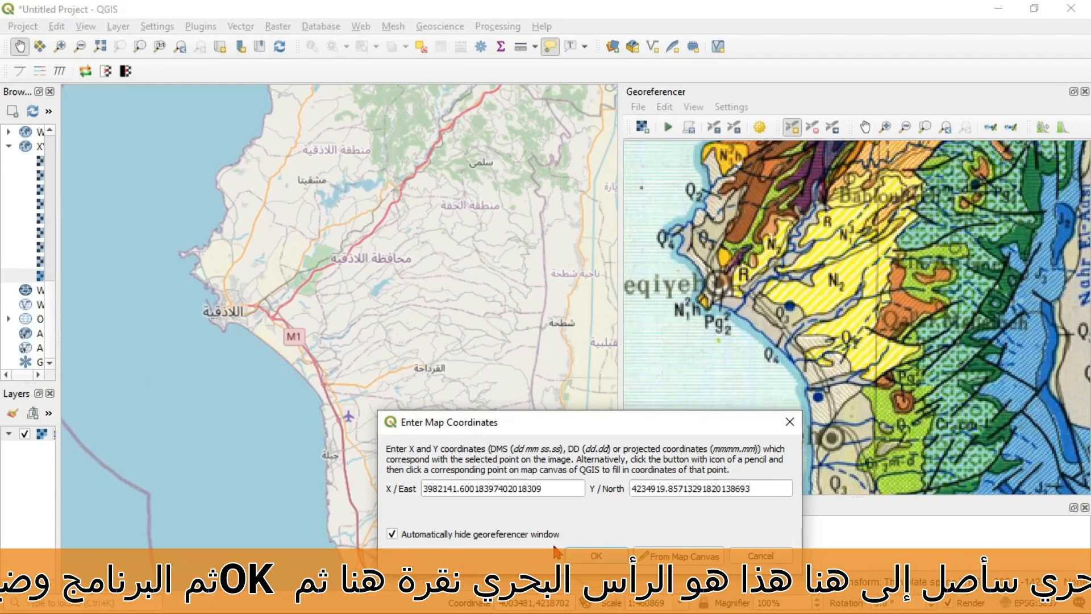
{"action": "left_click", "coordinate": [591, 553]}
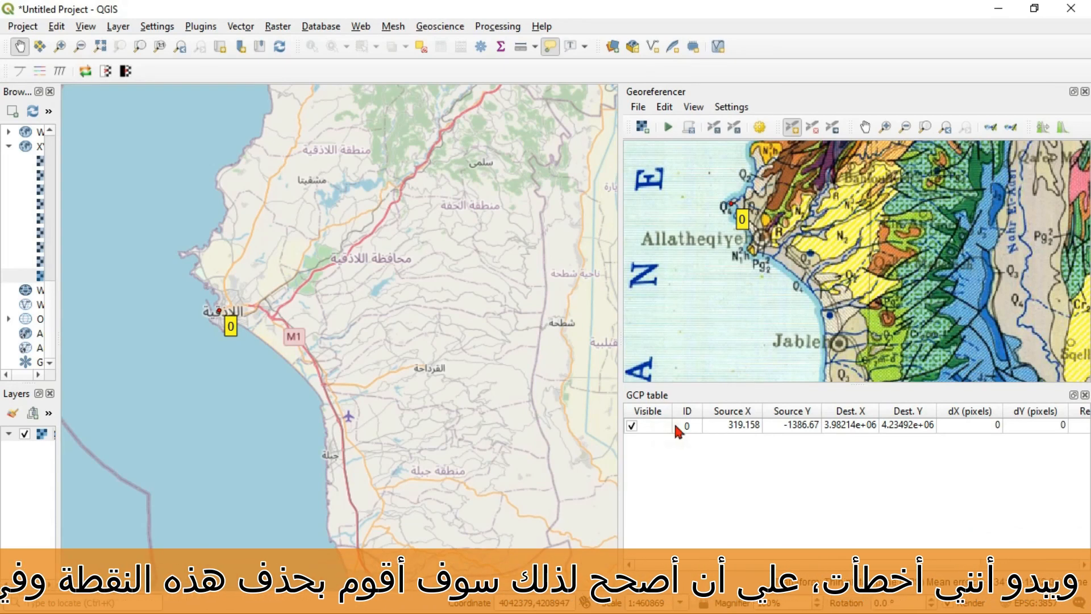
- Remove the misplaced Latakia control point from the GCP table
{"action": "right_click", "coordinate": [728, 425]}
{"action": "left_click", "coordinate": [708, 489]}
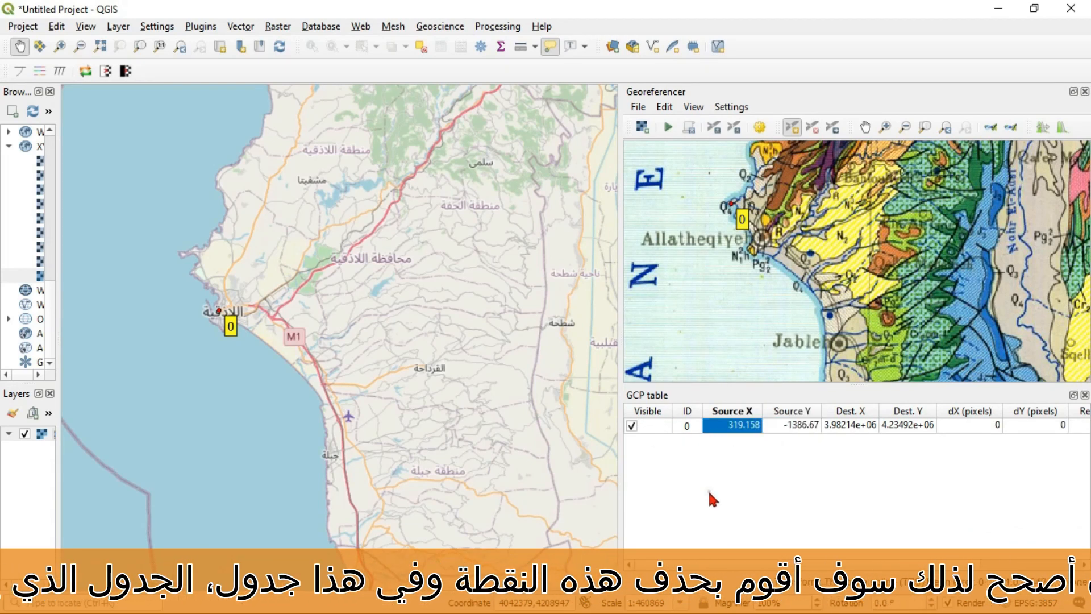
{"action": "right_click", "coordinate": [733, 430]}
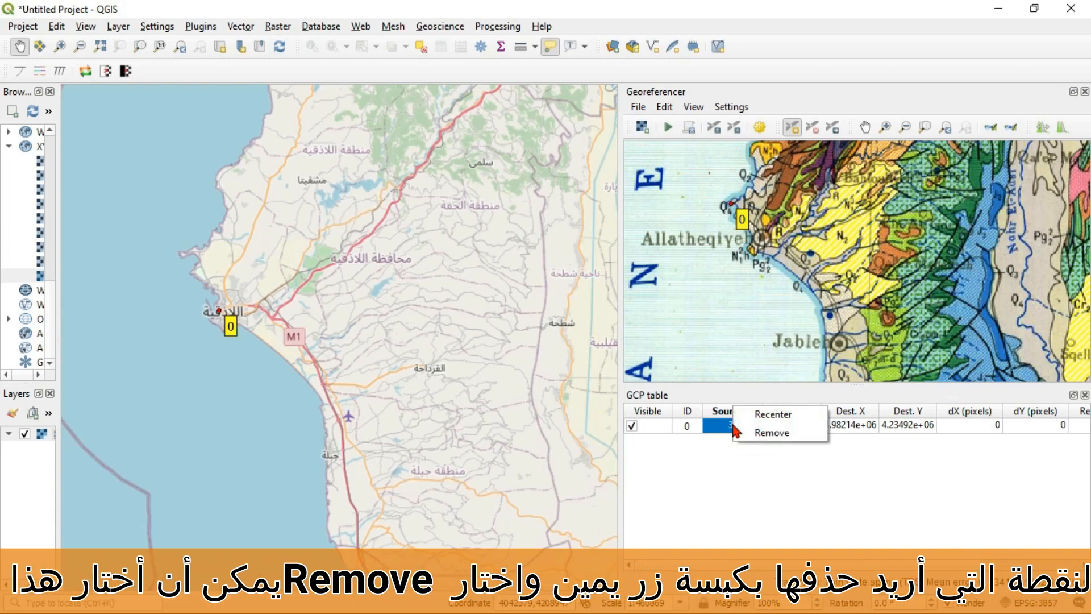
{"action": "left_click", "coordinate": [764, 433]}
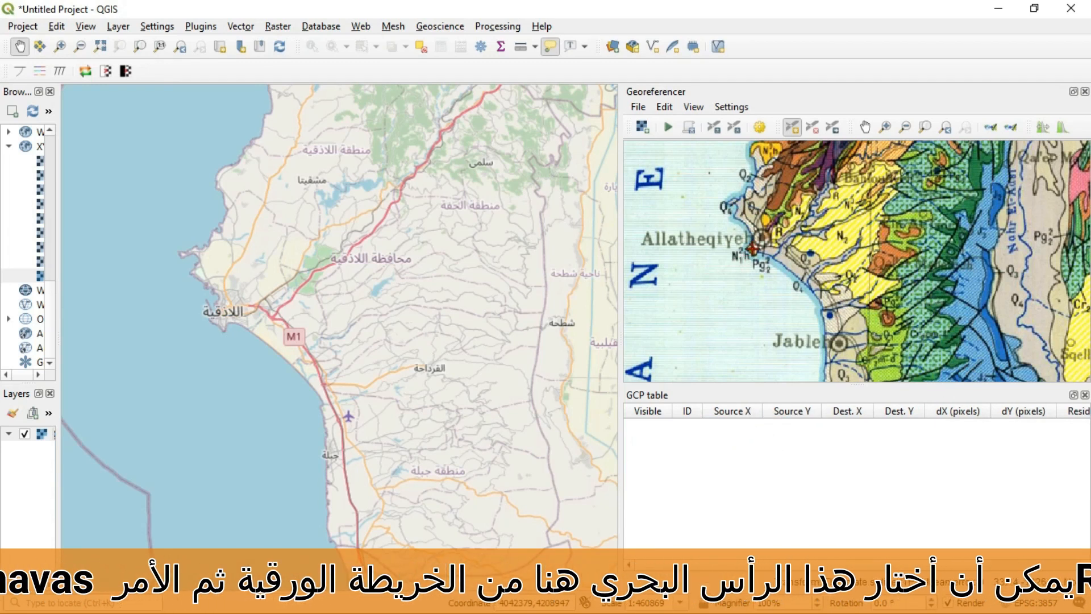
- Add a control point on the cape just south of Allatheqiye, matched from the map canvas to Latakia's cape at about 3982020, 4233579
{"action": "left_click", "coordinate": [751, 249]}
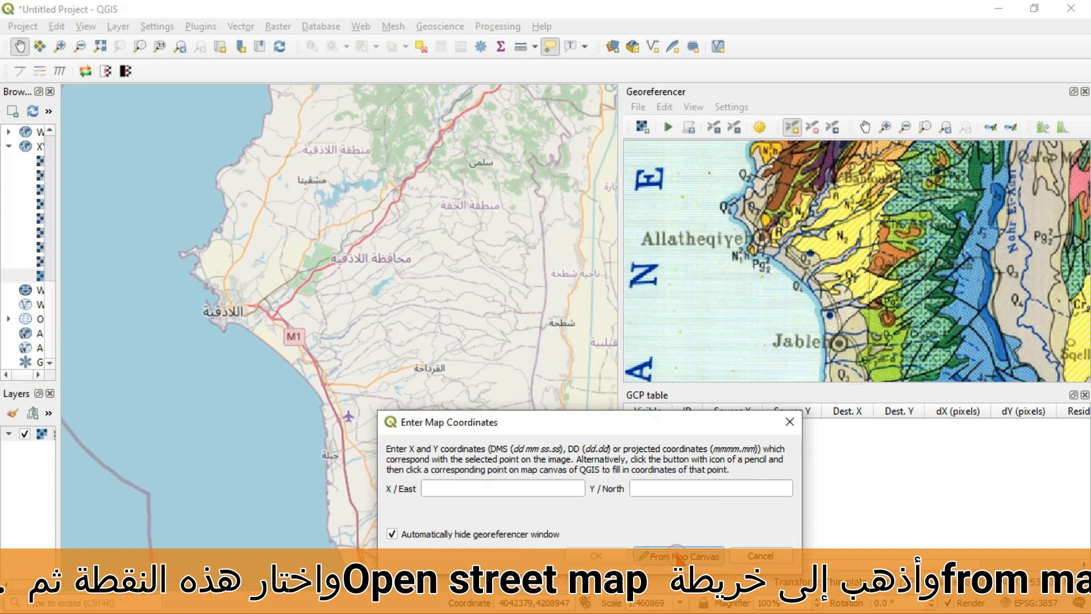
{"action": "left_click", "coordinate": [679, 560]}
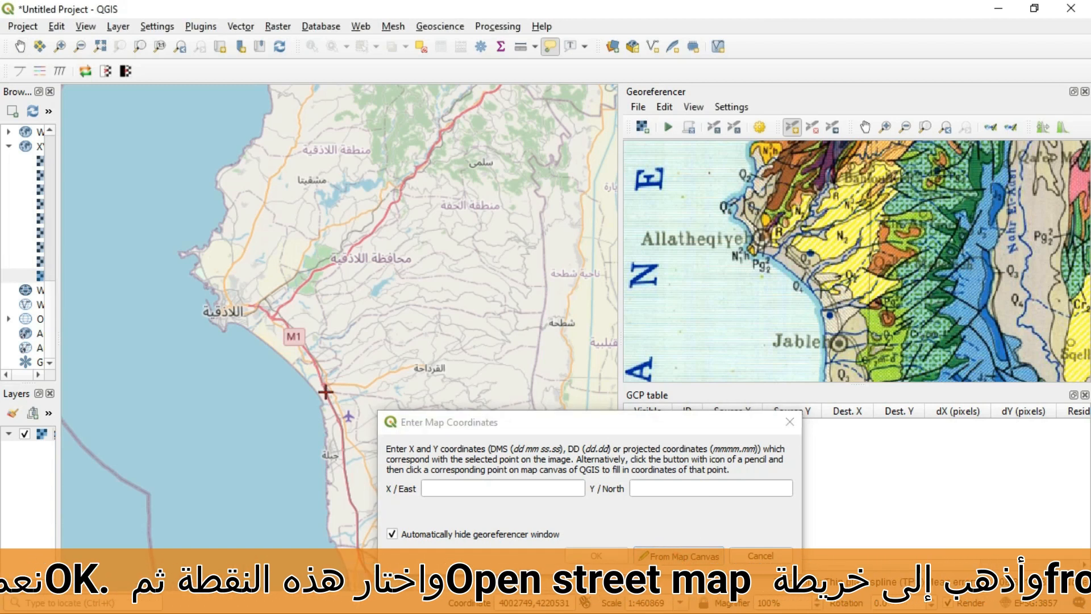
{"action": "left_click", "coordinate": [218, 319]}
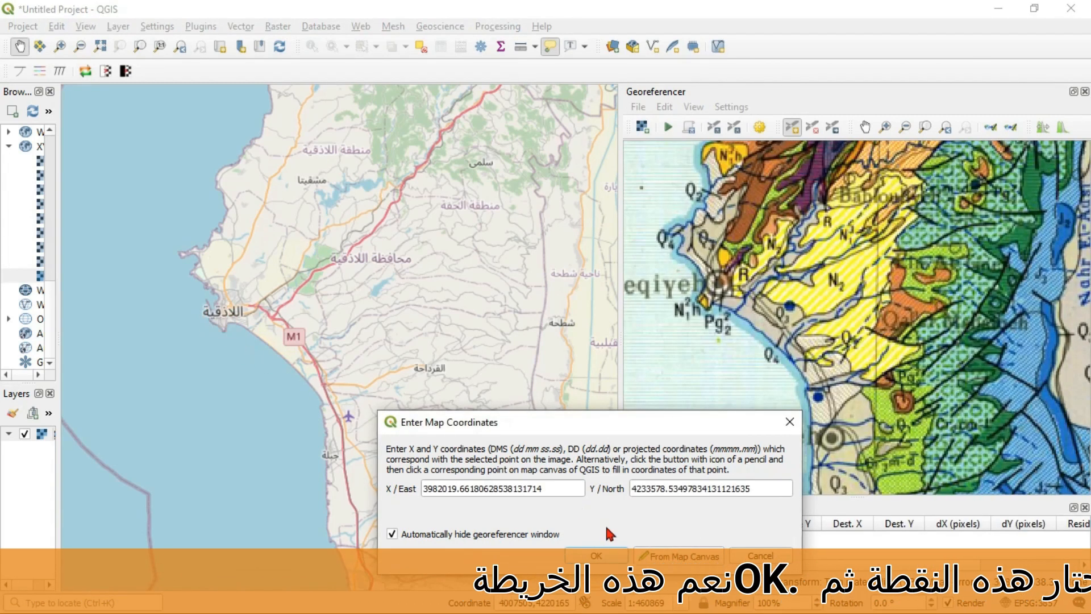
{"action": "left_click", "coordinate": [611, 561]}
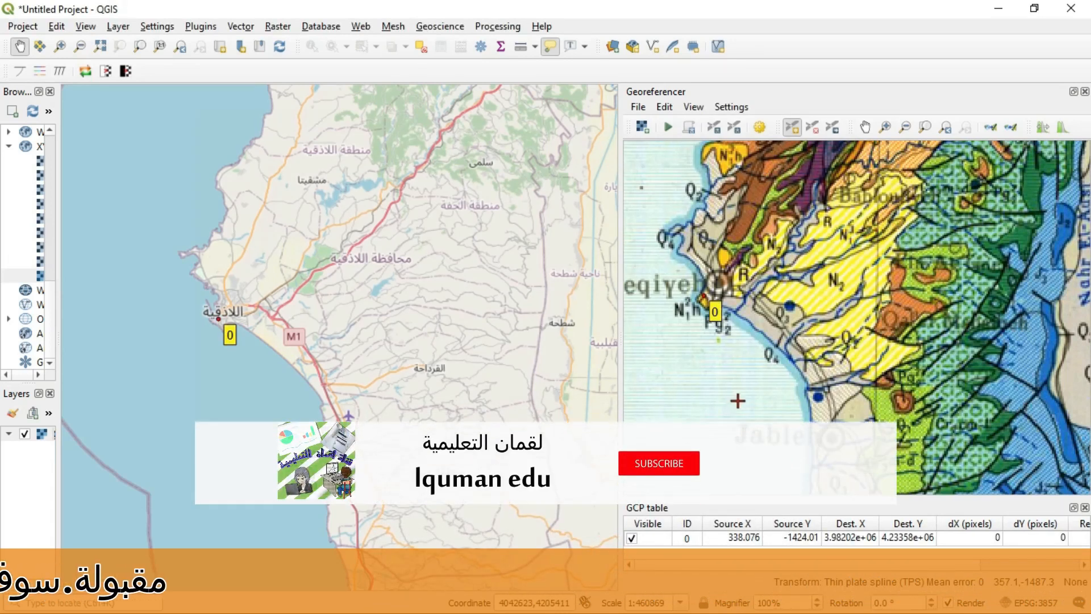
- Add a control point on the coastal headland at Banyas, matched from the map canvas to the same headland at about 3999457, 4188065
{"action": "left_click", "coordinate": [865, 127]}
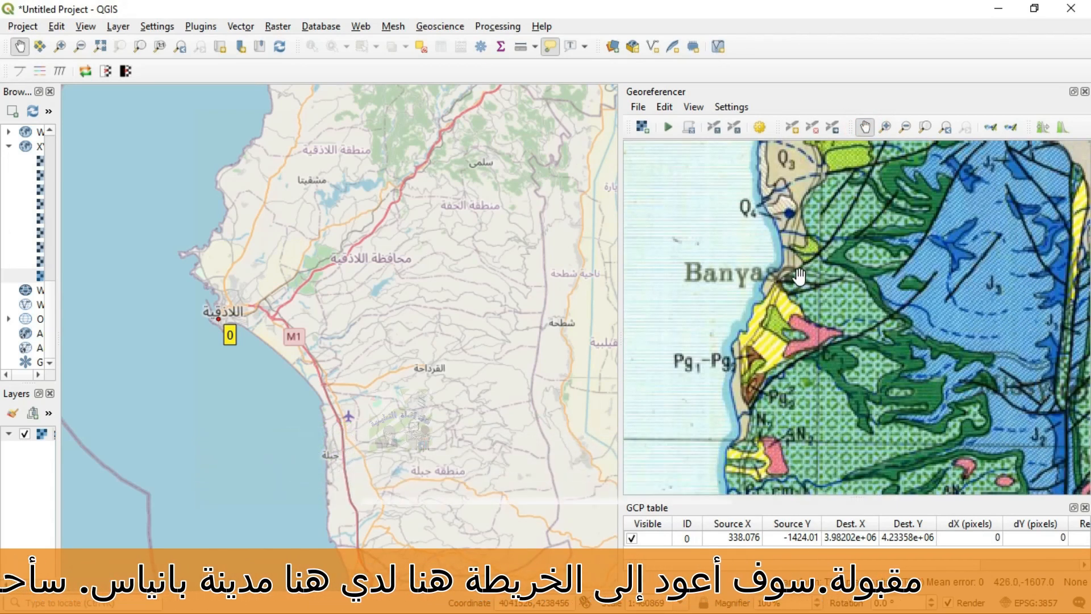
{"action": "left_click_drag", "start_coordinate": [322, 484], "coordinate": [295, 268]}
{"action": "scroll", "coordinate": [298, 308], "scroll_direction": "up", "scroll_amount": 2}
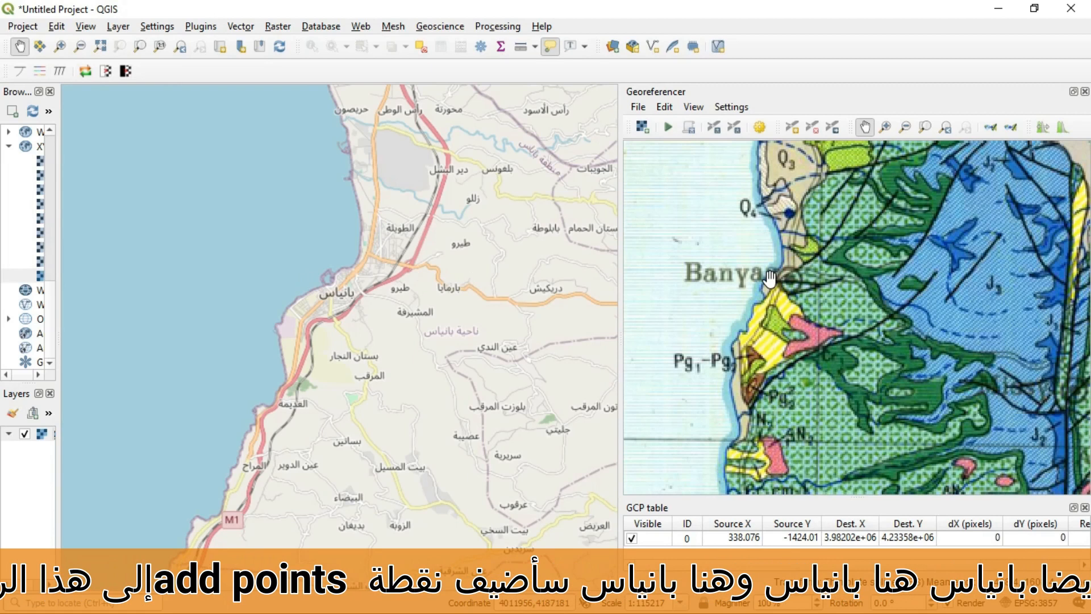
{"action": "left_click", "coordinate": [794, 132]}
{"action": "left_click", "coordinate": [742, 305]}
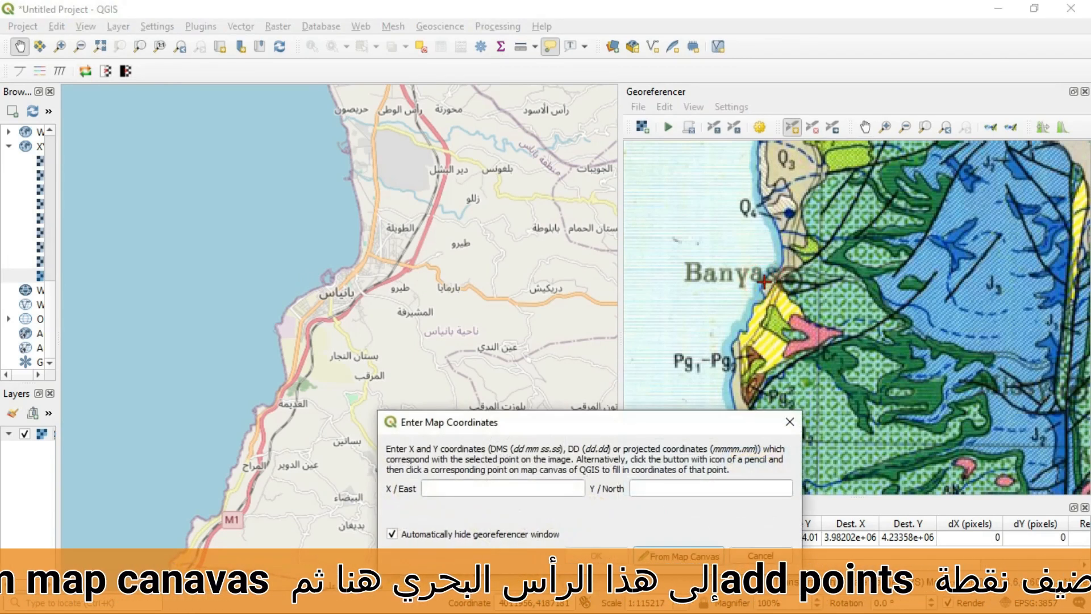
{"action": "left_click", "coordinate": [674, 557]}
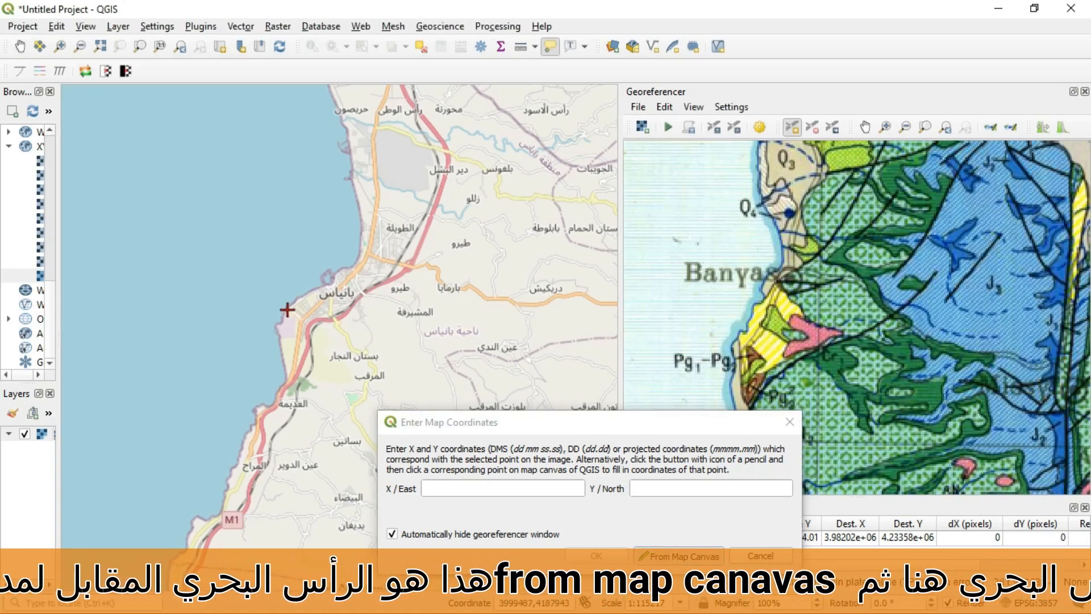
{"action": "left_click", "coordinate": [287, 307]}
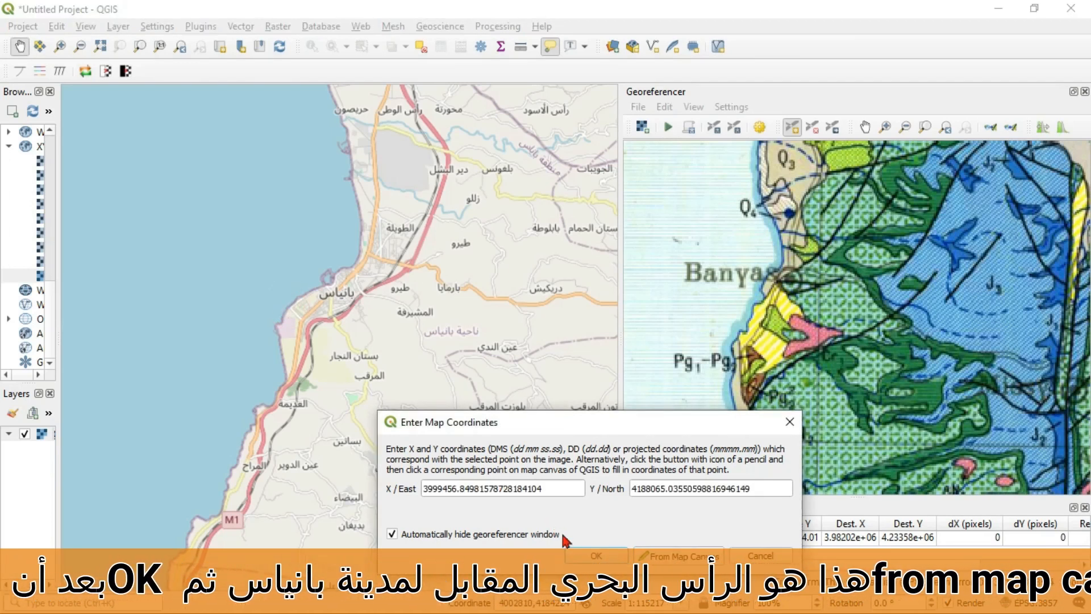
{"action": "left_click", "coordinate": [596, 557]}
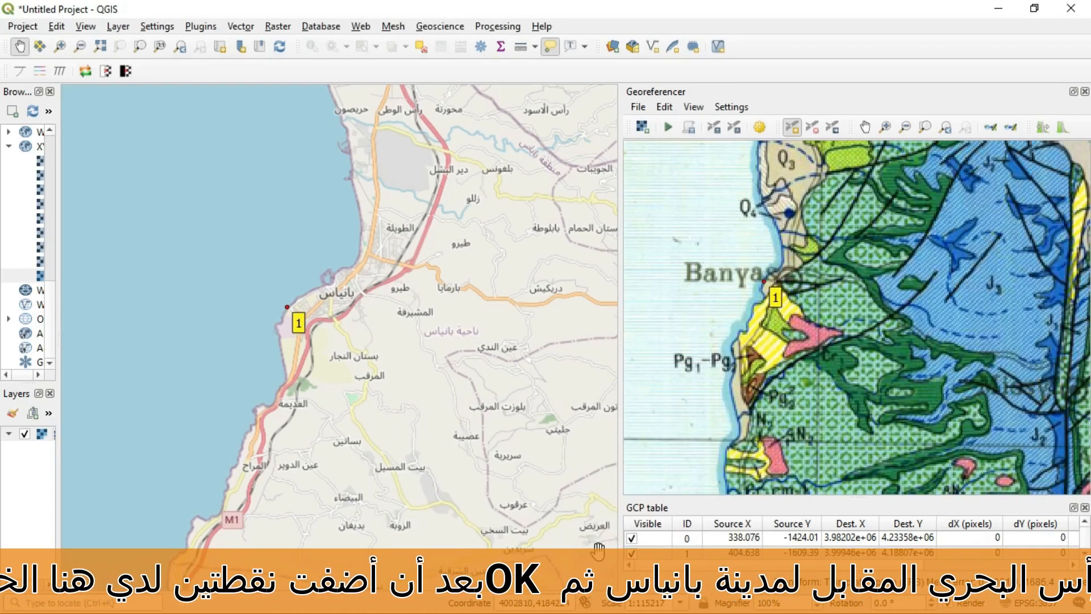
- Link the Georeferencer view to QGIS and the QGIS view to the Georeferencer
{"action": "left_click", "coordinate": [732, 107]}
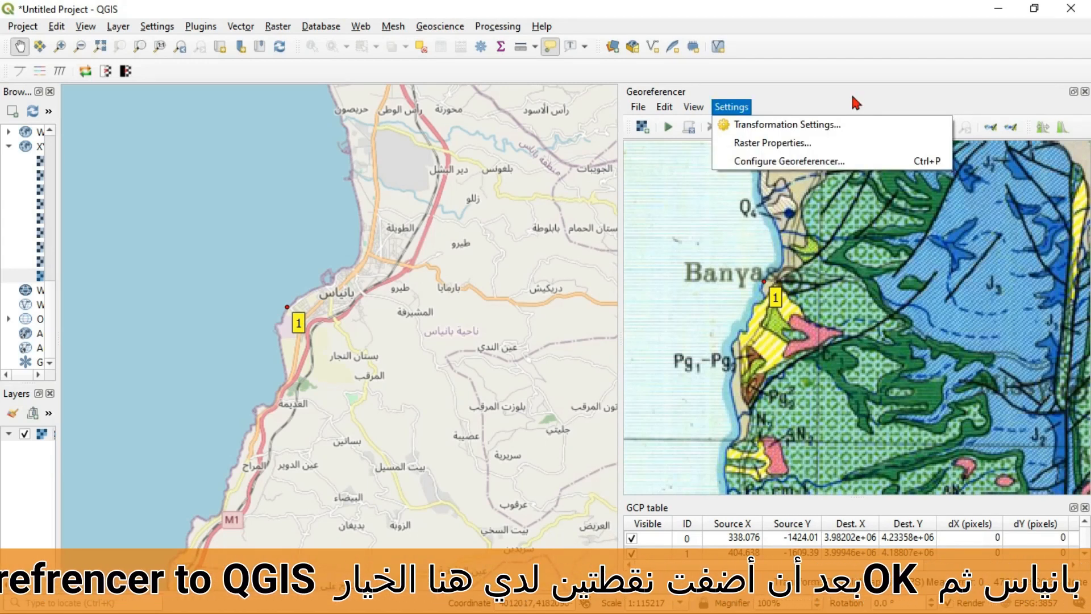
{"action": "mouse_move", "coordinate": [691, 108]}
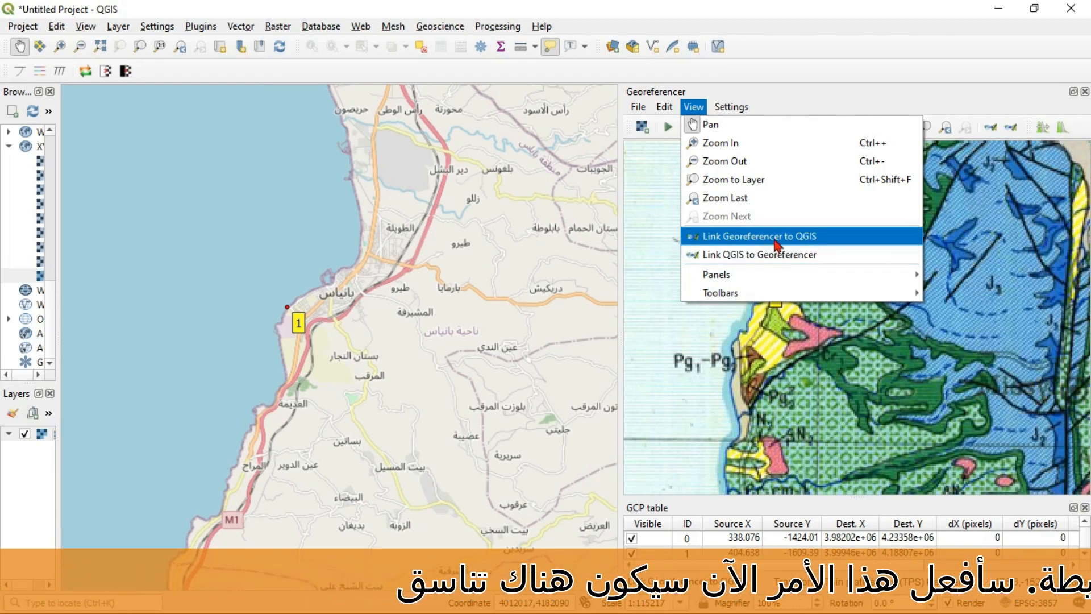
{"action": "left_click", "coordinate": [778, 245]}
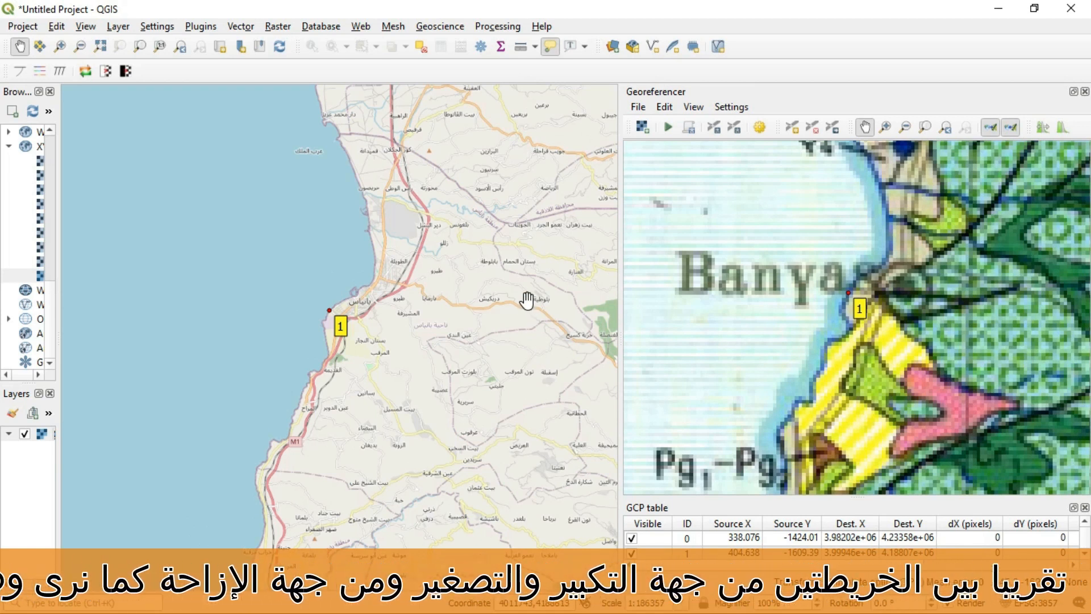
- Add a control point at the city of Hama, matched from the map canvas to Hama at about 4091213, 4182317
{"action": "scroll", "coordinate": [524, 301], "scroll_direction": "down", "scroll_amount": 2}
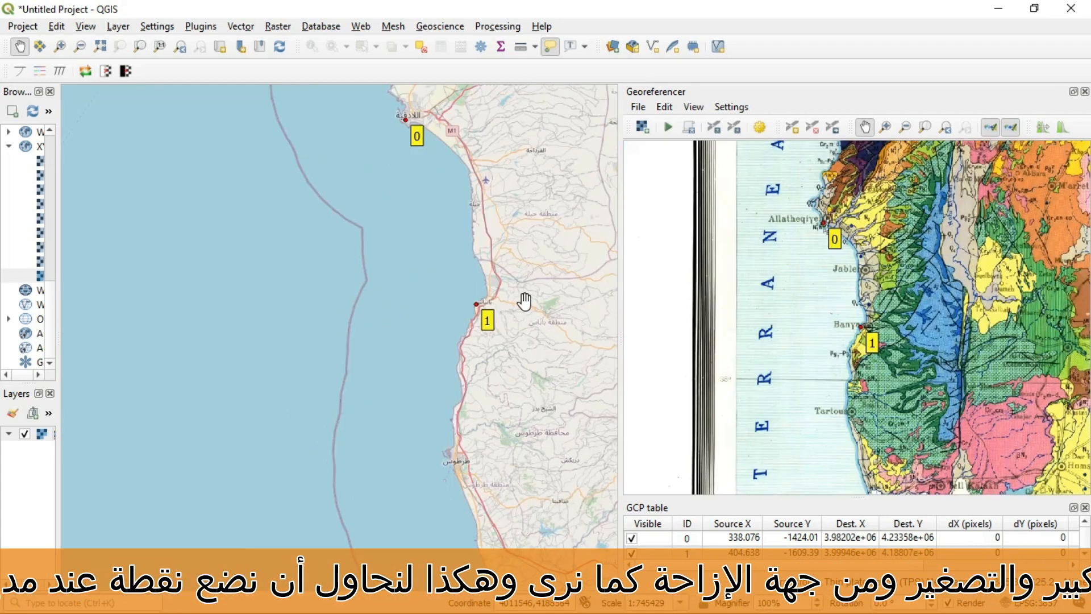
{"action": "scroll", "coordinate": [524, 301], "scroll_direction": "down", "scroll_amount": 1}
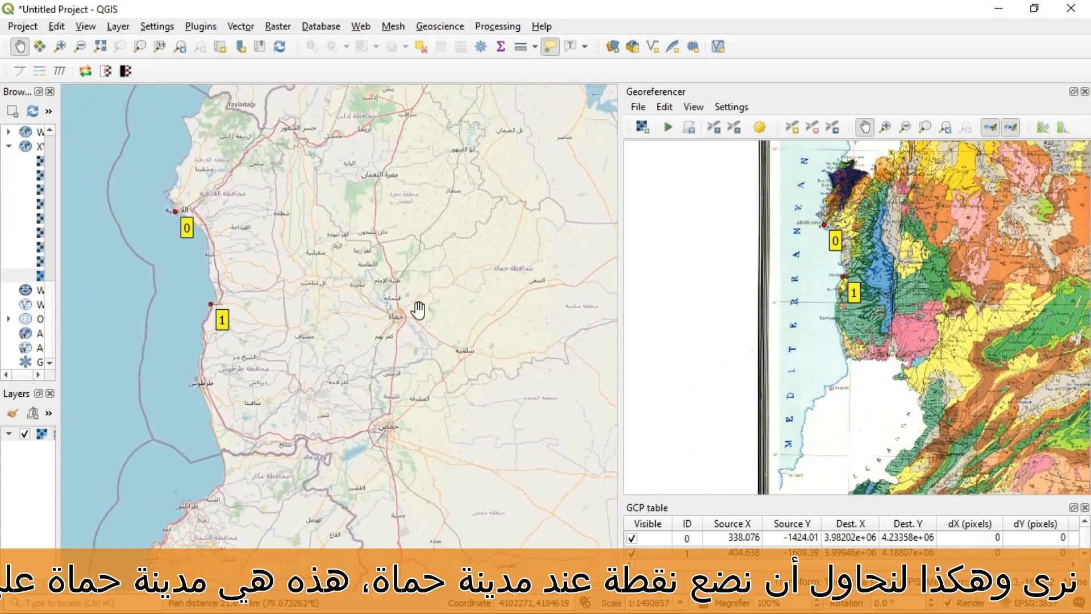
{"action": "scroll", "coordinate": [401, 313], "scroll_direction": "up", "scroll_amount": 3}
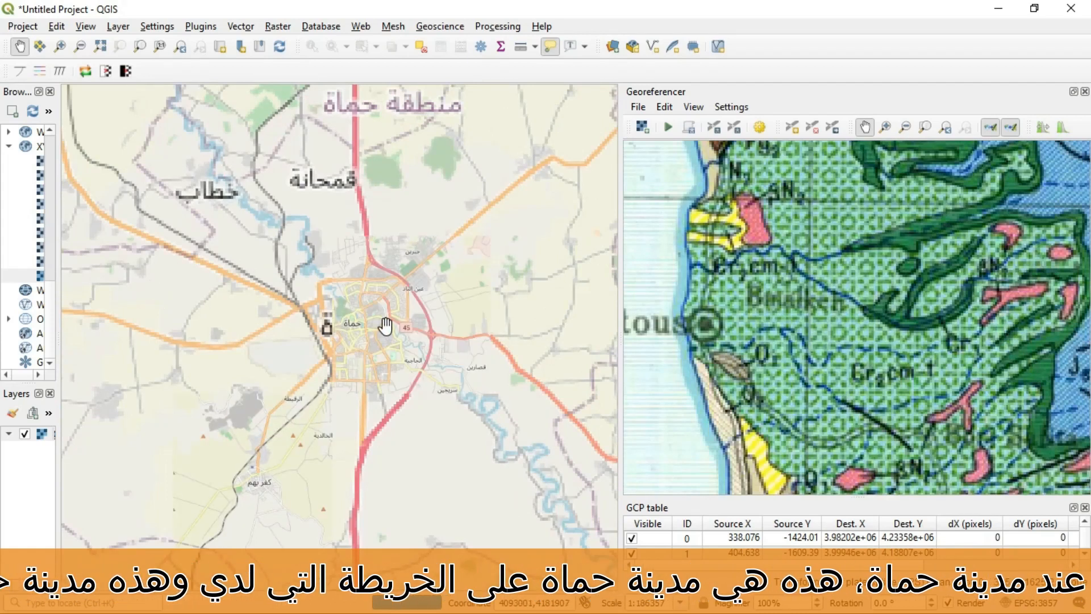
{"action": "left_click_drag", "start_coordinate": [393, 322], "coordinate": [360, 321]}
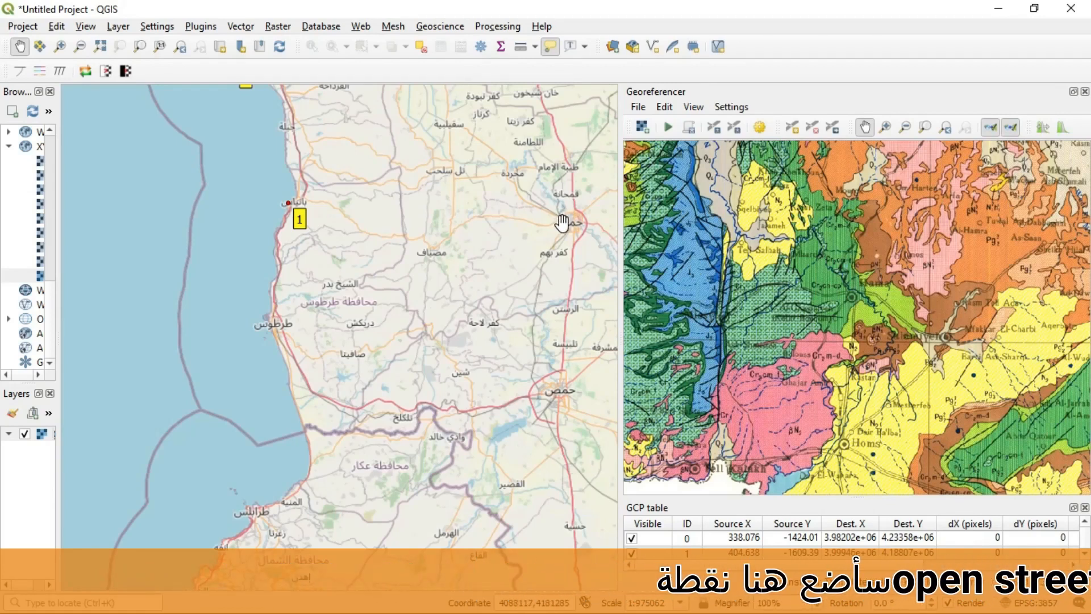
{"action": "left_click", "coordinate": [792, 128]}
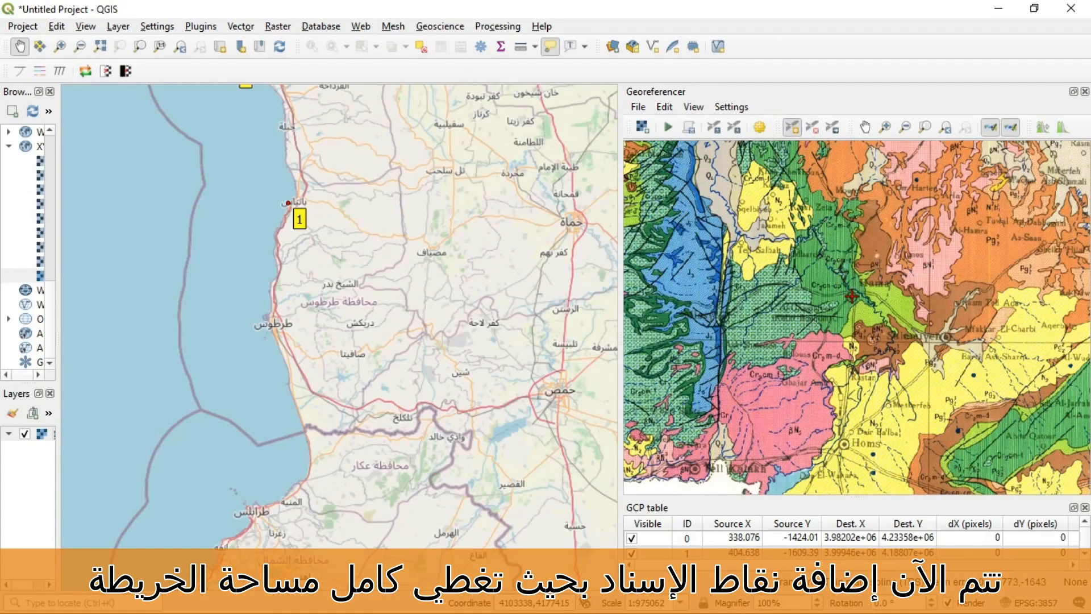
{"action": "left_click", "coordinate": [851, 296]}
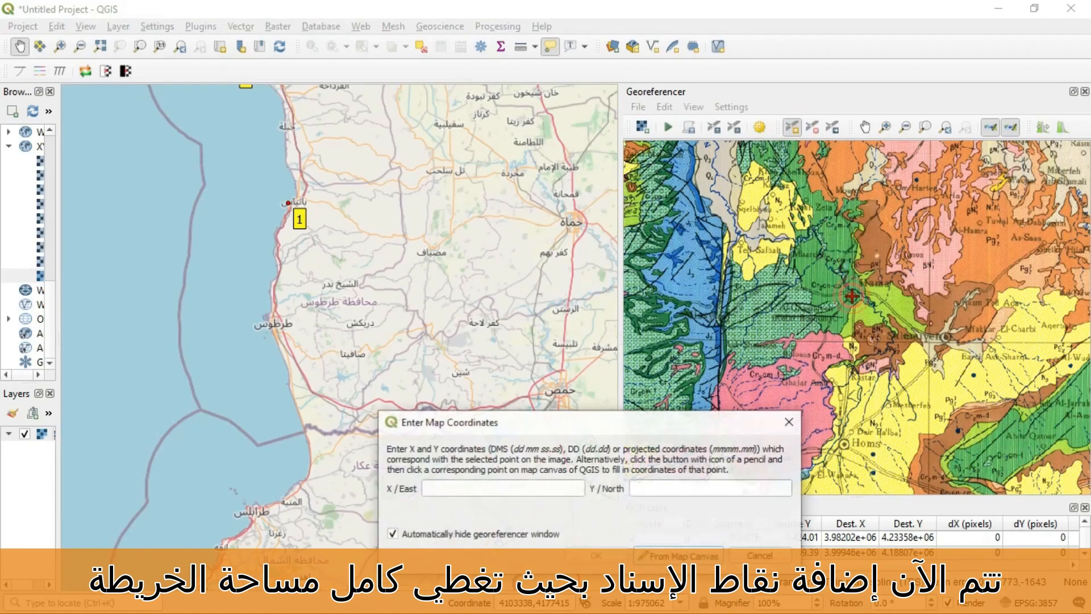
{"action": "left_click", "coordinate": [673, 556]}
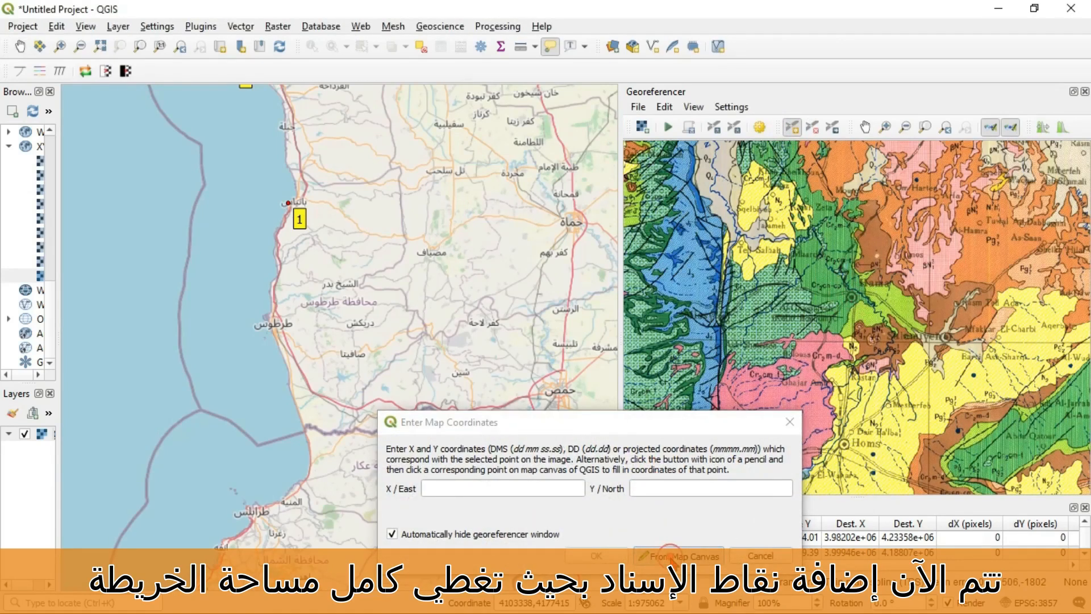
{"action": "left_click", "coordinate": [572, 221]}
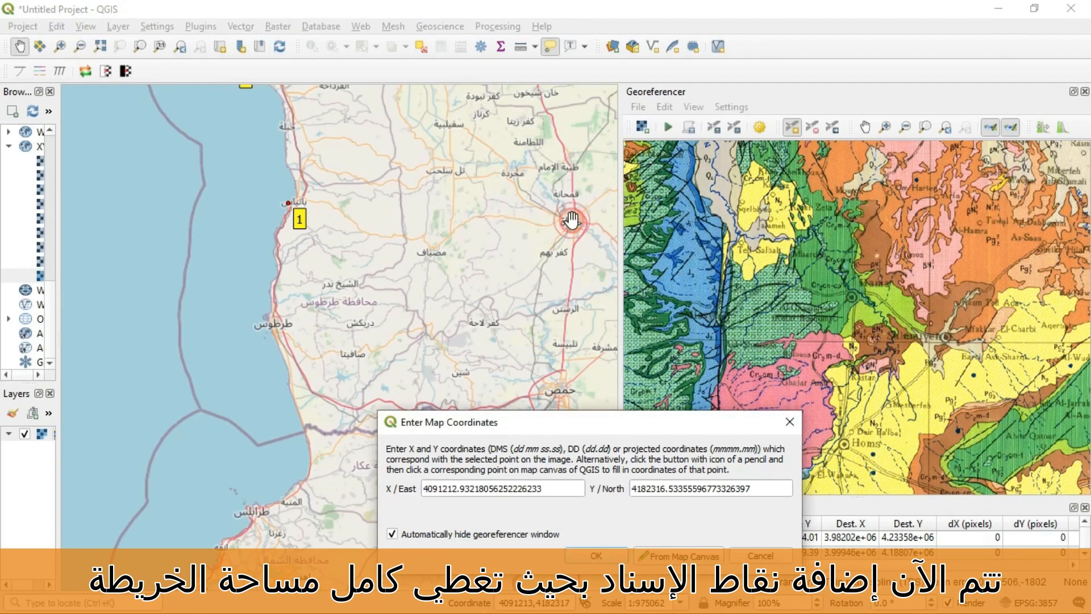
{"action": "left_click", "coordinate": [596, 558]}
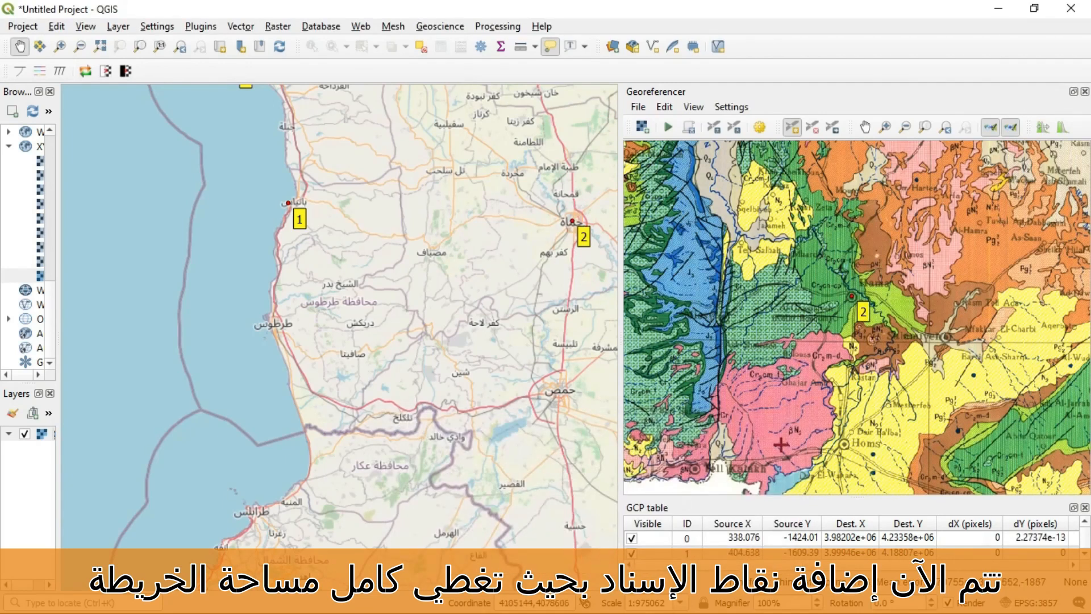
- Add a control point at the city of Homs, taking its coordinates from Homs on the map canvas
{"action": "left_click", "coordinate": [844, 445]}
{"action": "left_click", "coordinate": [668, 559]}
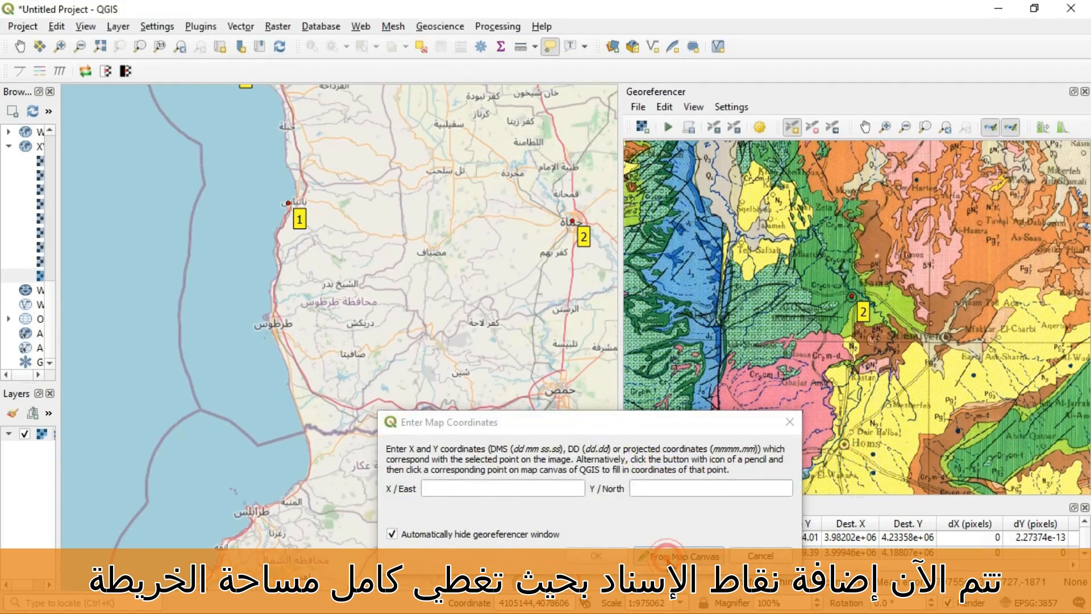
{"action": "left_click", "coordinate": [558, 391]}
{"action": "left_click", "coordinate": [597, 558]}
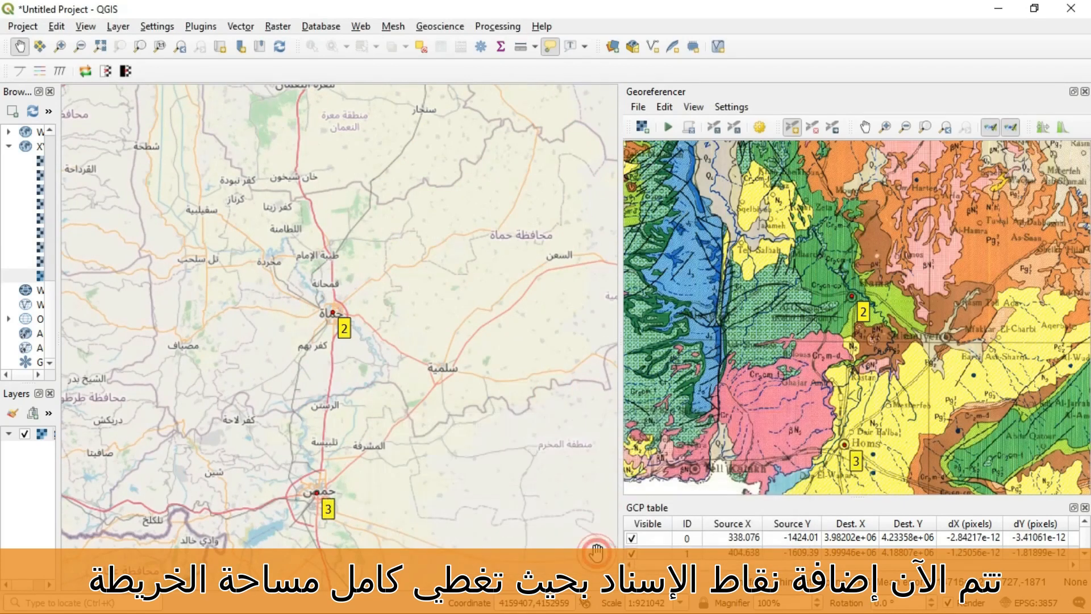
{"action": "scroll", "coordinate": [471, 403], "scroll_direction": "down", "scroll_amount": 1}
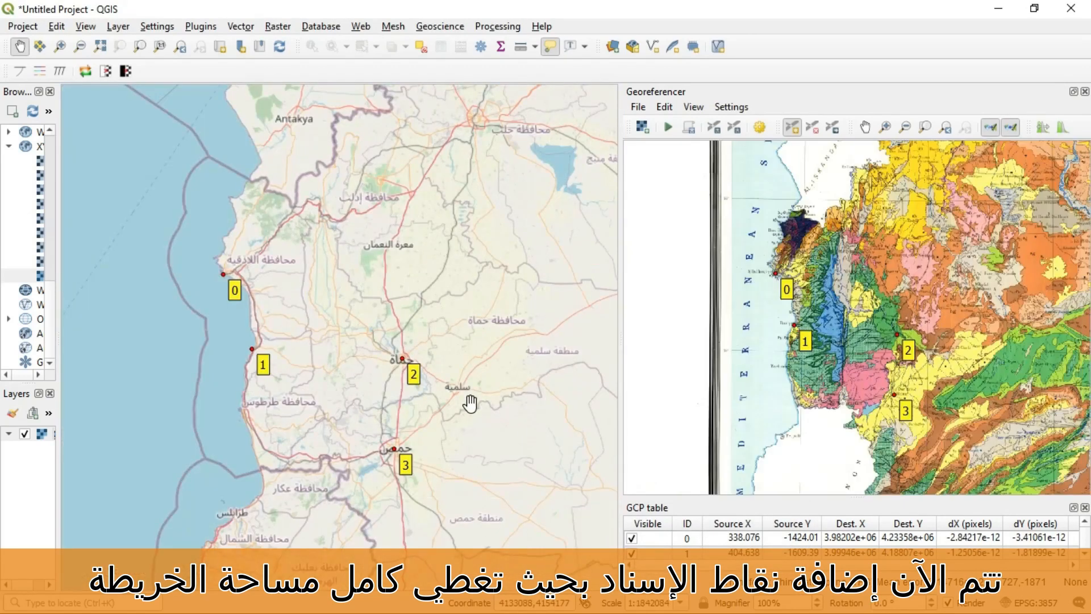
- Add a control point at the city of Aleppo (Halab), matched from the map canvas to Aleppo at about 4135885, 4329298
{"action": "left_click_drag", "start_coordinate": [517, 253], "coordinate": [475, 386]}
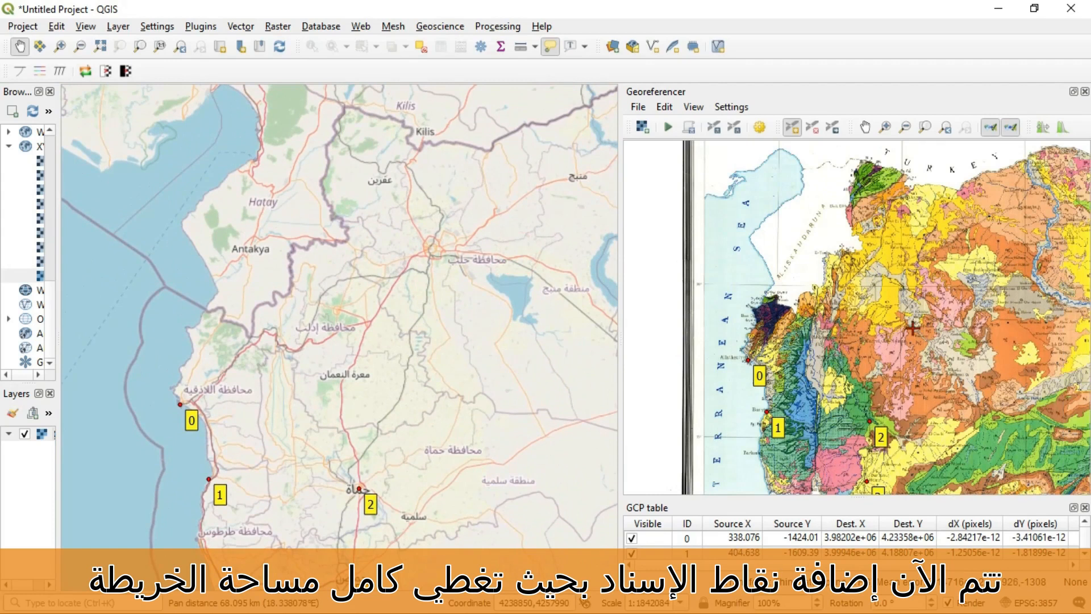
{"action": "scroll", "coordinate": [920, 321], "scroll_direction": "up", "scroll_amount": 2}
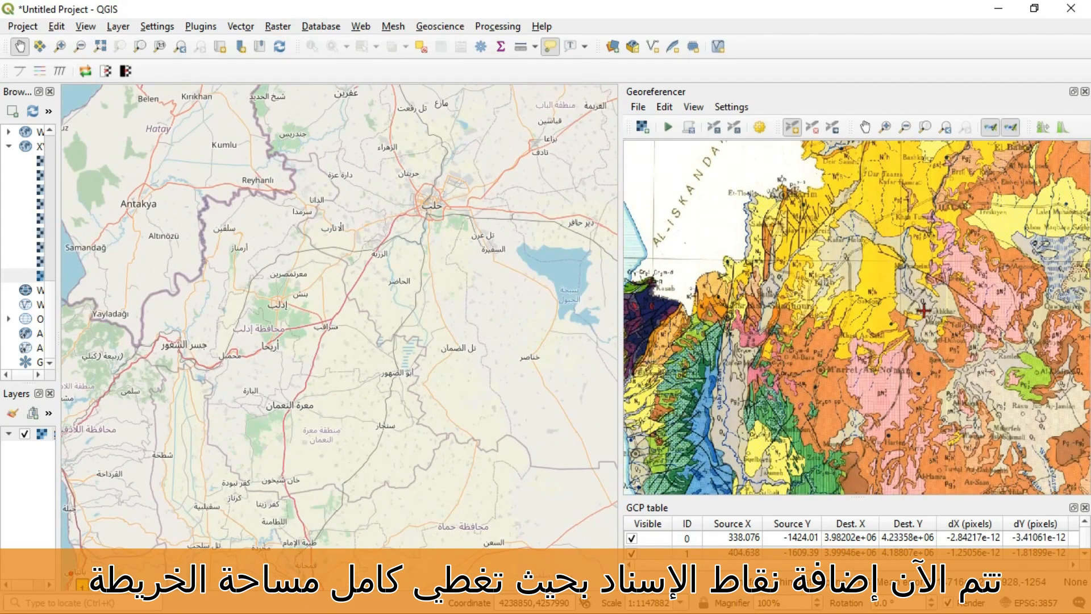
{"action": "scroll", "coordinate": [941, 344], "scroll_direction": "up", "scroll_amount": 1}
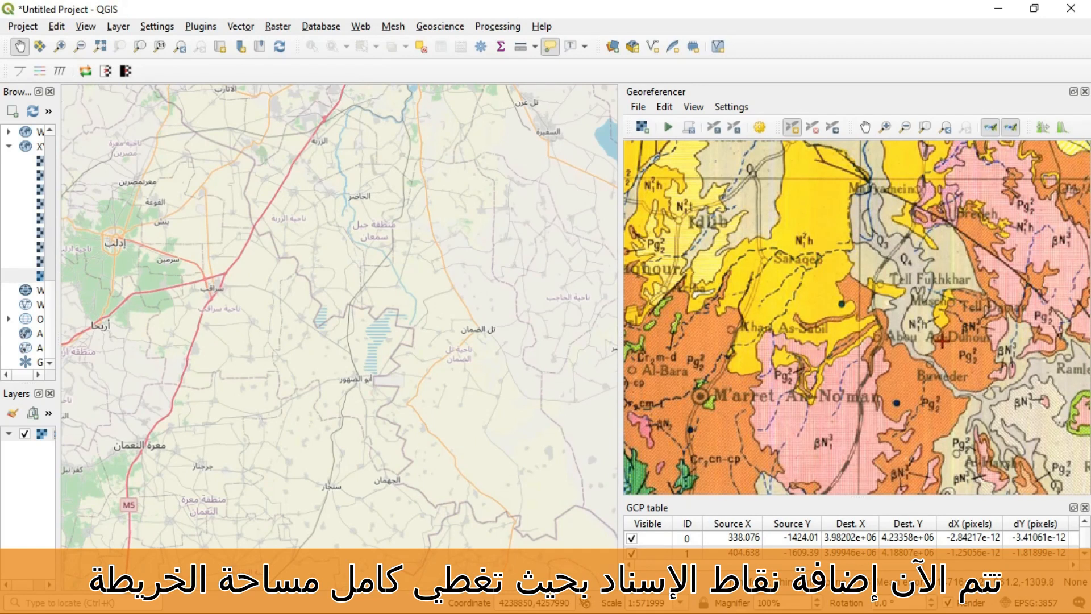
{"action": "scroll", "coordinate": [941, 341], "scroll_direction": "down", "scroll_amount": 1}
{"action": "left_click", "coordinate": [864, 126]}
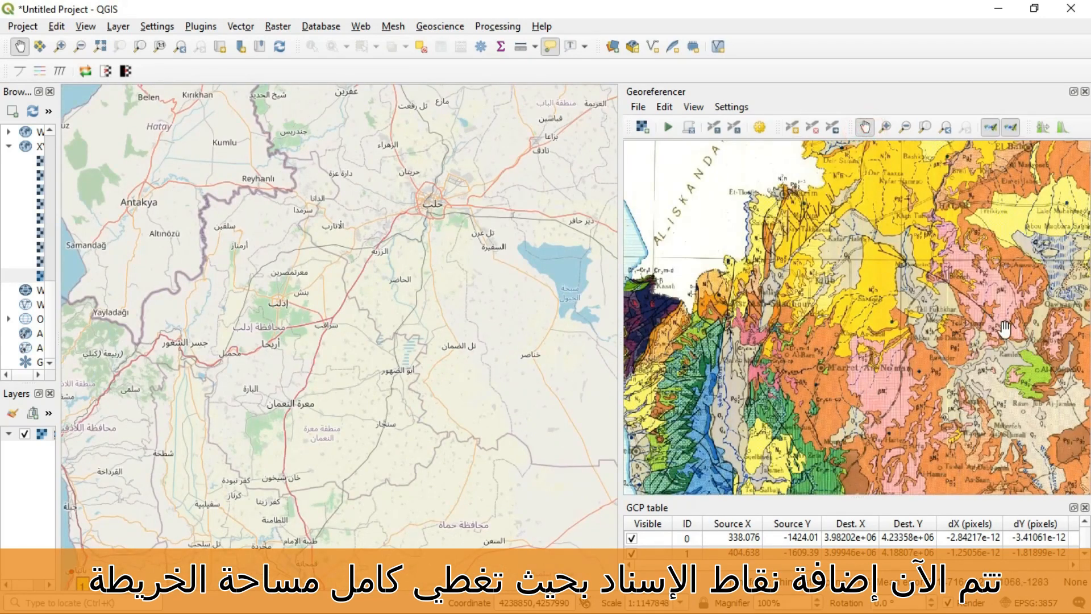
{"action": "left_click_drag", "start_coordinate": [1005, 328], "coordinate": [813, 358]}
{"action": "left_click_drag", "start_coordinate": [795, 310], "coordinate": [848, 360]}
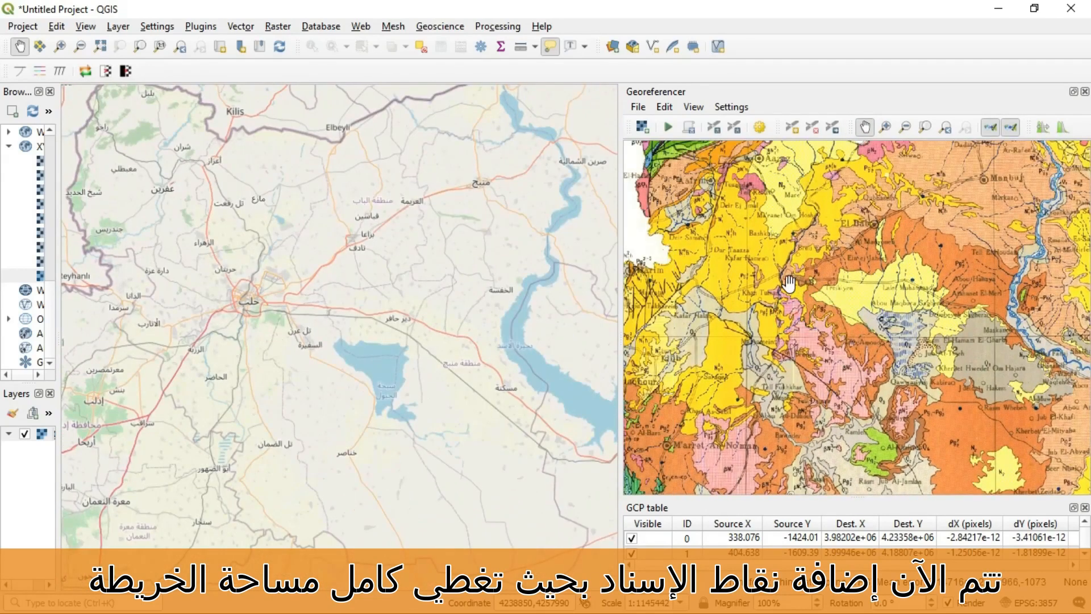
{"action": "scroll", "coordinate": [789, 282], "scroll_direction": "up", "scroll_amount": 1}
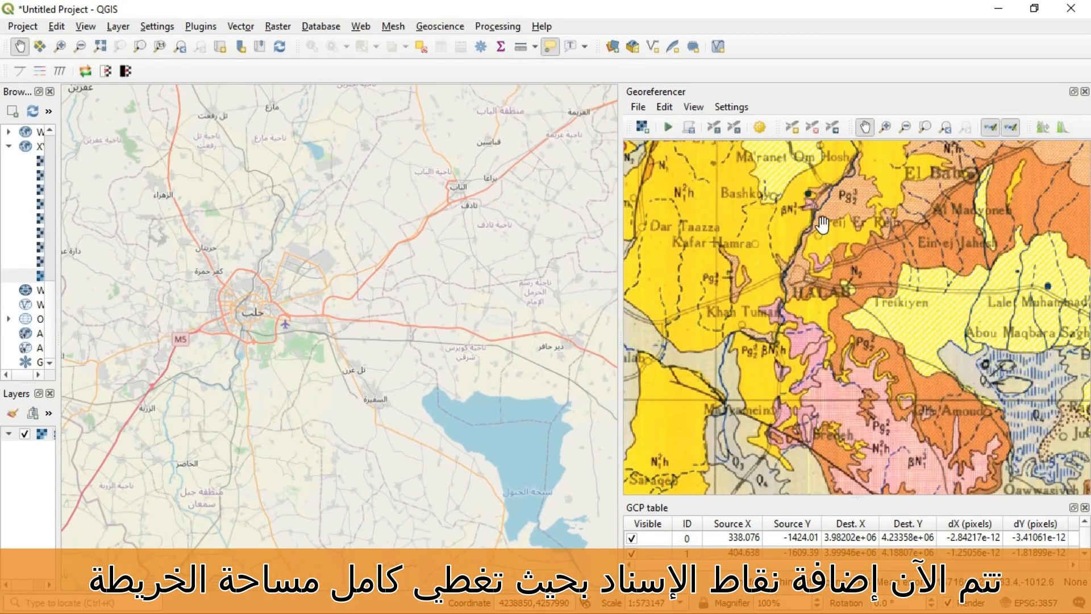
{"action": "left_click", "coordinate": [791, 127]}
{"action": "left_click", "coordinate": [795, 277]}
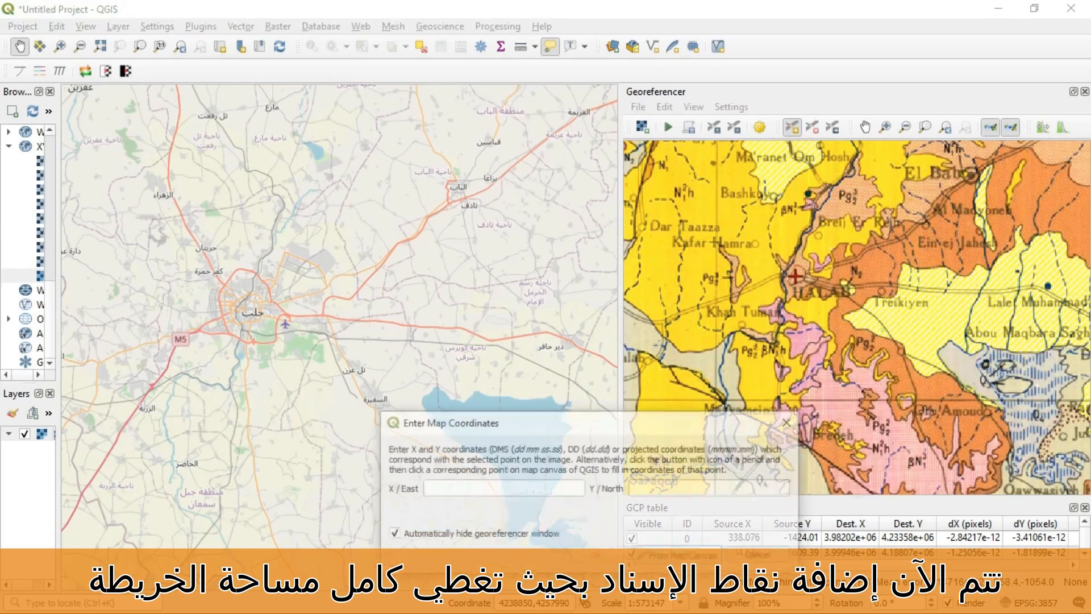
{"action": "left_click", "coordinate": [244, 306]}
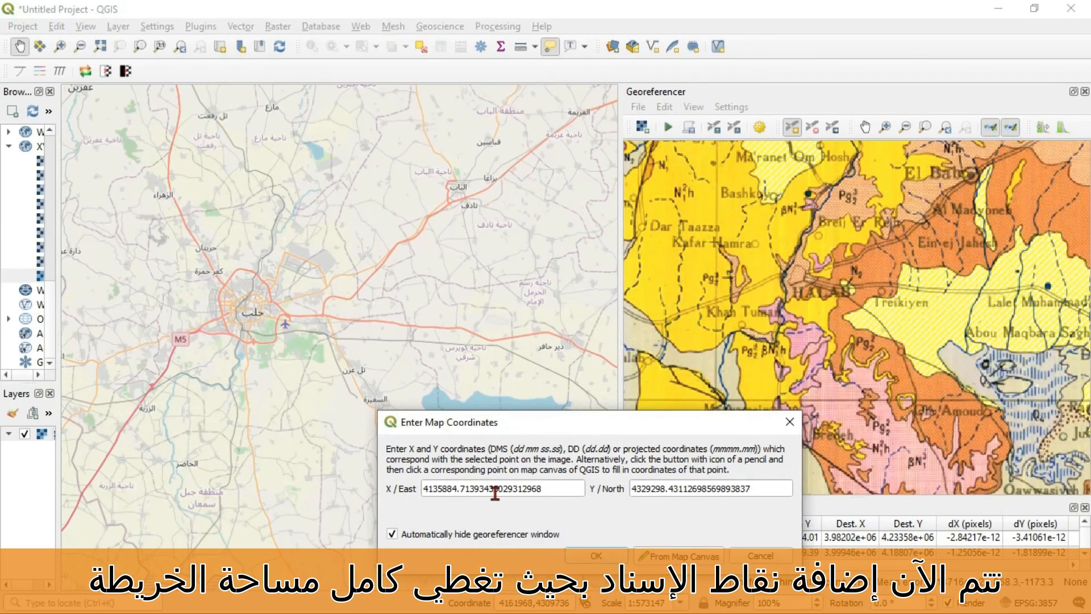
{"action": "left_click", "coordinate": [600, 559]}
- Add a control point at Abou Kamal on the Euphrates near the Iraqi border, matched from the map canvas at about 4554380, 4090793
{"action": "scroll", "coordinate": [802, 406], "scroll_direction": "down", "scroll_amount": 2}
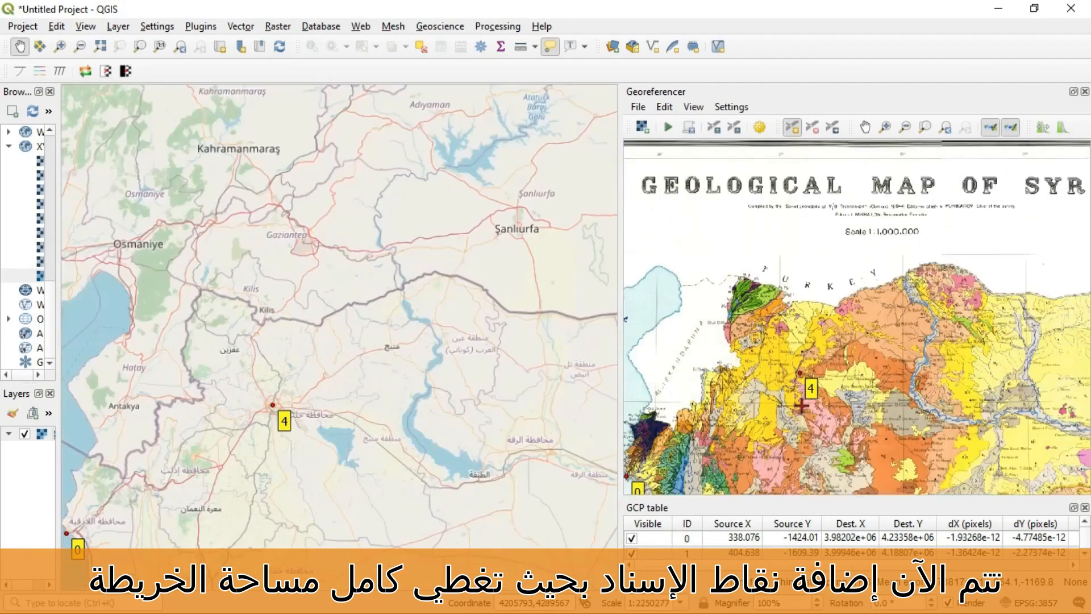
{"action": "left_click", "coordinate": [865, 127]}
{"action": "left_click_drag", "start_coordinate": [831, 442], "coordinate": [850, 279]}
{"action": "left_click_drag", "start_coordinate": [866, 386], "coordinate": [870, 320]}
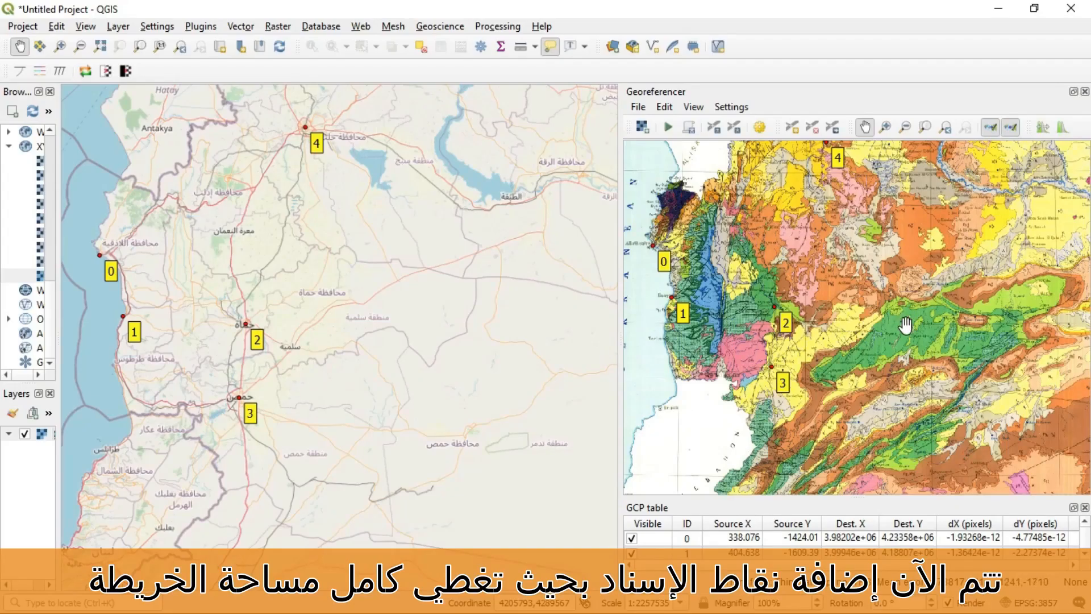
{"action": "left_click_drag", "start_coordinate": [954, 334], "coordinate": [831, 328]}
{"action": "left_click_drag", "start_coordinate": [947, 362], "coordinate": [858, 295]}
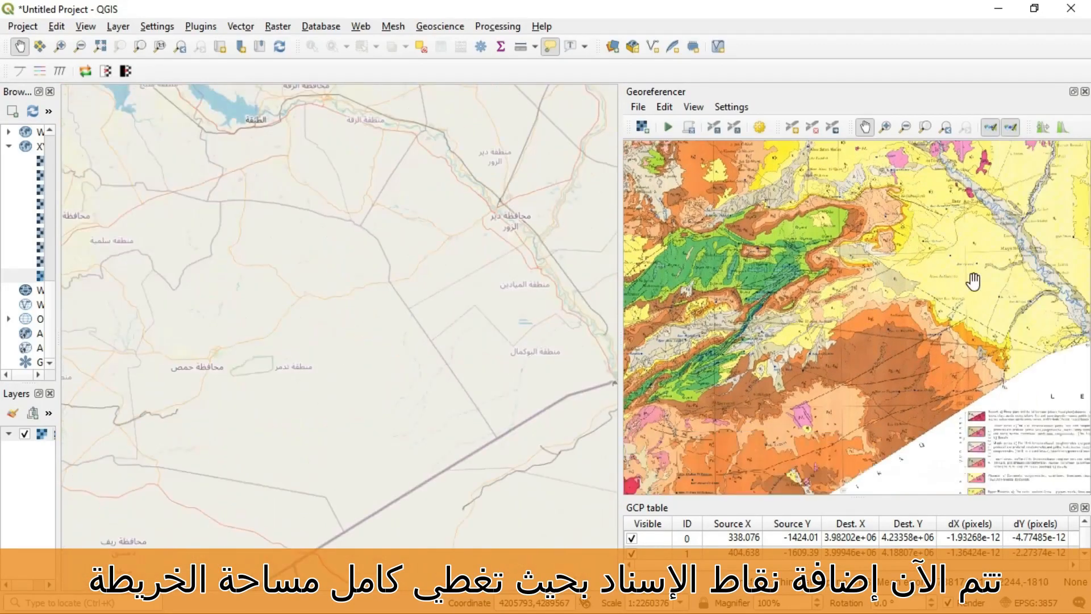
{"action": "left_click_drag", "start_coordinate": [974, 281], "coordinate": [959, 443]}
{"action": "left_click_drag", "start_coordinate": [830, 307], "coordinate": [857, 324]}
{"action": "left_click_drag", "start_coordinate": [932, 407], "coordinate": [779, 251]}
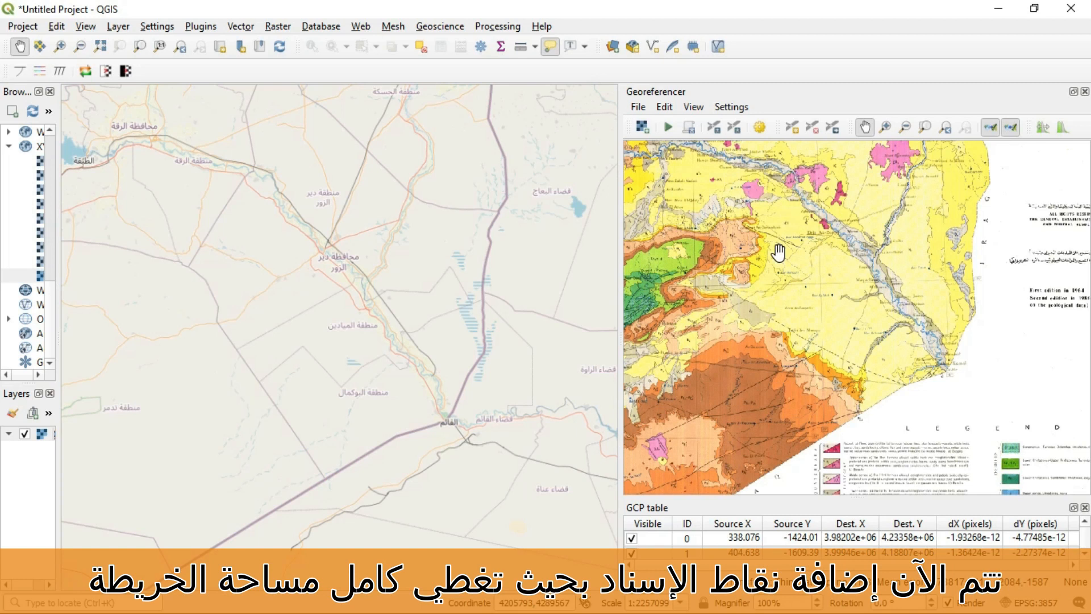
{"action": "scroll", "coordinate": [950, 382], "scroll_direction": "up", "scroll_amount": 2}
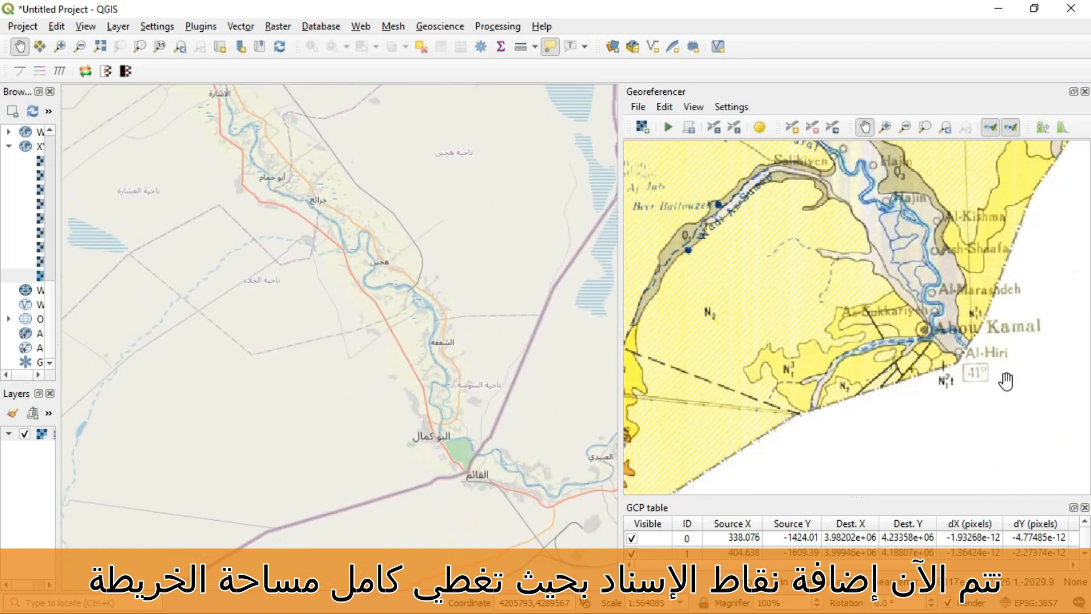
{"action": "left_click", "coordinate": [792, 128]}
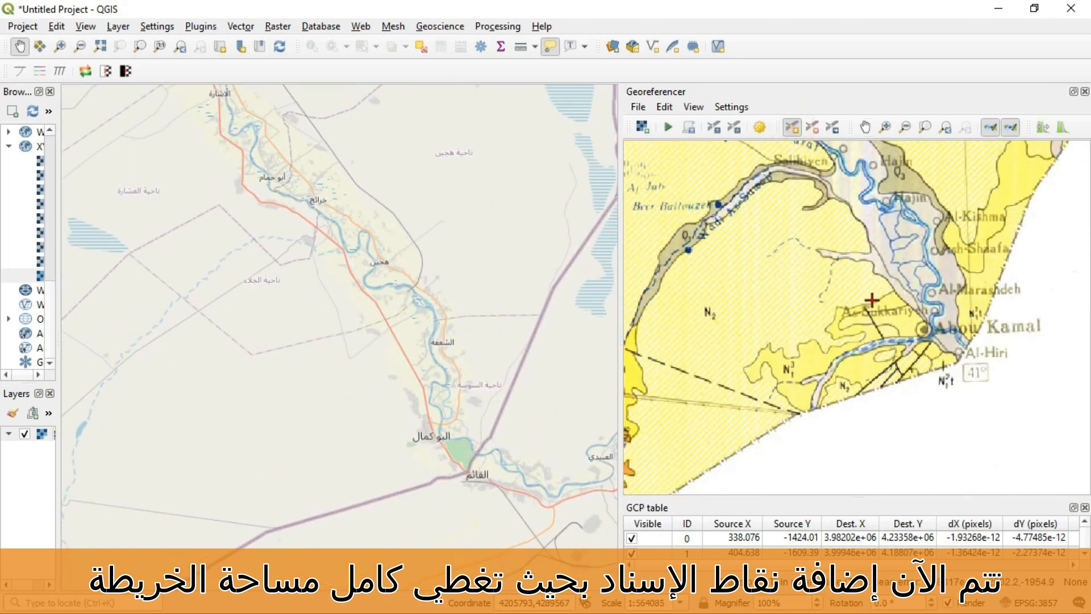
{"action": "left_click", "coordinate": [926, 328]}
{"action": "left_click", "coordinate": [666, 559]}
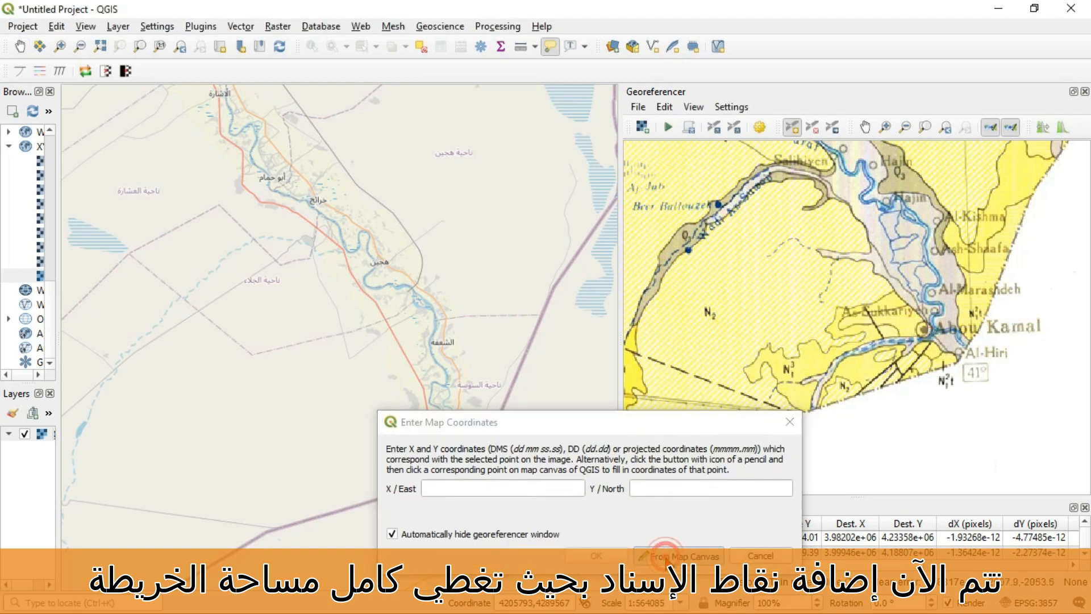
{"action": "left_click", "coordinate": [427, 426]}
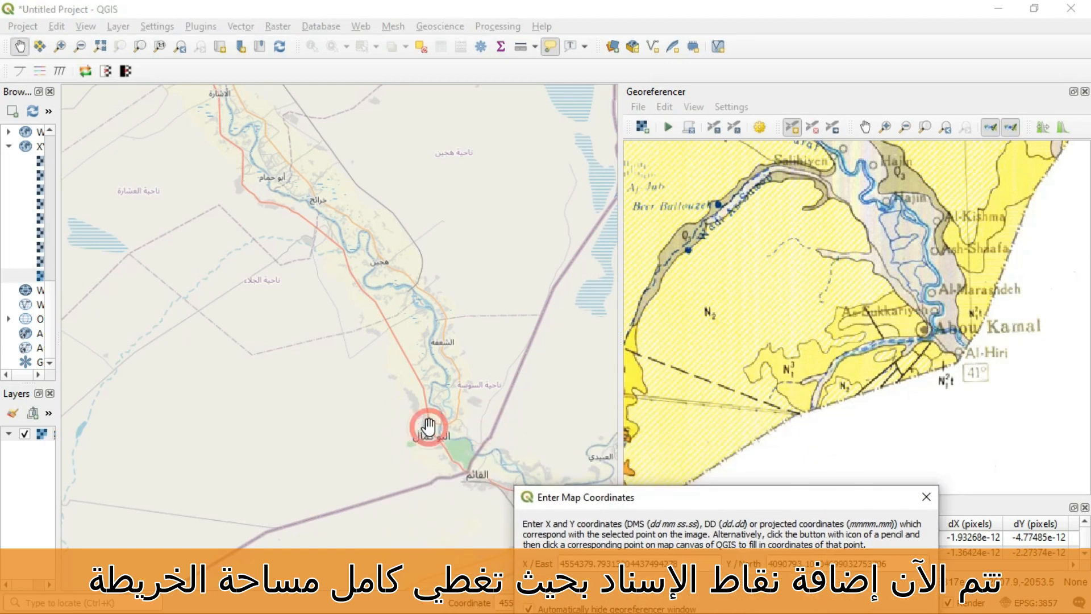
{"action": "key", "text": "Return"}
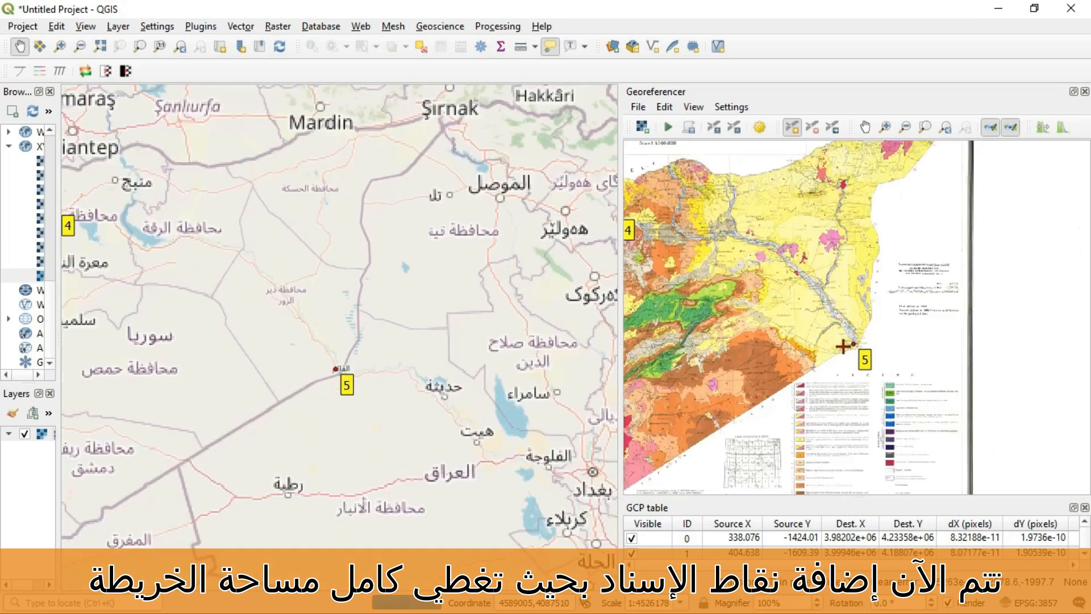
- Add a control point at the city of Al-Hasakeh, taking its coordinates from Al-Hasakeh on the map canvas
{"action": "scroll", "coordinate": [844, 346], "scroll_direction": "down", "scroll_amount": 1}
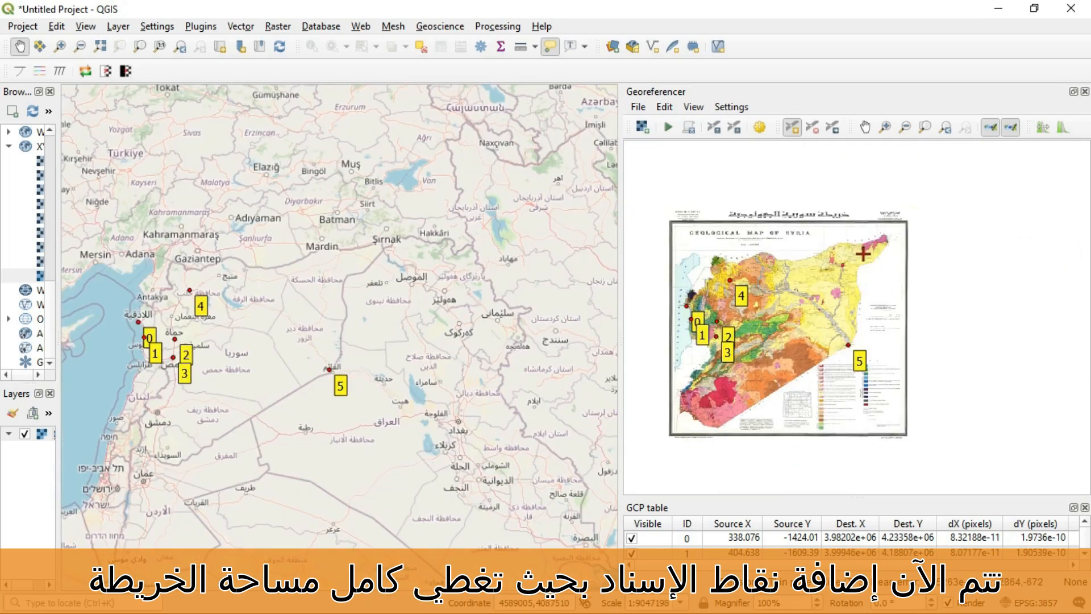
{"action": "scroll", "coordinate": [862, 254], "scroll_direction": "up", "scroll_amount": 4}
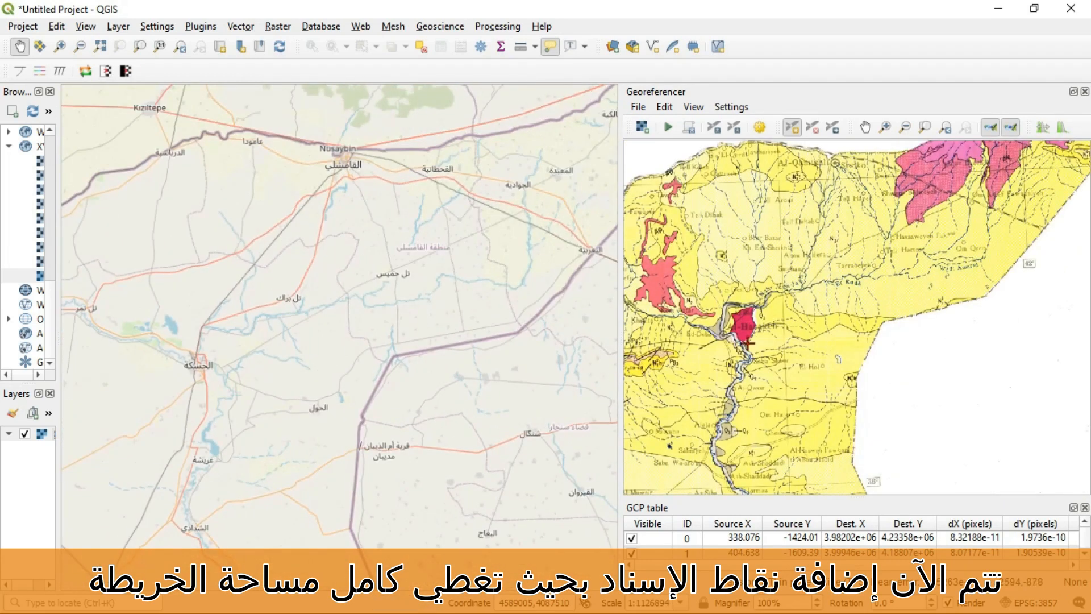
{"action": "scroll", "coordinate": [719, 346], "scroll_direction": "up", "scroll_amount": 1}
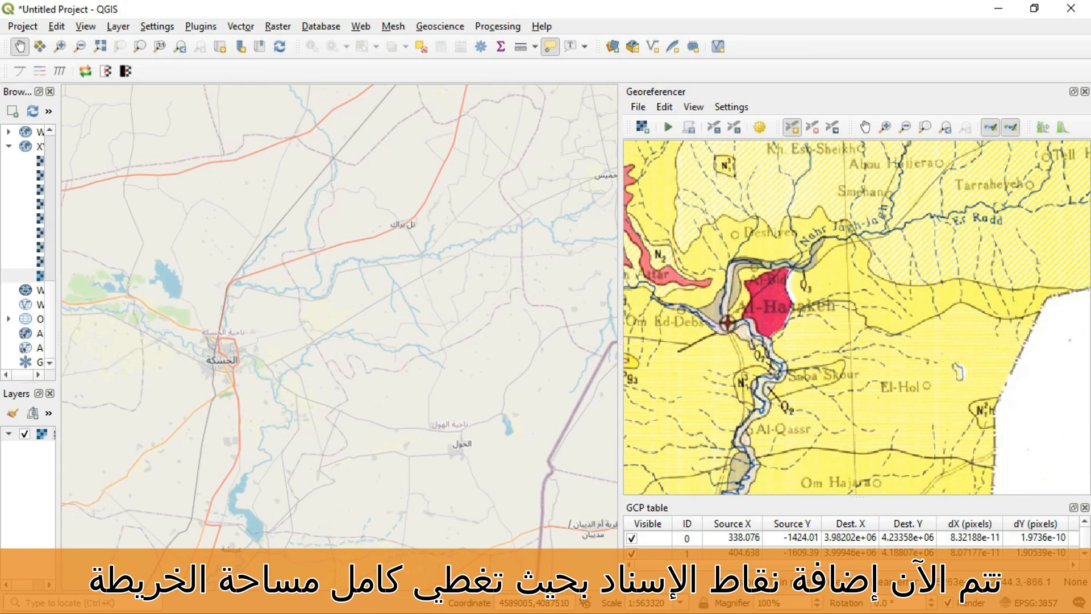
{"action": "left_click", "coordinate": [727, 322]}
{"action": "left_click", "coordinate": [676, 449]}
{"action": "left_click", "coordinate": [220, 349]}
{"action": "left_click", "coordinate": [591, 450]}
- Add a control point at Al-Malikiyeh (Deirik) in the far northeast, taking its coordinates from the same town on the map canvas
{"action": "scroll", "coordinate": [932, 330], "scroll_direction": "down", "scroll_amount": 3}
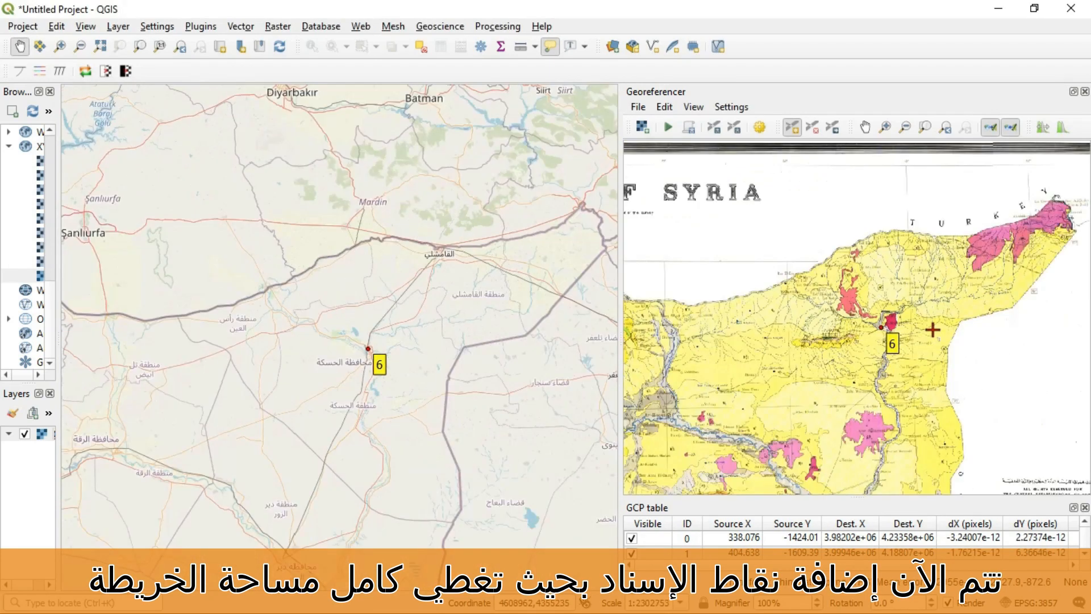
{"action": "scroll", "coordinate": [1066, 198], "scroll_direction": "up", "scroll_amount": 3}
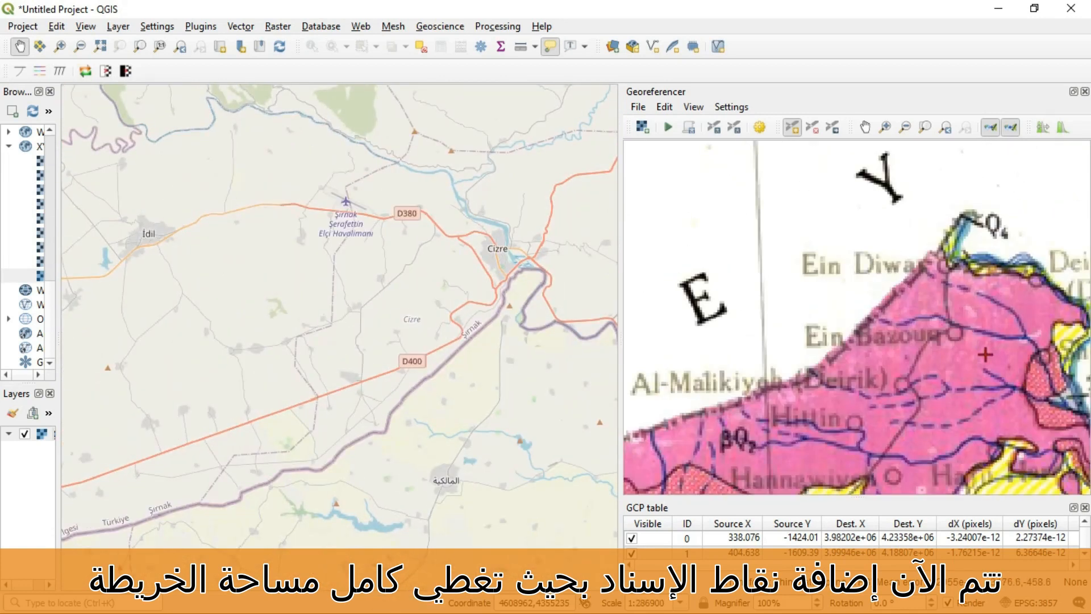
{"action": "left_click", "coordinate": [864, 127]}
{"action": "left_click_drag", "start_coordinate": [950, 438], "coordinate": [850, 197]}
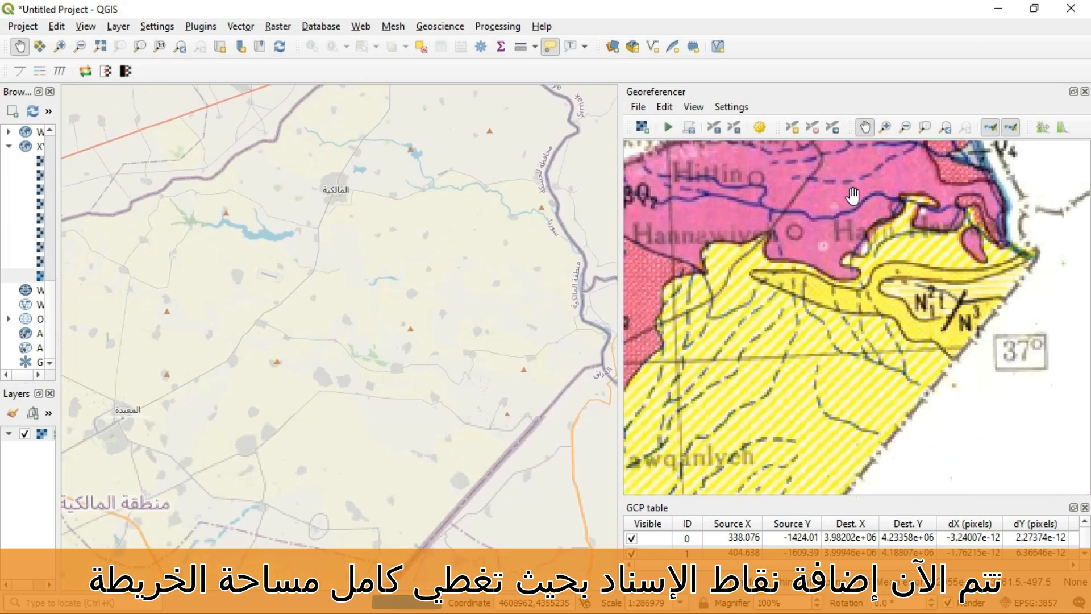
{"action": "left_click_drag", "start_coordinate": [818, 241], "coordinate": [866, 345]}
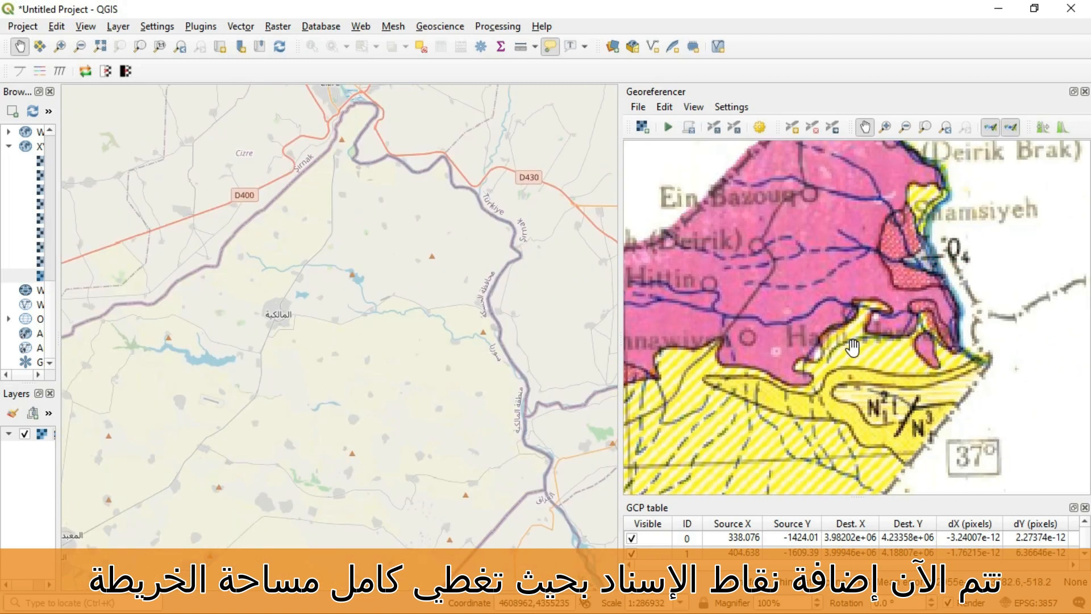
{"action": "left_click_drag", "start_coordinate": [833, 385], "coordinate": [892, 251]}
{"action": "left_click_drag", "start_coordinate": [793, 371], "coordinate": [870, 444]}
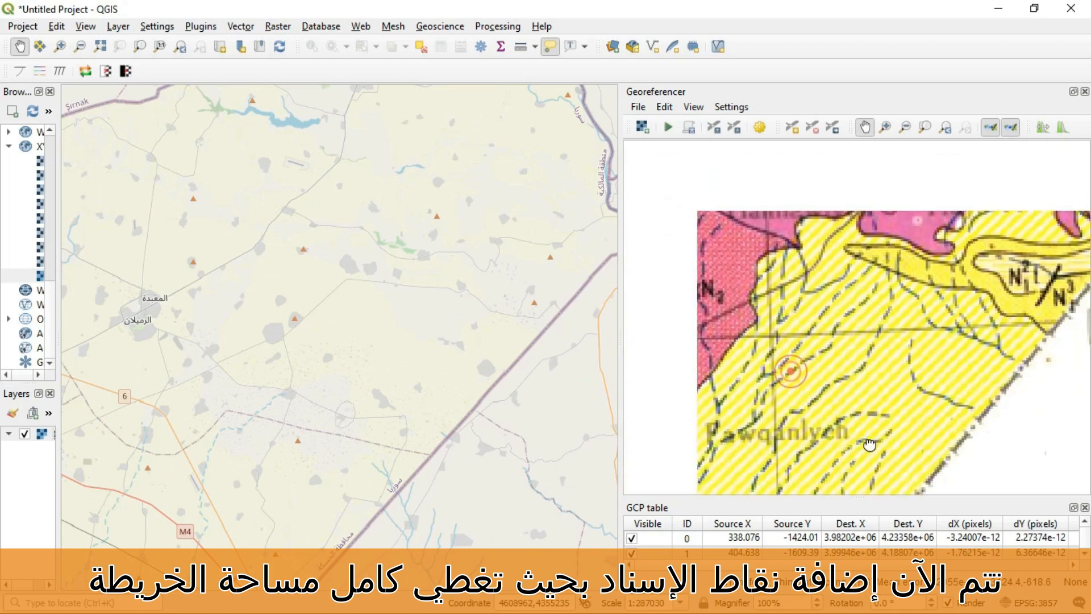
{"action": "left_click_drag", "start_coordinate": [799, 447], "coordinate": [930, 376]}
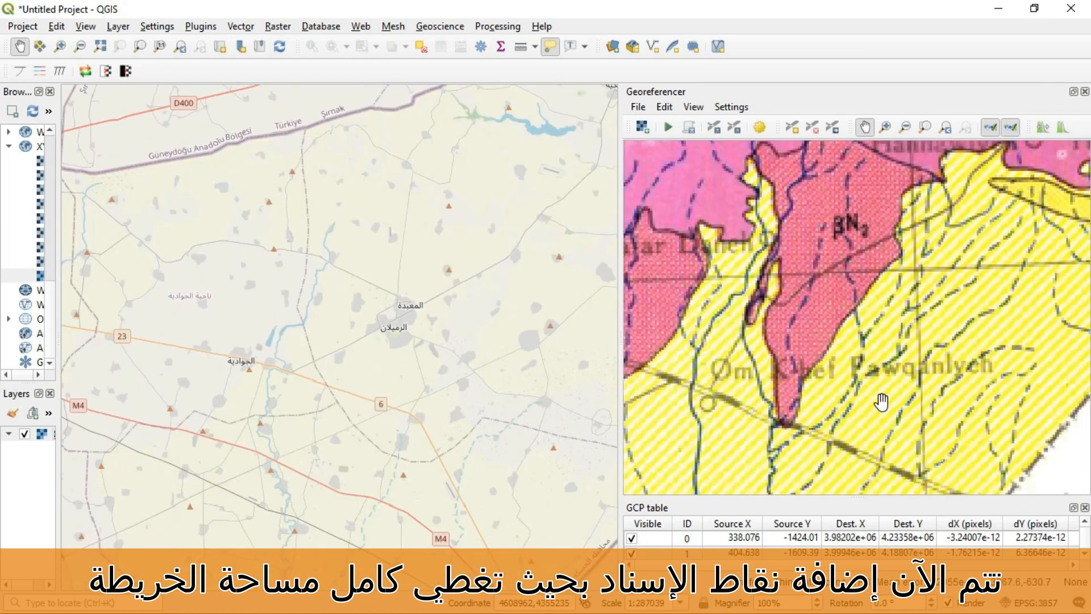
{"action": "scroll", "coordinate": [889, 401], "scroll_direction": "down", "scroll_amount": 1}
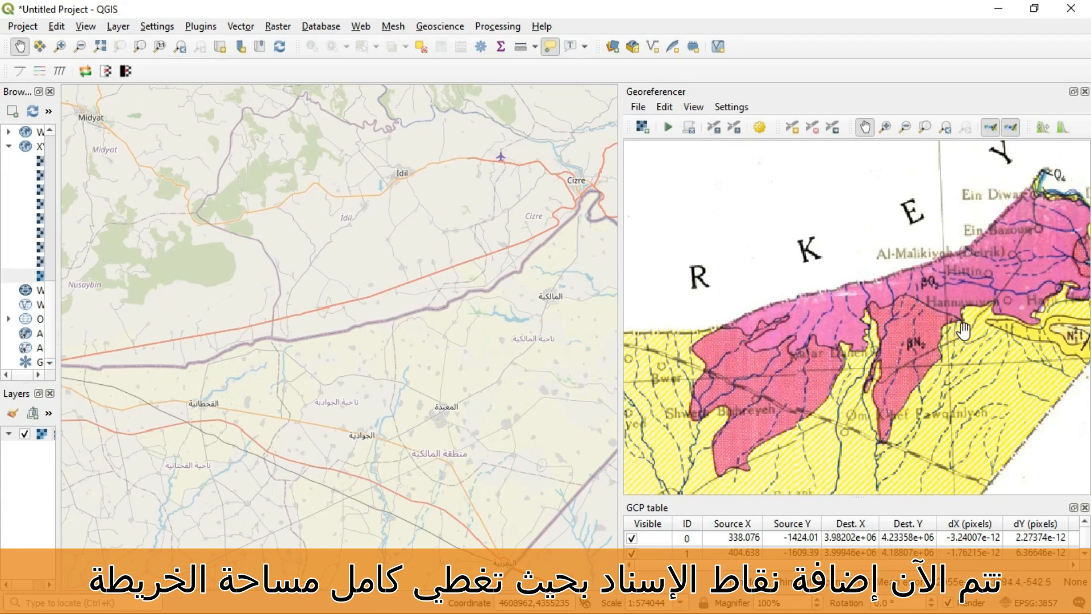
{"action": "left_click_drag", "start_coordinate": [999, 314], "coordinate": [945, 339]}
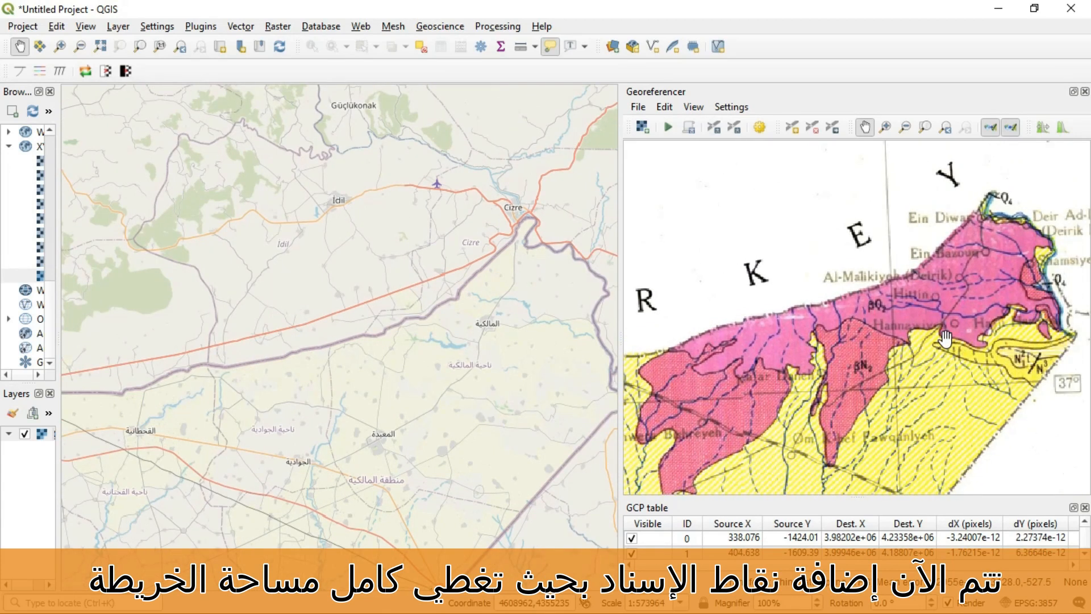
{"action": "left_click", "coordinate": [792, 126]}
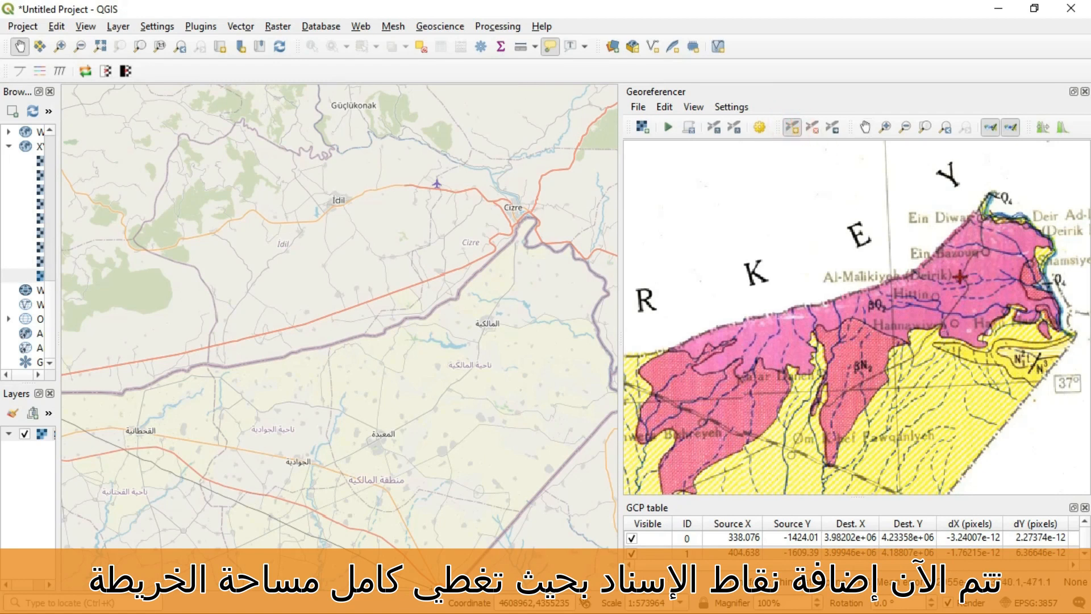
{"action": "left_click", "coordinate": [667, 301]}
{"action": "left_click", "coordinate": [664, 450]}
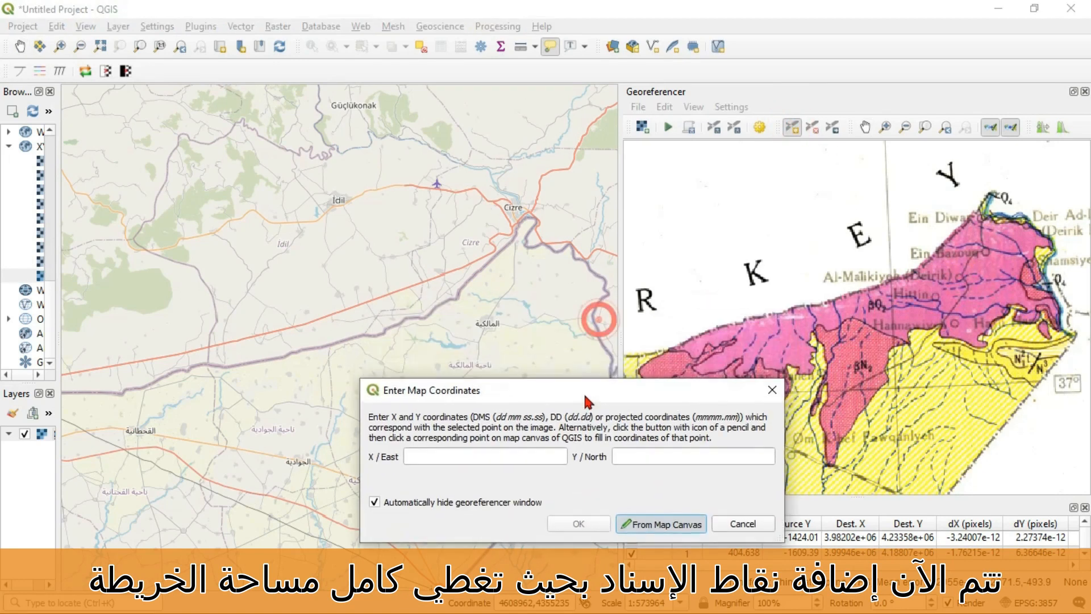
{"action": "left_click", "coordinate": [487, 319]}
{"action": "left_click", "coordinate": [581, 521]}
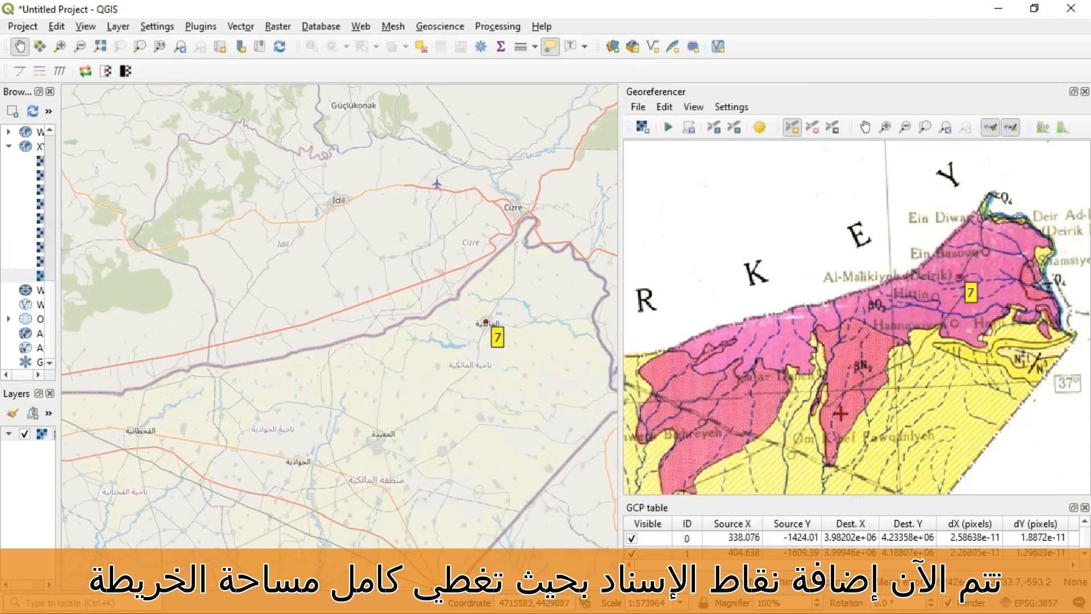
- Add a control point at El-Hol, east of Al-Hasakeh, matched from the map canvas at about 4579845, 4354326
{"action": "left_click", "coordinate": [864, 127]}
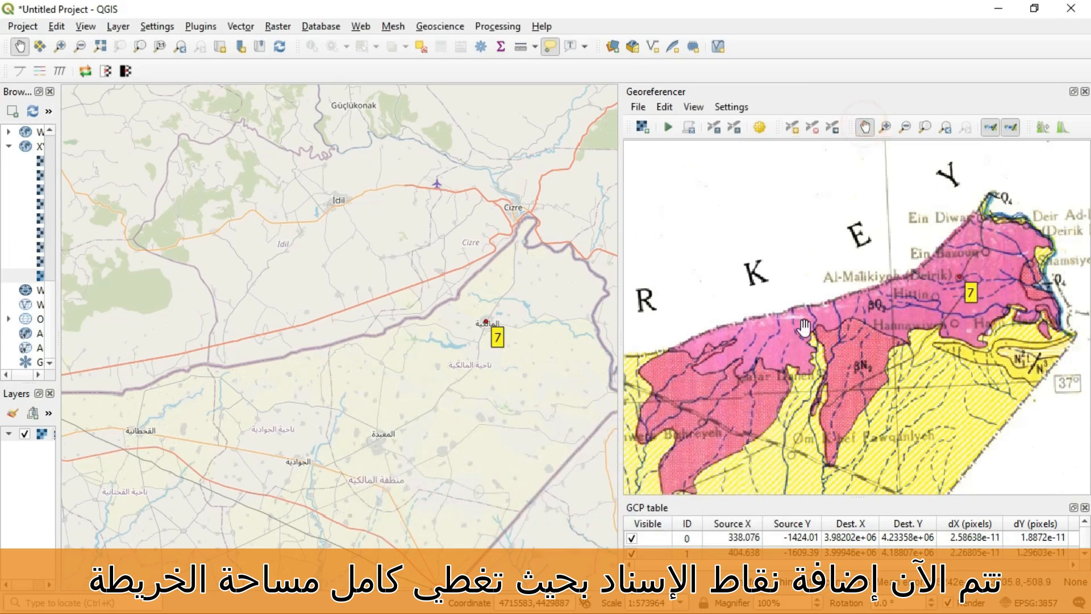
{"action": "left_click_drag", "start_coordinate": [806, 447], "coordinate": [794, 297]}
{"action": "left_click_drag", "start_coordinate": [731, 386], "coordinate": [886, 313]}
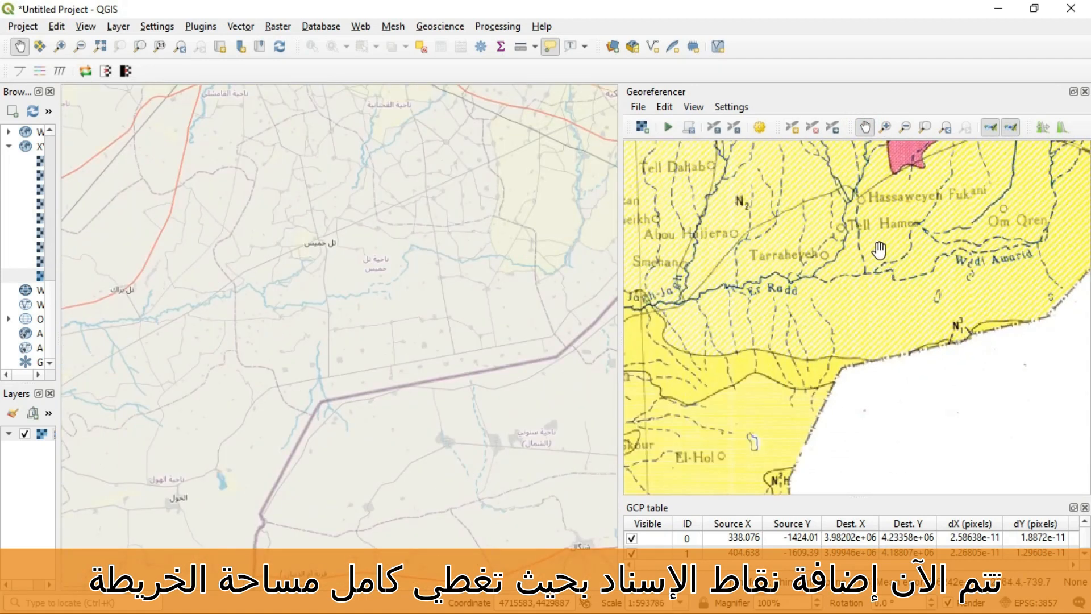
{"action": "left_click_drag", "start_coordinate": [818, 340], "coordinate": [913, 262]}
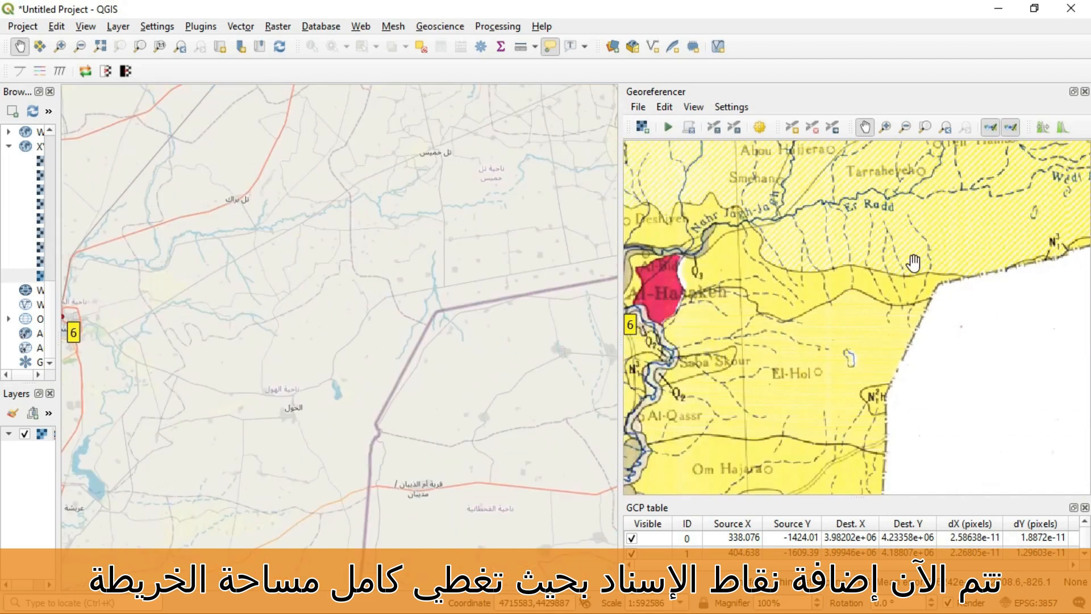
{"action": "left_click", "coordinate": [792, 127]}
{"action": "left_click", "coordinate": [819, 372]}
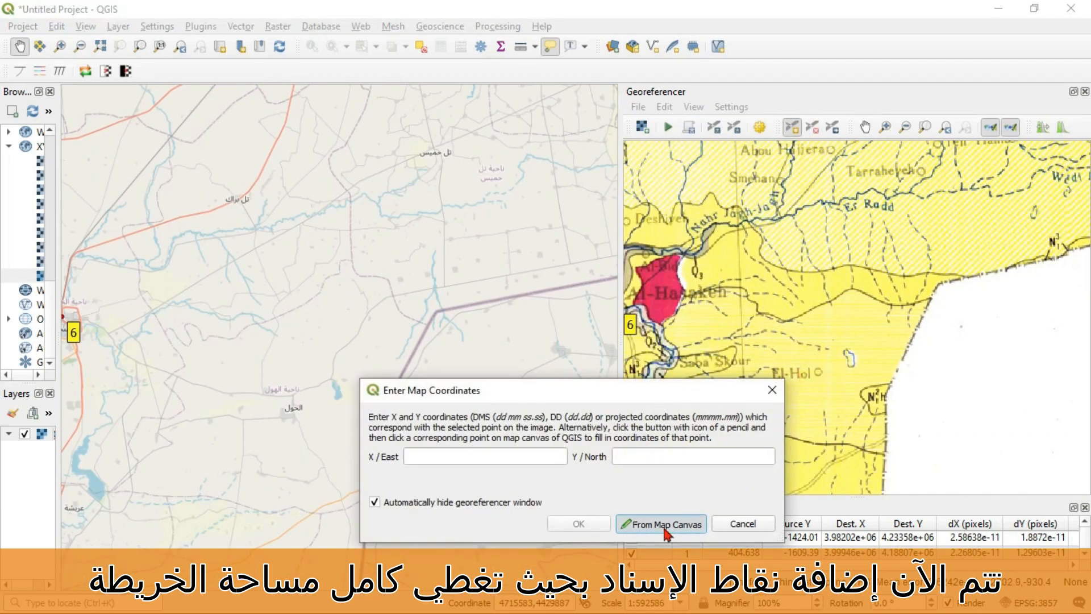
{"action": "left_click", "coordinate": [662, 523]}
{"action": "left_click", "coordinate": [290, 407]}
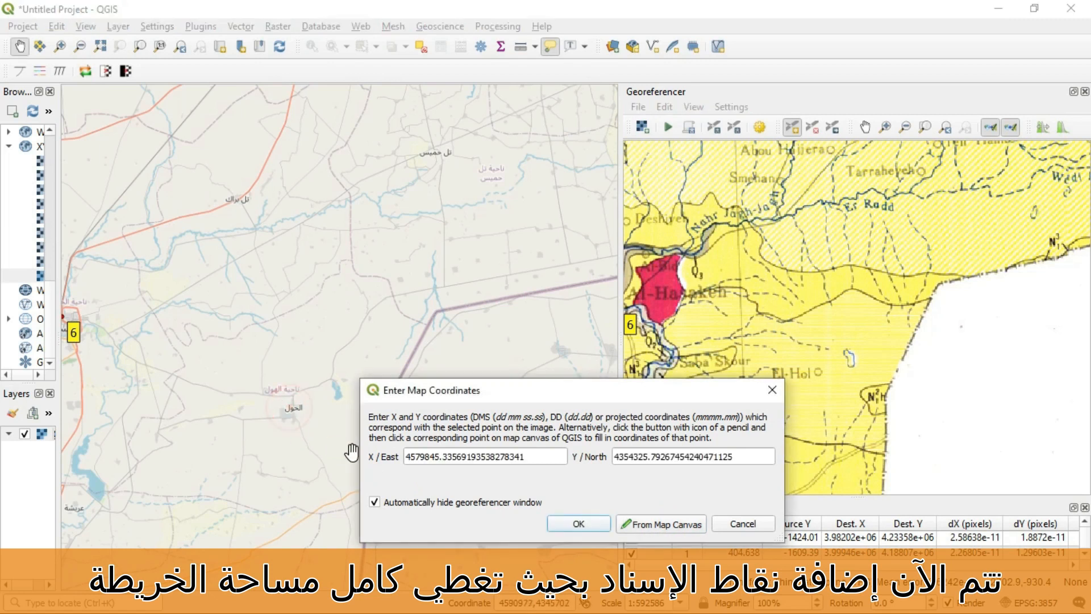
{"action": "left_click", "coordinate": [579, 524]}
- Add a control point at the confluence of the Khabour and Euphrates north of Mayadin, matched from the map canvas at about 4499630, 4181339
{"action": "left_click", "coordinate": [864, 128]}
{"action": "left_click_drag", "start_coordinate": [751, 469], "coordinate": [834, 290]}
{"action": "left_click_drag", "start_coordinate": [861, 449], "coordinate": [880, 345]}
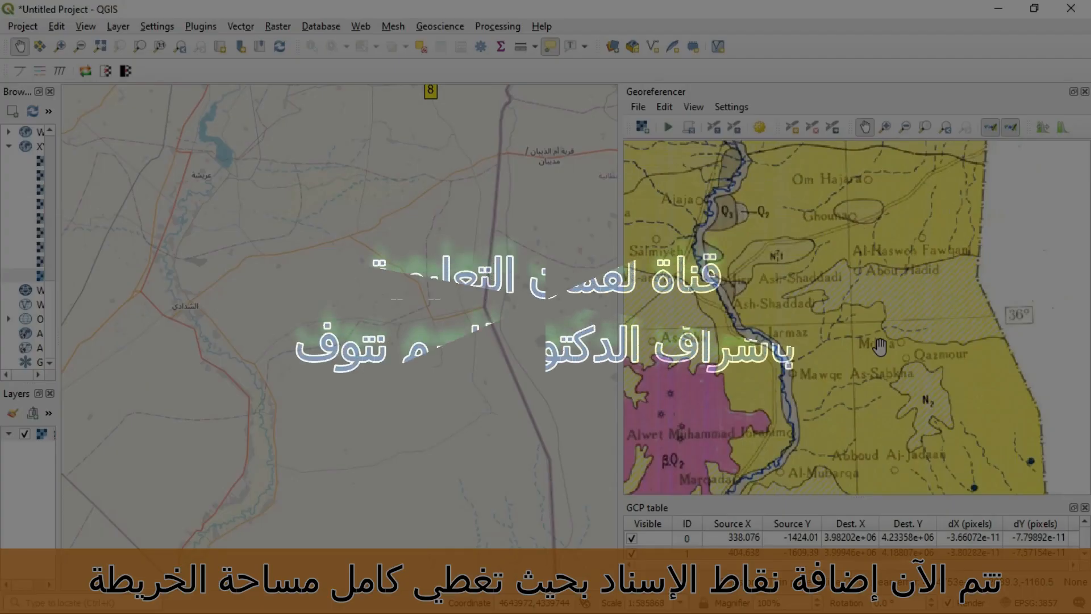
{"action": "left_click_drag", "start_coordinate": [782, 408], "coordinate": [822, 267]}
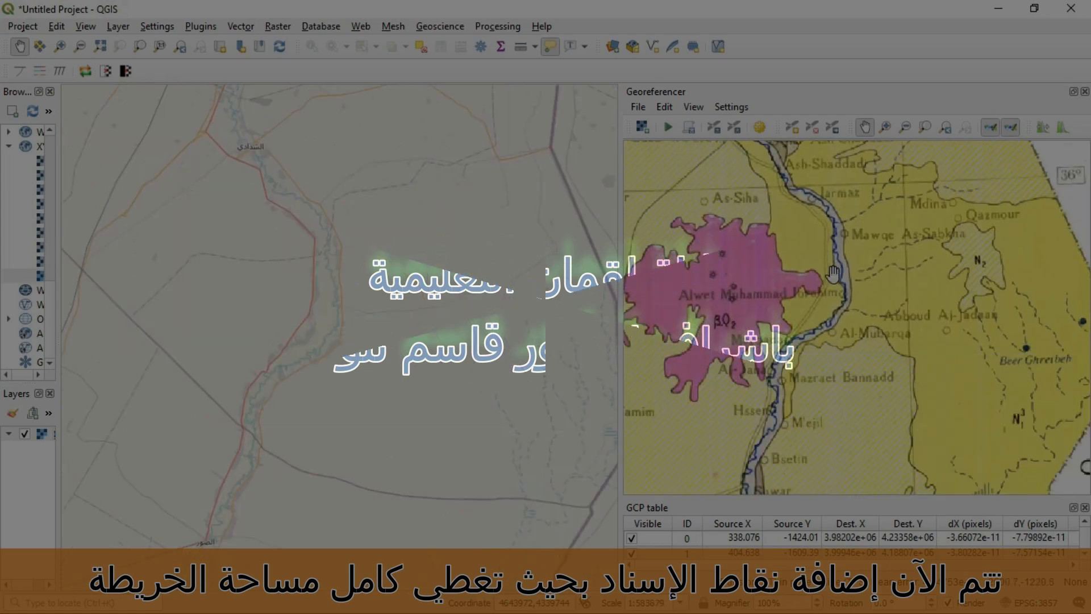
{"action": "left_click_drag", "start_coordinate": [813, 425], "coordinate": [846, 317]}
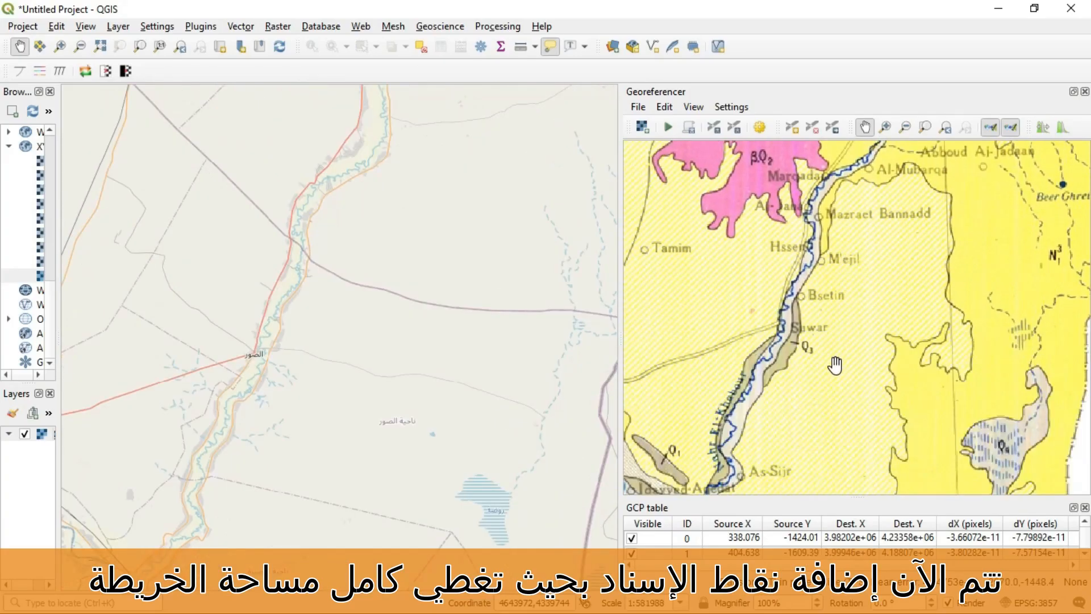
{"action": "left_click_drag", "start_coordinate": [834, 364], "coordinate": [830, 275]}
{"action": "left_click_drag", "start_coordinate": [836, 370], "coordinate": [845, 332]}
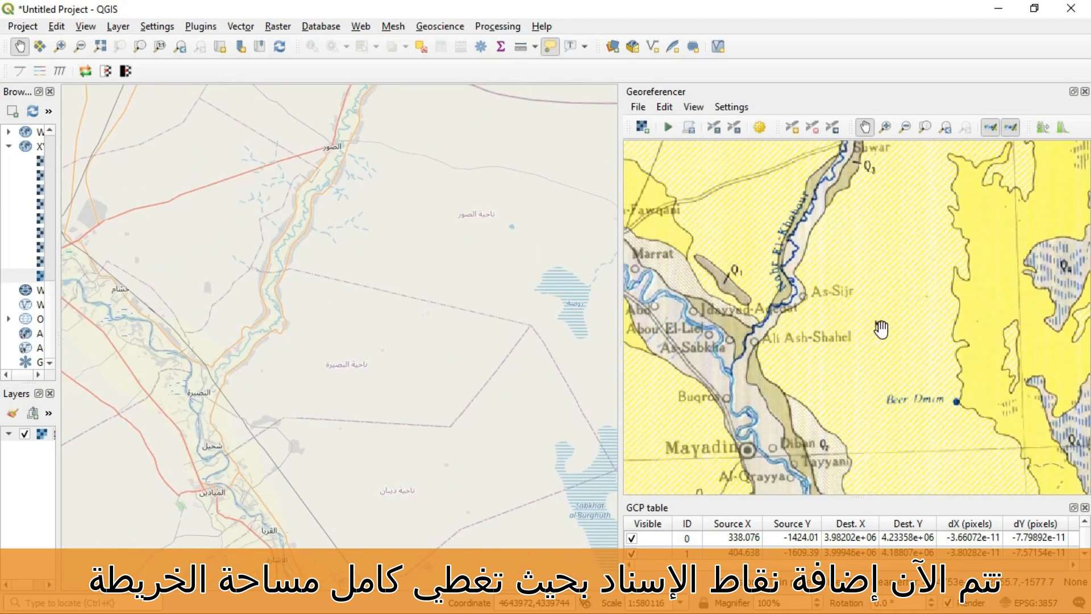
{"action": "left_click", "coordinate": [792, 127]}
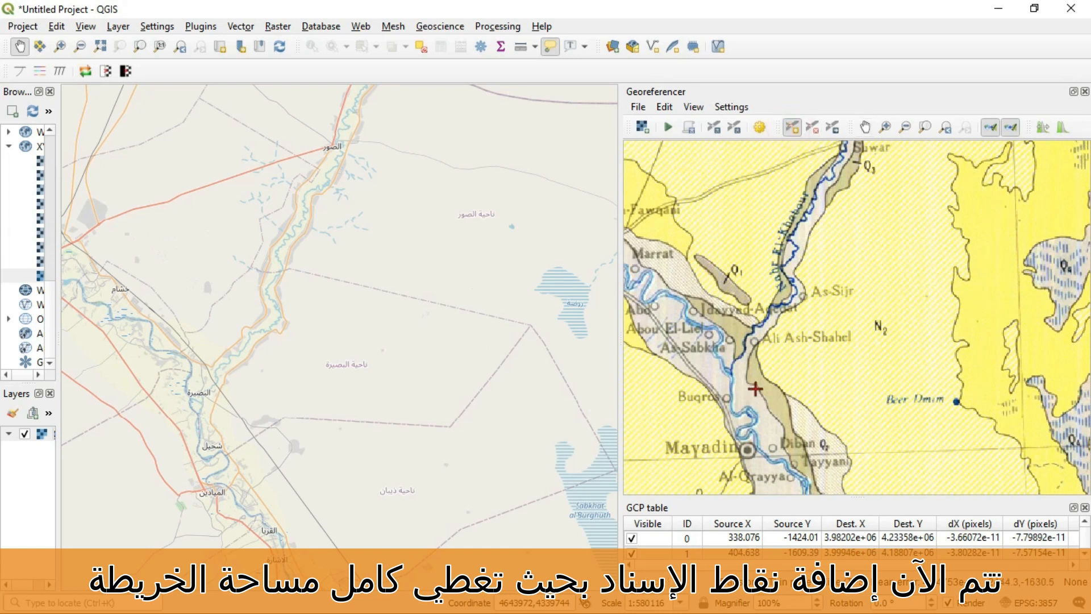
{"action": "left_click", "coordinate": [730, 372]}
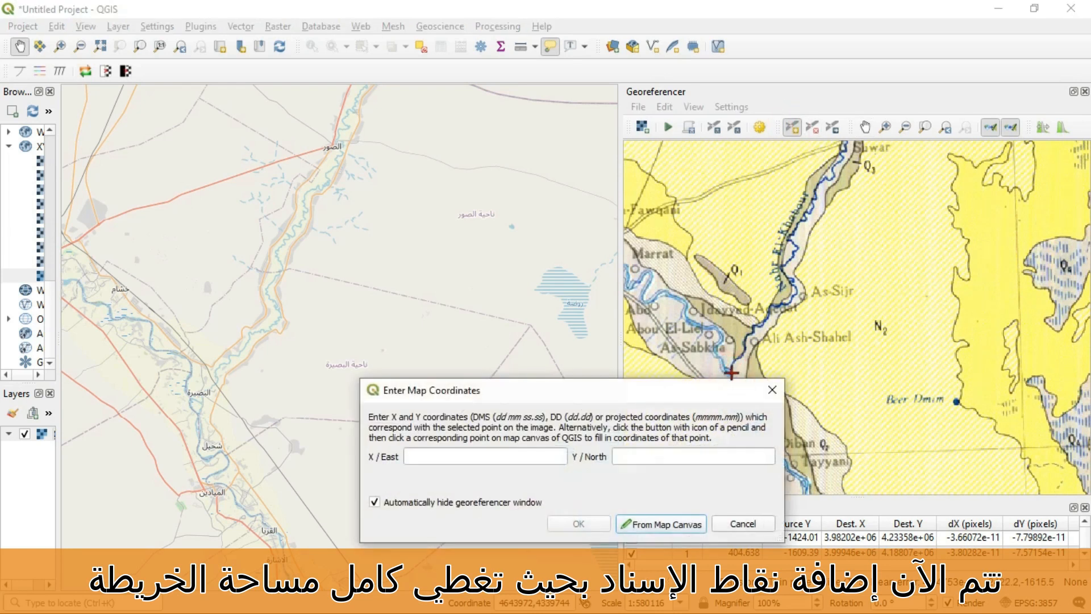
{"action": "left_click", "coordinate": [645, 525]}
{"action": "left_click", "coordinate": [195, 414]}
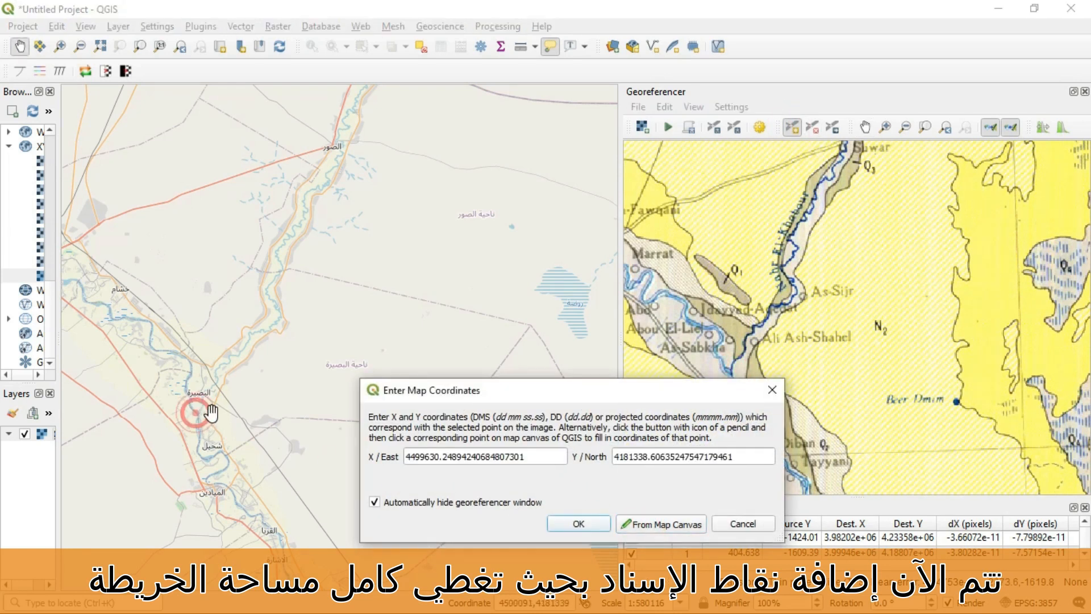
{"action": "left_click", "coordinate": [578, 523]}
- Add a control point at the town of Mayadin, matched from the map canvas at about 4502086, 4166297
{"action": "left_click", "coordinate": [746, 451]}
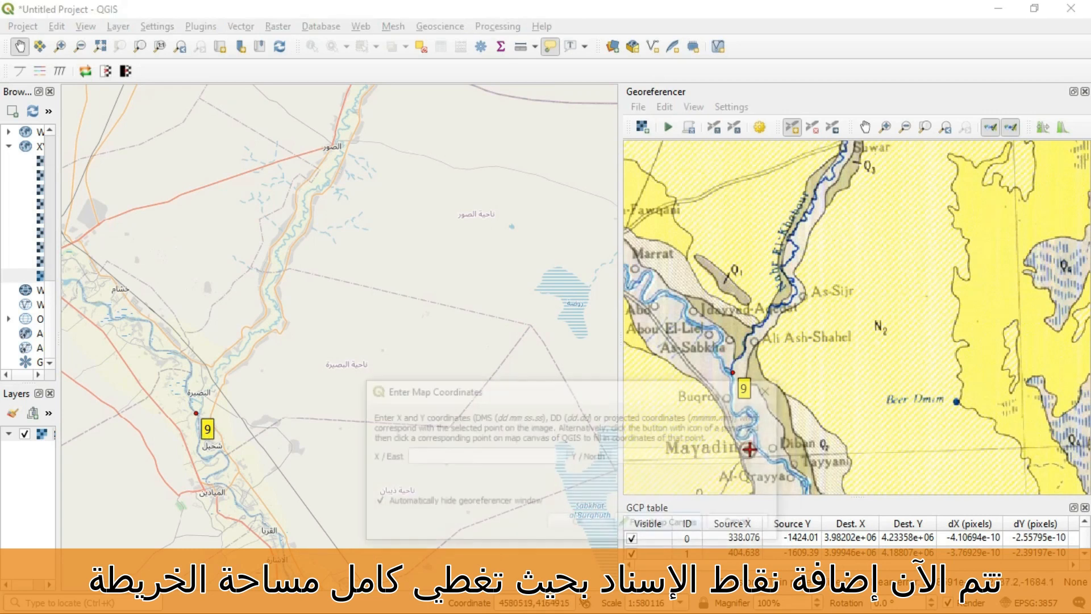
{"action": "left_click", "coordinate": [644, 524]}
{"action": "left_click", "coordinate": [208, 488]}
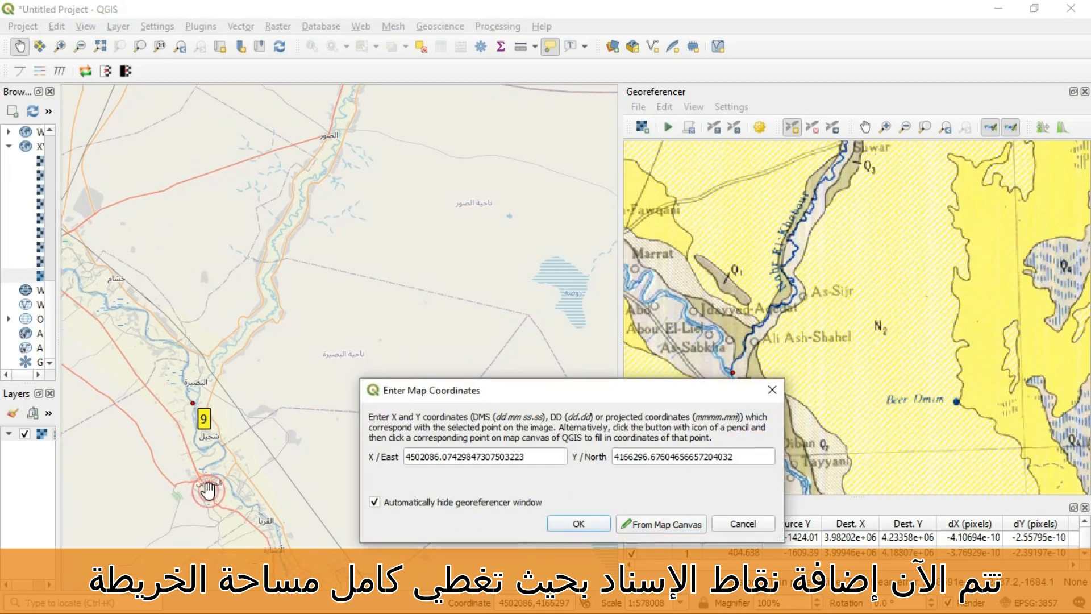
{"action": "left_click", "coordinate": [579, 523]}
- Examine the geological map from Mayadin along the Iraqi and Jordanian borders to As-Suweida for towns usable as control points
{"action": "left_click", "coordinate": [864, 127]}
{"action": "left_click_drag", "start_coordinate": [730, 454], "coordinate": [825, 256]}
{"action": "left_click_drag", "start_coordinate": [959, 384], "coordinate": [891, 328]}
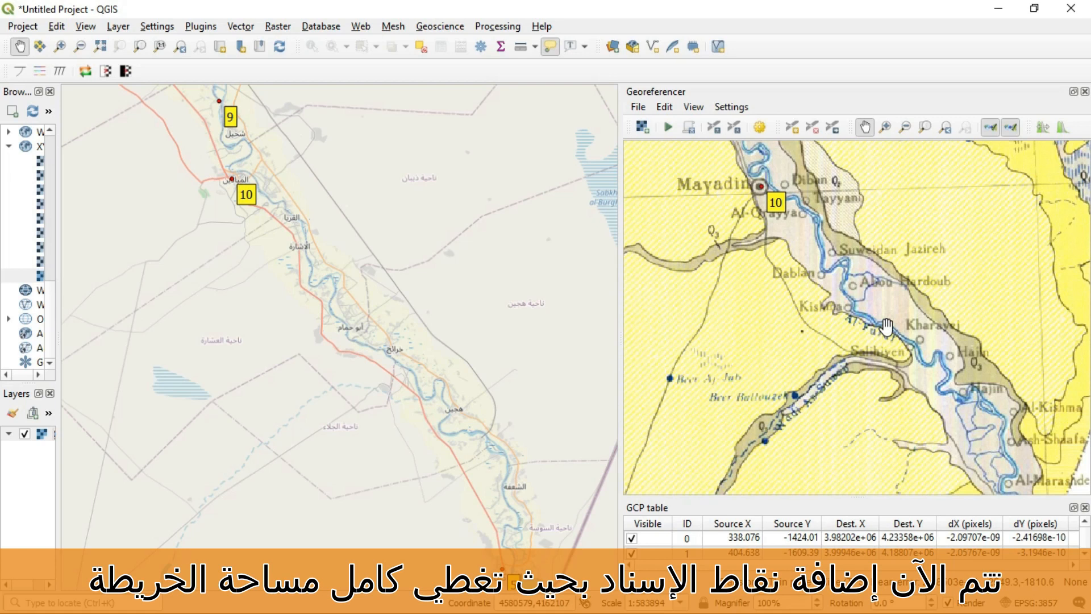
{"action": "left_click_drag", "start_coordinate": [764, 431], "coordinate": [831, 272]}
{"action": "left_click_drag", "start_coordinate": [789, 414], "coordinate": [791, 294]}
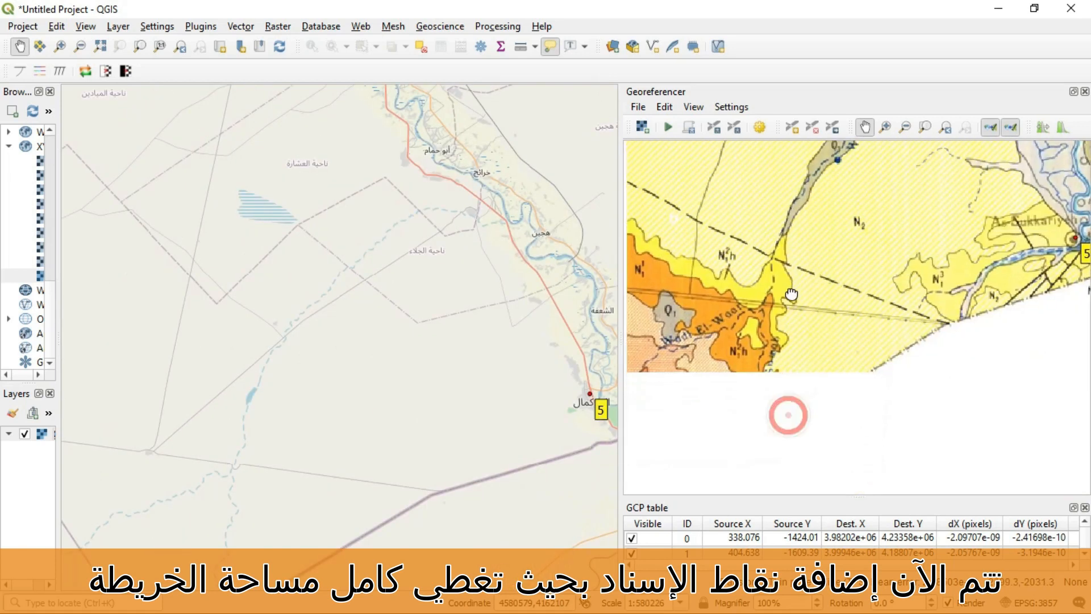
{"action": "left_click_drag", "start_coordinate": [784, 428], "coordinate": [920, 423]}
{"action": "left_click_drag", "start_coordinate": [768, 371], "coordinate": [816, 294]}
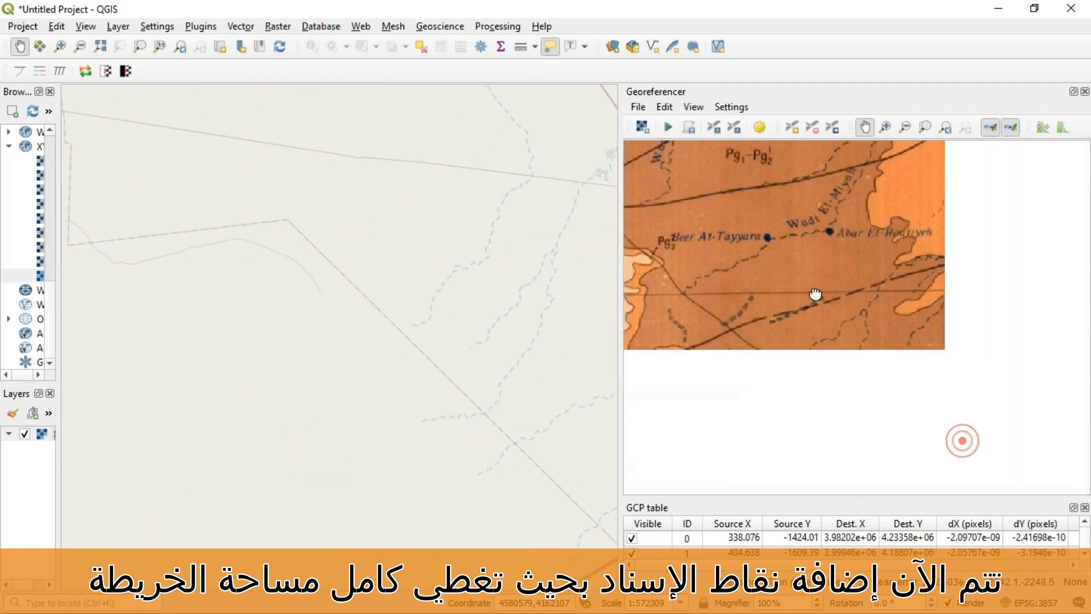
{"action": "left_click_drag", "start_coordinate": [722, 412], "coordinate": [883, 333]}
{"action": "left_click_drag", "start_coordinate": [803, 385], "coordinate": [864, 345]}
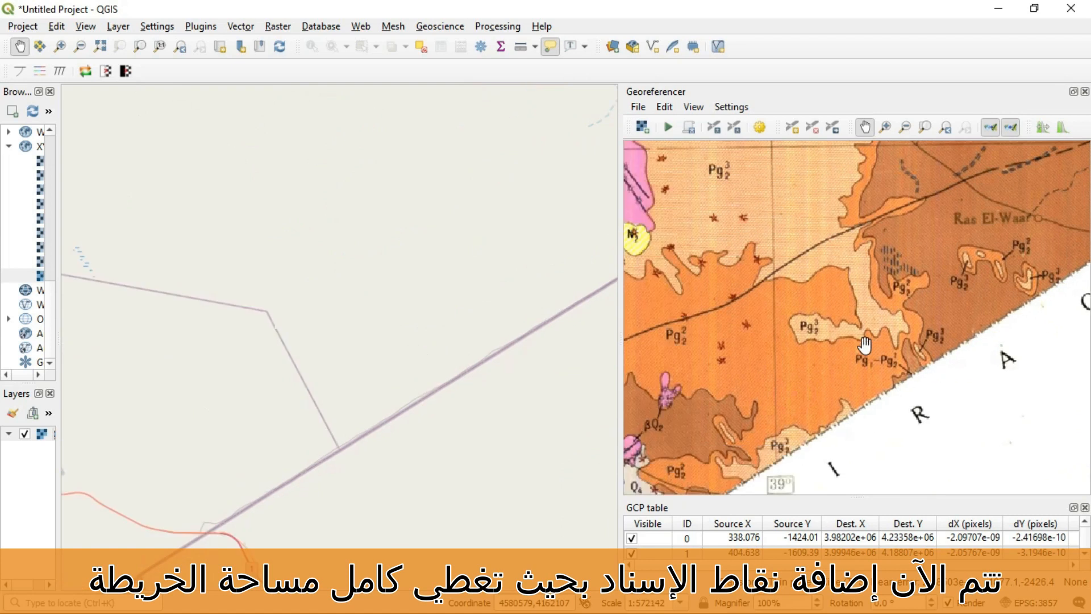
{"action": "left_click_drag", "start_coordinate": [748, 414], "coordinate": [825, 321]}
{"action": "left_click_drag", "start_coordinate": [728, 419], "coordinate": [845, 404]}
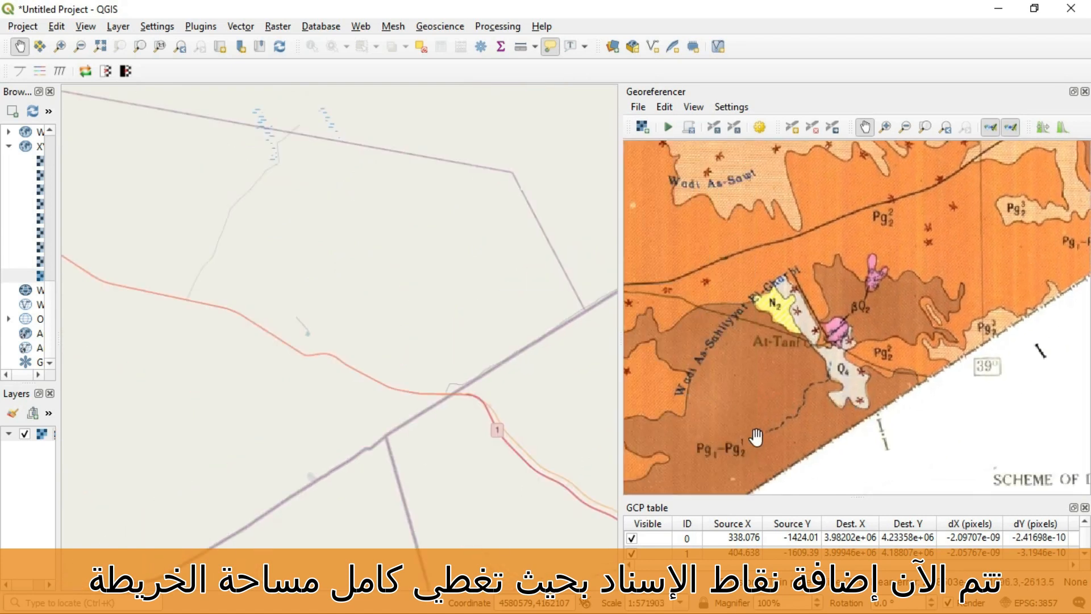
{"action": "left_click_drag", "start_coordinate": [755, 436], "coordinate": [844, 380]}
{"action": "left_click_drag", "start_coordinate": [786, 419], "coordinate": [856, 327]}
{"action": "left_click_drag", "start_coordinate": [726, 433], "coordinate": [851, 348]}
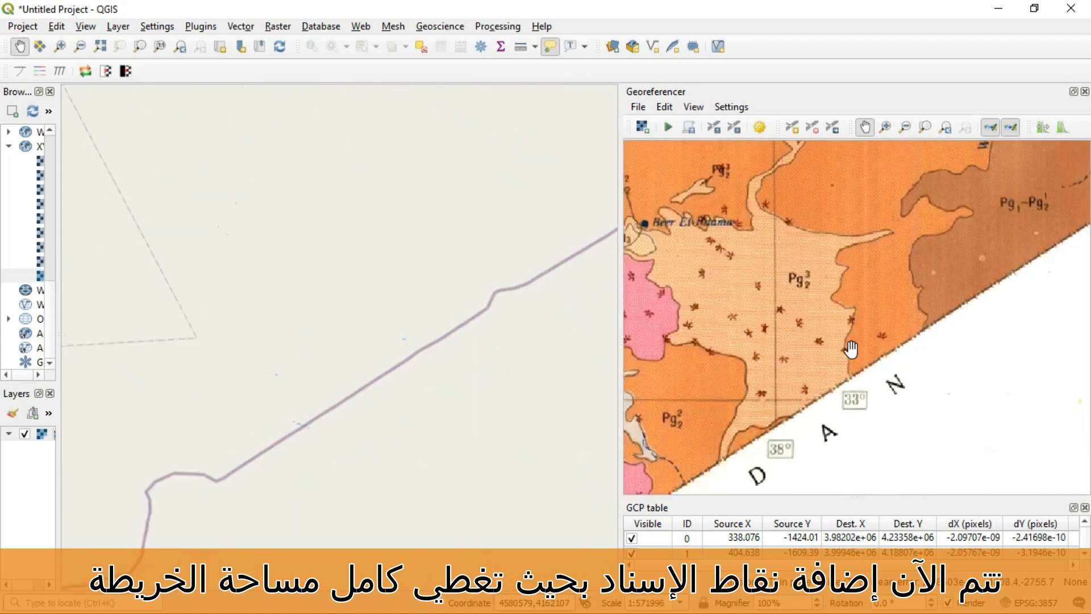
{"action": "left_click_drag", "start_coordinate": [702, 442], "coordinate": [835, 364]}
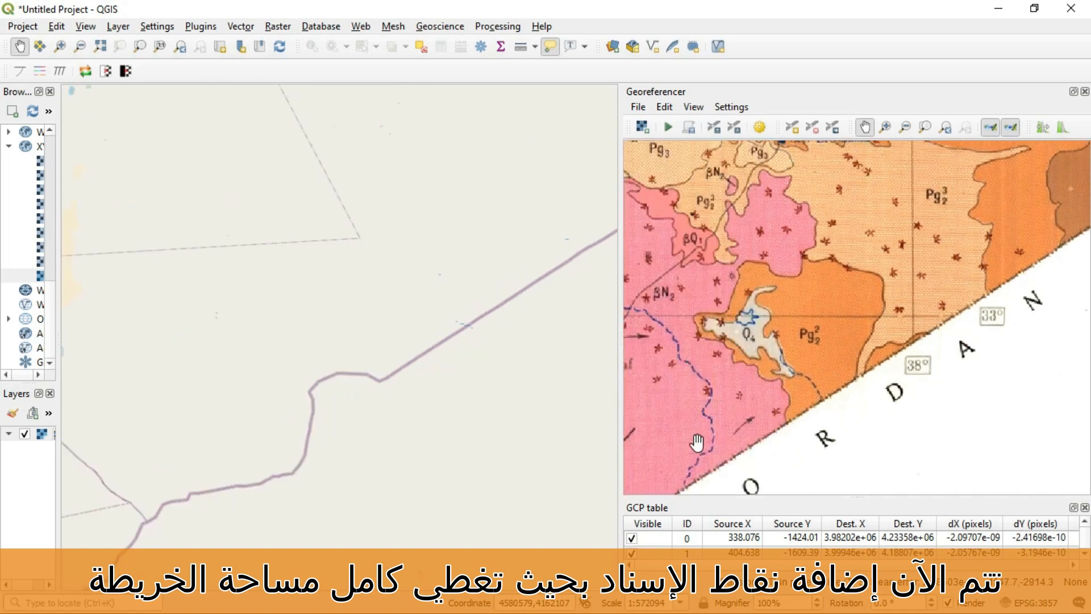
{"action": "left_click_drag", "start_coordinate": [697, 443], "coordinate": [816, 384]}
{"action": "left_click_drag", "start_coordinate": [719, 426], "coordinate": [869, 430]}
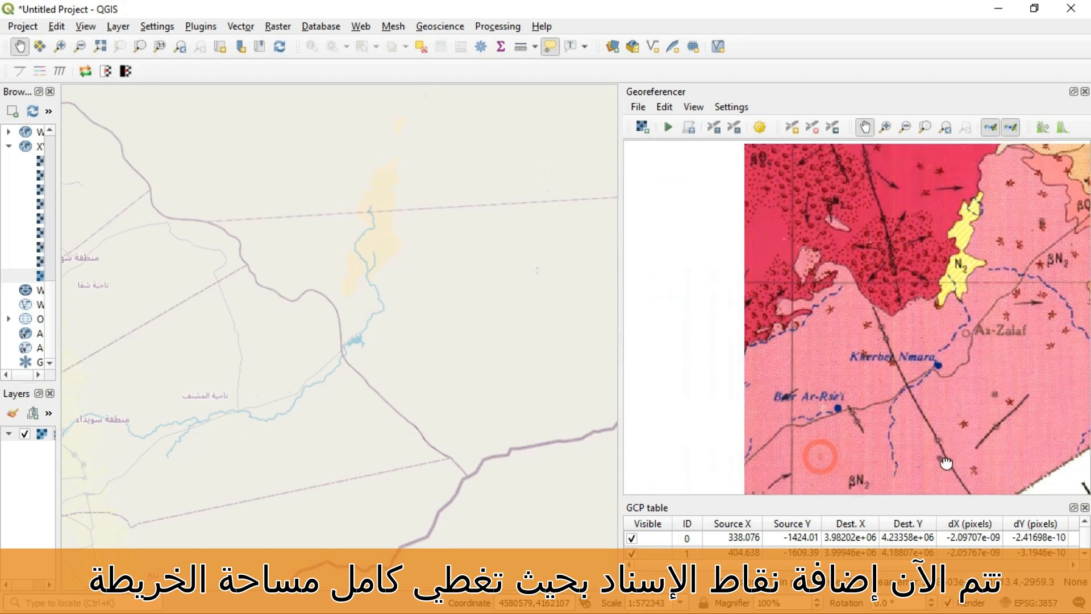
{"action": "left_click_drag", "start_coordinate": [821, 455], "coordinate": [963, 463]}
{"action": "left_click_drag", "start_coordinate": [803, 460], "coordinate": [896, 386]}
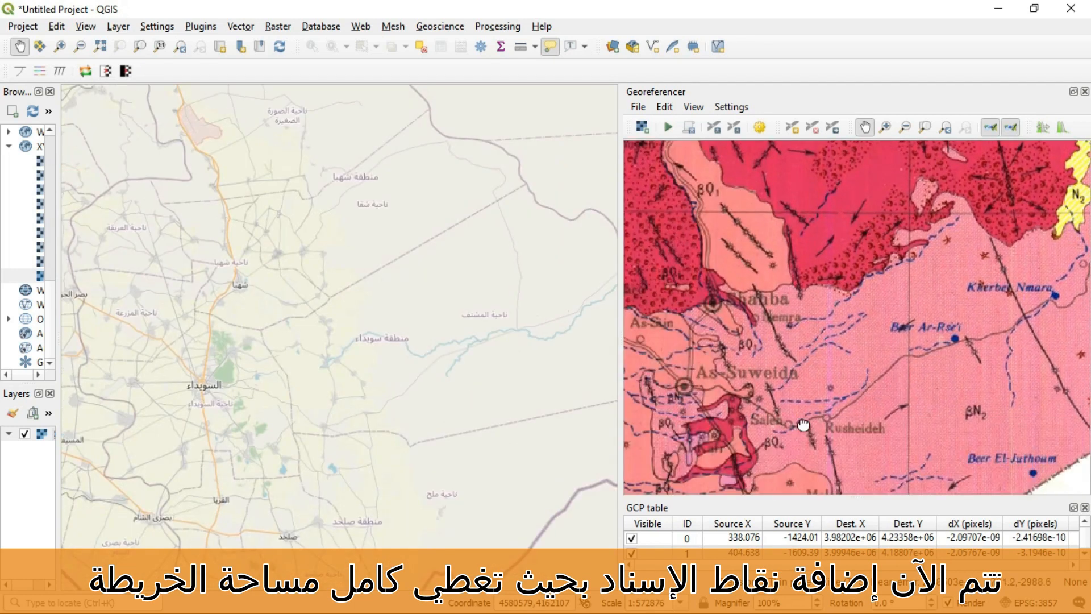
{"action": "left_click_drag", "start_coordinate": [803, 425], "coordinate": [869, 419]}
- Add a control point at the city of As-Suweida, taking its coordinates from the same city on the map canvas
{"action": "left_click", "coordinate": [792, 128]}
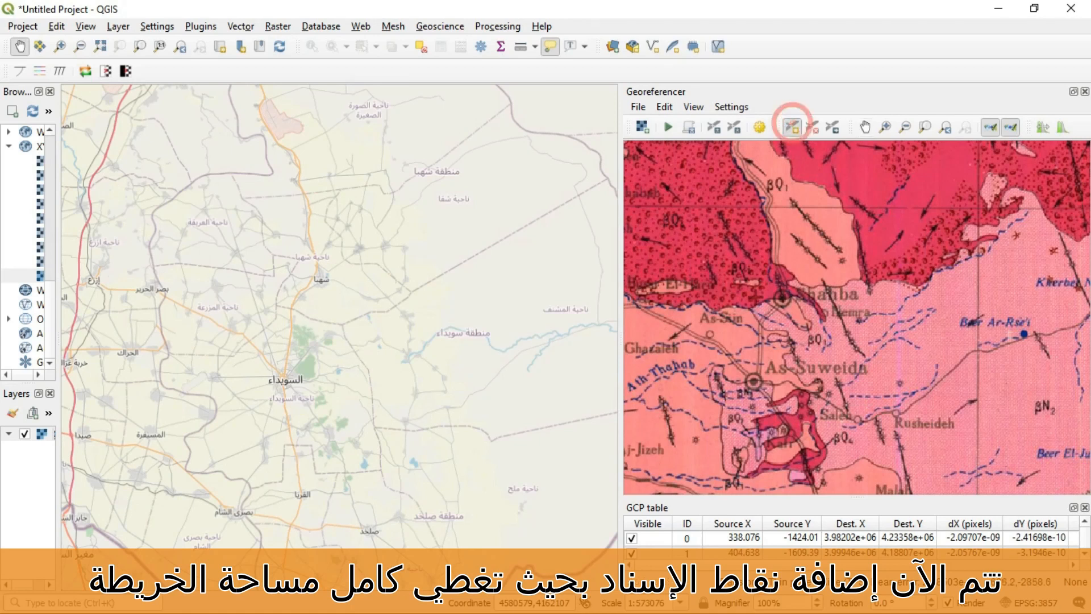
{"action": "left_click", "coordinate": [754, 381]}
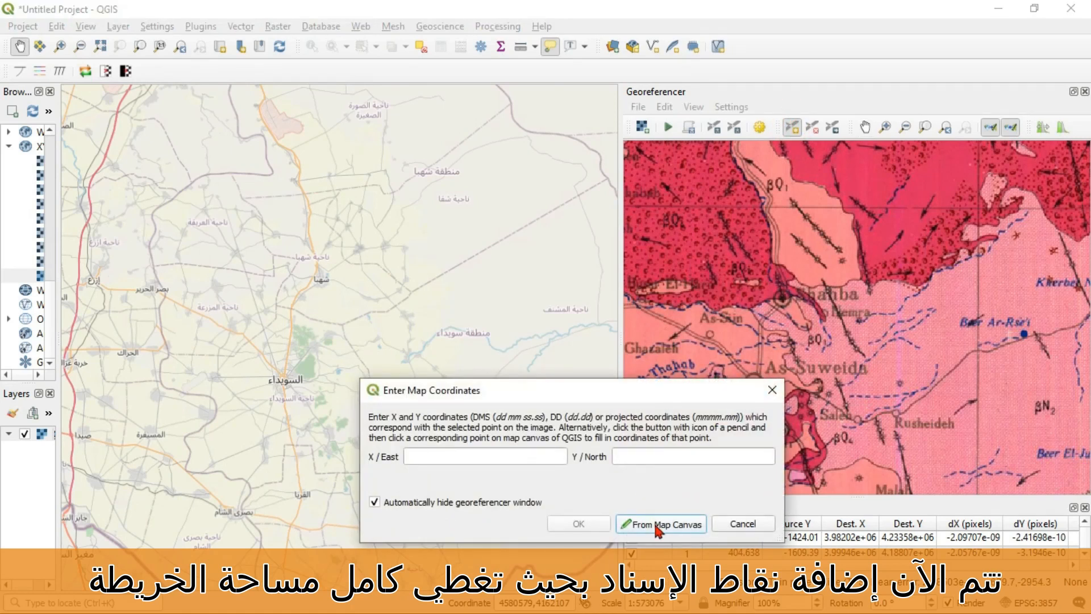
{"action": "left_click", "coordinate": [746, 527]}
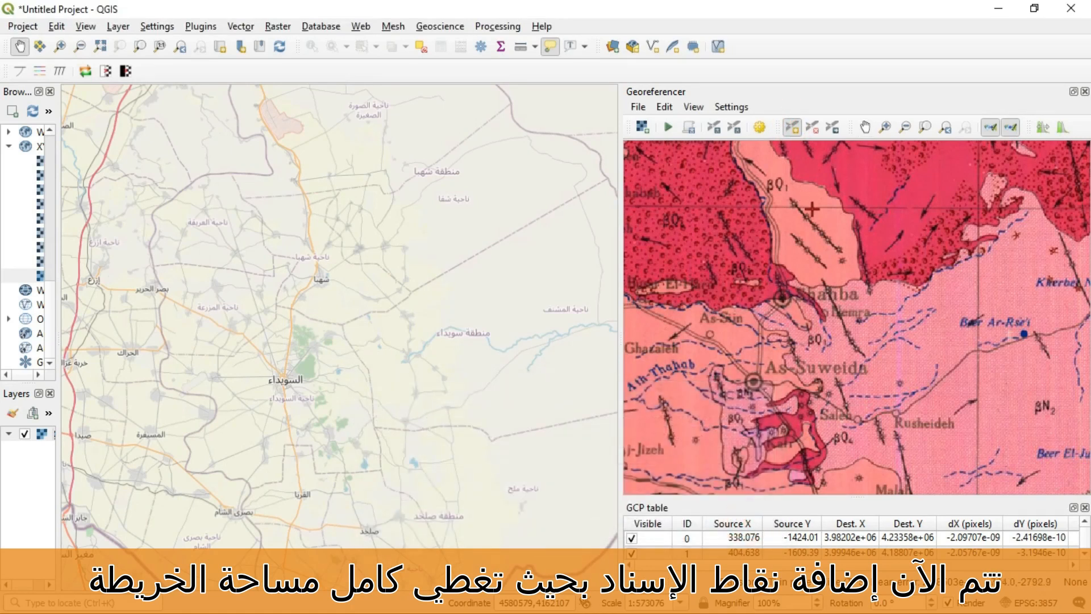
{"action": "left_click", "coordinate": [753, 380]}
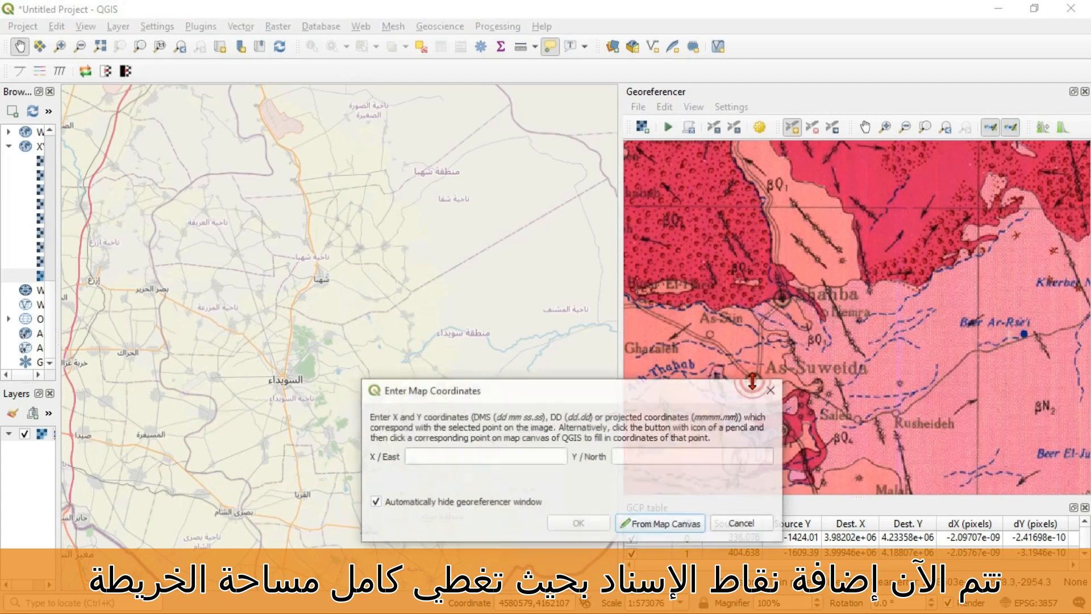
{"action": "left_click", "coordinate": [658, 529]}
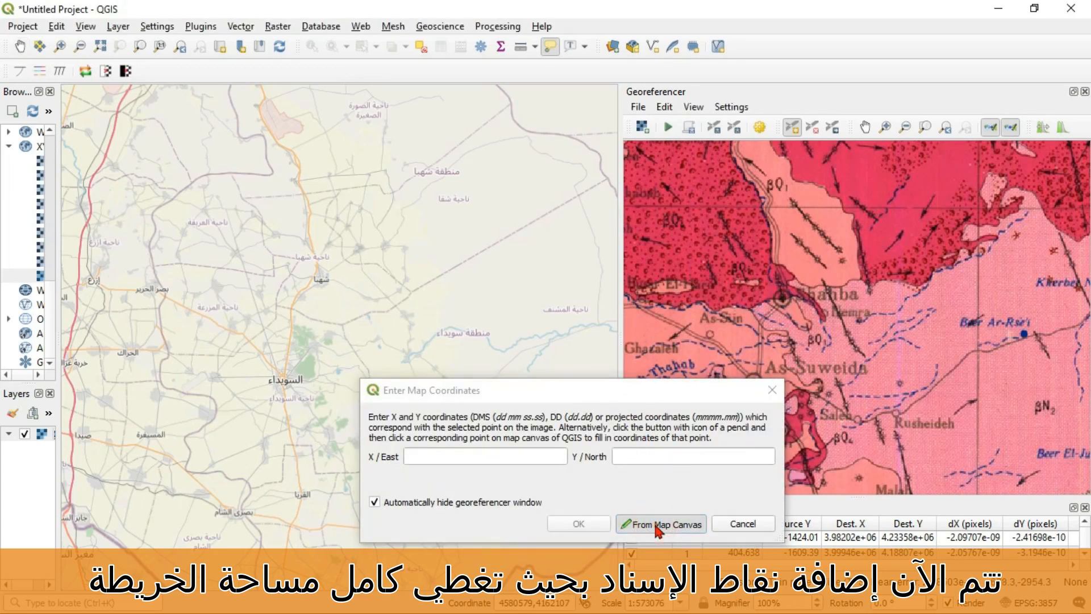
{"action": "left_click", "coordinate": [280, 377]}
{"action": "left_click", "coordinate": [577, 522]}
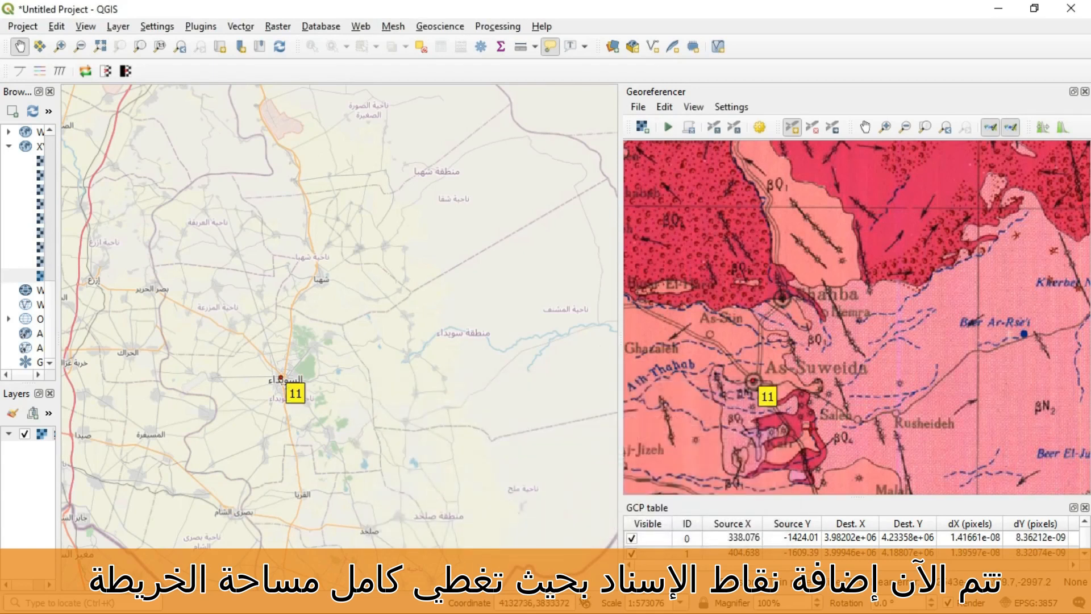
- Add a control point at Salkhad, south of As-Suweida, matched from the map canvas at about 4086115, 3828301
{"action": "scroll", "coordinate": [228, 500], "scroll_direction": "down", "scroll_amount": 1}
{"action": "scroll", "coordinate": [809, 431], "scroll_direction": "down", "scroll_amount": 1}
{"action": "scroll", "coordinate": [834, 479], "scroll_direction": "up", "scroll_amount": 2}
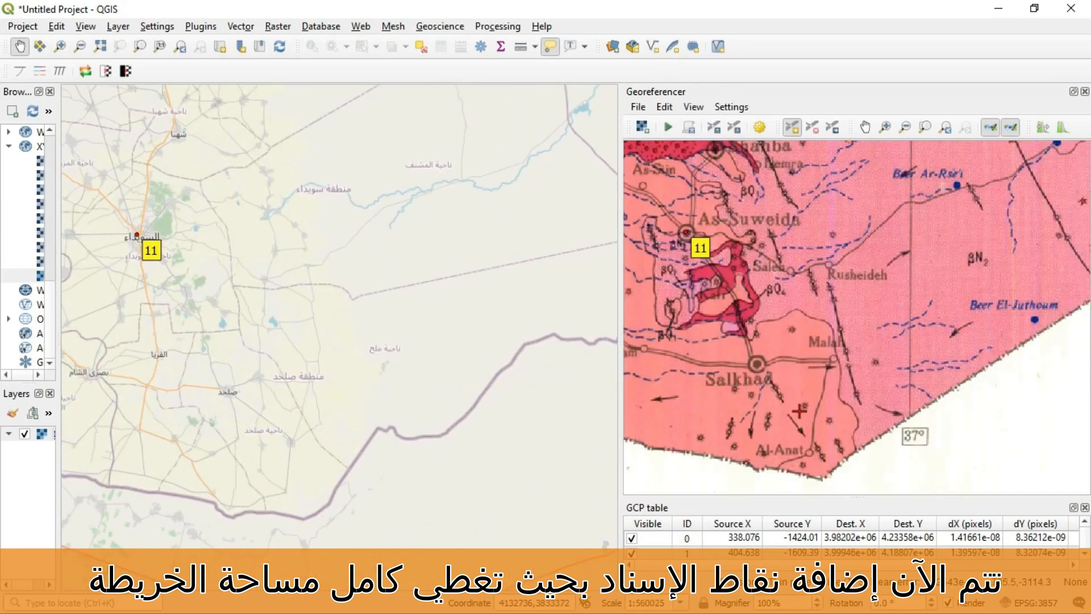
{"action": "left_click", "coordinate": [756, 362]}
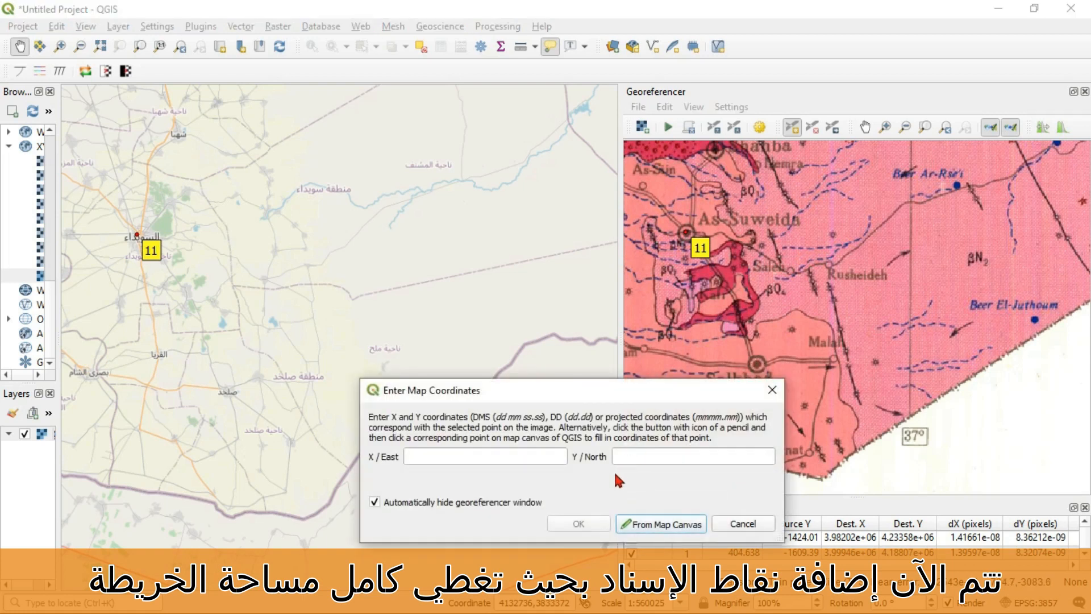
{"action": "left_click", "coordinate": [670, 524]}
{"action": "left_click", "coordinate": [225, 391]}
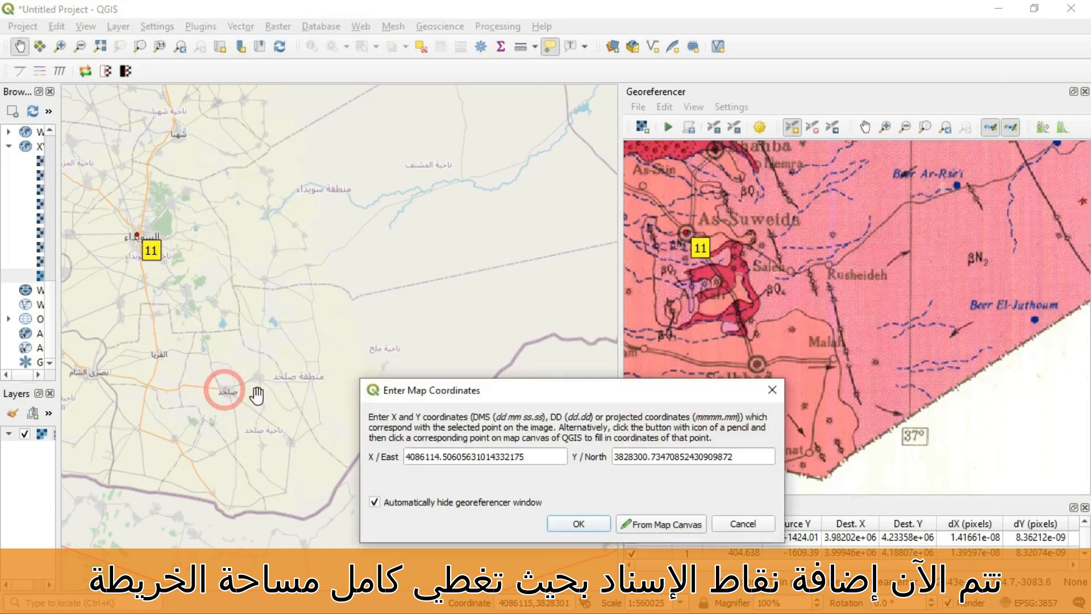
{"action": "left_click", "coordinate": [579, 523]}
- Add a control point at the town of Nawa in the southwest, taking its coordinates from the same town on the map canvas
{"action": "scroll", "coordinate": [772, 402], "scroll_direction": "down", "scroll_amount": 2}
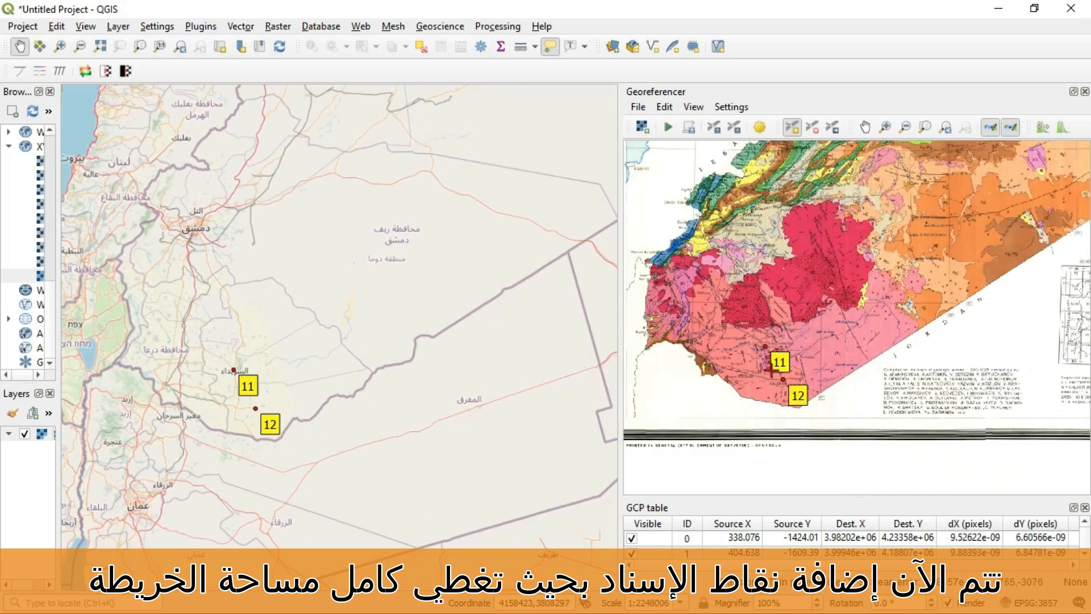
{"action": "scroll", "coordinate": [653, 337], "scroll_direction": "up", "scroll_amount": 3}
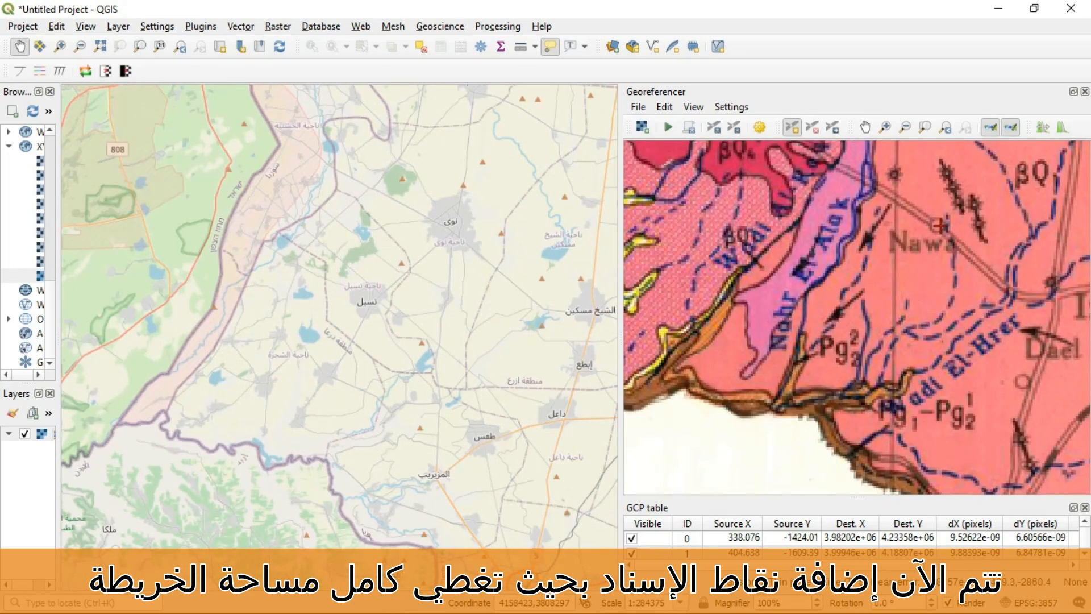
{"action": "left_click", "coordinate": [938, 225]}
{"action": "left_click", "coordinate": [642, 523]}
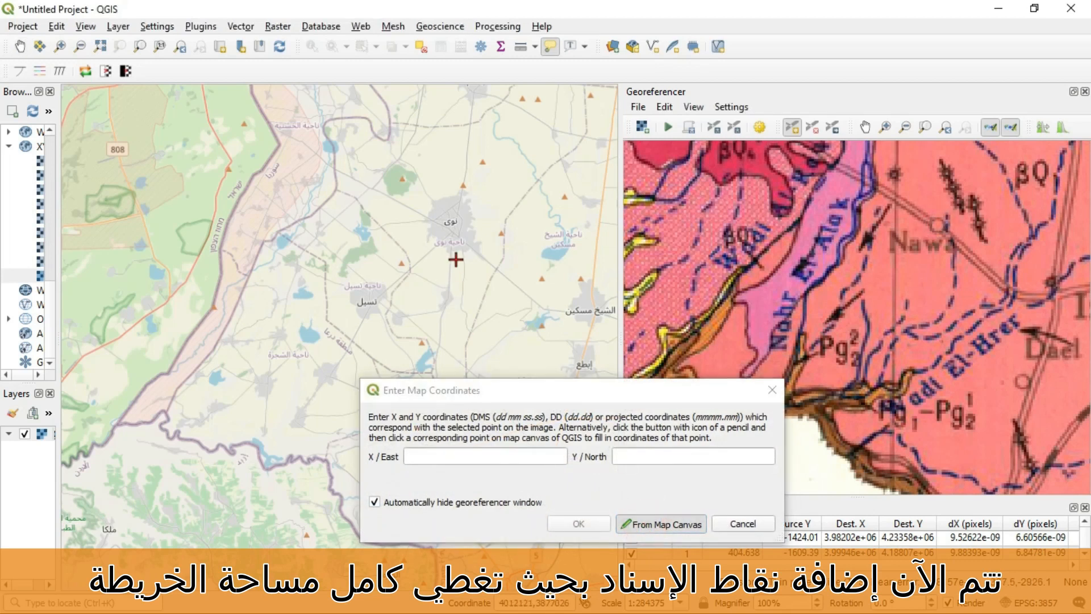
{"action": "left_click", "coordinate": [450, 222]}
{"action": "left_click", "coordinate": [579, 523]}
- Add a control point at Al-Harra, north of Nawa, taking its coordinates from the same town on the map canvas
{"action": "scroll", "coordinate": [861, 357], "scroll_direction": "down", "scroll_amount": 1}
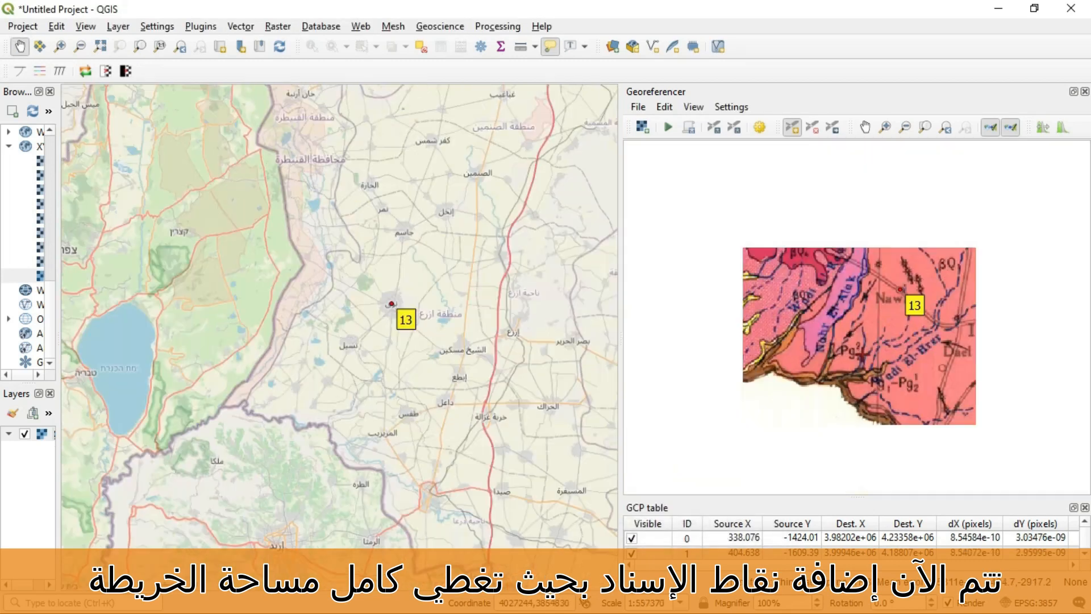
{"action": "scroll", "coordinate": [686, 349], "scroll_direction": "up", "scroll_amount": 1}
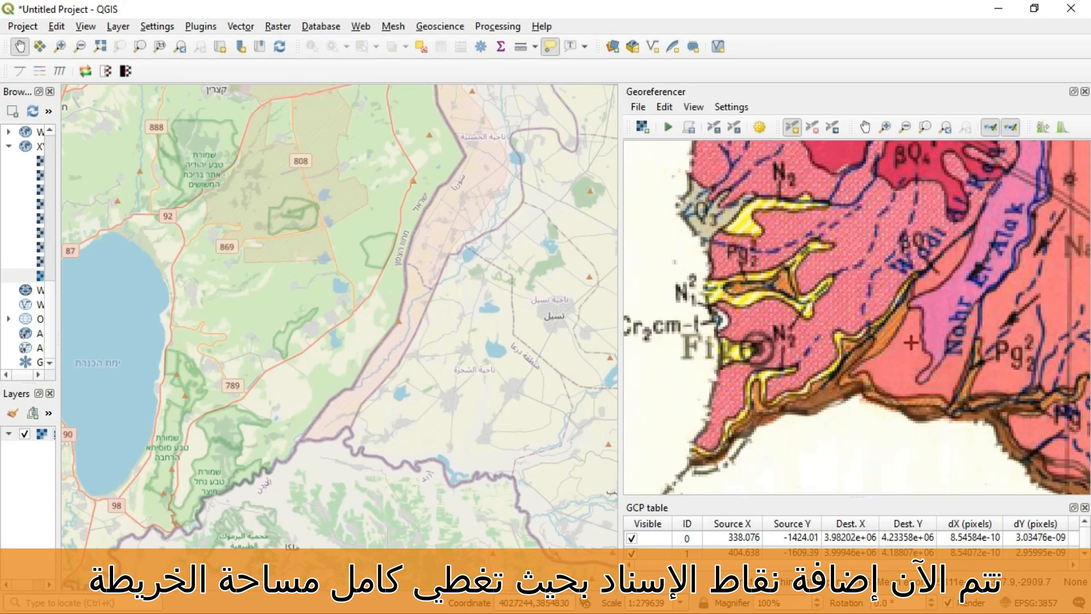
{"action": "scroll", "coordinate": [911, 342], "scroll_direction": "down", "scroll_amount": 1}
{"action": "left_click", "coordinate": [864, 127]}
{"action": "left_click_drag", "start_coordinate": [907, 189], "coordinate": [674, 358]}
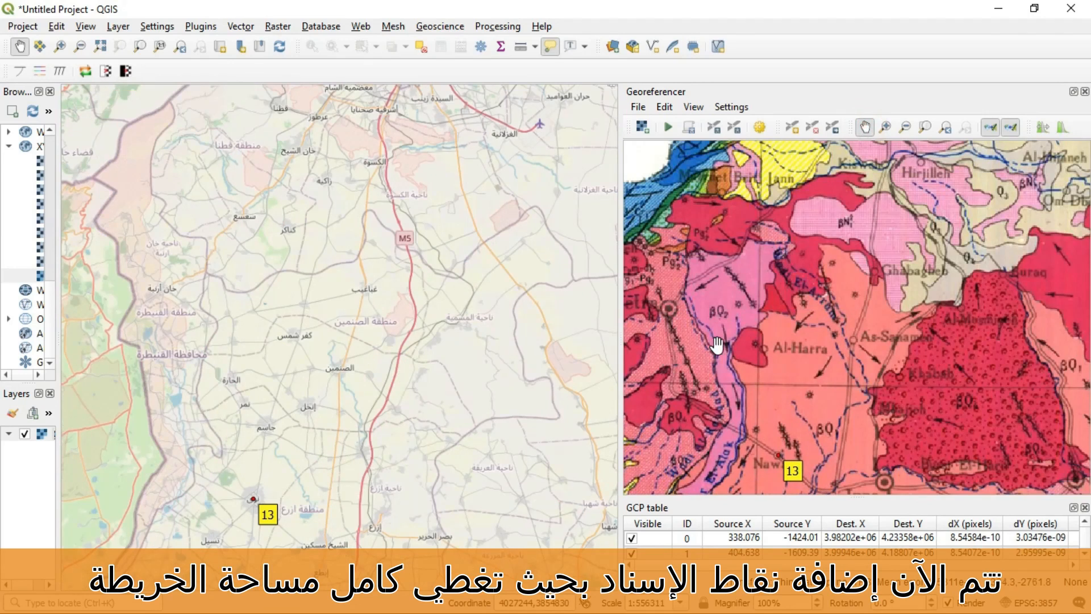
{"action": "left_click", "coordinate": [791, 126]}
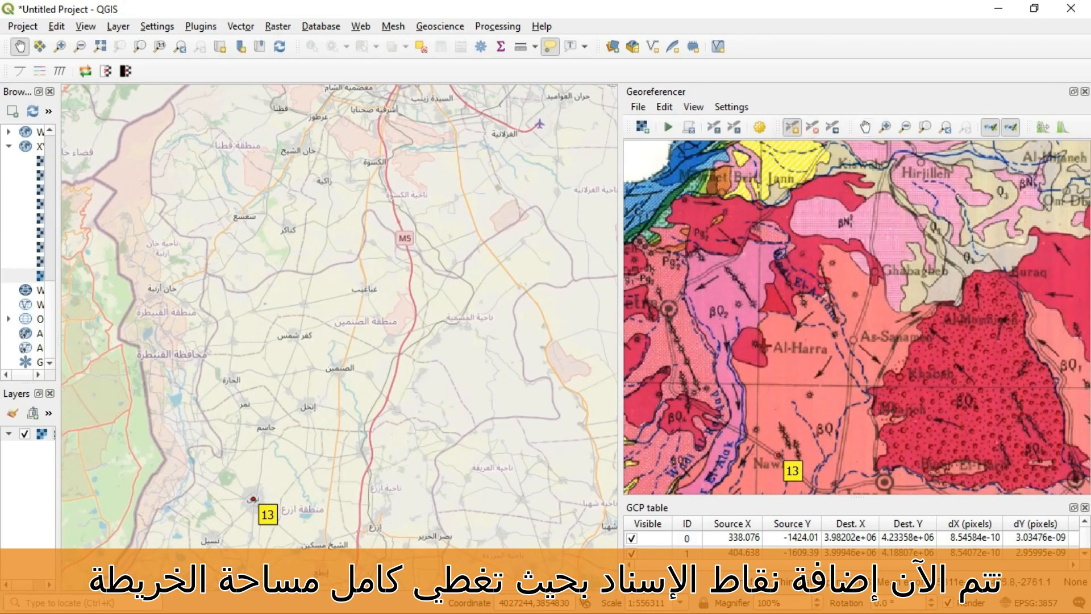
{"action": "left_click", "coordinate": [764, 347]}
{"action": "left_click", "coordinate": [657, 530]}
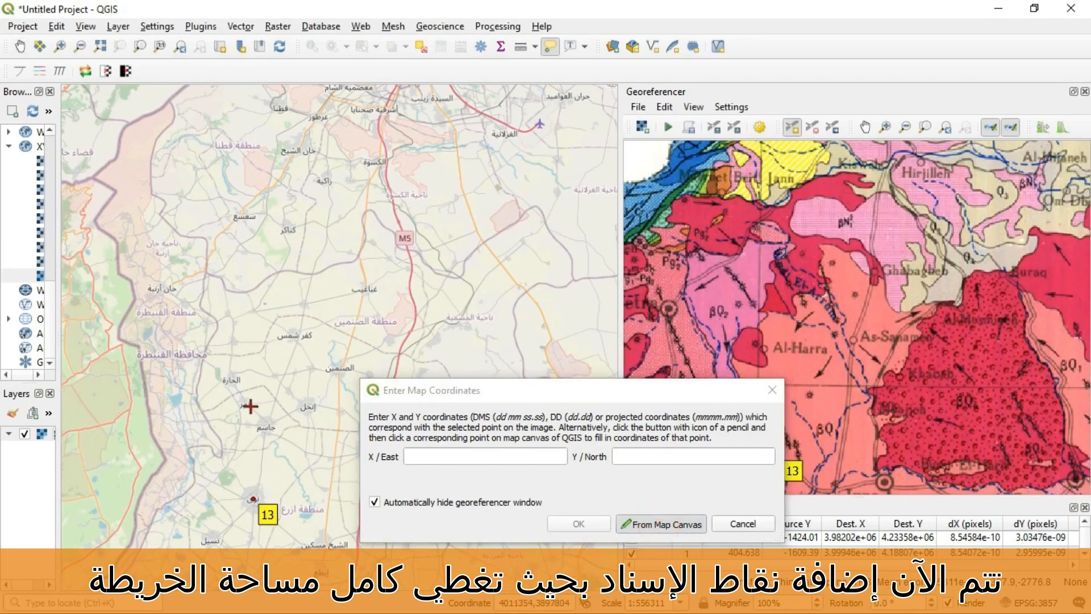
{"action": "left_click", "coordinate": [230, 379]}
{"action": "left_click", "coordinate": [579, 522]}
- Add a control point at Qatana, southwest of Damascus, taking its coordinates from the same town on the map canvas
{"action": "left_click", "coordinate": [864, 127]}
{"action": "left_click_drag", "start_coordinate": [828, 219], "coordinate": [810, 369]}
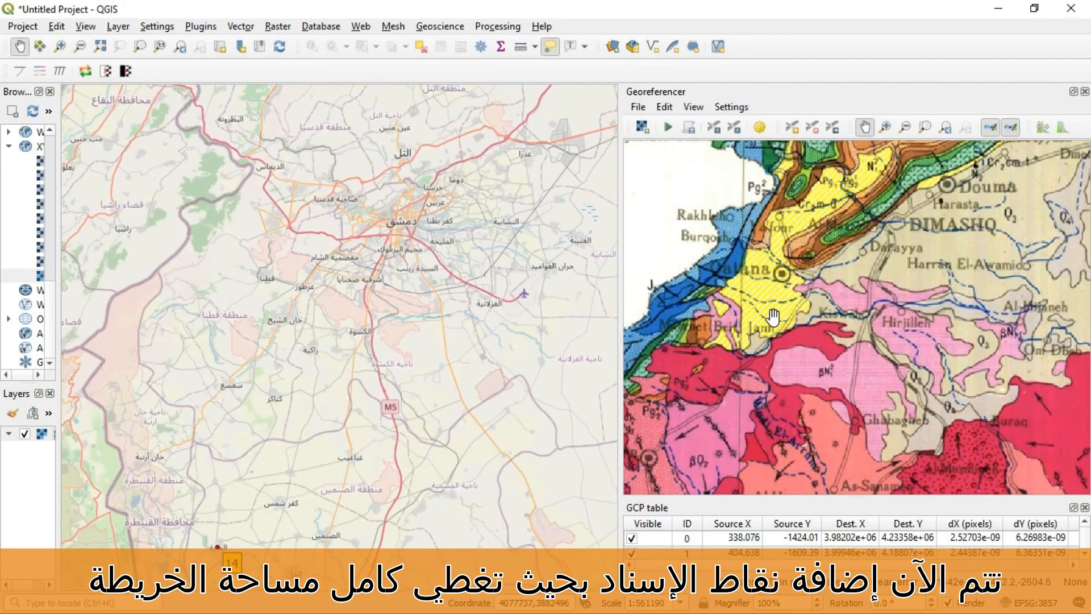
{"action": "left_click_drag", "start_coordinate": [775, 299], "coordinate": [773, 332]}
{"action": "left_click", "coordinate": [792, 127]}
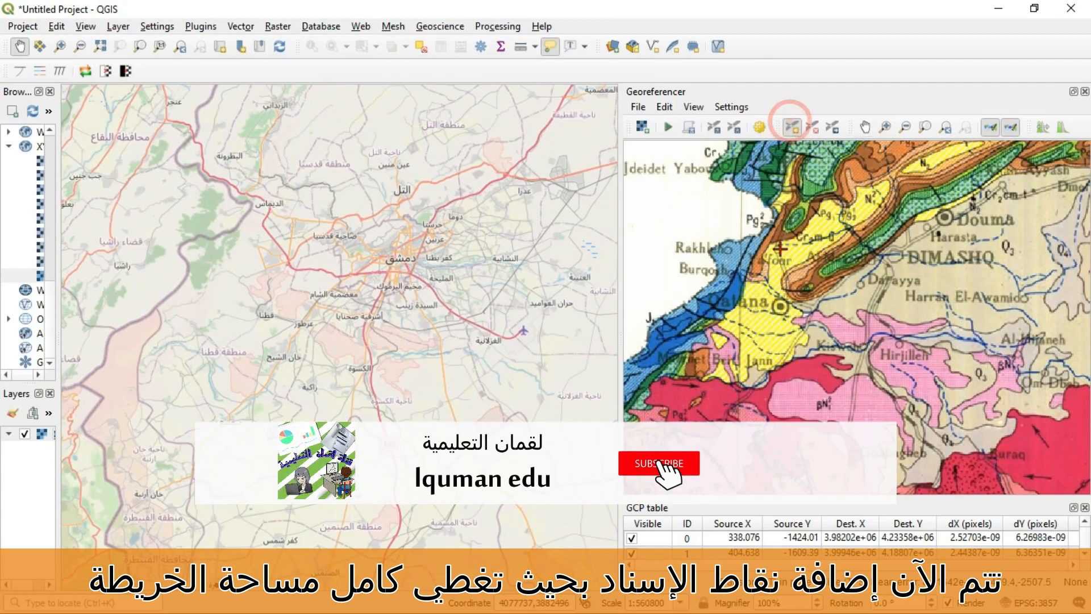
{"action": "left_click", "coordinate": [779, 305]}
{"action": "left_click", "coordinate": [636, 514]}
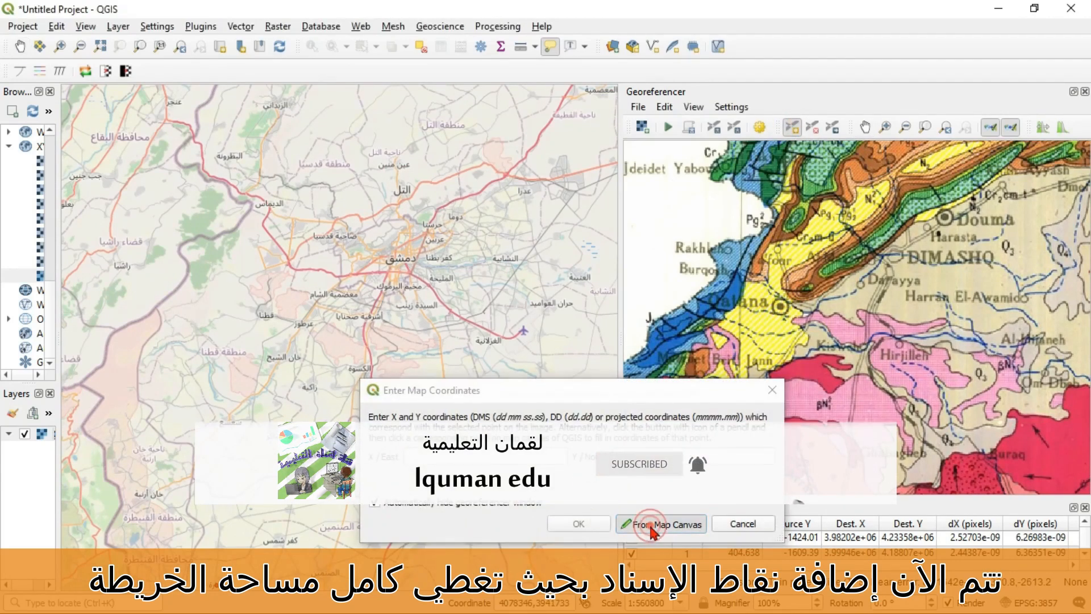
{"action": "left_click", "coordinate": [262, 310]}
{"action": "left_click", "coordinate": [585, 523]}
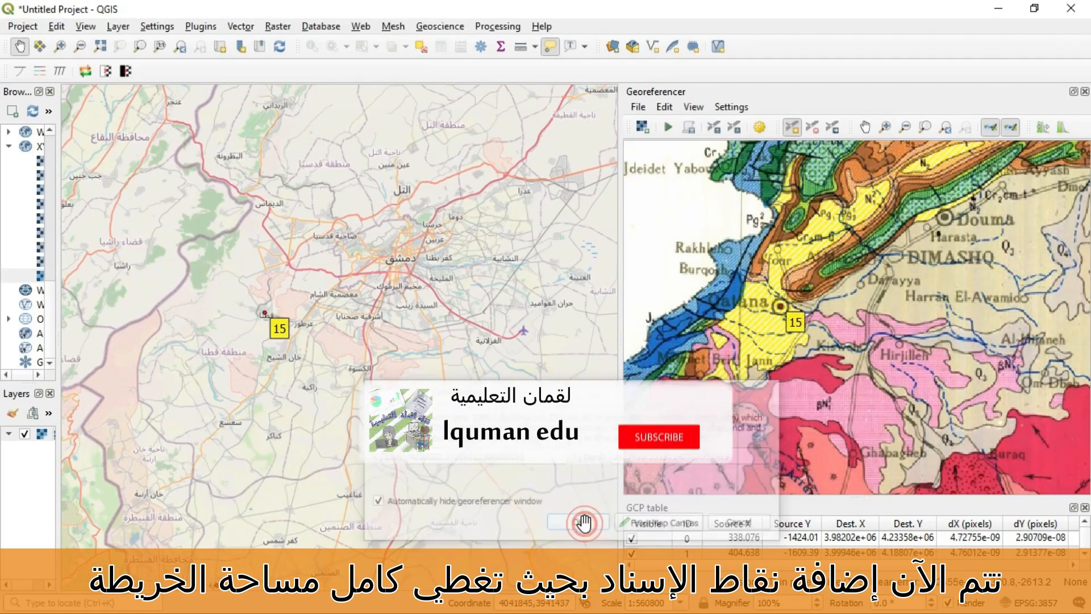
- Add a control point at Zabadani, near the Lebanese border, taking its coordinates from the same town on the map canvas
{"action": "left_click", "coordinate": [866, 127]}
{"action": "left_click_drag", "start_coordinate": [880, 225], "coordinate": [818, 319]}
{"action": "left_click_drag", "start_coordinate": [776, 213], "coordinate": [822, 317]}
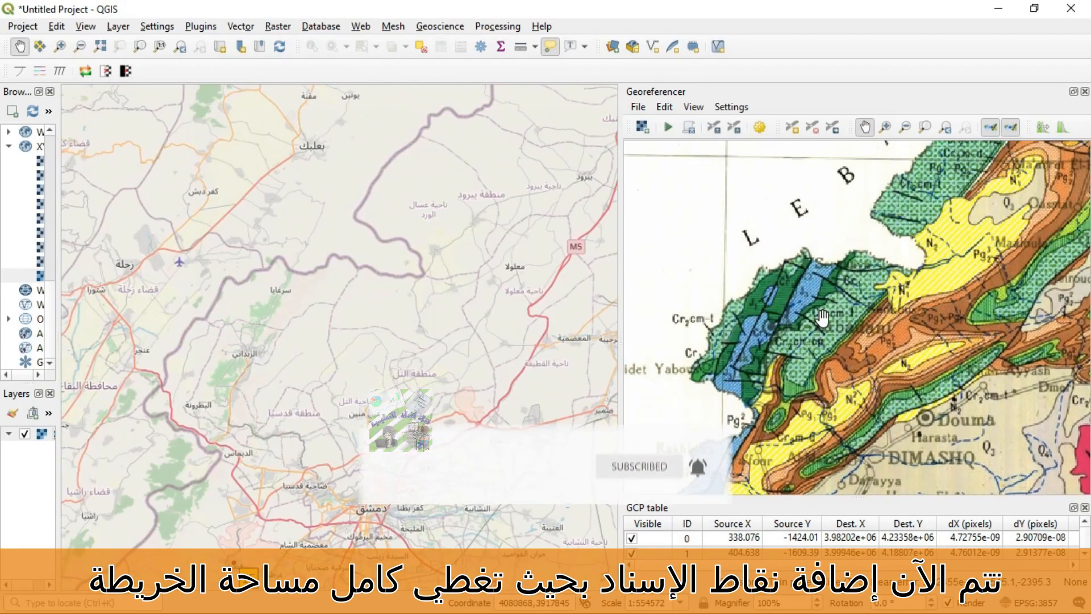
{"action": "scroll", "coordinate": [822, 317], "scroll_direction": "up", "scroll_amount": 1}
{"action": "left_click_drag", "start_coordinate": [748, 323], "coordinate": [815, 334]}
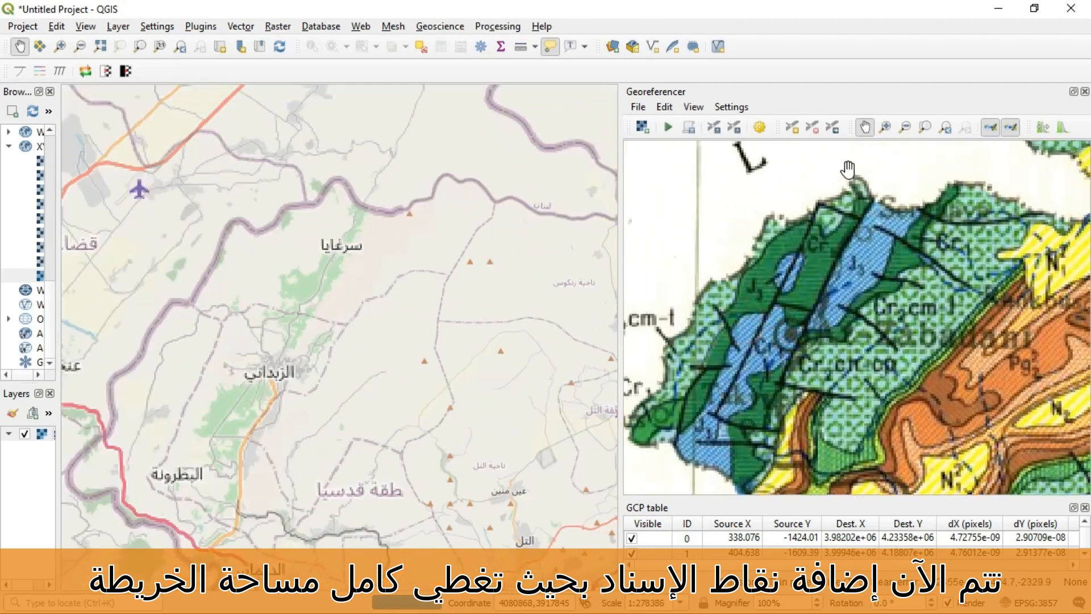
{"action": "left_click", "coordinate": [793, 134]}
{"action": "left_click", "coordinate": [790, 333]}
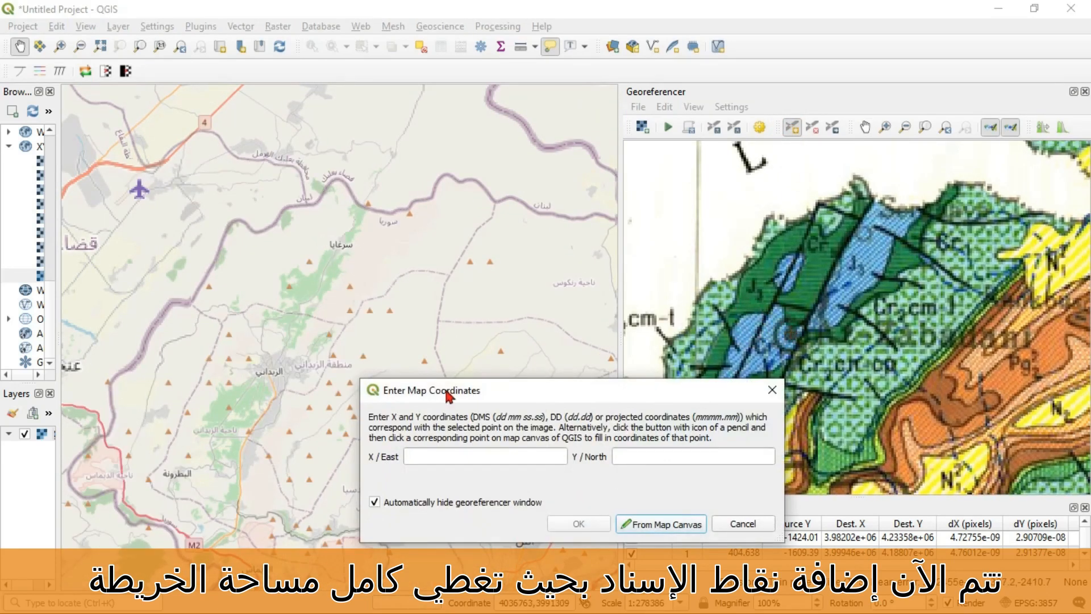
{"action": "left_click", "coordinate": [652, 524]}
{"action": "left_click", "coordinate": [268, 365]}
{"action": "left_click", "coordinate": [579, 523]}
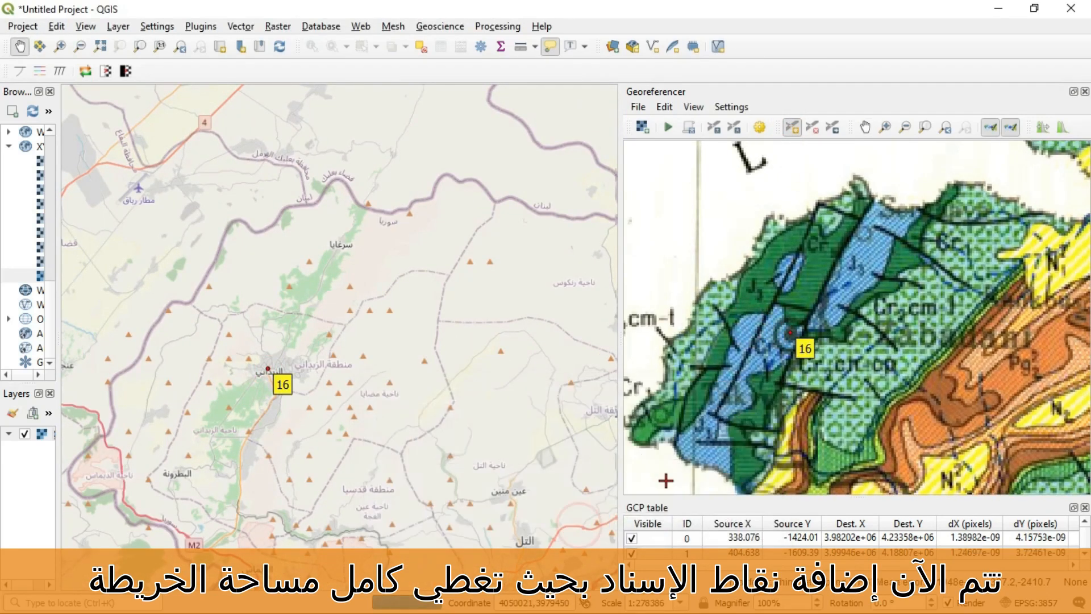
- Add a control point at Aazaz, north of Aleppo, matched from the map canvas at about 4123560, 4382322
{"action": "scroll", "coordinate": [833, 392], "scroll_direction": "down", "scroll_amount": 2}
{"action": "scroll", "coordinate": [931, 379], "scroll_direction": "down", "scroll_amount": 1}
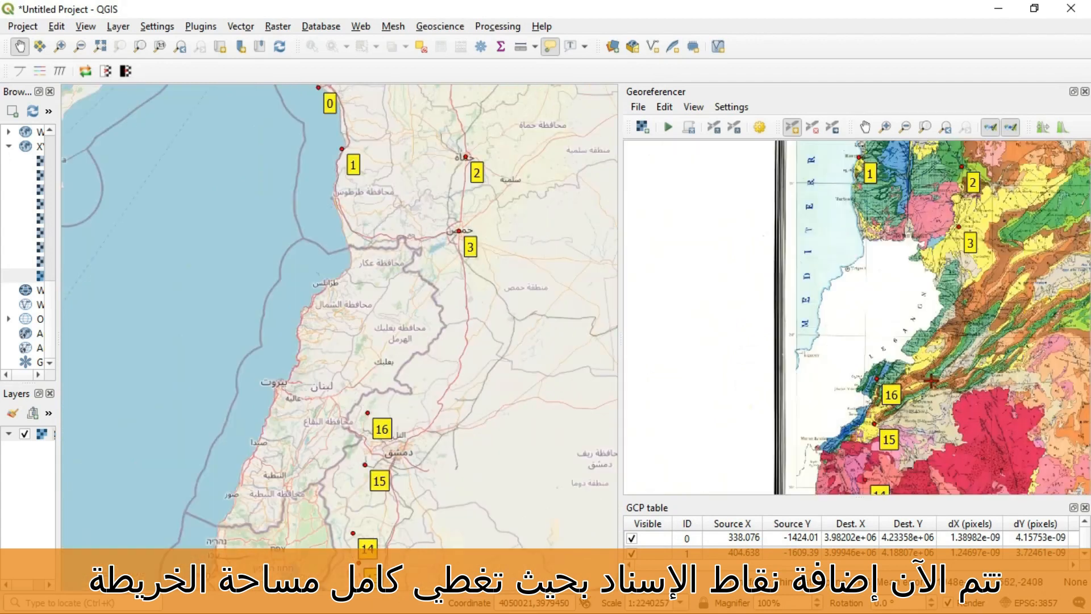
{"action": "left_click", "coordinate": [866, 132]}
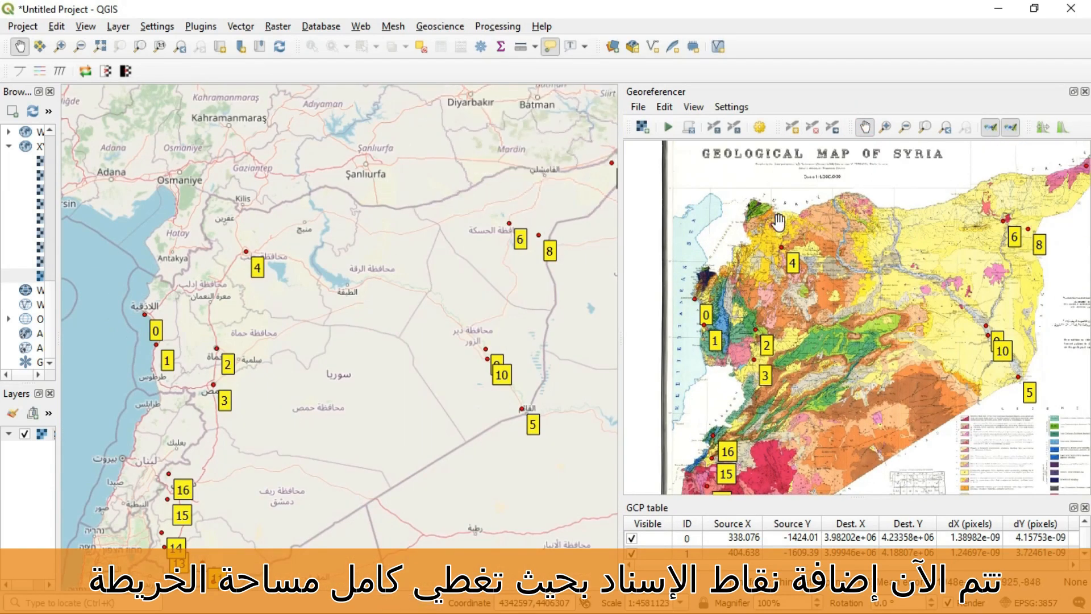
{"action": "left_click_drag", "start_coordinate": [818, 364], "coordinate": [817, 320]}
{"action": "scroll", "coordinate": [816, 320], "scroll_direction": "down", "scroll_amount": 1}
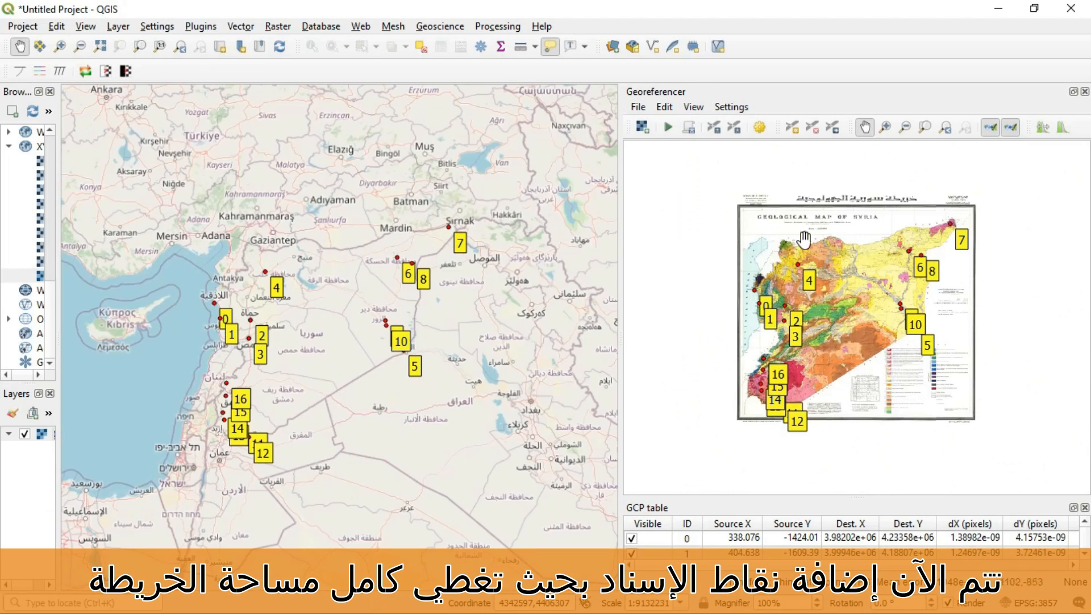
{"action": "scroll", "coordinate": [784, 244], "scroll_direction": "up", "scroll_amount": 4}
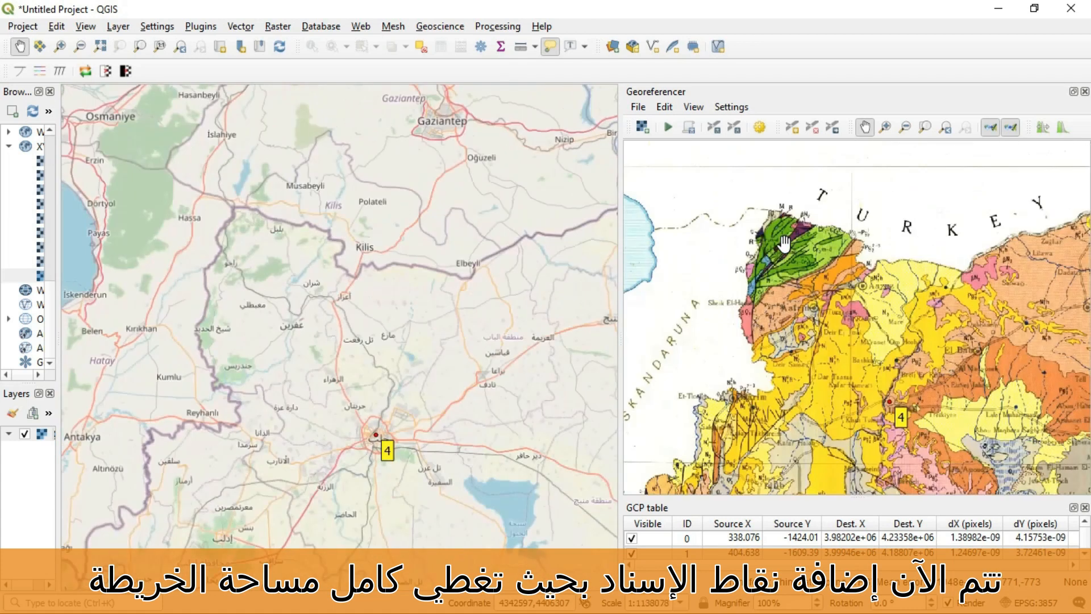
{"action": "left_click_drag", "start_coordinate": [887, 386], "coordinate": [813, 297]}
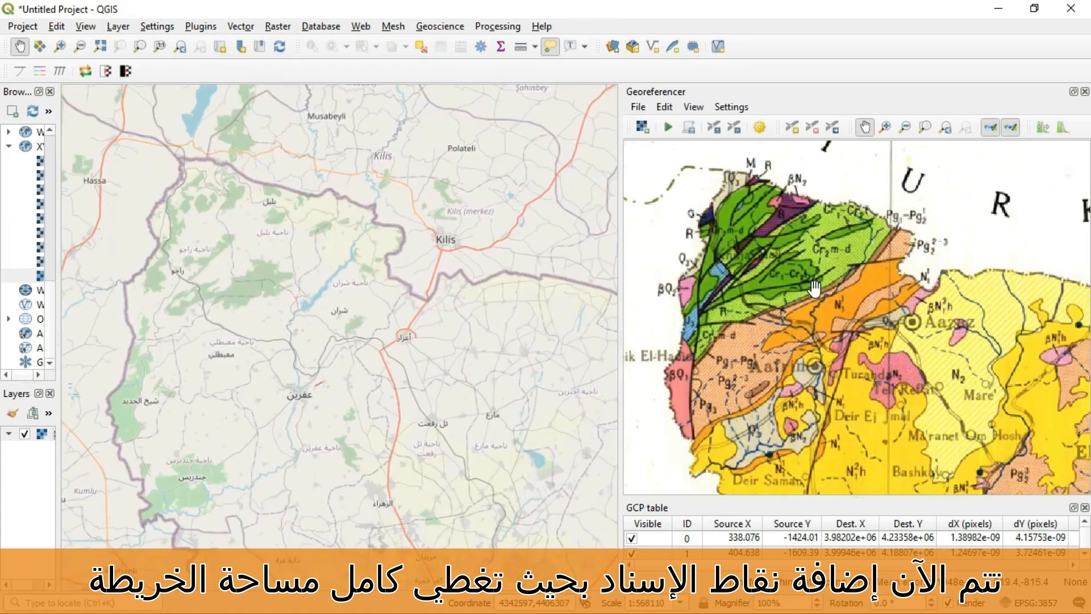
{"action": "left_click_drag", "start_coordinate": [829, 202], "coordinate": [778, 194]}
{"action": "left_click", "coordinate": [792, 127]}
{"action": "left_click", "coordinate": [861, 313]}
{"action": "left_click", "coordinate": [657, 524]}
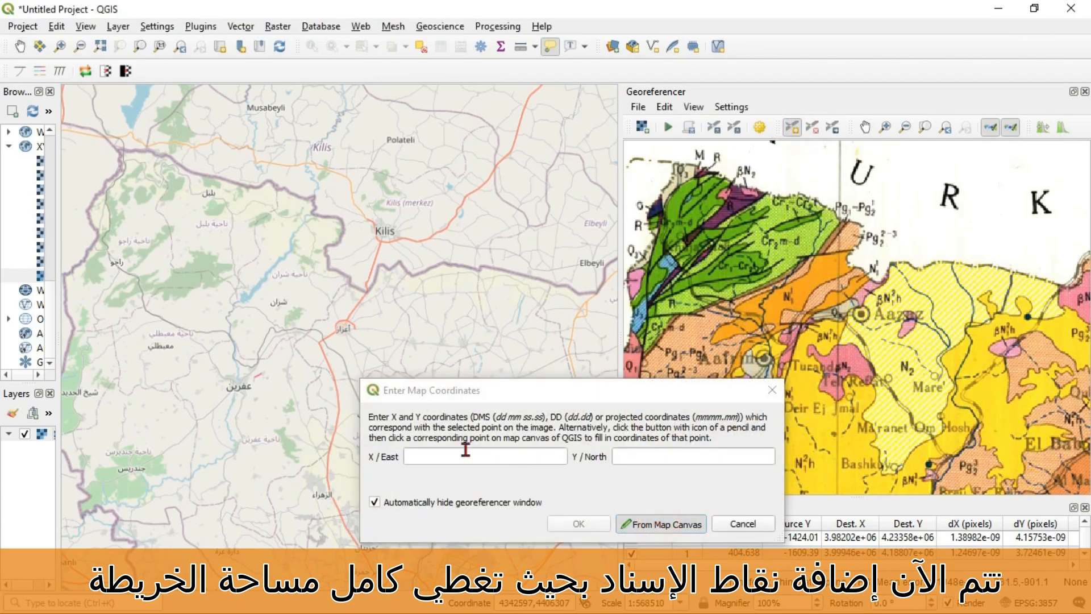
{"action": "left_click", "coordinate": [342, 326]}
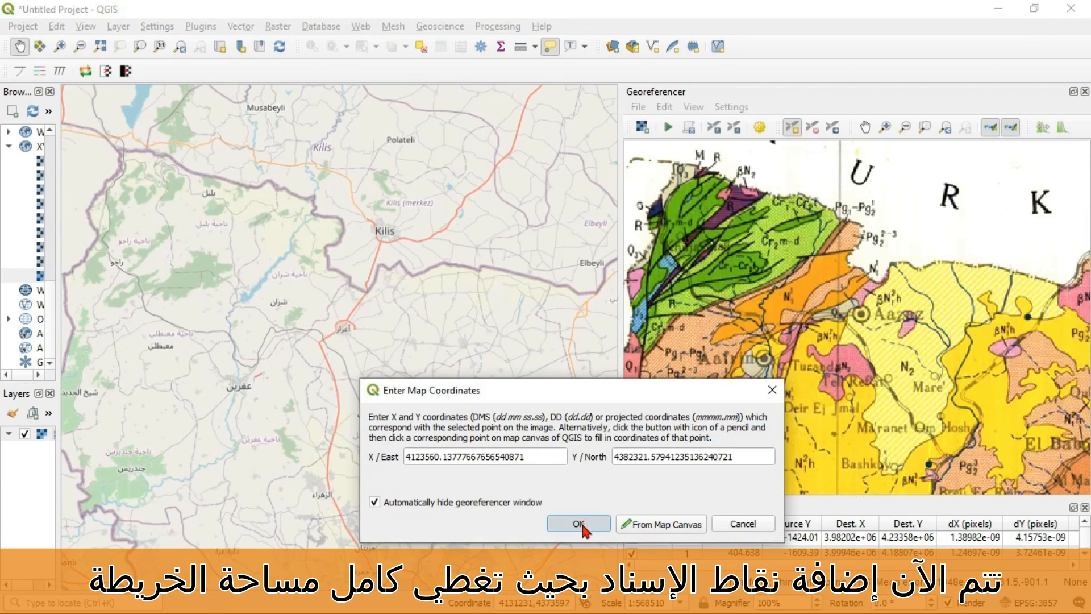
{"action": "left_click", "coordinate": [578, 523]}
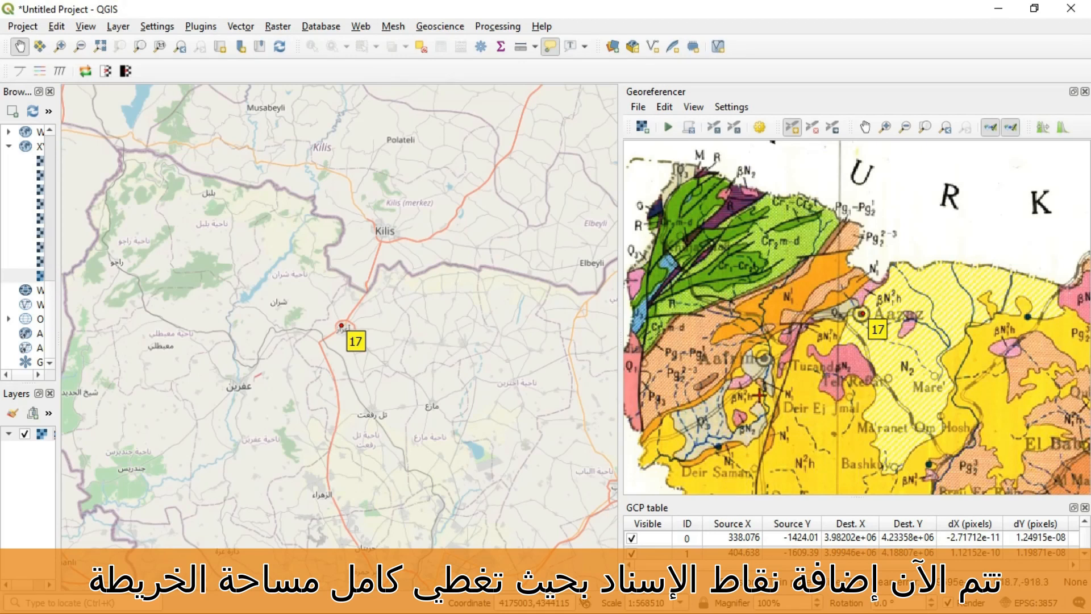
- Add a control point at Aafrin, west of Aazaz, matched from the map canvas at about 4104156, 4372093
{"action": "left_click", "coordinate": [764, 362]}
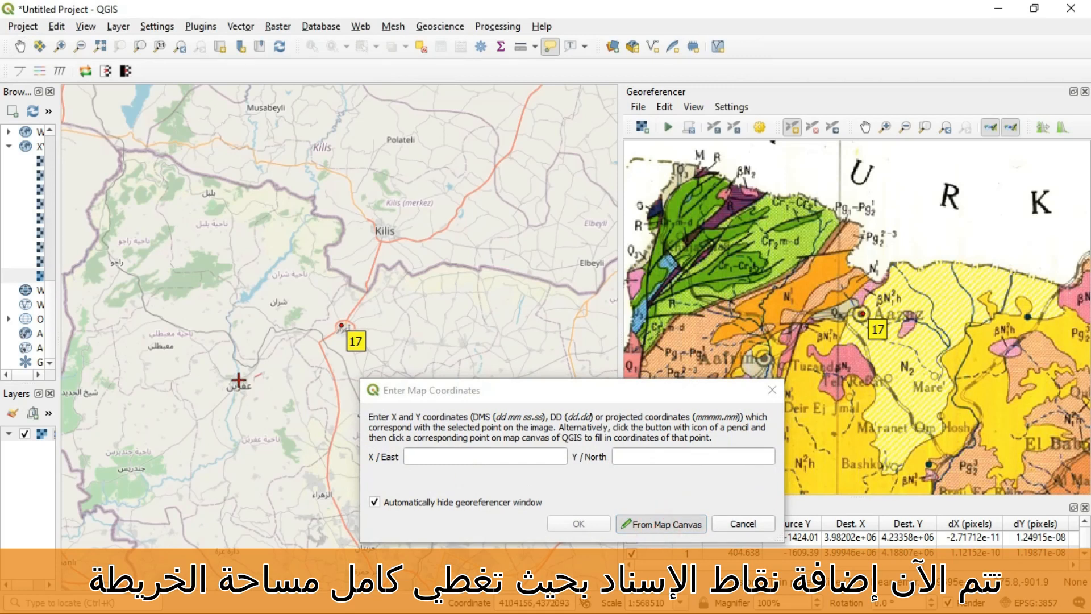
{"action": "left_click", "coordinate": [238, 380]}
{"action": "left_click", "coordinate": [578, 523]}
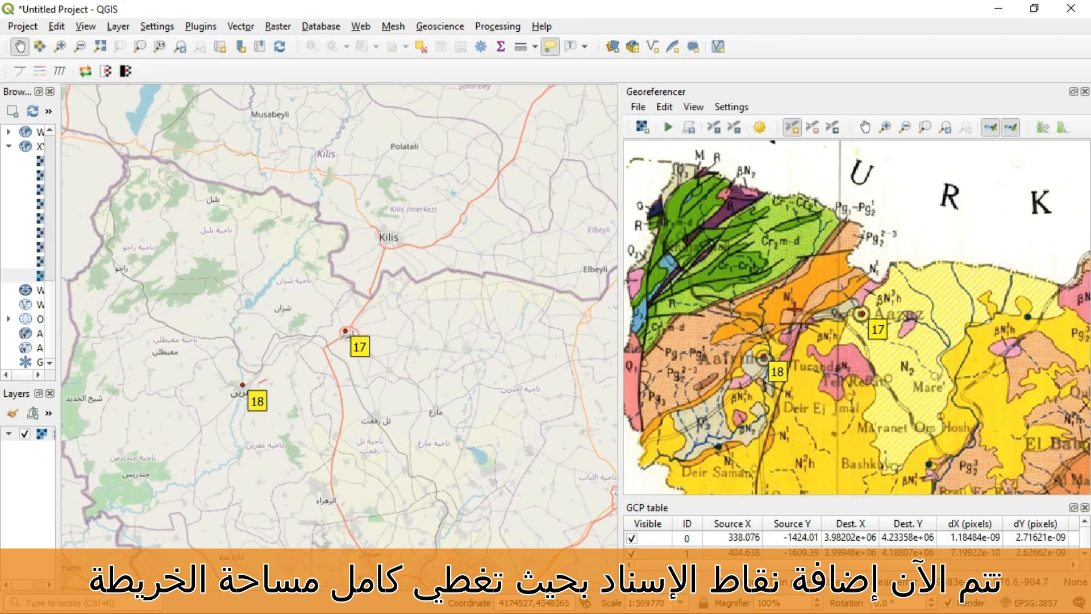
- Add a control point at Dar Taazza, south of Aafrin, taking its coordinates from the same town on the map canvas
{"action": "left_click", "coordinate": [865, 127]}
{"action": "left_click_drag", "start_coordinate": [833, 250], "coordinate": [820, 176]}
{"action": "left_click_drag", "start_coordinate": [829, 388], "coordinate": [848, 362]}
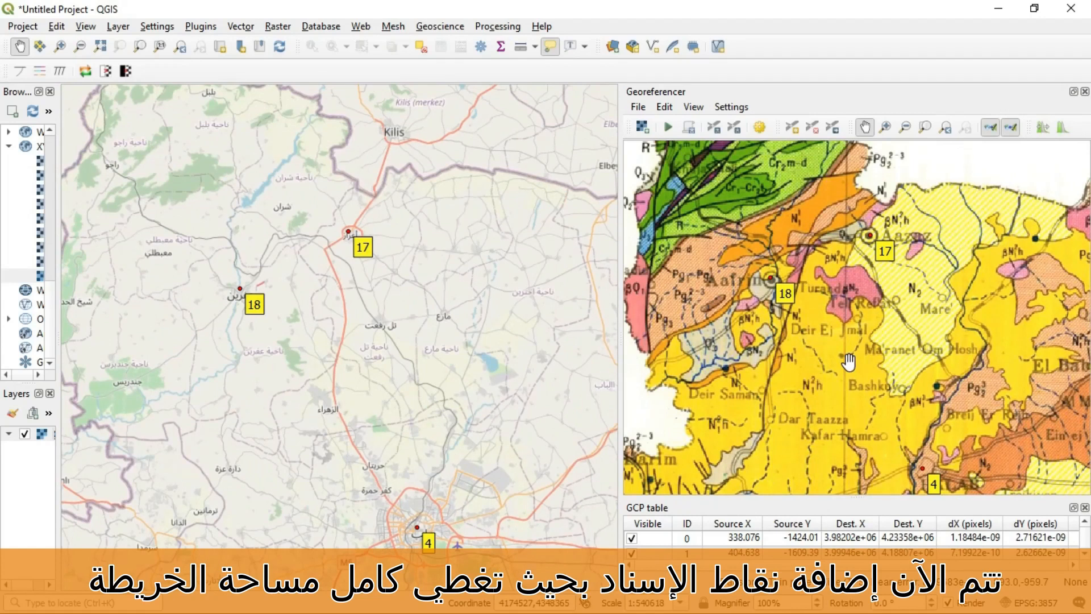
{"action": "left_click", "coordinate": [792, 126]}
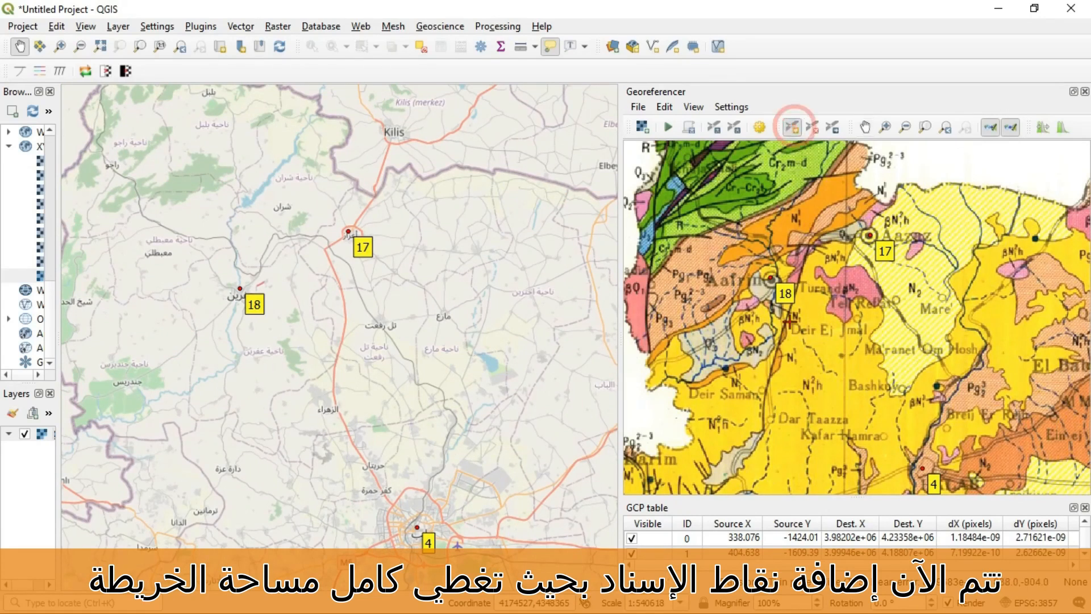
{"action": "left_click", "coordinate": [770, 420]}
{"action": "left_click", "coordinate": [658, 524]}
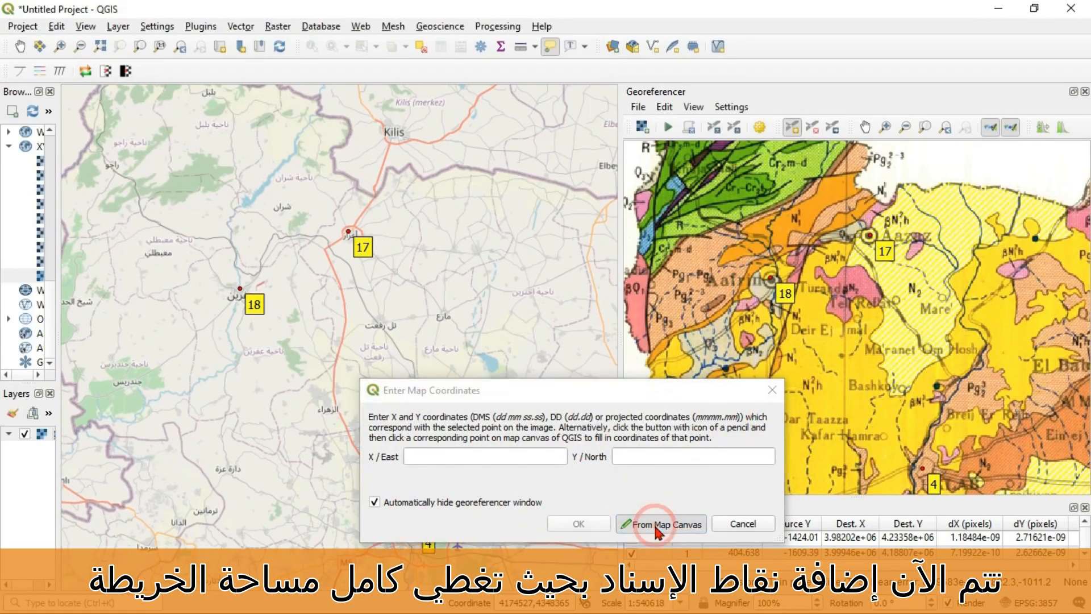
{"action": "left_click", "coordinate": [229, 470]}
{"action": "left_click", "coordinate": [578, 524]}
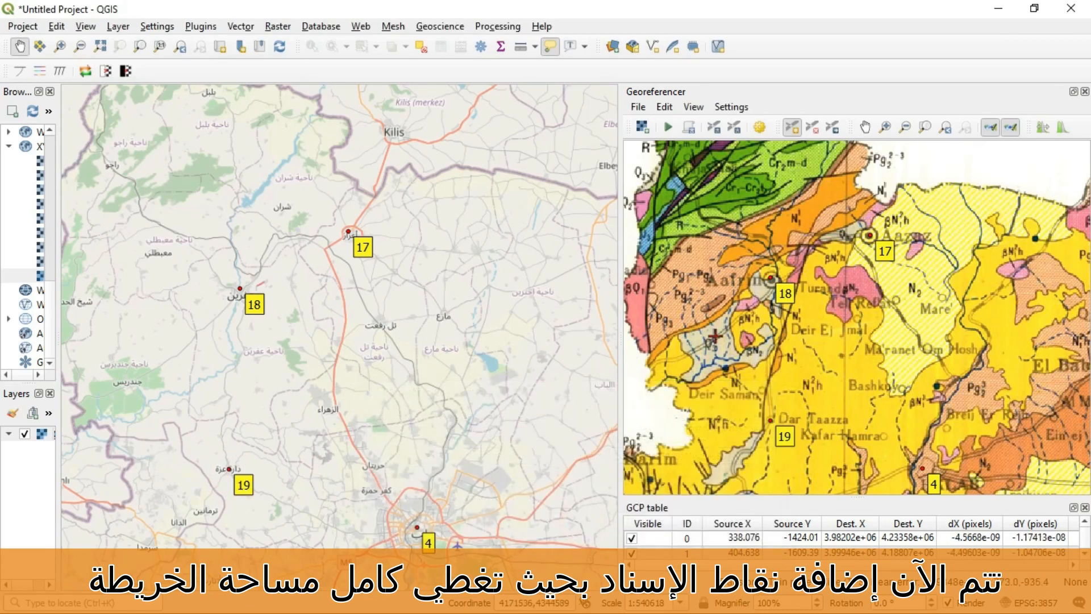
- Add a control point at Jrablus, where the Euphrates crosses the Turkish border, matched from the map canvas at about 4231308, 4415172
{"action": "left_click", "coordinate": [865, 127]}
{"action": "left_click_drag", "start_coordinate": [1045, 241], "coordinate": [628, 375]}
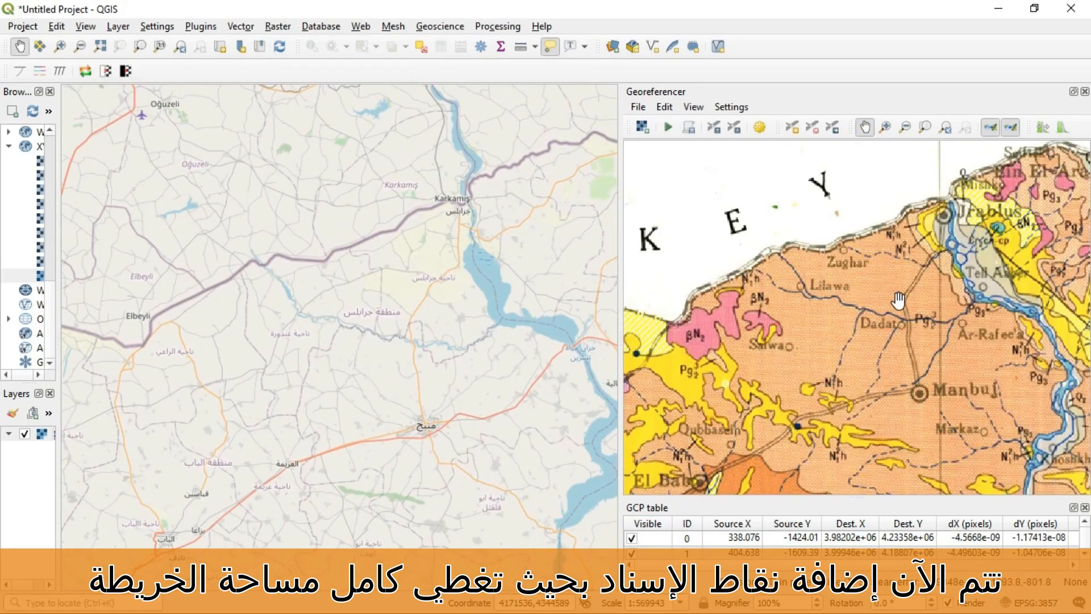
{"action": "left_click_drag", "start_coordinate": [926, 260], "coordinate": [813, 364]}
{"action": "left_click", "coordinate": [792, 127]}
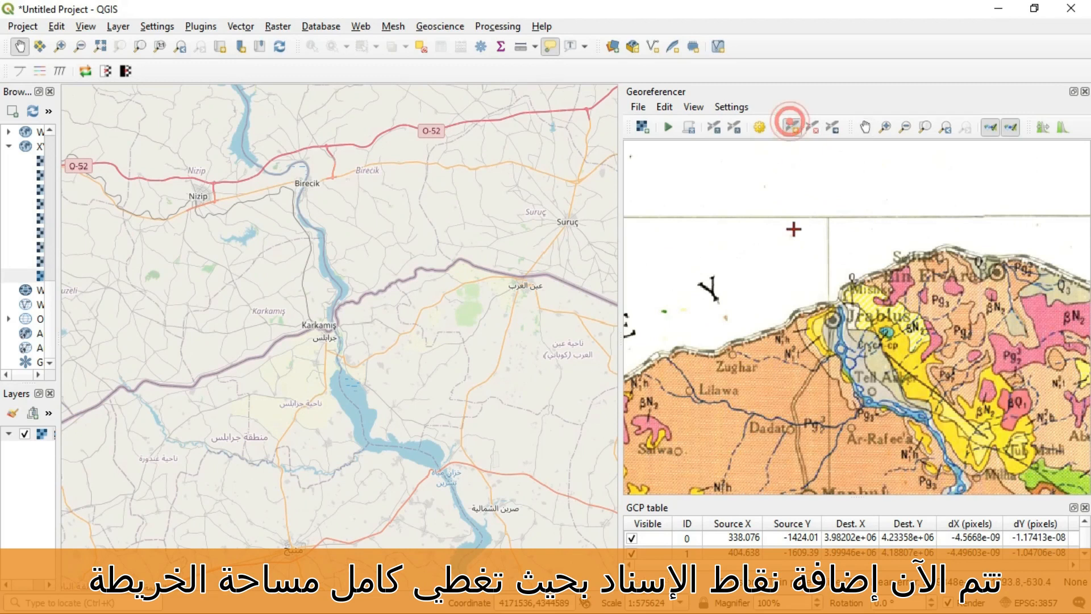
{"action": "left_click", "coordinate": [785, 325]}
{"action": "left_click", "coordinate": [660, 528]}
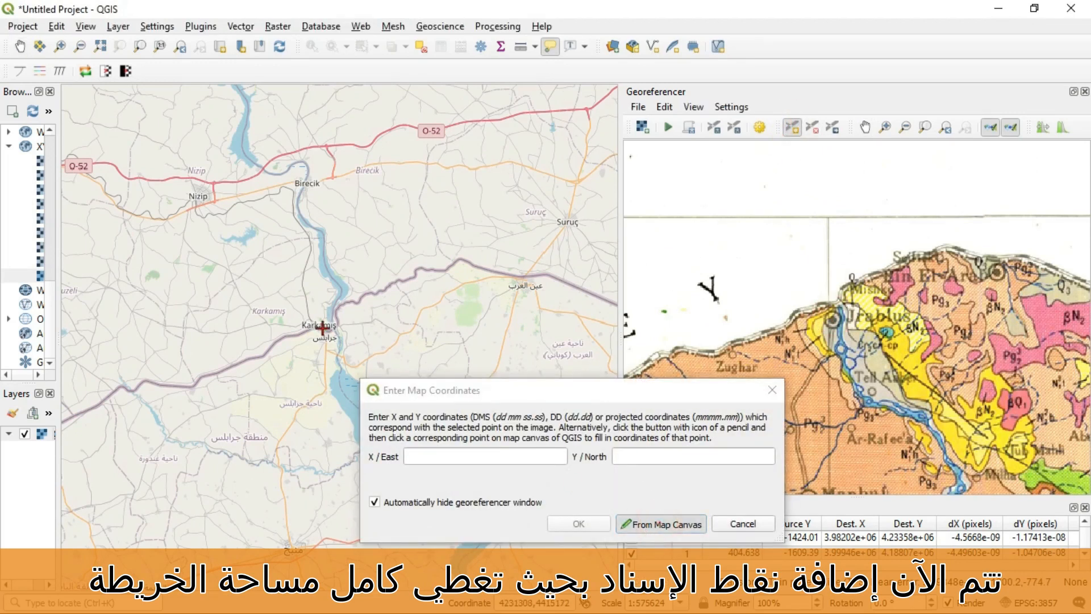
{"action": "left_click", "coordinate": [323, 328]}
{"action": "left_click", "coordinate": [579, 523]}
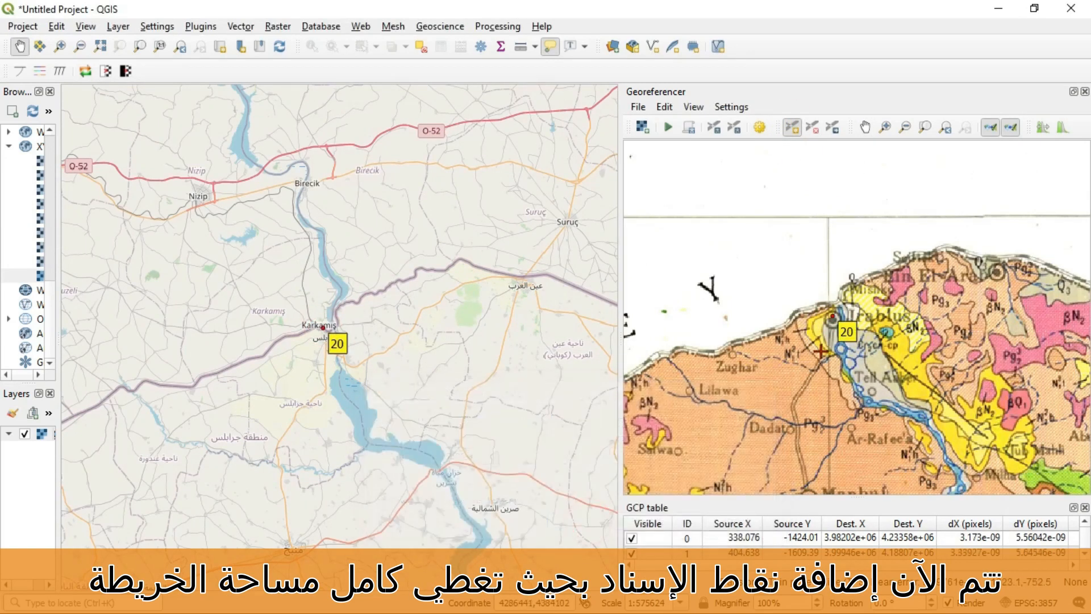
- Add a control point at Ar-Raqqa, on the Euphrates, matched from the map canvas at about 4342075, 4293673
{"action": "scroll", "coordinate": [1017, 360], "scroll_direction": "down", "scroll_amount": 1}
{"action": "left_click", "coordinate": [865, 126]}
{"action": "left_click_drag", "start_coordinate": [996, 404], "coordinate": [792, 274]}
{"action": "left_click_drag", "start_coordinate": [926, 265], "coordinate": [889, 286]}
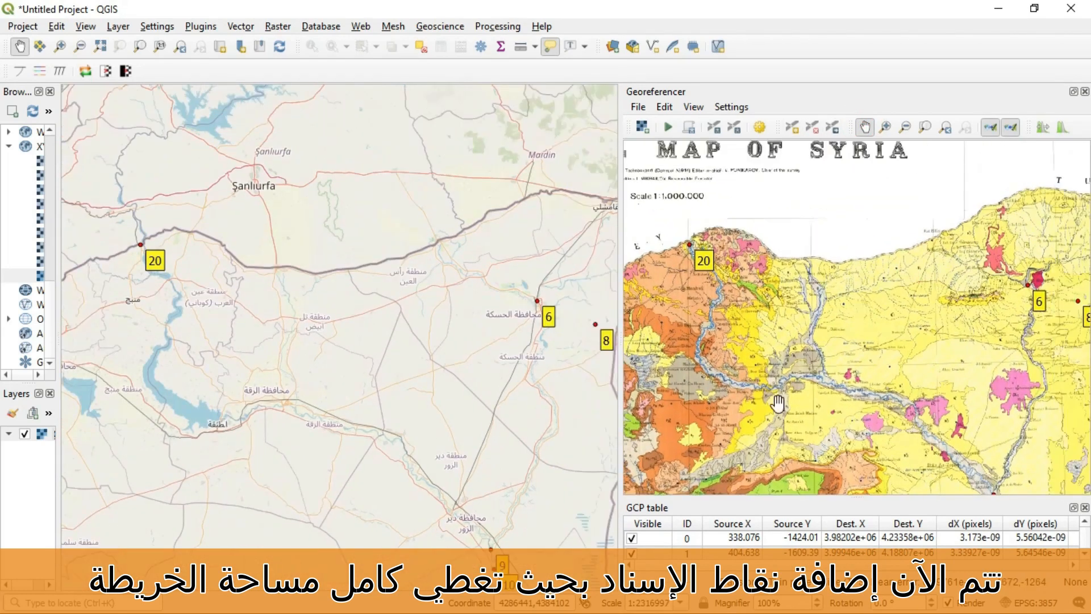
{"action": "scroll", "coordinate": [840, 384], "scroll_direction": "up", "scroll_amount": 2}
{"action": "left_click", "coordinate": [791, 126]}
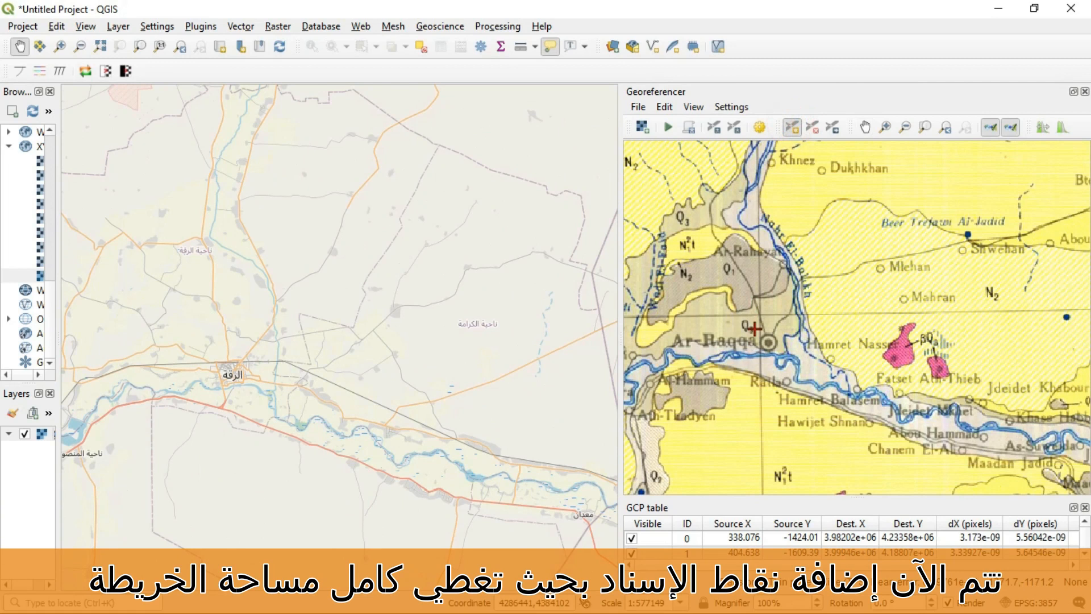
{"action": "left_click", "coordinate": [769, 341]}
{"action": "left_click", "coordinate": [642, 523]}
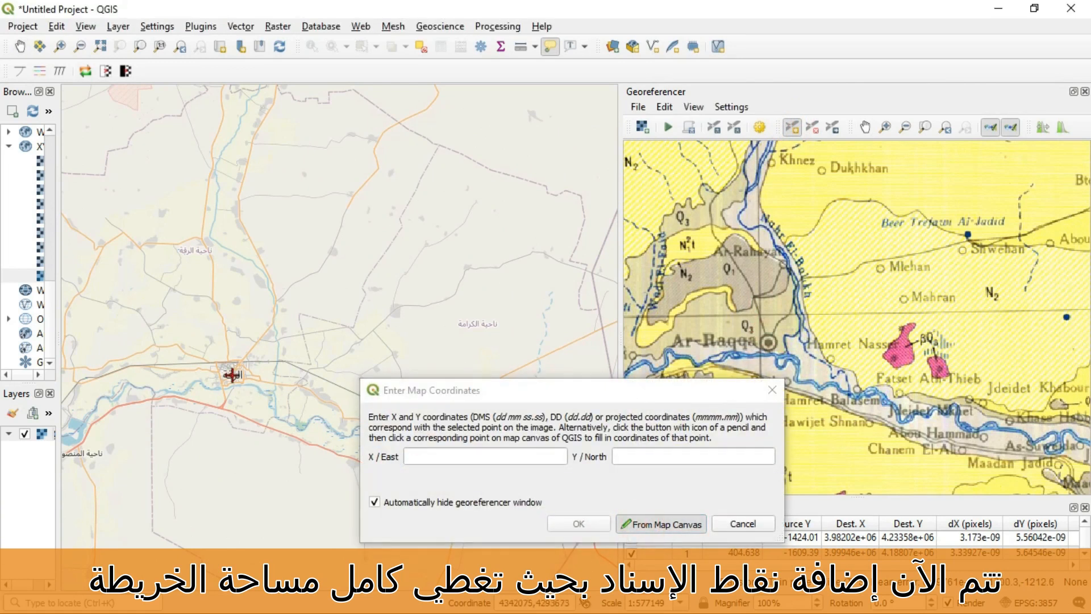
{"action": "left_click", "coordinate": [232, 375]}
{"action": "left_click", "coordinate": [578, 523]}
- Add a control point at Al-Qamishli, on the northeastern Turkish border, taking its coordinates from the same city on the map canvas
{"action": "left_click", "coordinate": [864, 129]}
{"action": "left_click_drag", "start_coordinate": [1009, 284], "coordinate": [759, 345]}
{"action": "left_click_drag", "start_coordinate": [966, 319], "coordinate": [923, 267]}
{"action": "left_click_drag", "start_coordinate": [886, 224], "coordinate": [923, 368]}
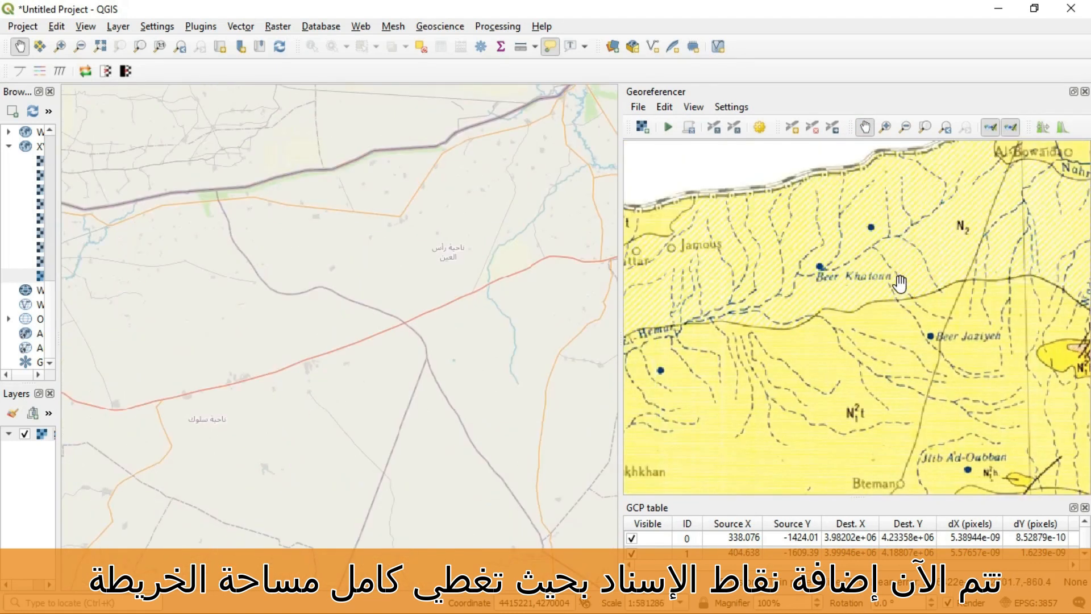
{"action": "left_click_drag", "start_coordinate": [946, 269], "coordinate": [935, 352]}
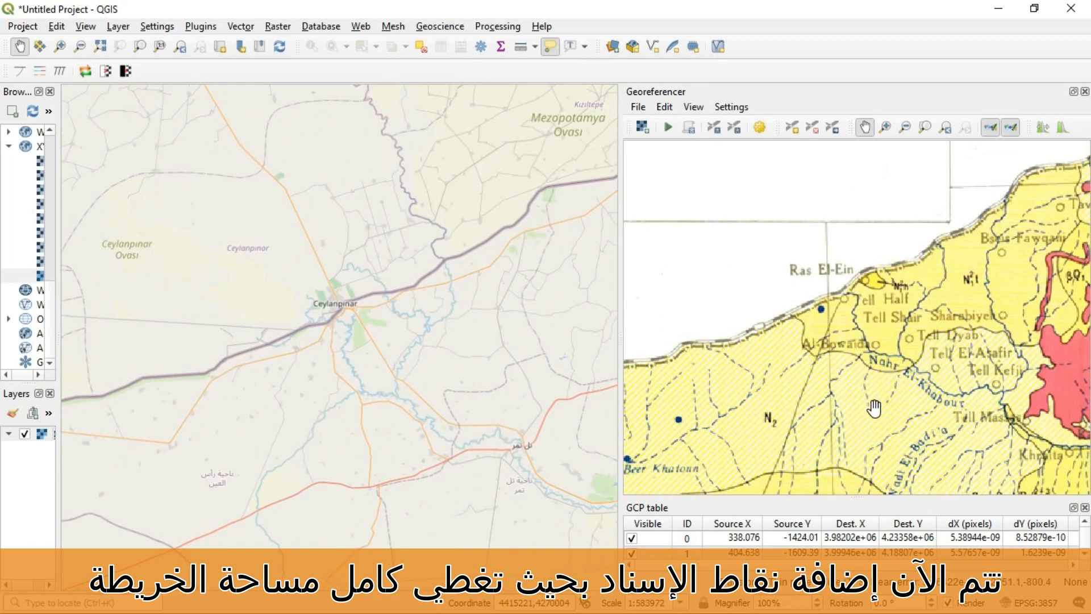
{"action": "left_click_drag", "start_coordinate": [874, 408], "coordinate": [830, 315]}
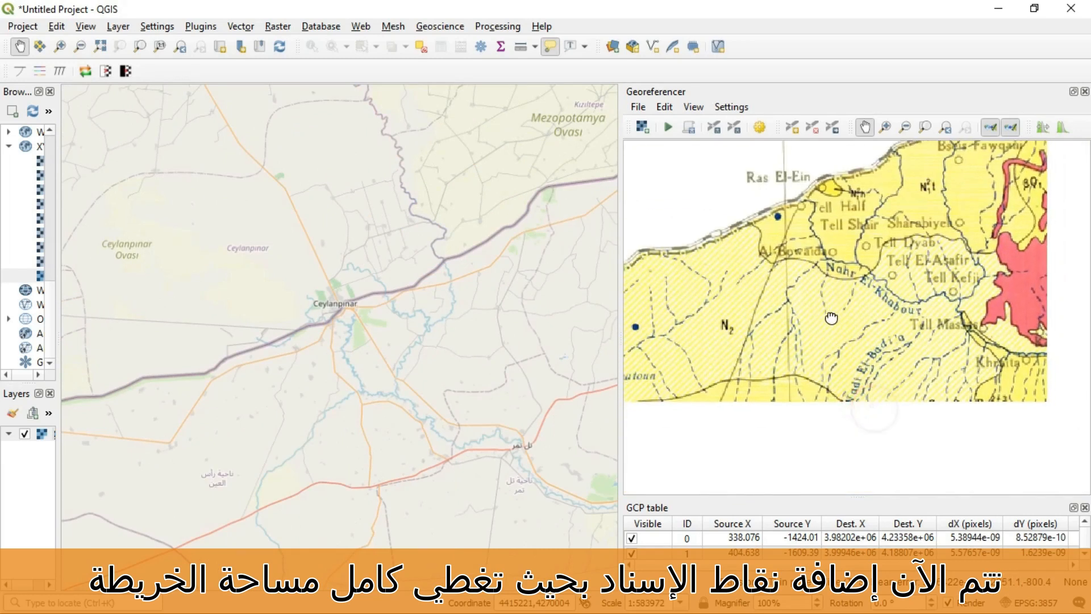
{"action": "left_click_drag", "start_coordinate": [969, 257], "coordinate": [855, 345]}
{"action": "left_click_drag", "start_coordinate": [966, 280], "coordinate": [838, 373]}
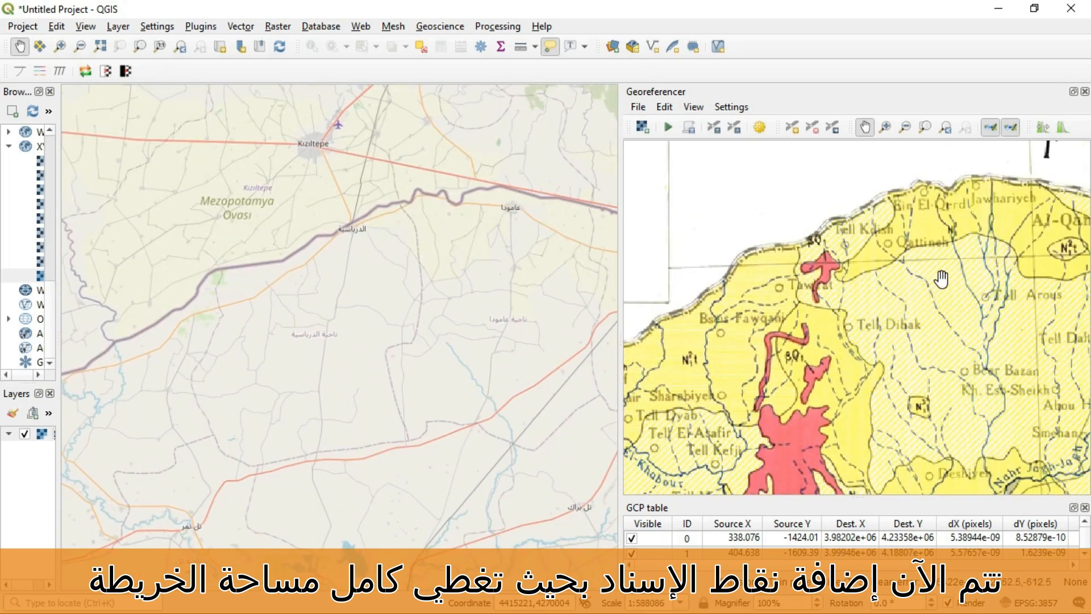
{"action": "left_click_drag", "start_coordinate": [941, 280], "coordinate": [855, 349]}
{"action": "left_click_drag", "start_coordinate": [951, 396], "coordinate": [796, 387]}
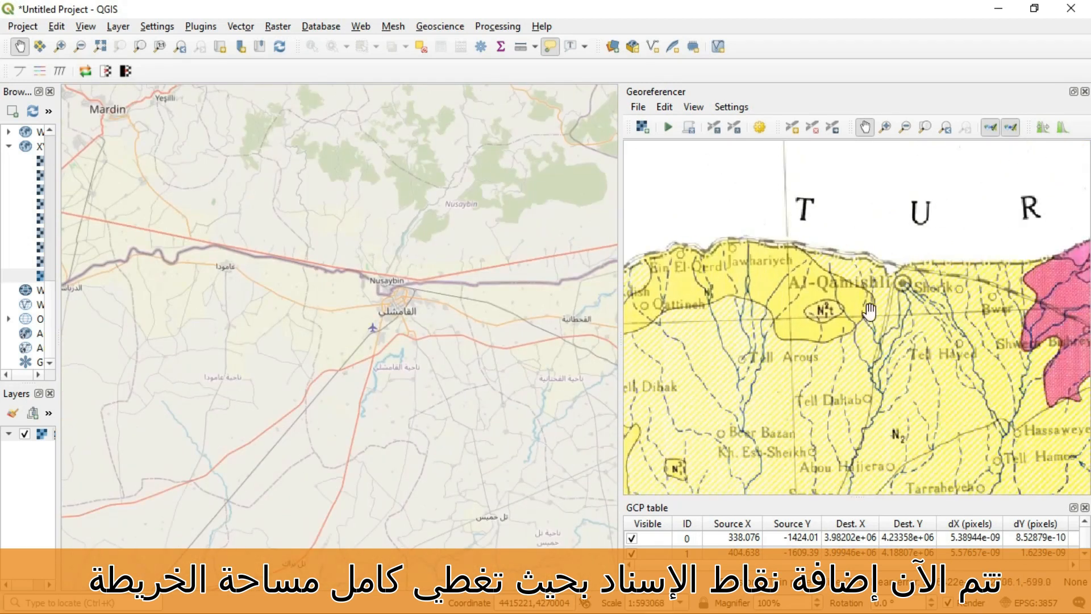
{"action": "left_click", "coordinate": [792, 127]}
{"action": "left_click", "coordinate": [902, 281]}
{"action": "left_click", "coordinate": [659, 523]}
{"action": "left_click", "coordinate": [394, 298]}
{"action": "left_click", "coordinate": [578, 524]}
- Add a control point at Ein Issa, northwest of Ar-Raqqa, taking its coordinates from the same town on the map canvas
{"action": "scroll", "coordinate": [798, 392], "scroll_direction": "down", "scroll_amount": 5}
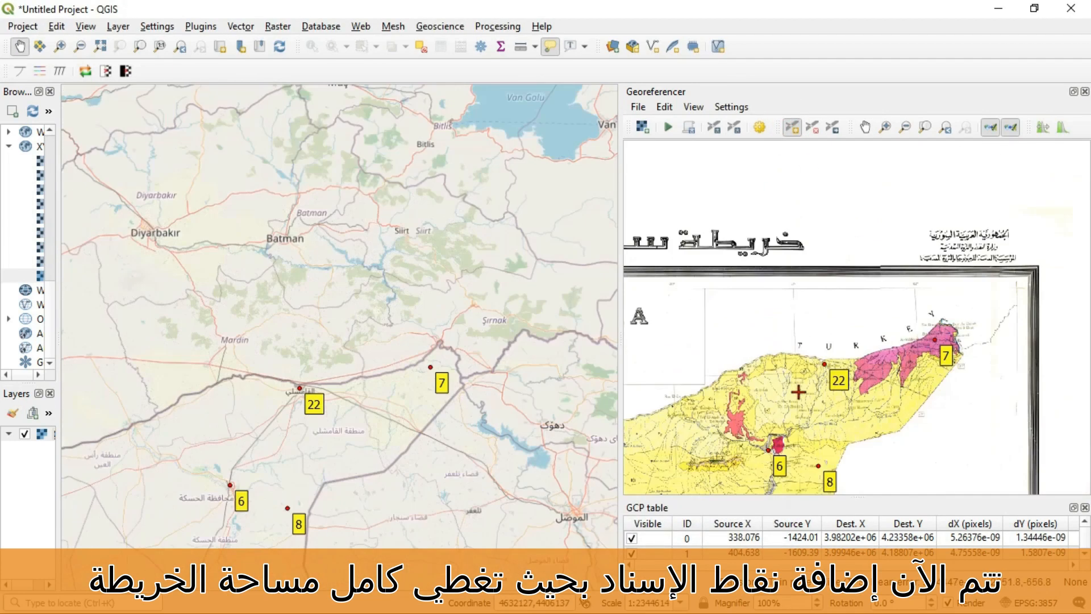
{"action": "left_click", "coordinate": [865, 127]}
{"action": "left_click_drag", "start_coordinate": [727, 450], "coordinate": [844, 264]}
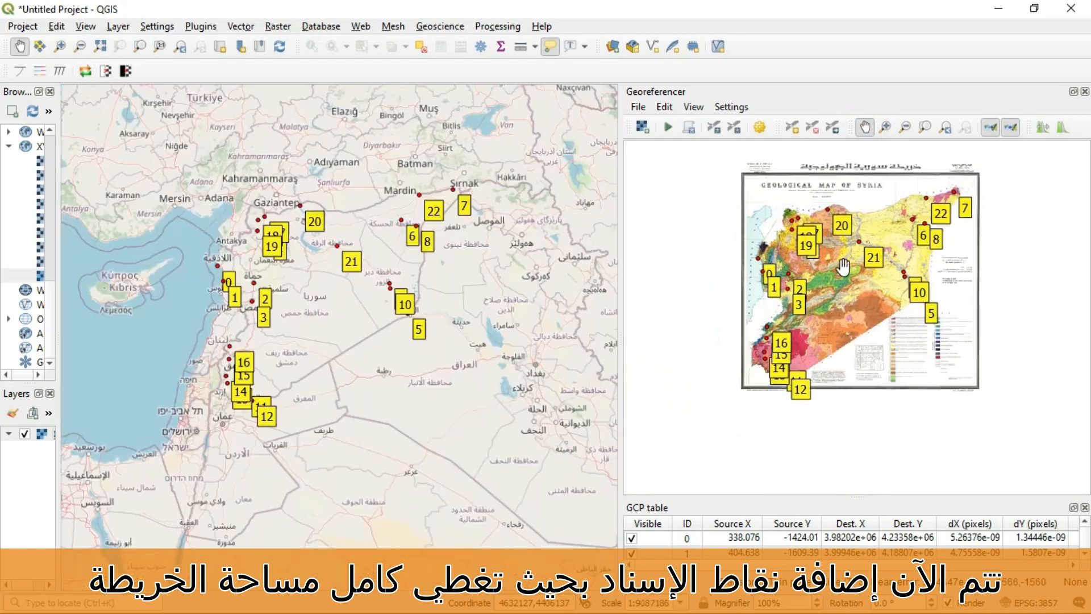
{"action": "scroll", "coordinate": [887, 220], "scroll_direction": "up", "scroll_amount": 4}
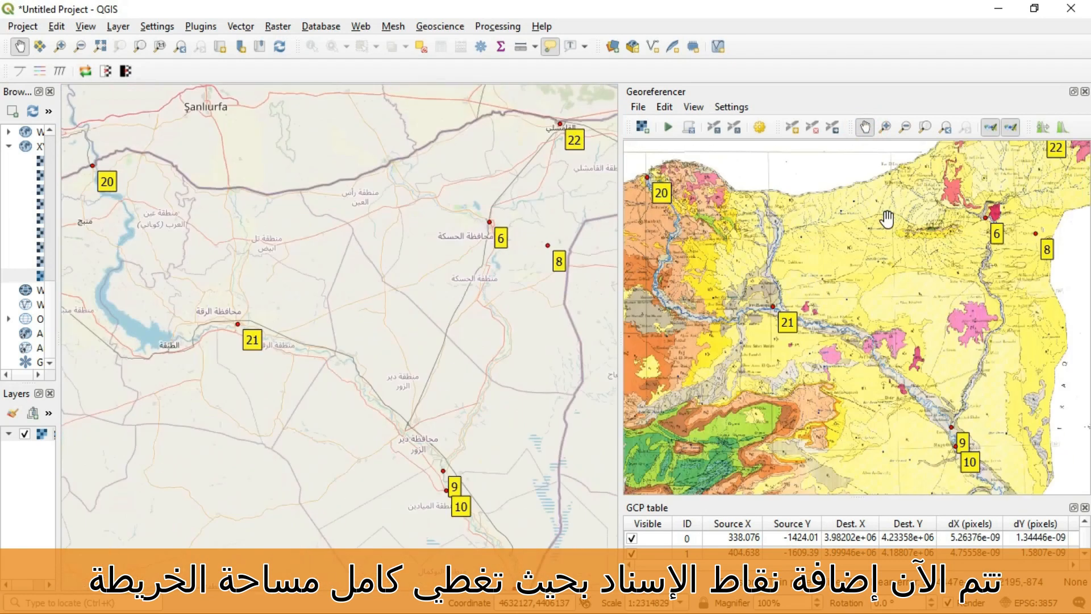
{"action": "scroll", "coordinate": [865, 230], "scroll_direction": "up", "scroll_amount": 2}
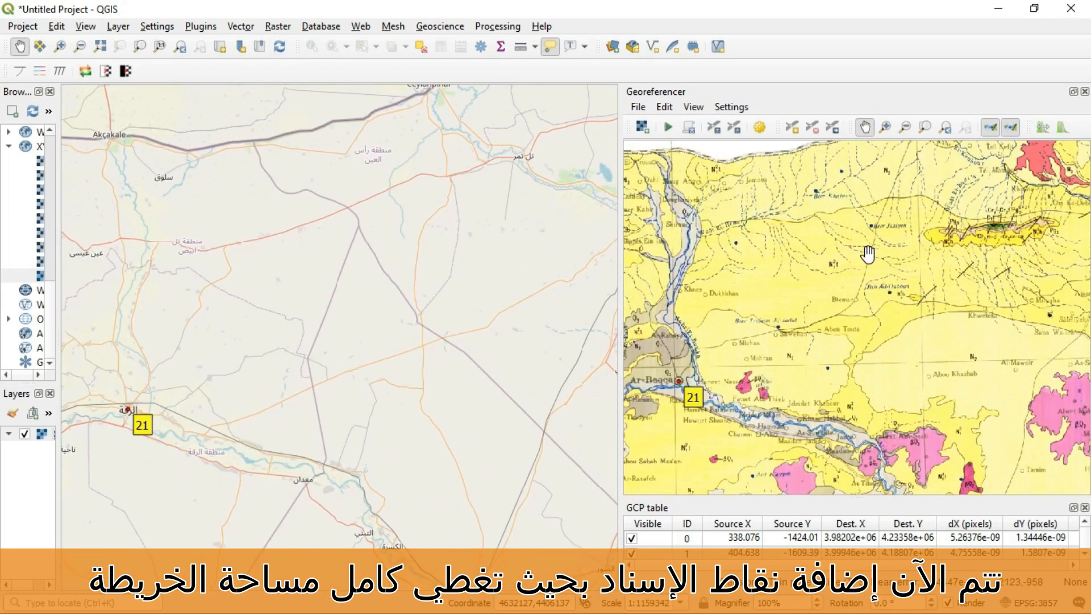
{"action": "left_click_drag", "start_coordinate": [786, 257], "coordinate": [906, 319]}
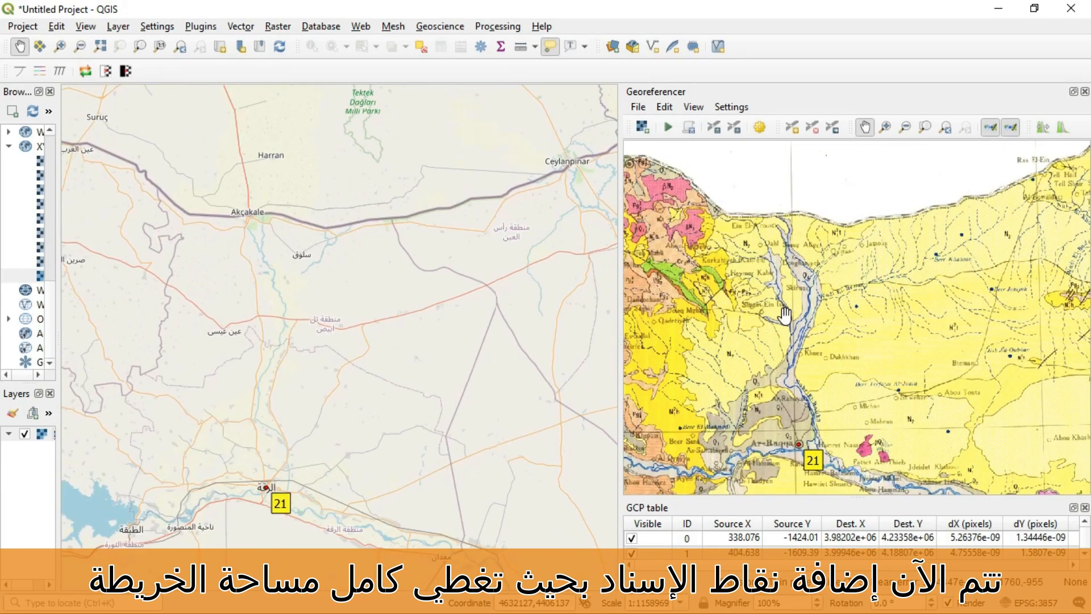
{"action": "scroll", "coordinate": [785, 314], "scroll_direction": "up", "scroll_amount": 1}
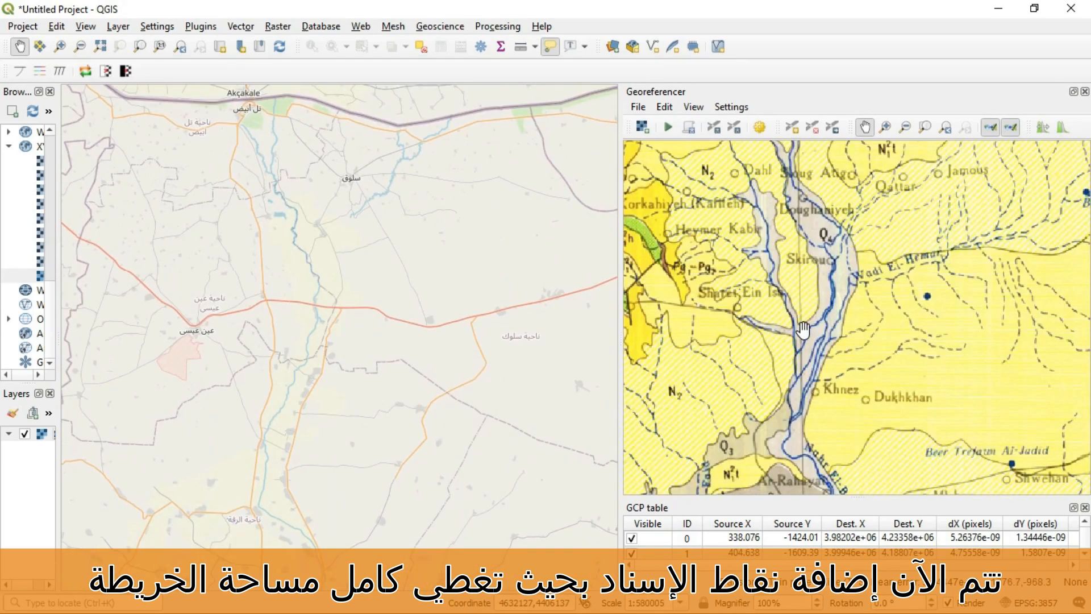
{"action": "left_click_drag", "start_coordinate": [764, 312], "coordinate": [833, 333]}
{"action": "left_click", "coordinate": [792, 126]}
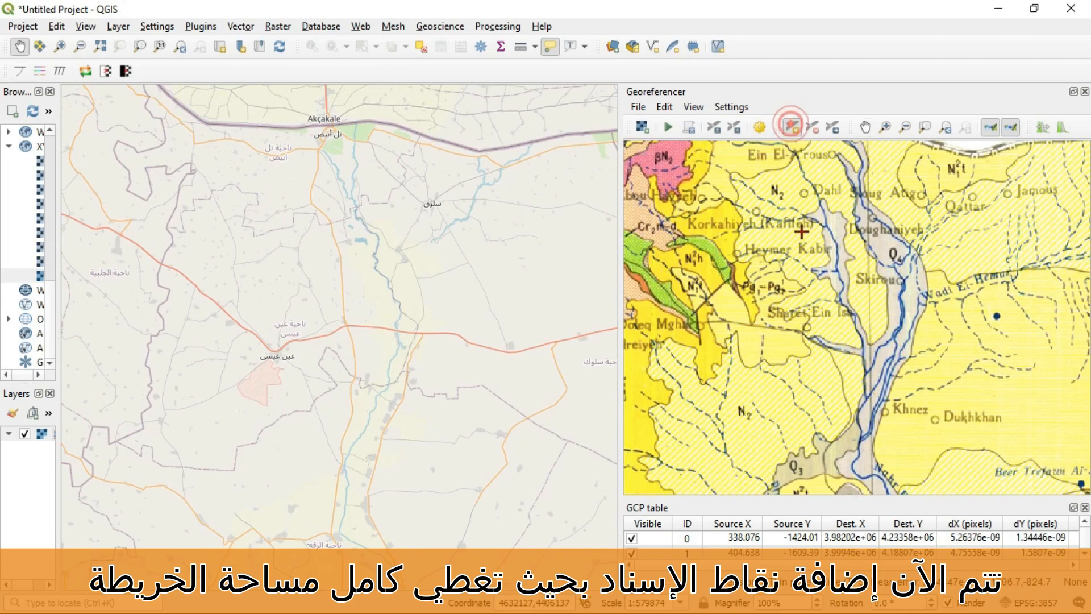
{"action": "left_click", "coordinate": [806, 326]}
{"action": "left_click", "coordinate": [663, 525]}
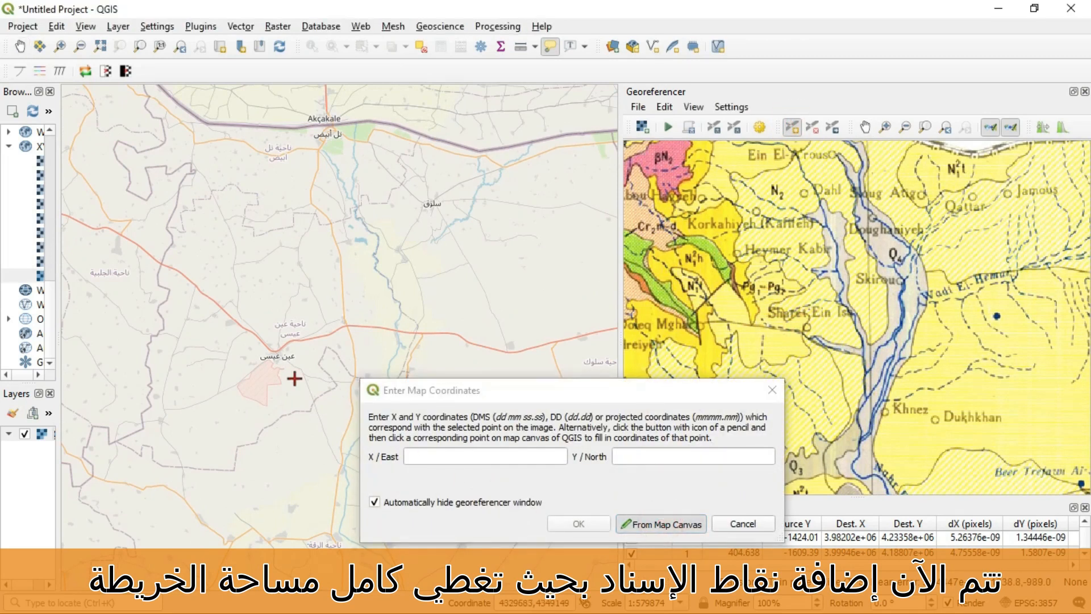
{"action": "left_click", "coordinate": [273, 356]}
{"action": "left_click", "coordinate": [579, 523]}
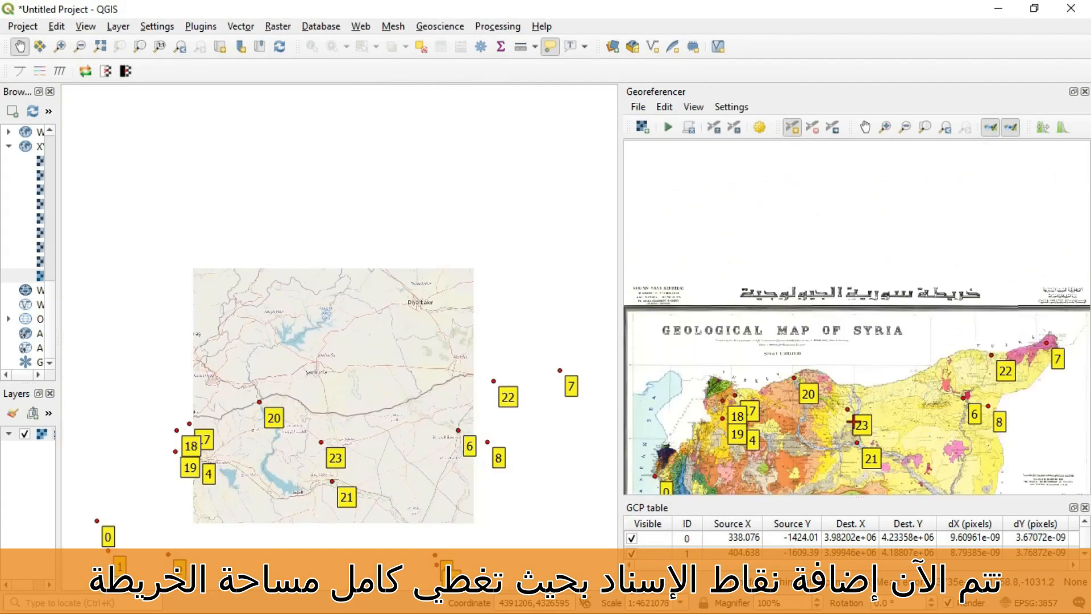
- Add a control point at Tudmor (Palmyra), in central Syria, taking its coordinates from the same city on the map canvas
{"action": "left_click", "coordinate": [865, 129]}
{"action": "left_click_drag", "start_coordinate": [822, 454], "coordinate": [852, 231]}
{"action": "left_click_drag", "start_coordinate": [848, 358], "coordinate": [829, 305]}
{"action": "scroll", "coordinate": [829, 305], "scroll_direction": "up", "scroll_amount": 3}
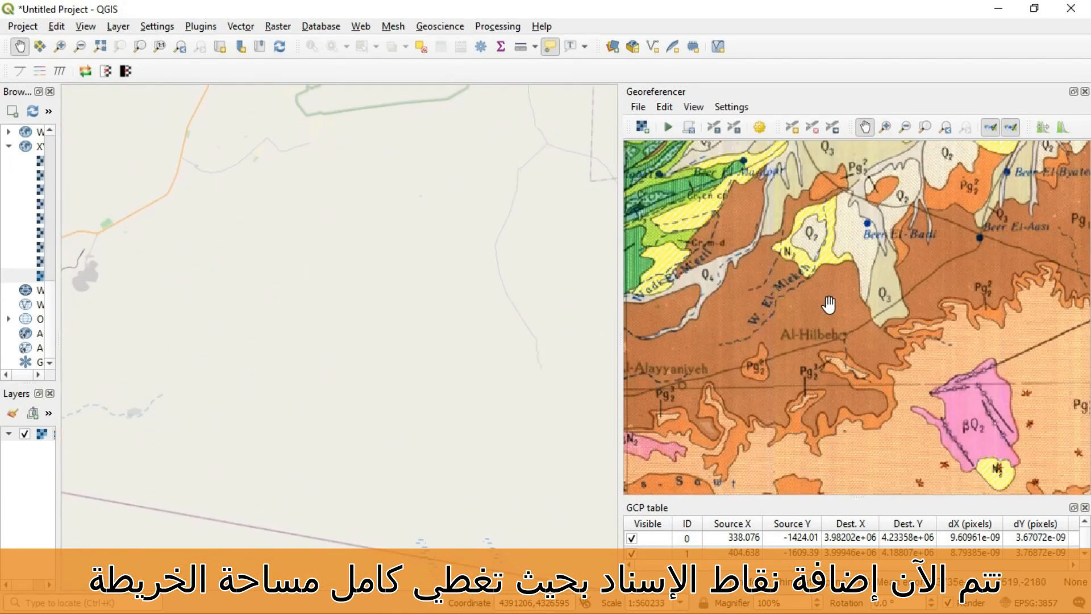
{"action": "scroll", "coordinate": [829, 304], "scroll_direction": "down", "scroll_amount": 1}
{"action": "left_click_drag", "start_coordinate": [856, 255], "coordinate": [864, 376]}
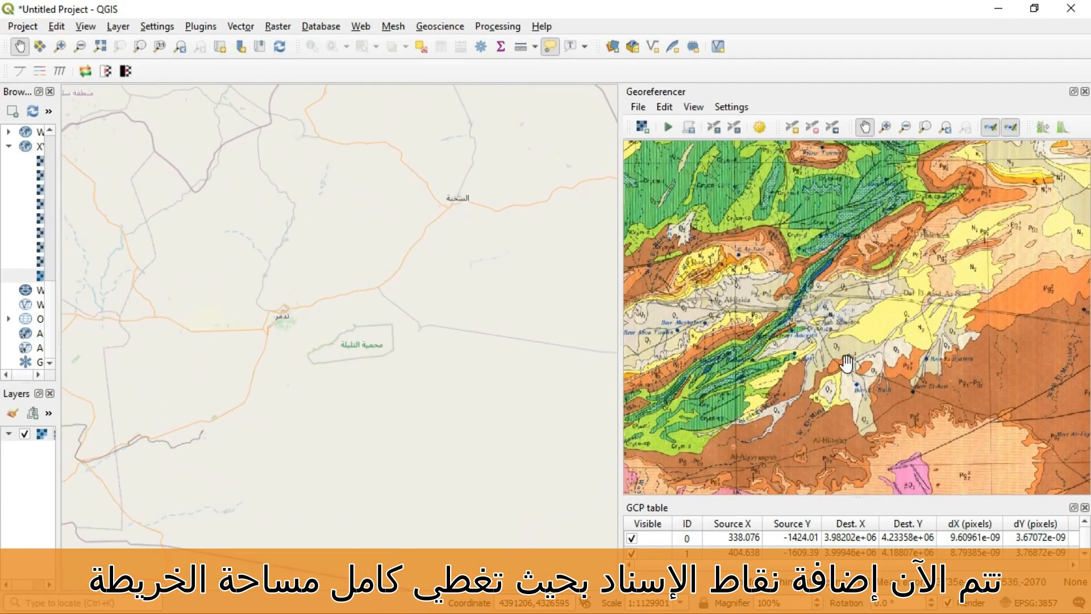
{"action": "scroll", "coordinate": [846, 362], "scroll_direction": "up", "scroll_amount": 2}
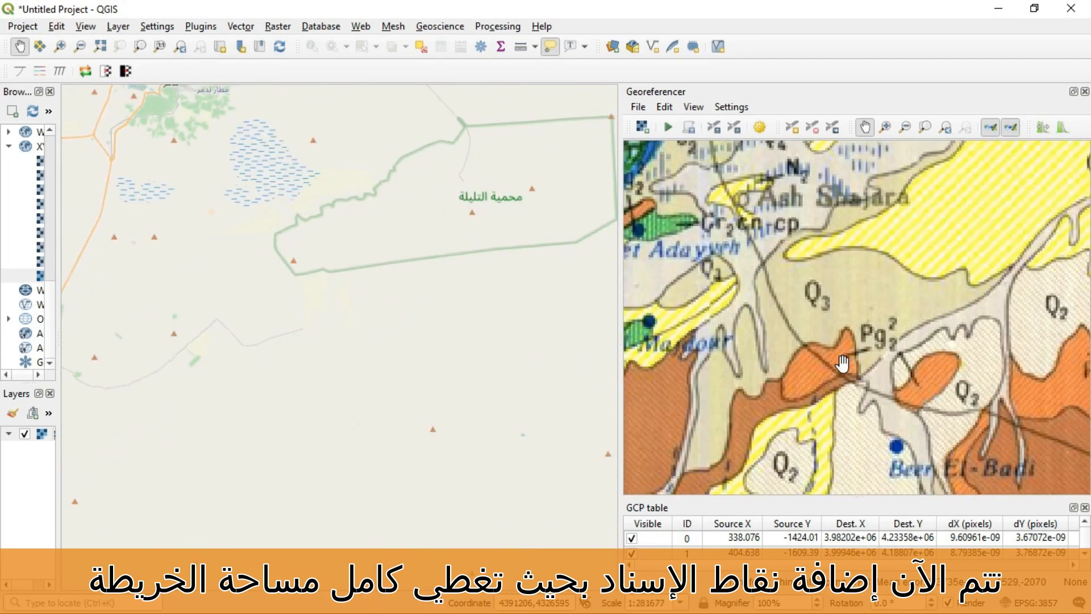
{"action": "scroll", "coordinate": [843, 362], "scroll_direction": "down", "scroll_amount": 1}
{"action": "left_click_drag", "start_coordinate": [793, 284], "coordinate": [881, 342]}
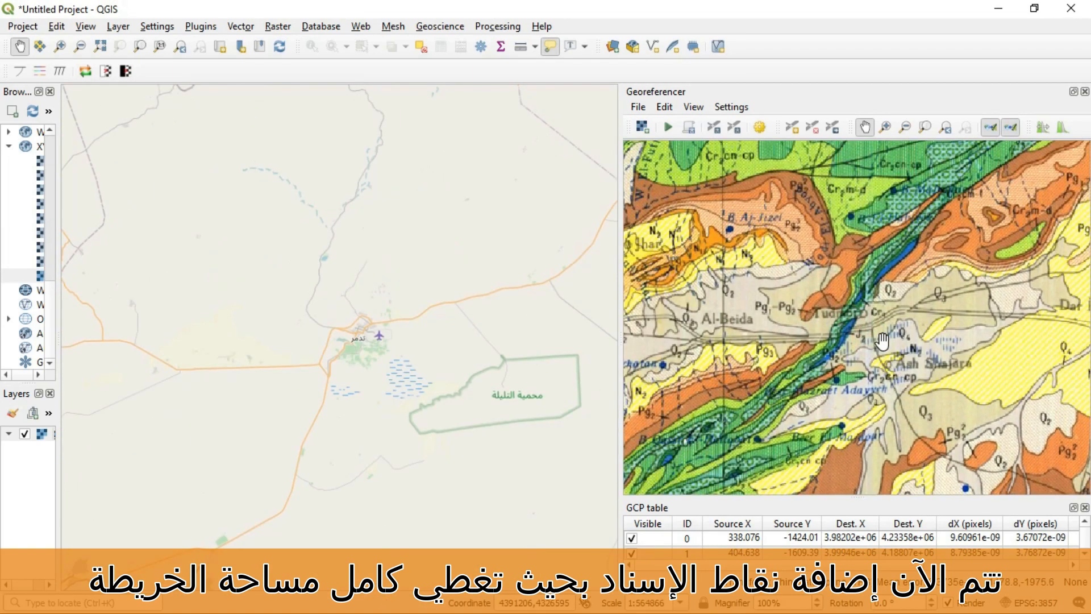
{"action": "scroll", "coordinate": [850, 316], "scroll_direction": "up", "scroll_amount": 1}
{"action": "left_click", "coordinate": [792, 127]}
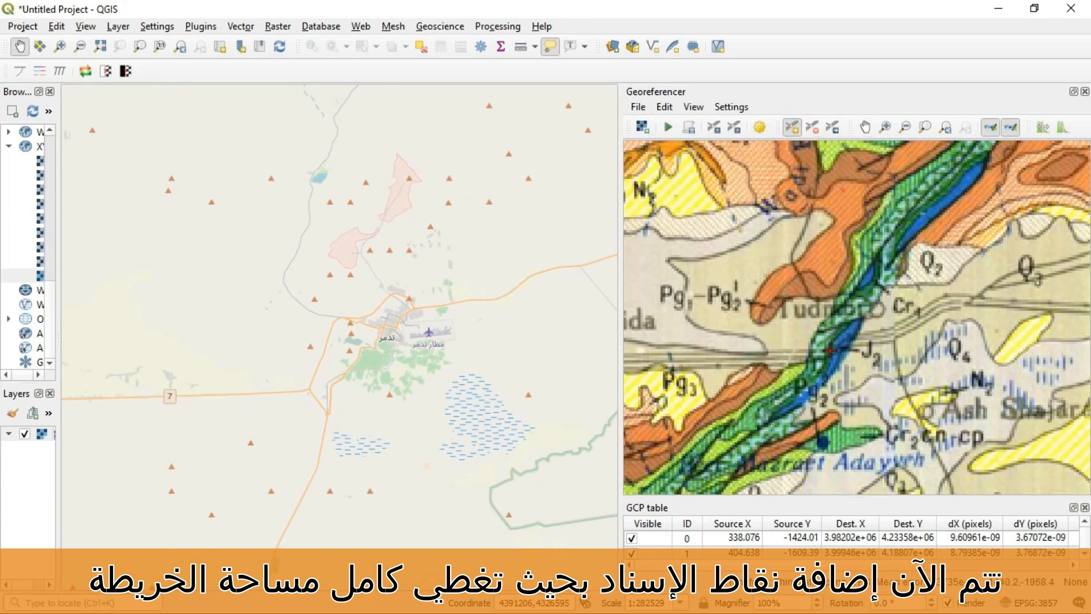
{"action": "left_click", "coordinate": [854, 313]}
{"action": "left_click", "coordinate": [642, 523]}
{"action": "left_click", "coordinate": [379, 327]}
{"action": "left_click", "coordinate": [578, 524]}
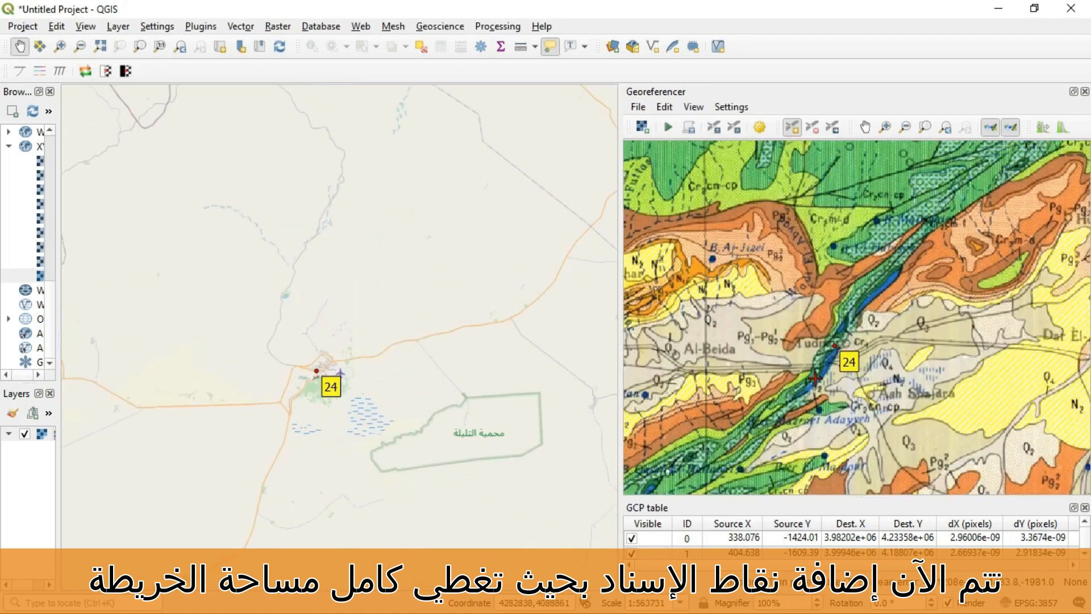
- Run the georeferencing of the geological map with the thin plate spline transform and the control points spread over the map
{"action": "scroll", "coordinate": [818, 430], "scroll_direction": "up", "scroll_amount": 4}
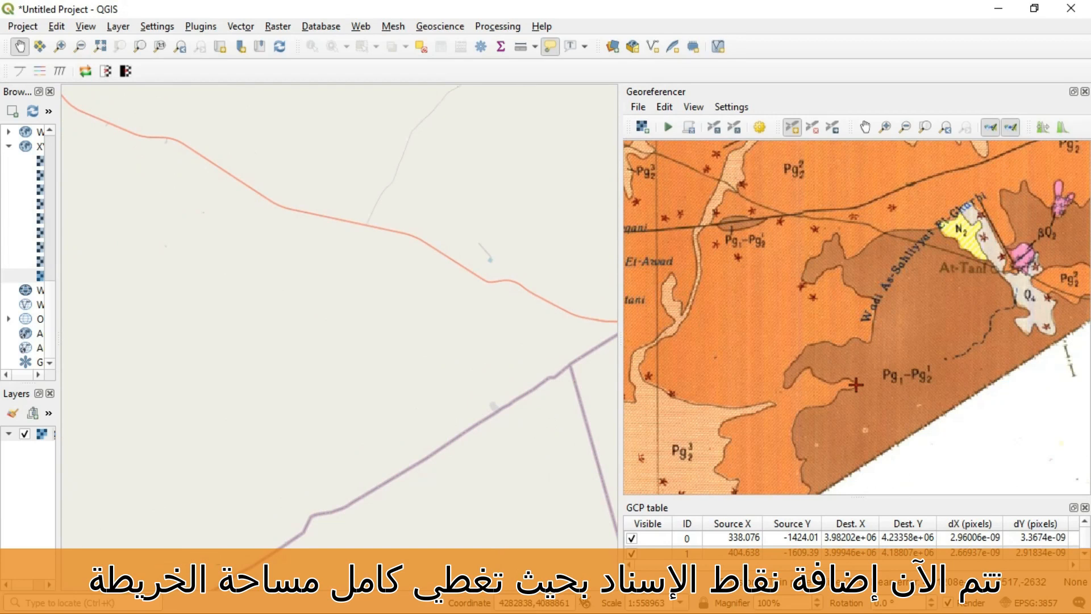
{"action": "scroll", "coordinate": [856, 385], "scroll_direction": "down", "scroll_amount": 5}
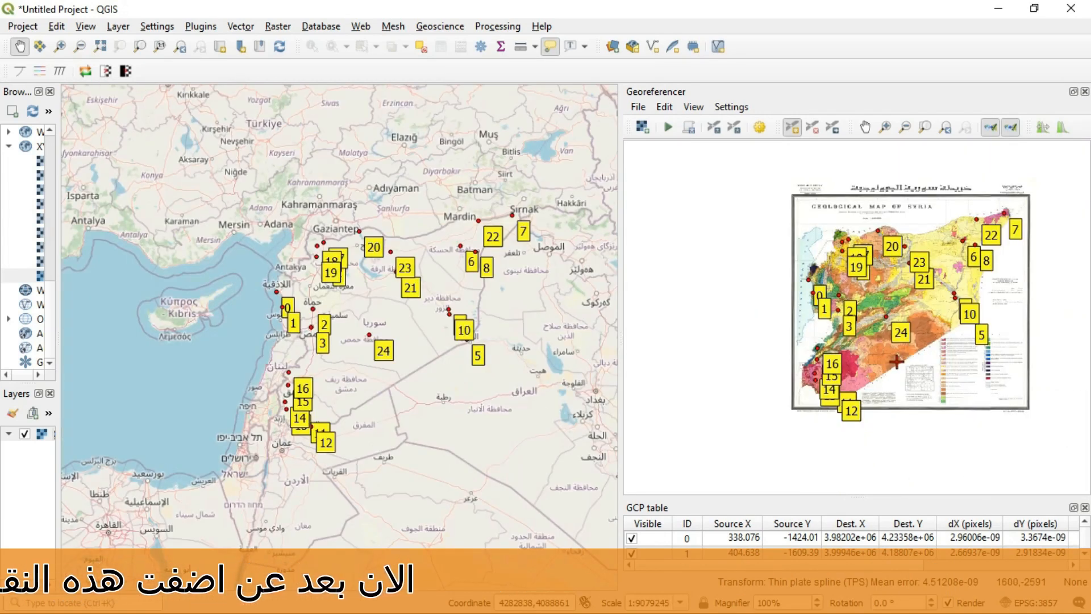
{"action": "left_click", "coordinate": [669, 130]}
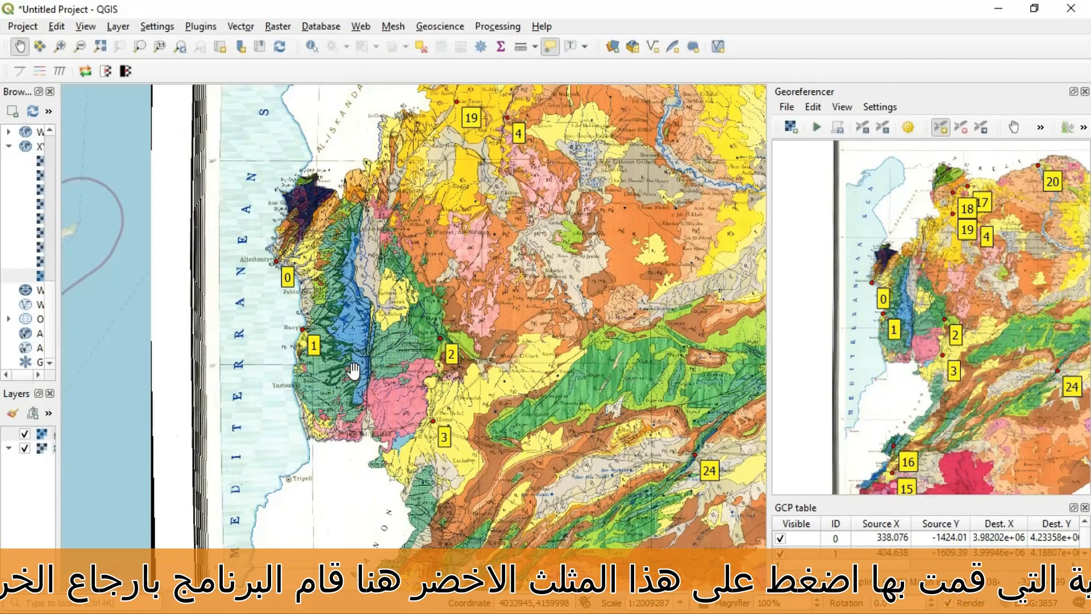
- Set the global opacity of the syria_map_geology_modified layer to 33.7%
{"action": "left_click_drag", "start_coordinate": [57, 331], "coordinate": [323, 339]}
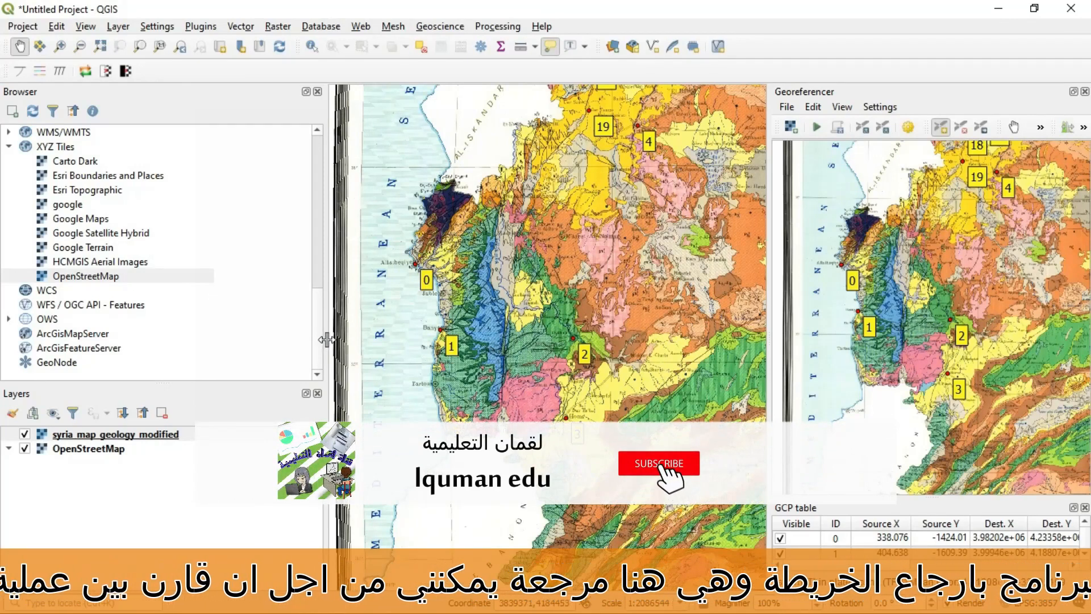
{"action": "left_click", "coordinate": [138, 436]}
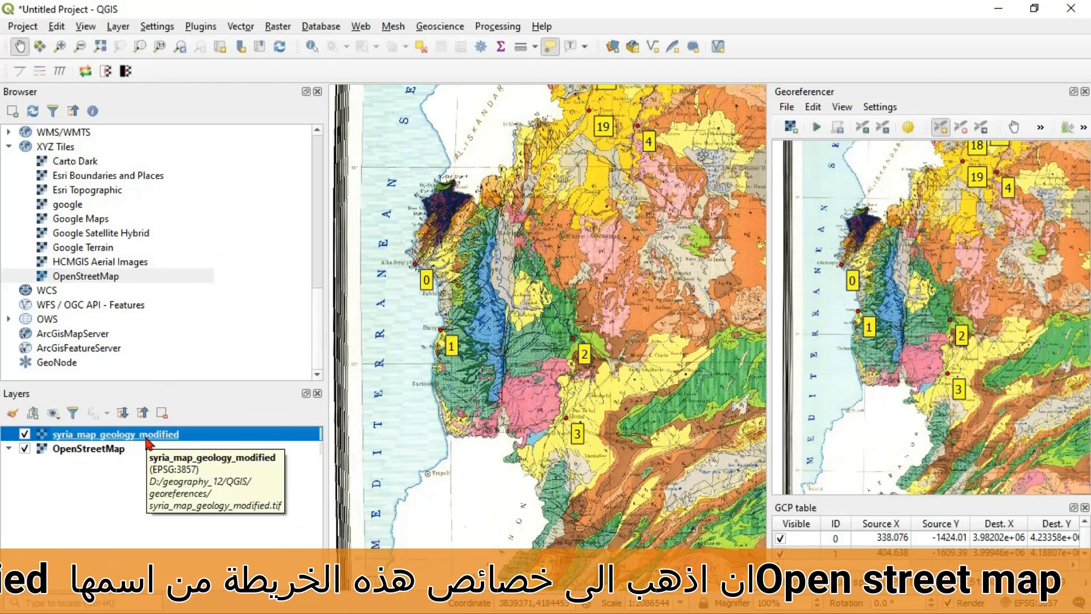
{"action": "right_click", "coordinate": [147, 439]}
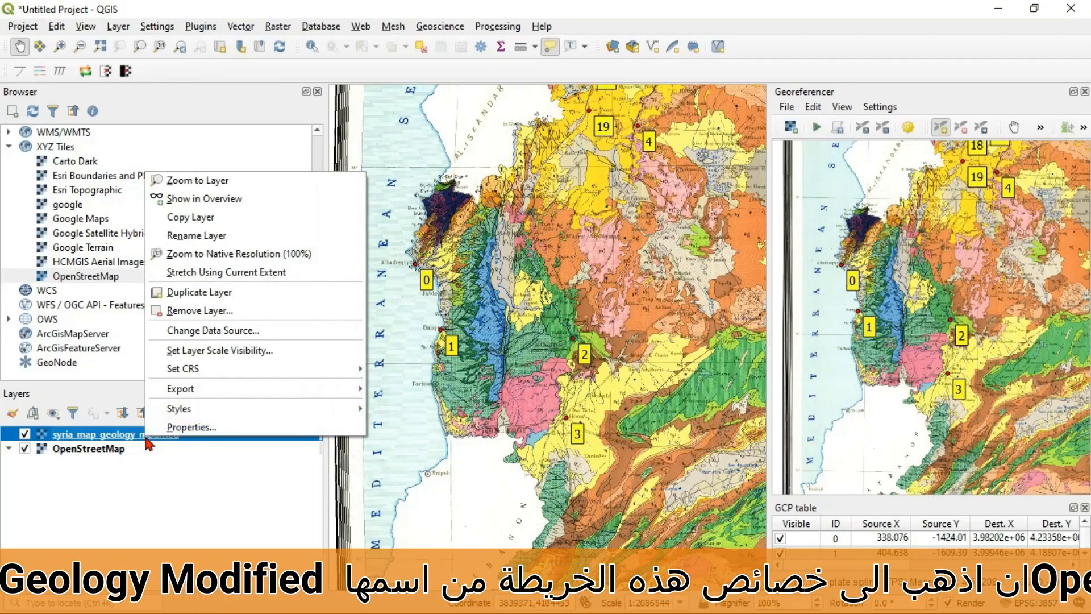
{"action": "left_click", "coordinate": [177, 428]}
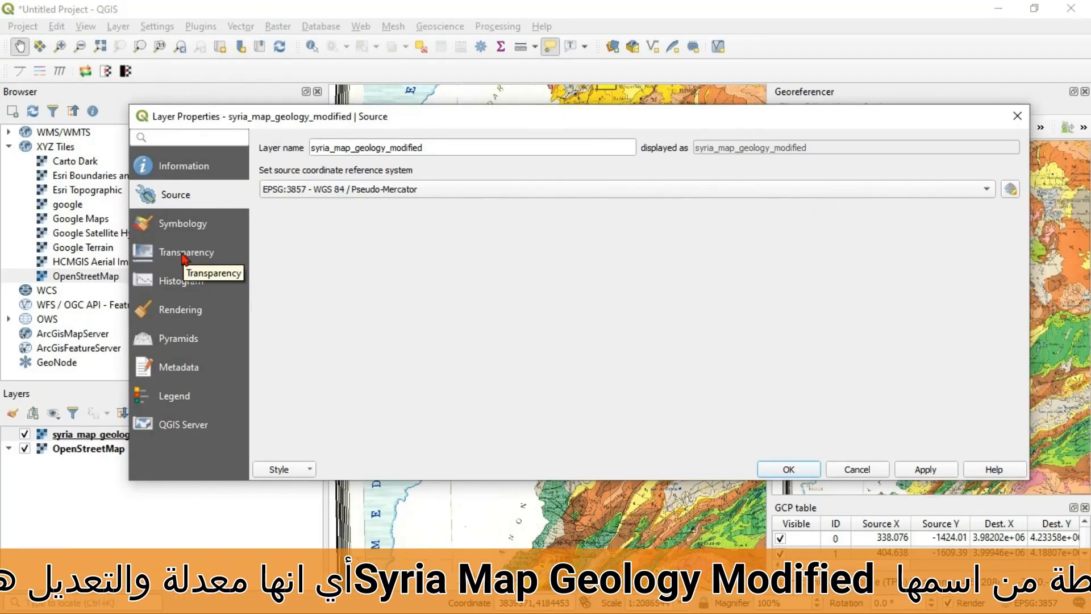
{"action": "left_click", "coordinate": [184, 255]}
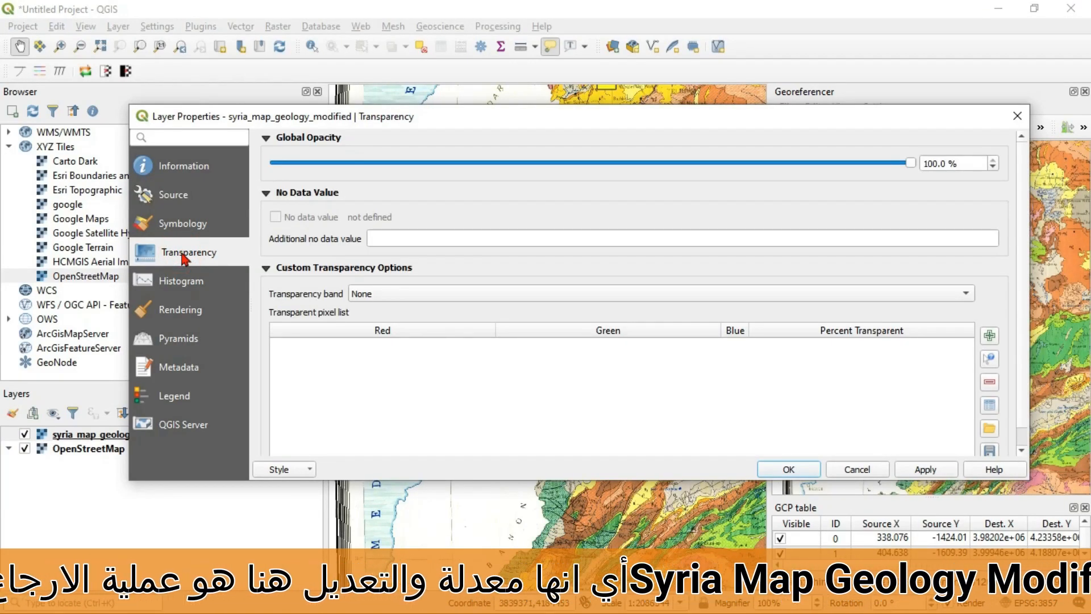
{"action": "left_click_drag", "start_coordinate": [914, 162], "coordinate": [534, 180]}
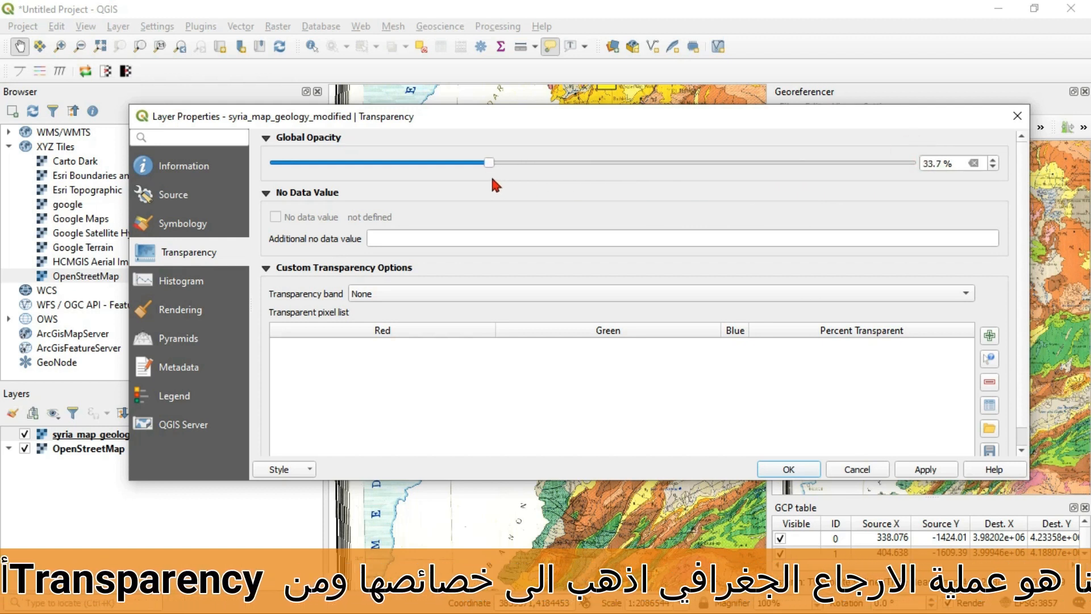
{"action": "left_click", "coordinate": [926, 471]}
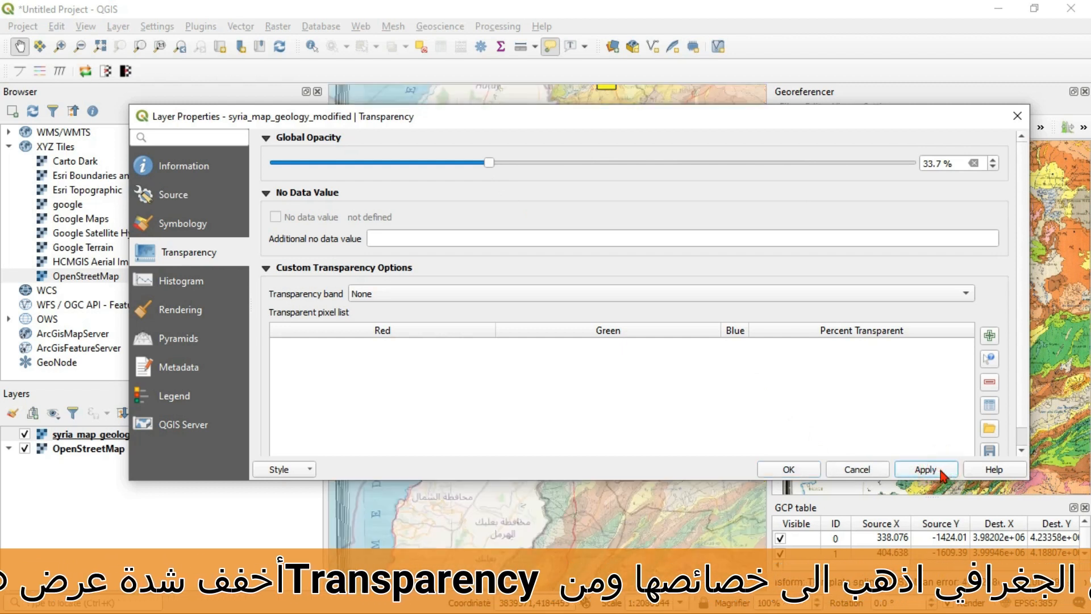
{"action": "left_click", "coordinate": [789, 469]}
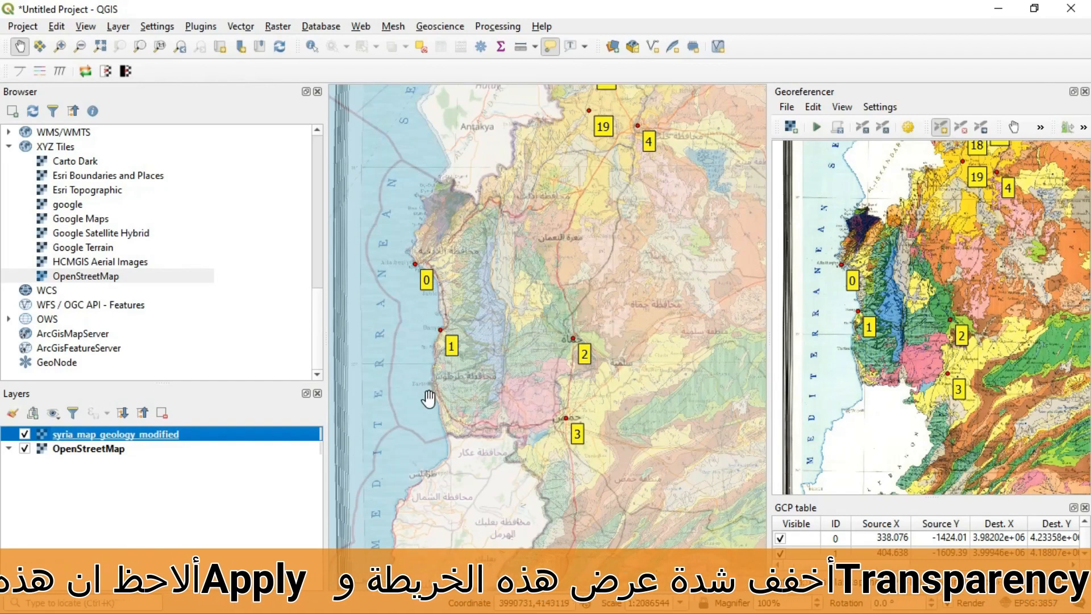
- Check the georeferenced map's fit with OpenStreetMap along the Mediterranean coast and the northern Lebanese border, switching the geology layer off and on
{"action": "scroll", "coordinate": [444, 420], "scroll_direction": "up", "scroll_amount": 1}
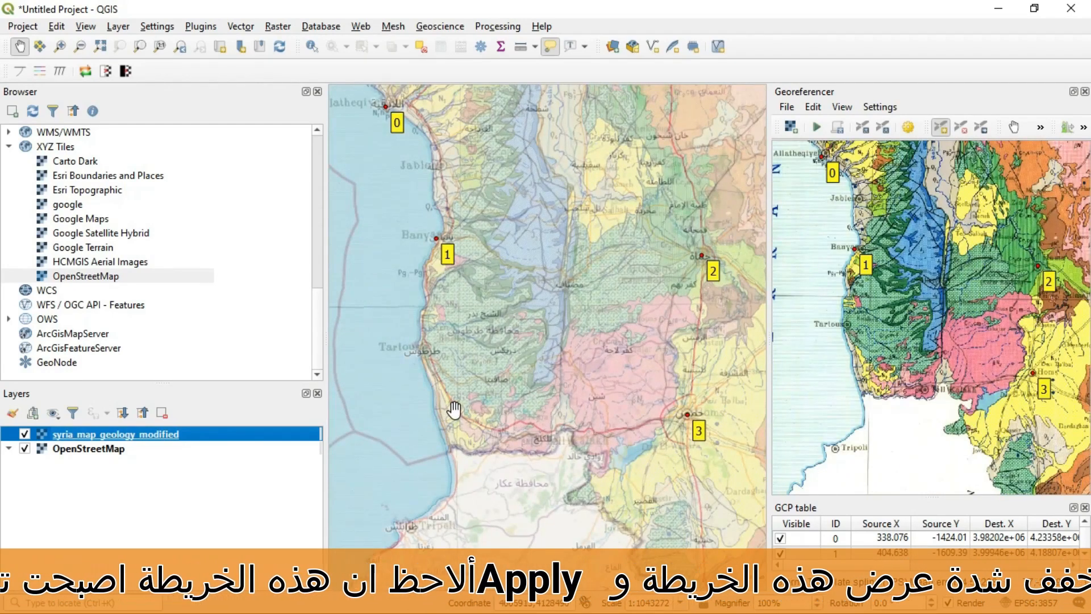
{"action": "scroll", "coordinate": [453, 409], "scroll_direction": "up", "scroll_amount": 1}
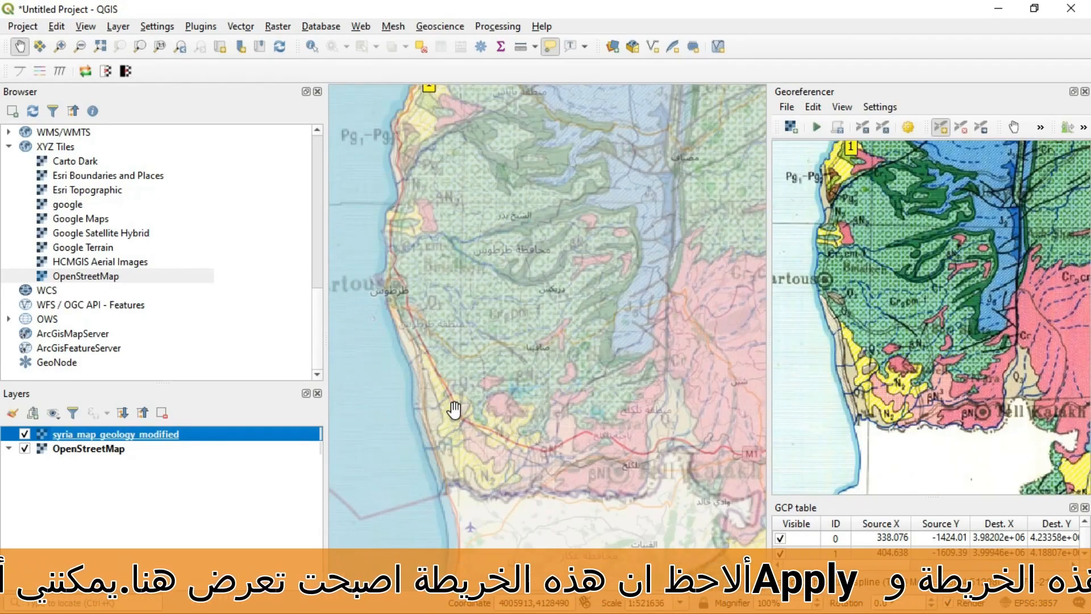
{"action": "scroll", "coordinate": [453, 409], "scroll_direction": "down", "scroll_amount": 1}
{"action": "mouse_move", "coordinate": [655, 489]}
{"action": "left_mouse_down"}
{"action": "mouse_move", "coordinate": [592, 390]}
{"action": "mouse_move", "coordinate": [531, 348]}
{"action": "left_mouse_up"}
{"action": "left_click_drag", "start_coordinate": [506, 502], "coordinate": [551, 360]}
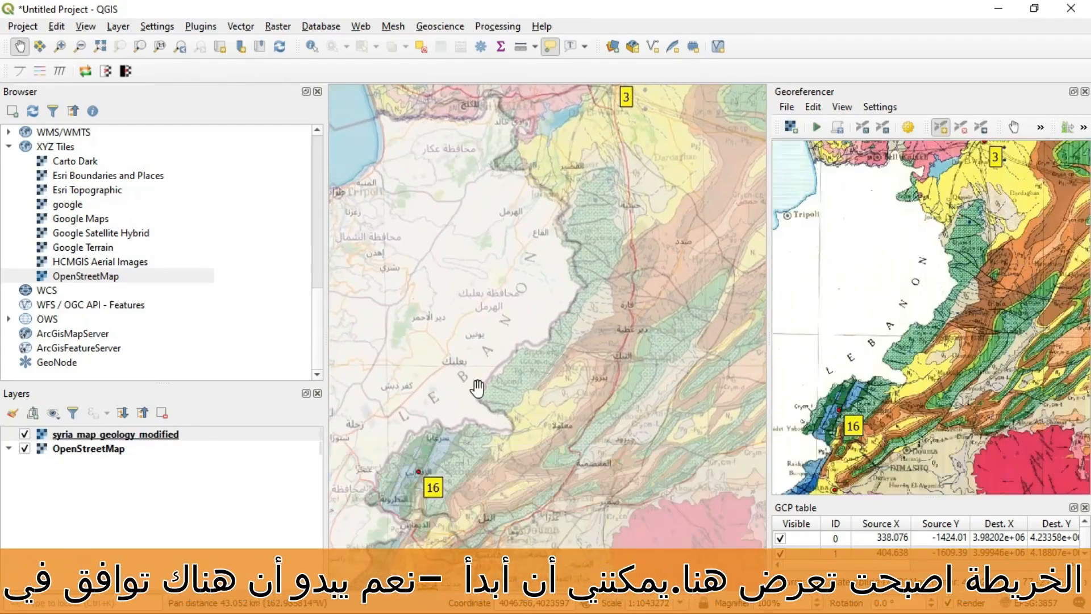
{"action": "left_click", "coordinate": [24, 434]}
{"action": "left_click", "coordinate": [25, 434]}
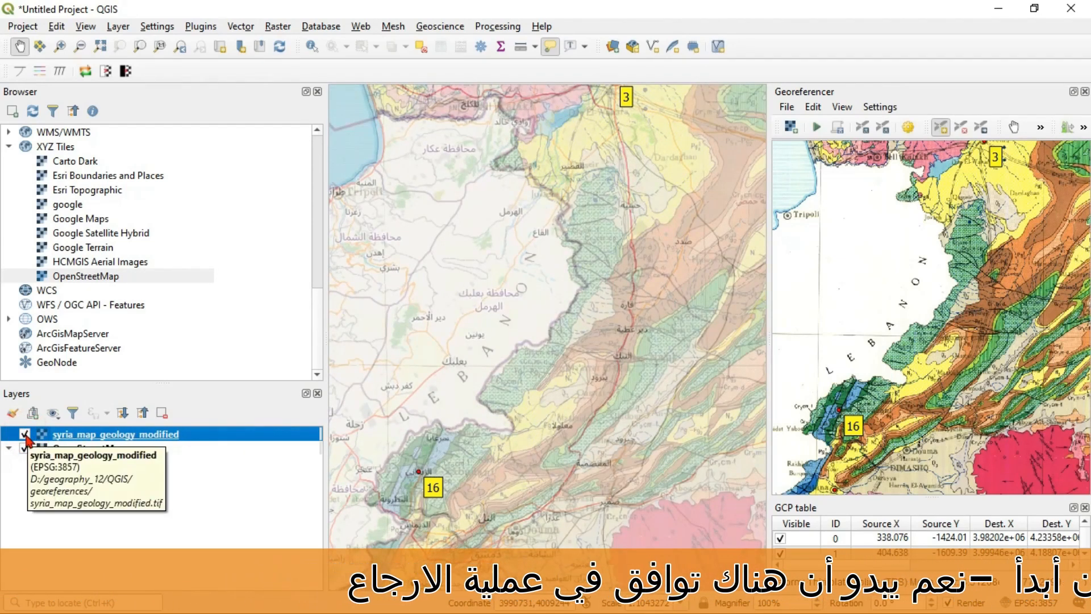
- Compare the geology layer with OpenStreetMap around Damascus and the southwestern and southern borders of Syria by toggling its visibility
{"action": "left_click_drag", "start_coordinate": [520, 494], "coordinate": [519, 343]}
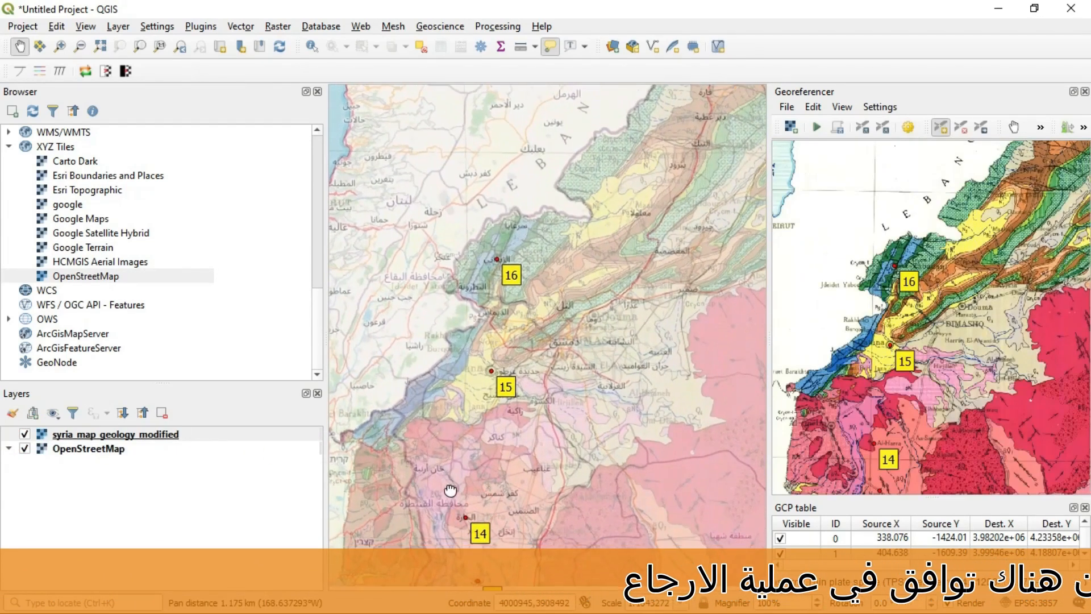
{"action": "left_click_drag", "start_coordinate": [452, 487], "coordinate": [485, 329]}
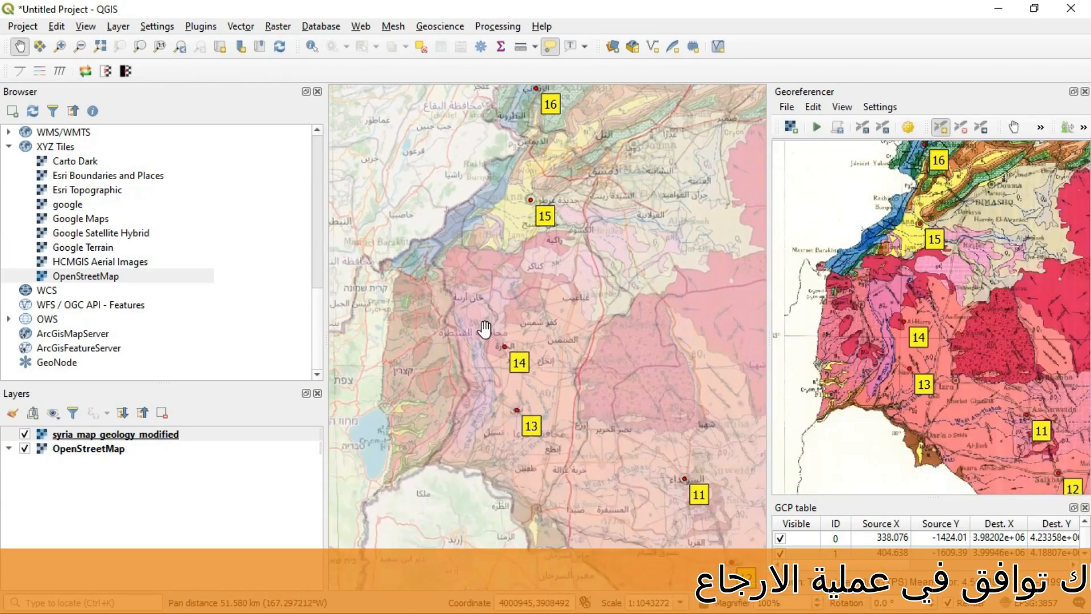
{"action": "left_click", "coordinate": [26, 435]}
{"action": "left_click", "coordinate": [25, 435]}
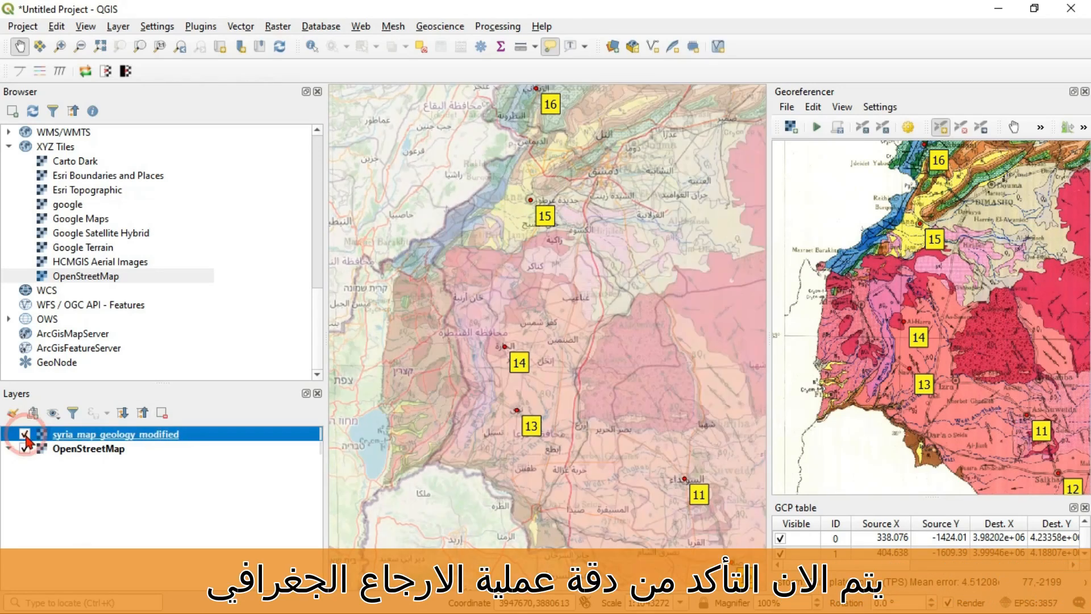
{"action": "left_click_drag", "start_coordinate": [636, 522], "coordinate": [468, 229]}
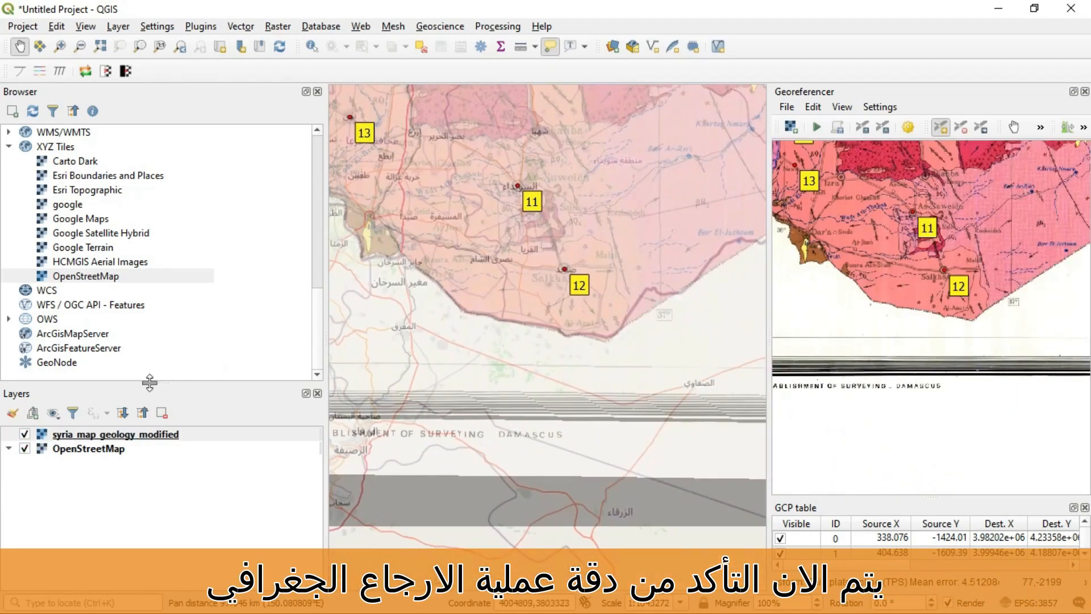
{"action": "left_click", "coordinate": [26, 435]}
- Inspect the overlay along the Euphrates valley and the Iraqi border in eastern Syria, hiding and showing the geology layer
{"action": "left_click_drag", "start_coordinate": [747, 343], "coordinate": [645, 473]}
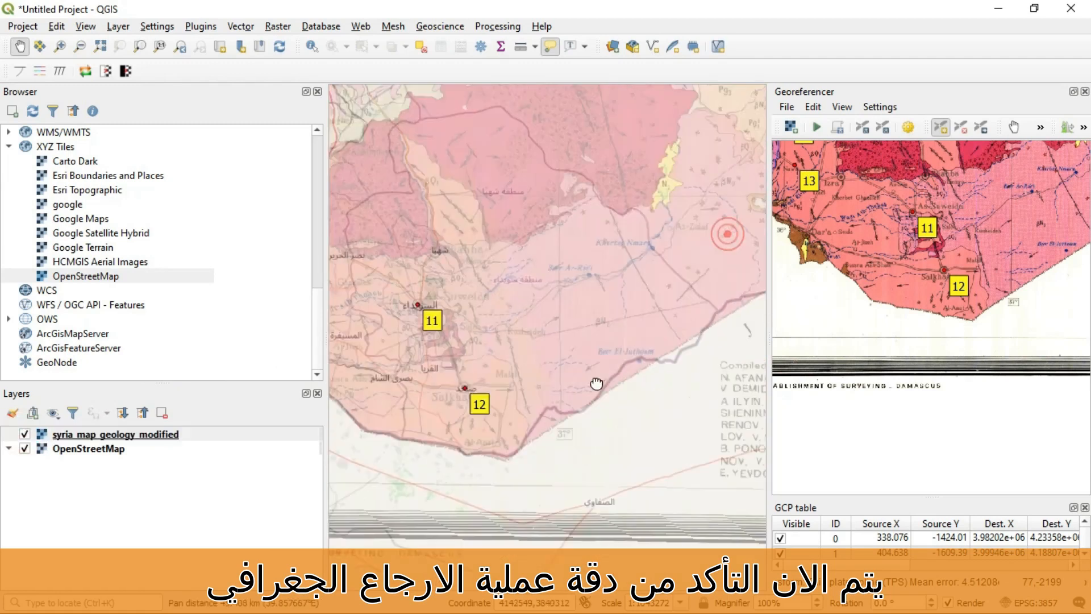
{"action": "scroll", "coordinate": [492, 489], "scroll_direction": "up", "scroll_amount": 5}
{"action": "scroll", "coordinate": [492, 488], "scroll_direction": "down", "scroll_amount": 5}
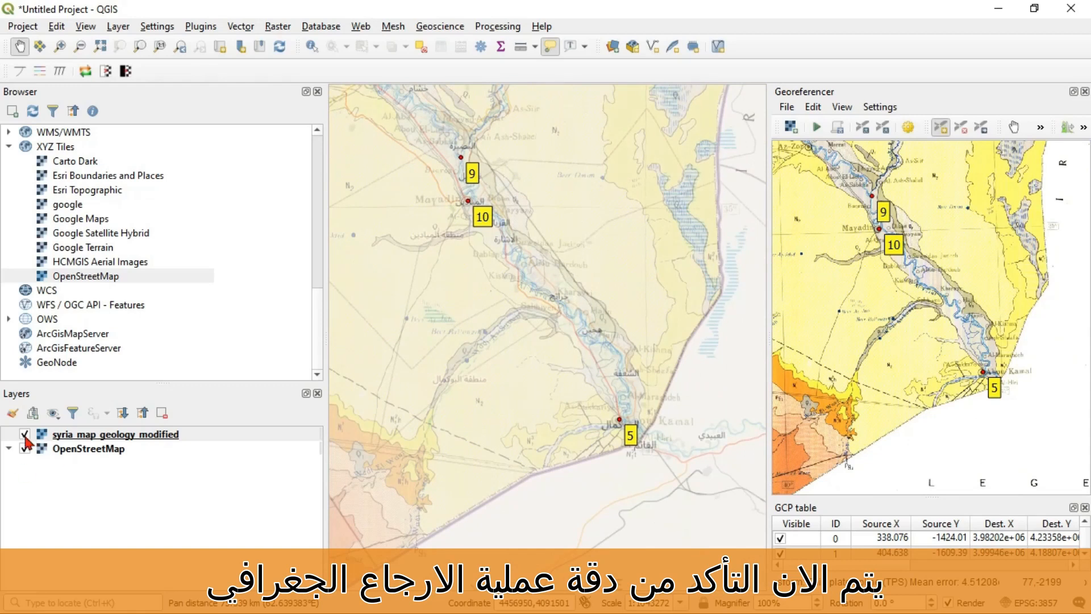
{"action": "left_click_drag", "start_coordinate": [659, 220], "coordinate": [648, 485]}
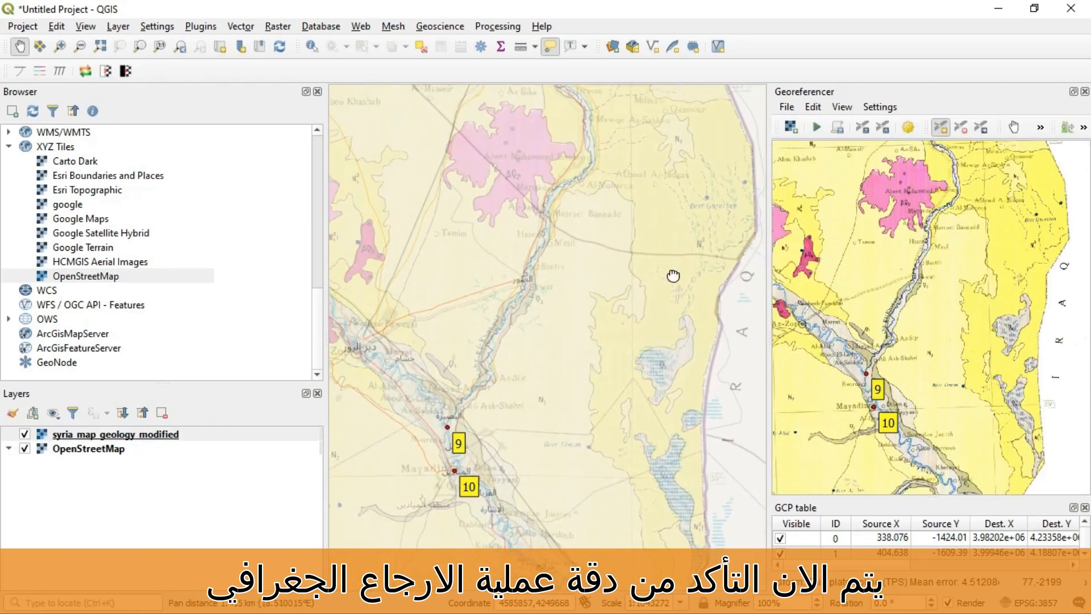
{"action": "left_click_drag", "start_coordinate": [669, 273], "coordinate": [557, 483]}
{"action": "left_click", "coordinate": [26, 434]}
{"action": "left_click", "coordinate": [26, 434]}
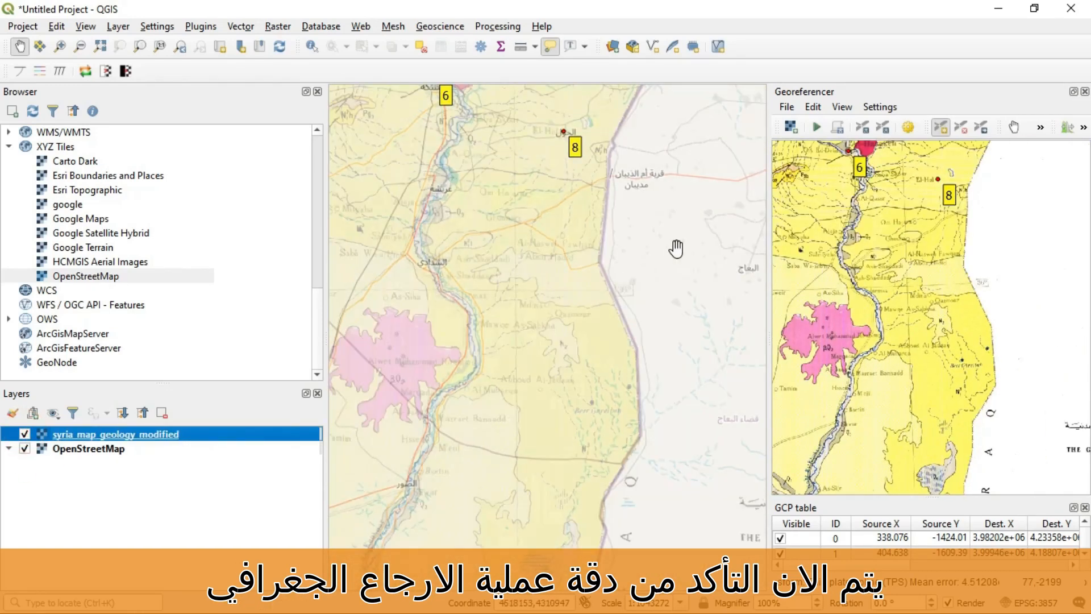
- Examine how the geology layer matches the border in Syria's northeastern corner and along the northern Turkish frontier, toggling its visibility
{"action": "left_click_drag", "start_coordinate": [677, 248], "coordinate": [674, 505]}
{"action": "left_click_drag", "start_coordinate": [640, 396], "coordinate": [371, 455]}
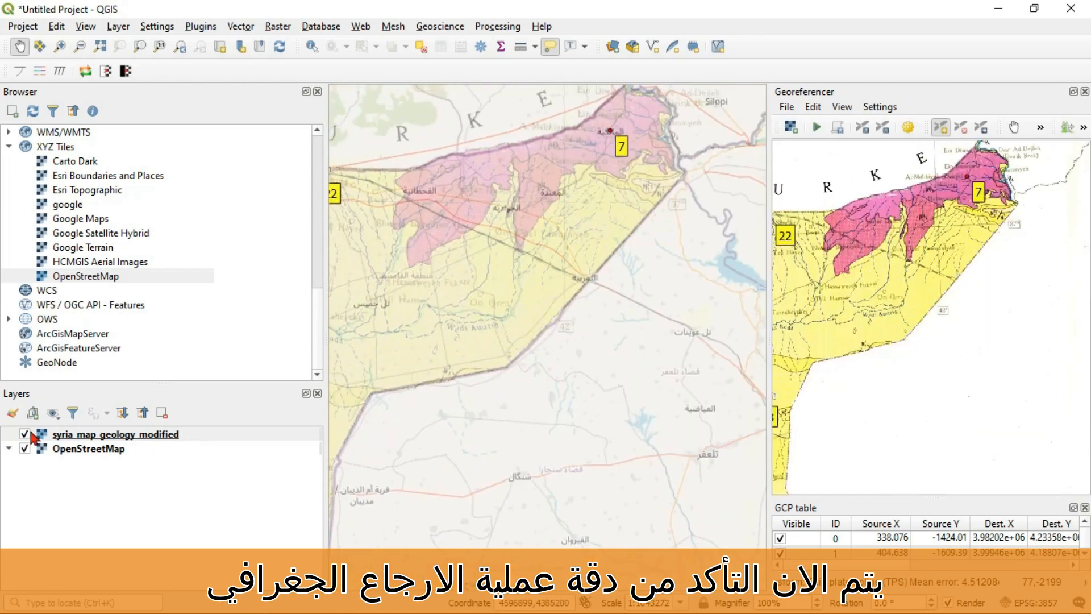
{"action": "left_click", "coordinate": [25, 434]}
{"action": "left_click", "coordinate": [25, 434]}
{"action": "left_click_drag", "start_coordinate": [449, 236], "coordinate": [732, 386]}
{"action": "left_click_drag", "start_coordinate": [391, 391], "coordinate": [645, 264]}
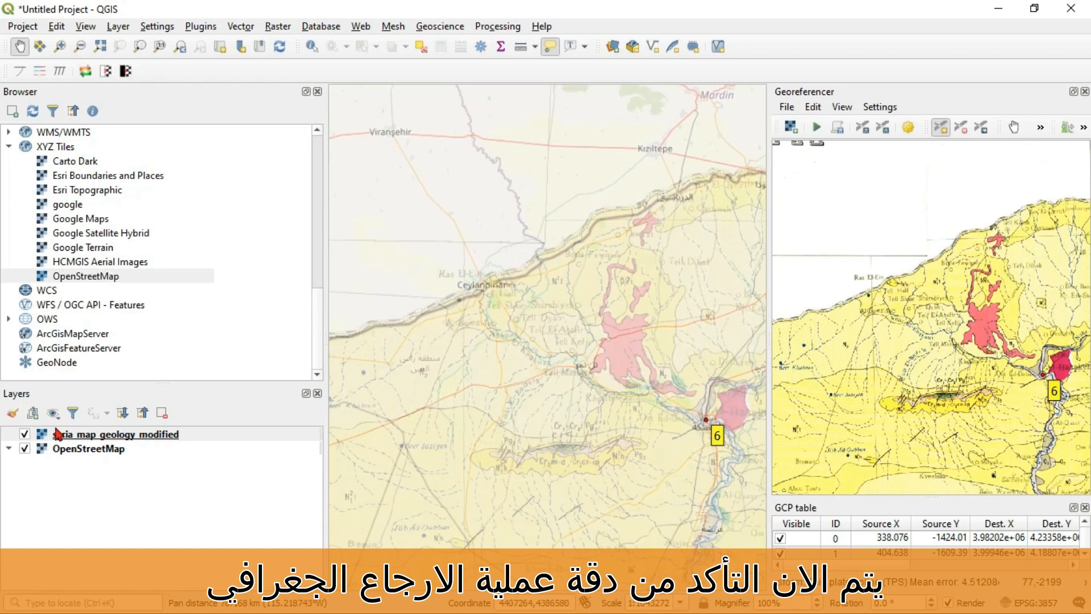
{"action": "left_click", "coordinate": [25, 434]}
{"action": "left_click", "coordinate": [25, 434]}
- Examine the border alignment in northwestern Syria around Afrin, toggling the geology layer against OpenStreetMap and inspecting the area up close
{"action": "left_click_drag", "start_coordinate": [432, 284], "coordinate": [658, 366]}
{"action": "left_click_drag", "start_coordinate": [390, 280], "coordinate": [705, 432]}
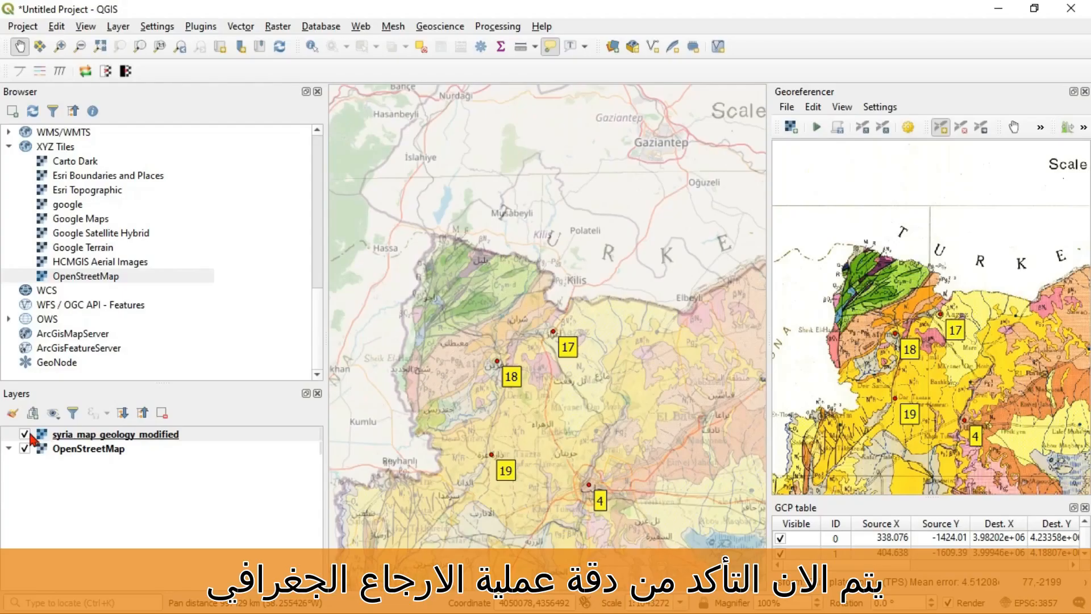
{"action": "left_click", "coordinate": [25, 434]}
{"action": "double_click", "coordinate": [25, 436]}
{"action": "key", "text": "Return"}
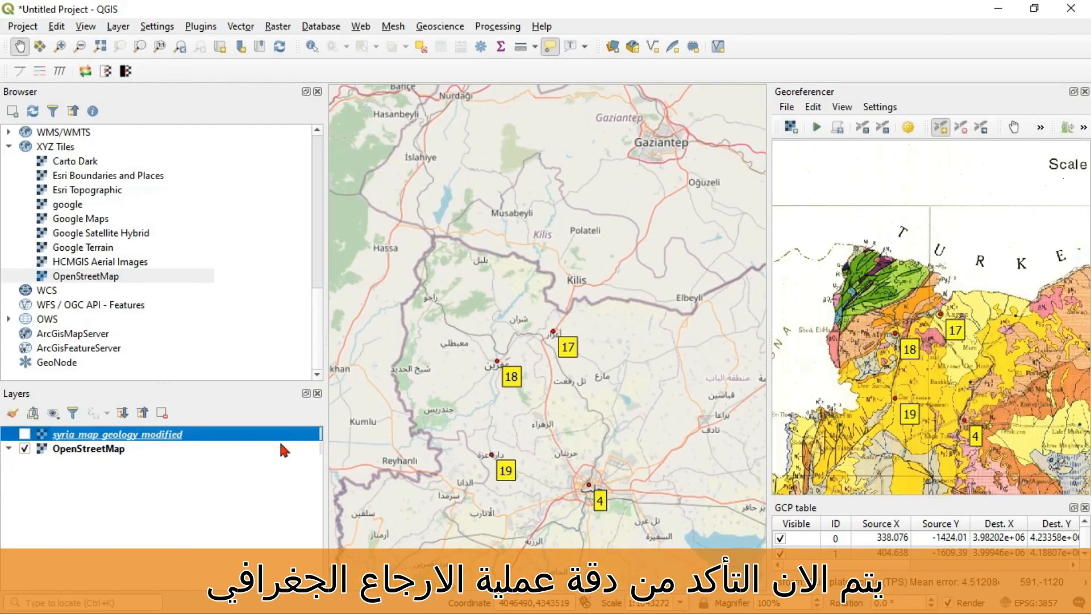
{"action": "left_click", "coordinate": [25, 435]}
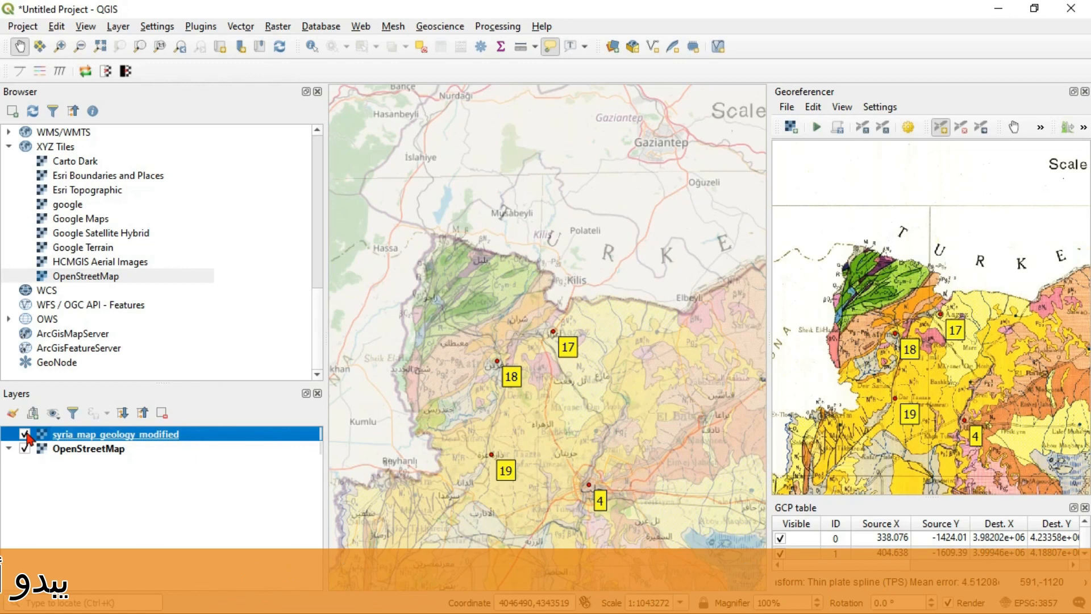
{"action": "left_click_drag", "start_coordinate": [392, 357], "coordinate": [461, 376]}
{"action": "scroll", "coordinate": [462, 376], "scroll_direction": "up", "scroll_amount": 1}
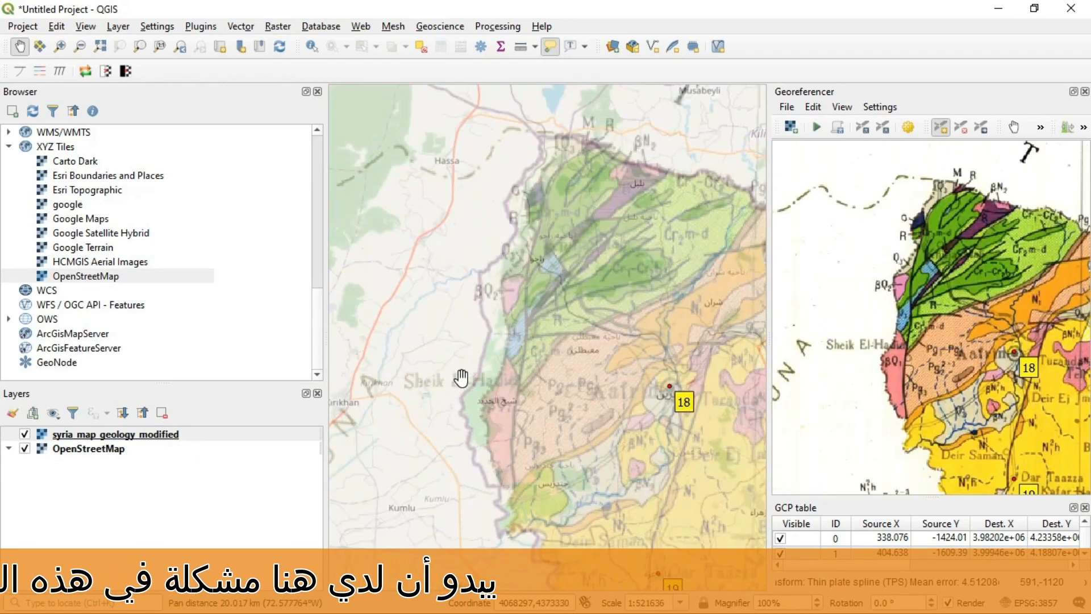
{"action": "left_click_drag", "start_coordinate": [537, 369], "coordinate": [428, 377]}
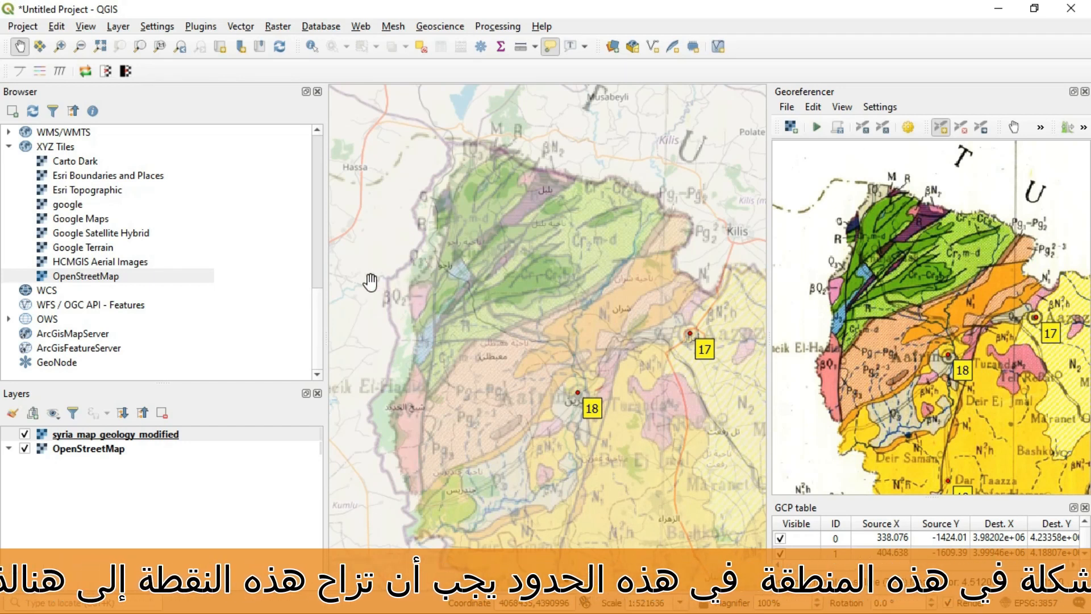
- Remove the syria_map_geology_modified layer from the project
{"action": "left_click", "coordinate": [100, 438]}
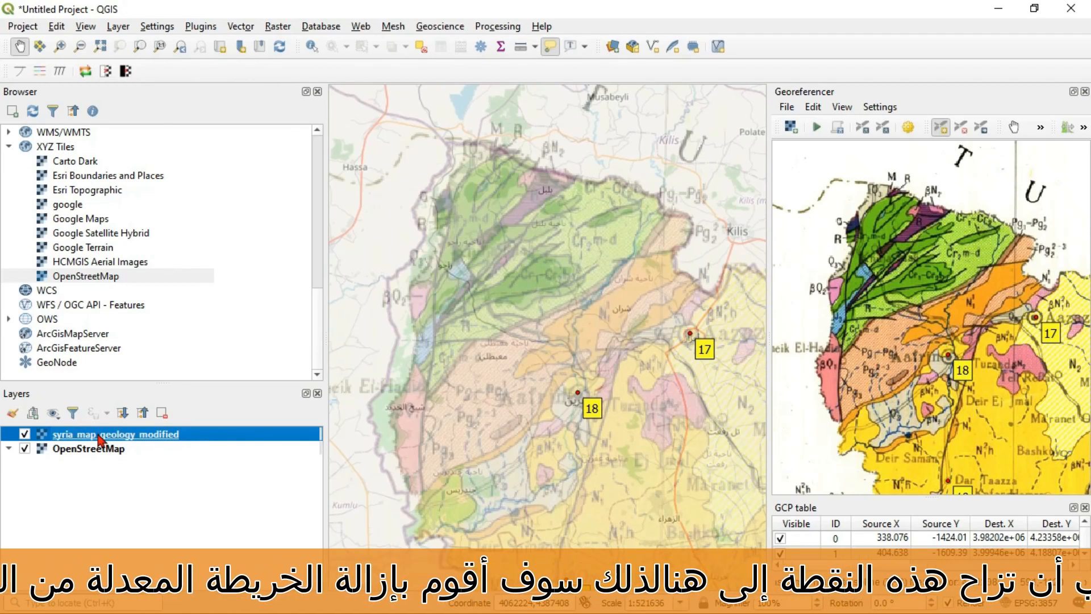
{"action": "left_click", "coordinate": [165, 413]}
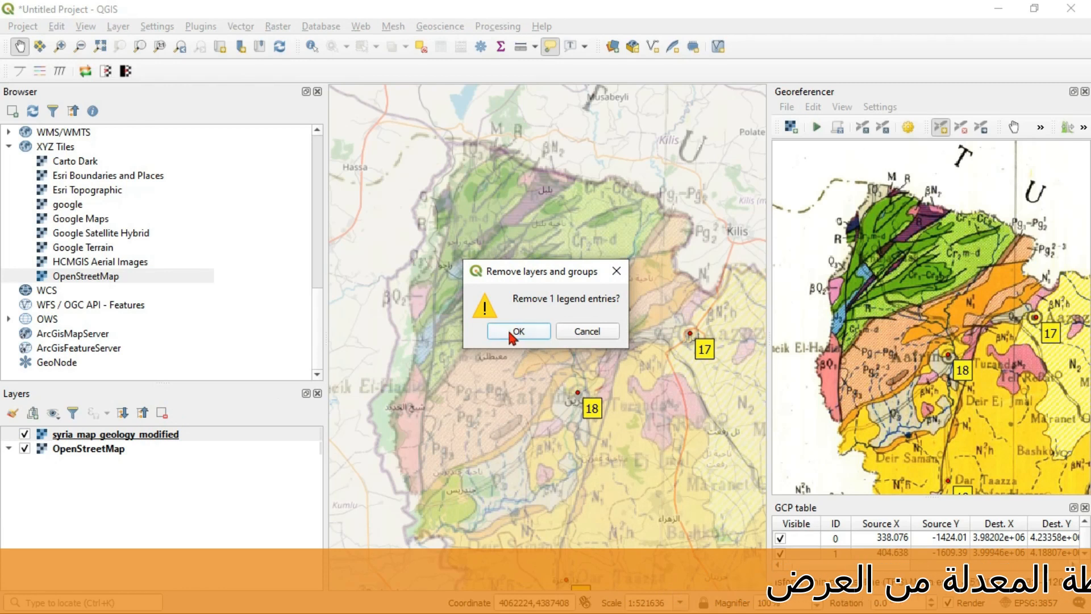
{"action": "left_click", "coordinate": [517, 331]}
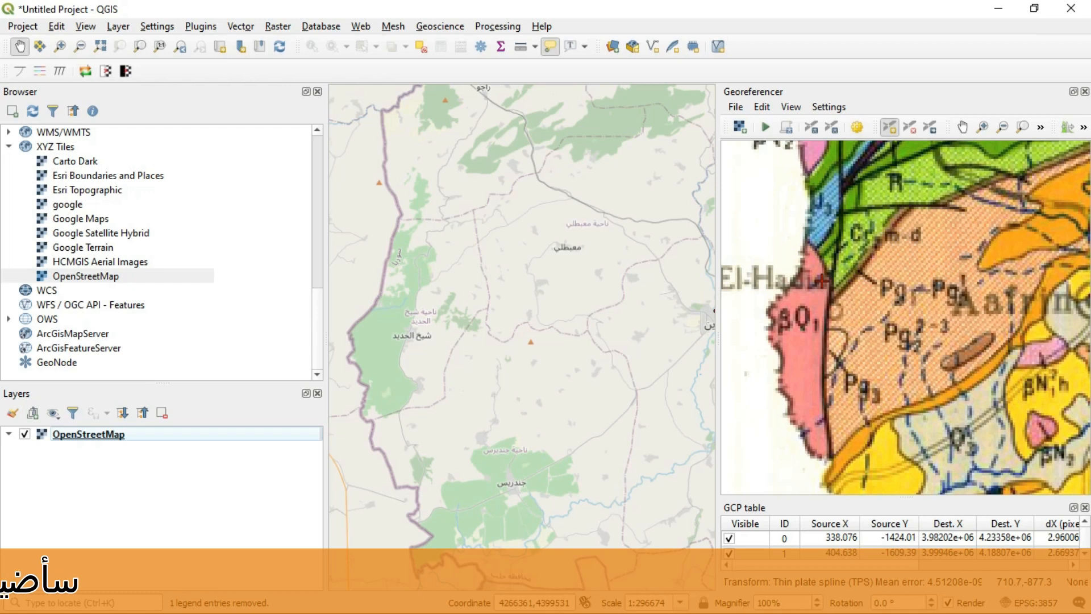
- Add a control point at Sheikh El-Hadid, west of Afrin, taking its coordinates from the same town on the map canvas
{"action": "left_click", "coordinate": [752, 324]}
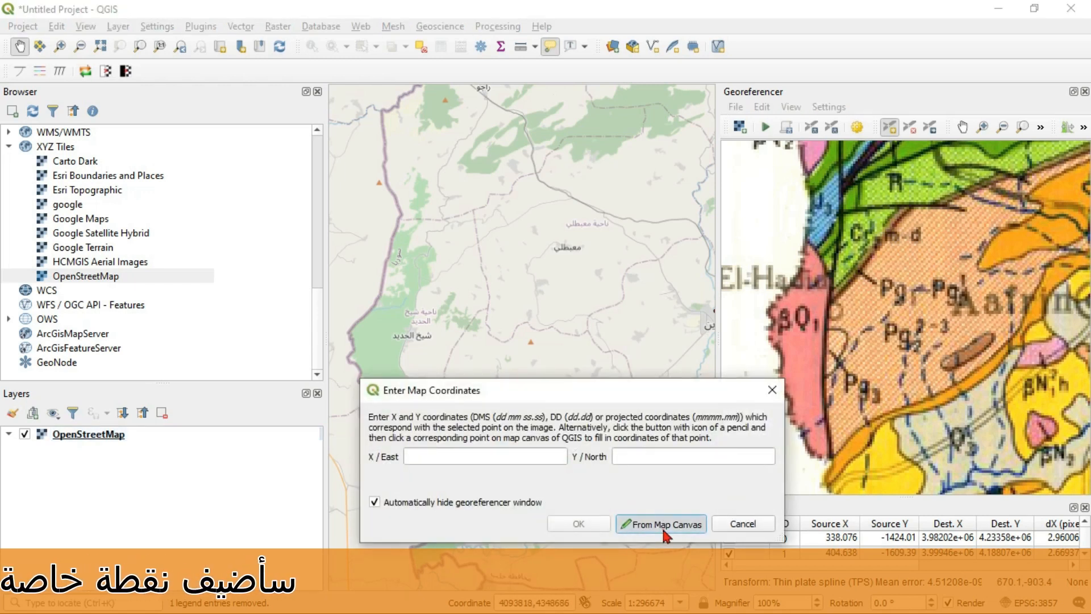
{"action": "left_click", "coordinate": [682, 524]}
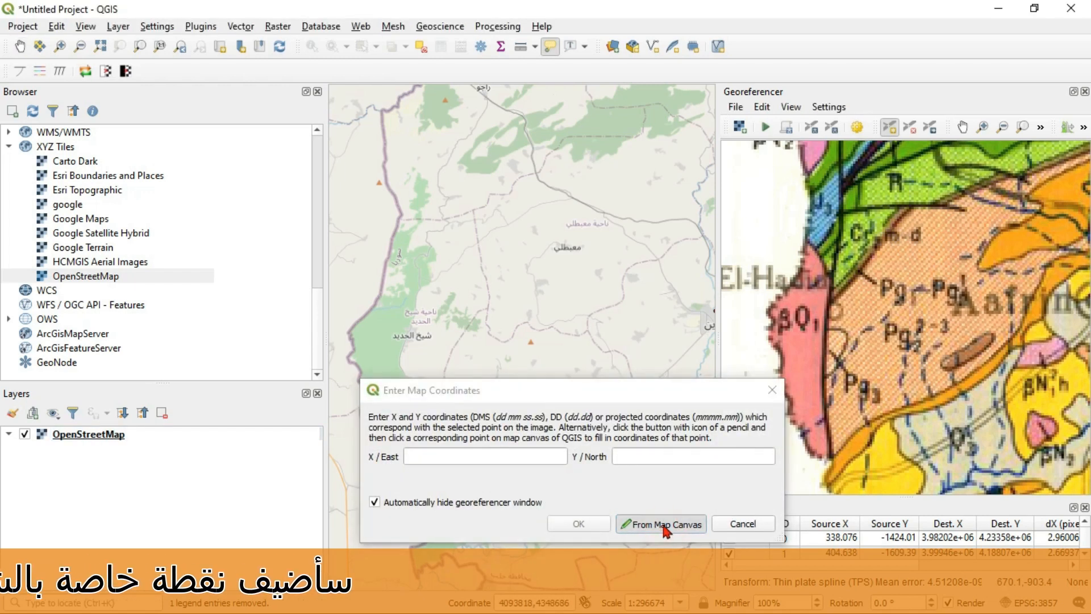
{"action": "left_click", "coordinate": [415, 315]}
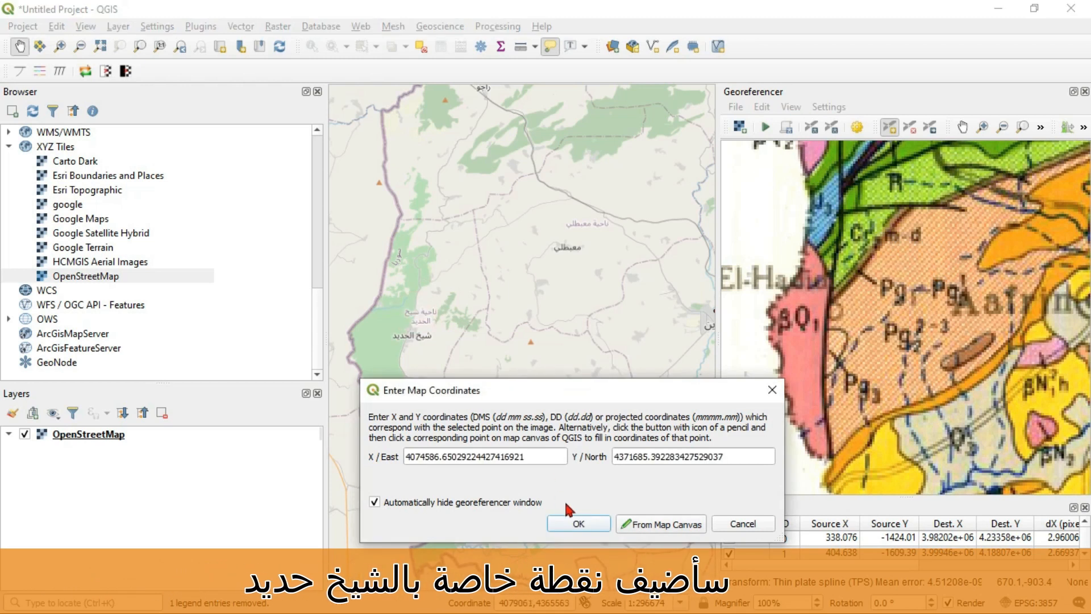
{"action": "left_click", "coordinate": [577, 523]}
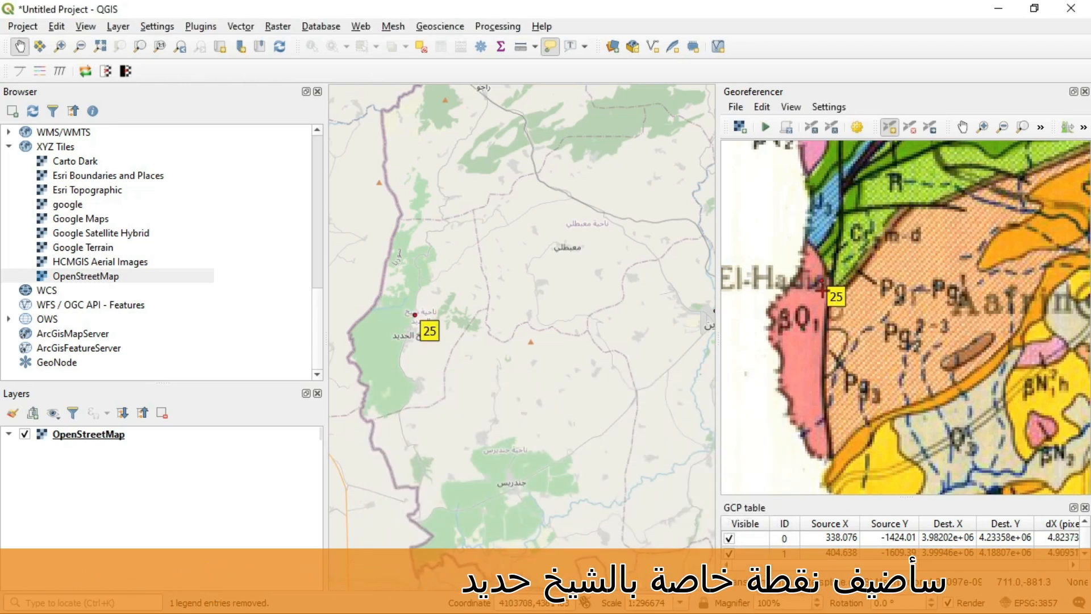
- Add a control point at Syria's northwestern border corner, west of the M label, taking its coordinates from the matching border bend on the map canvas
{"action": "left_click", "coordinate": [965, 128]}
{"action": "left_click_drag", "start_coordinate": [872, 210], "coordinate": [855, 378]}
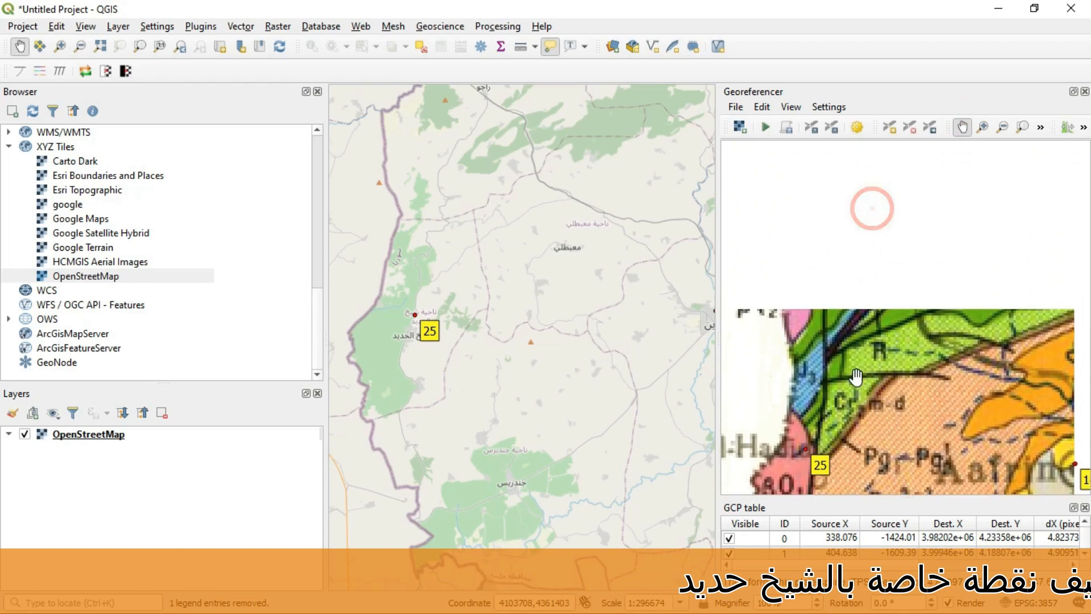
{"action": "left_click_drag", "start_coordinate": [879, 272], "coordinate": [855, 343]}
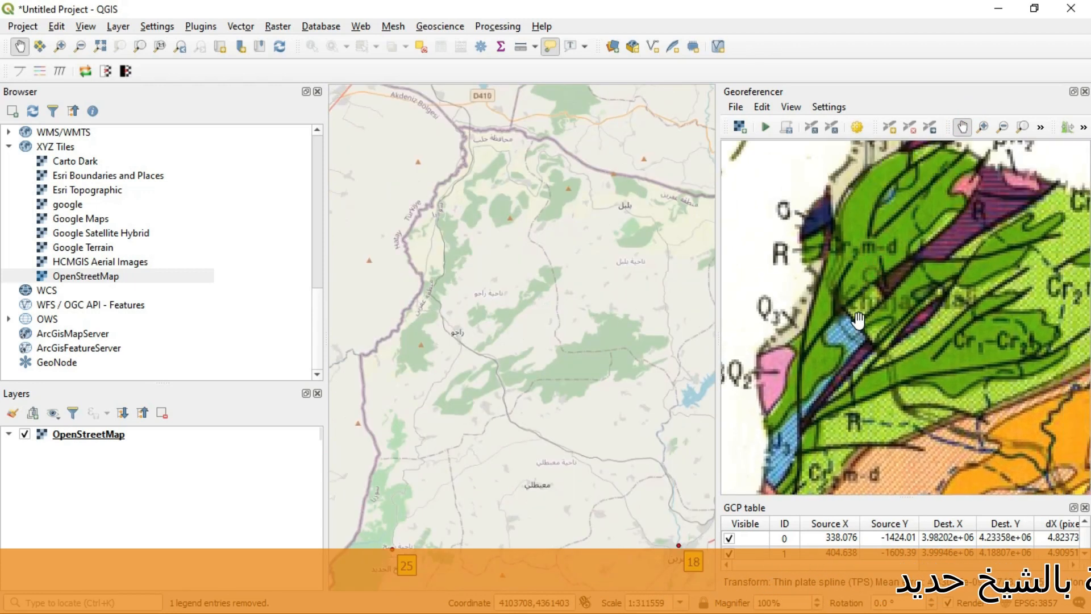
{"action": "left_click_drag", "start_coordinate": [911, 287], "coordinate": [876, 355]}
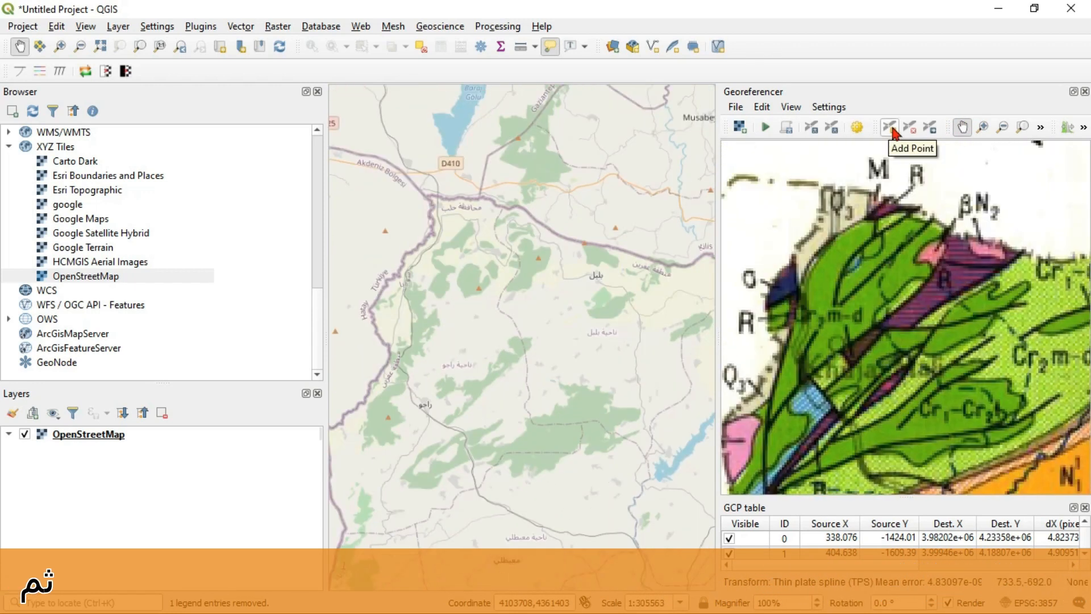
{"action": "left_click", "coordinate": [892, 129]}
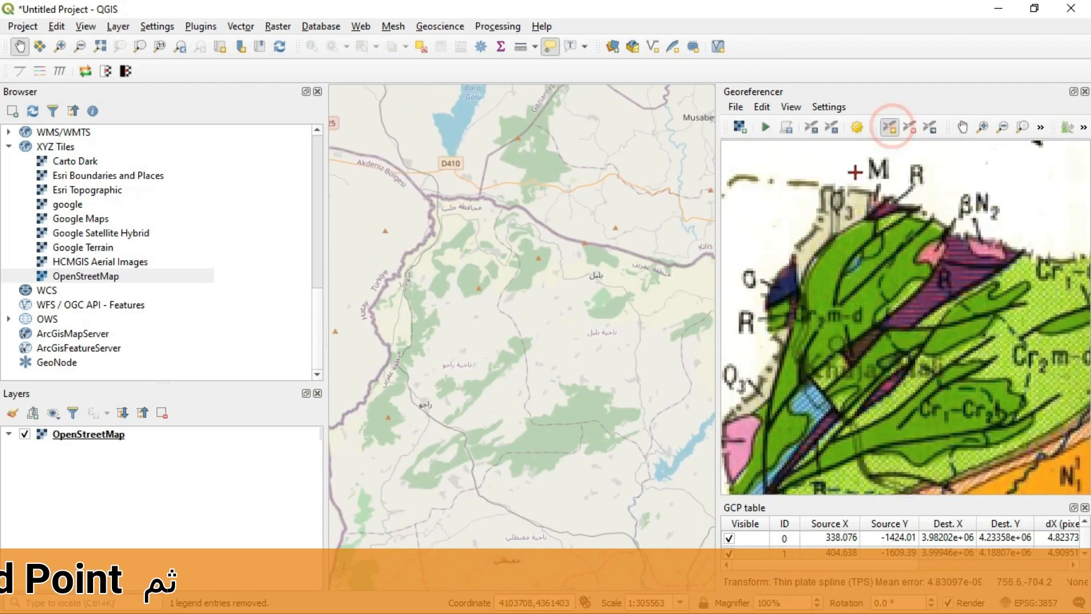
{"action": "left_click", "coordinate": [822, 187]}
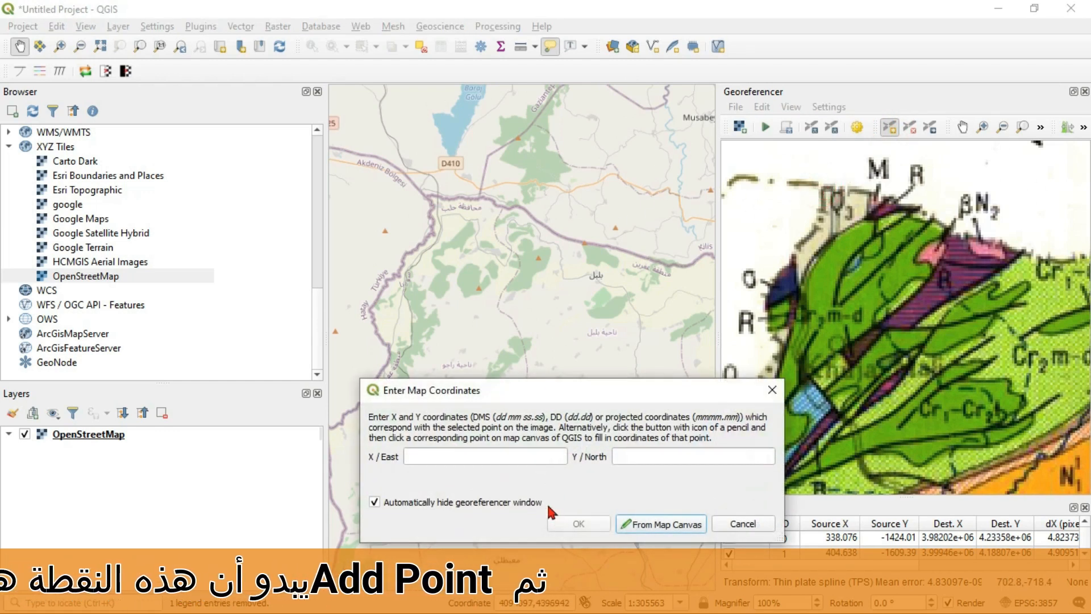
{"action": "left_click", "coordinate": [659, 528]}
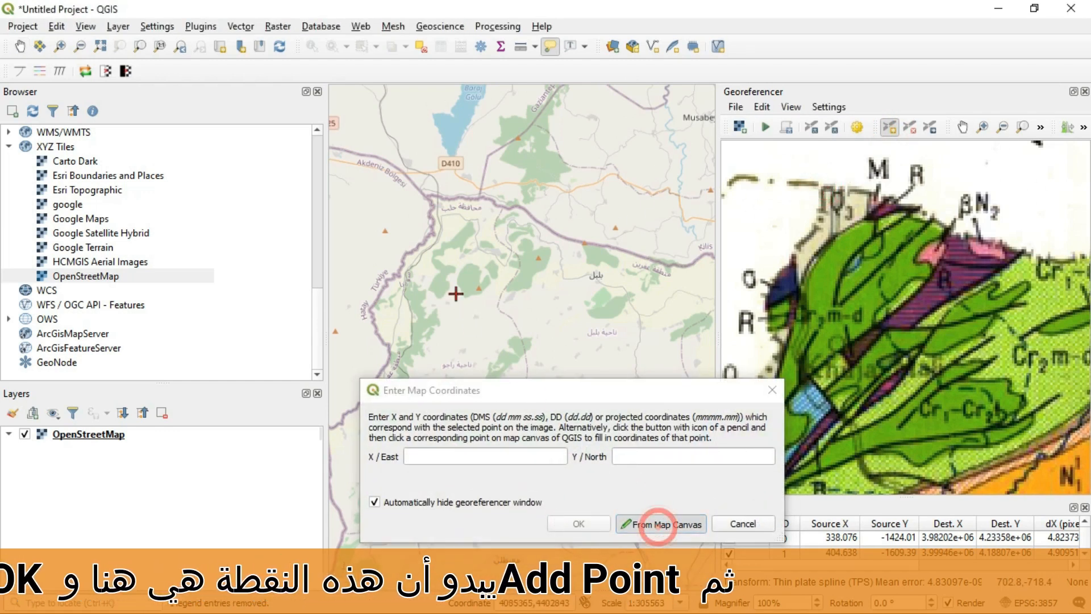
{"action": "left_click", "coordinate": [427, 200]}
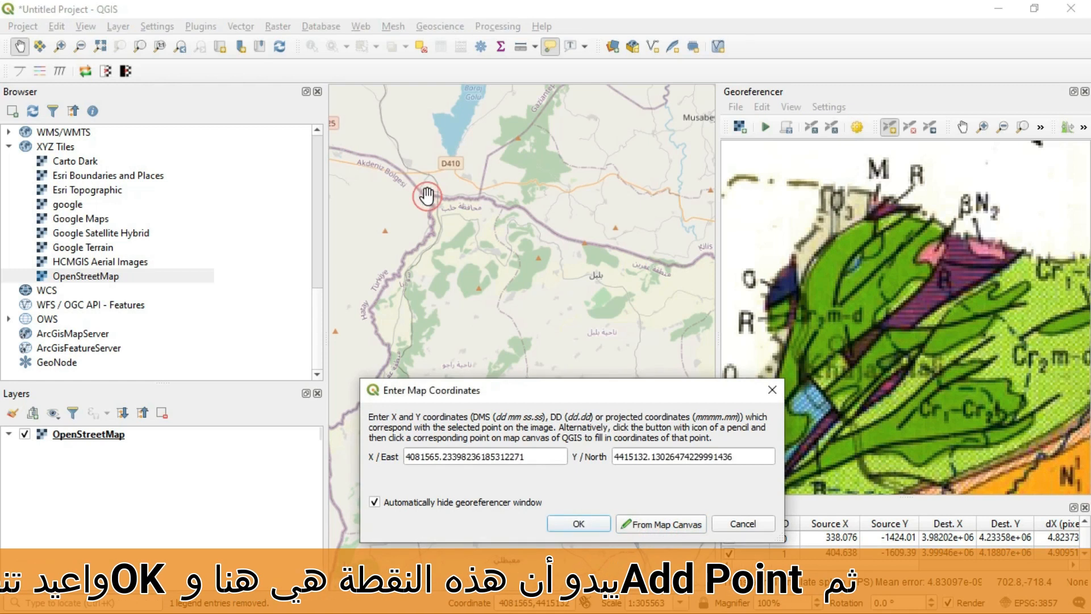
{"action": "left_click", "coordinate": [580, 524]}
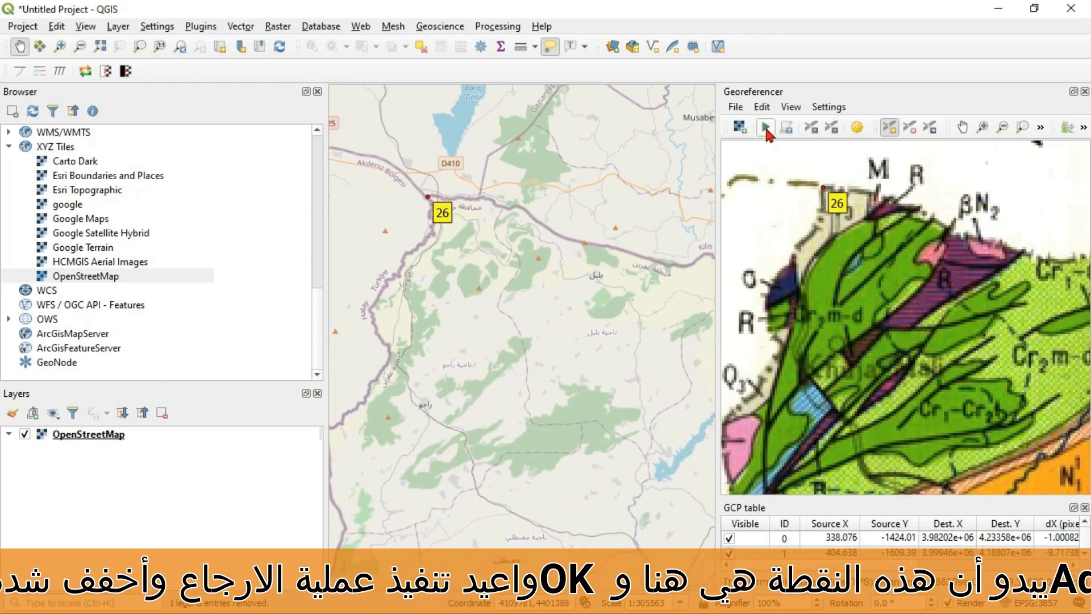
- Run the georeferencing of the geological map again with the two added northwestern control points
{"action": "left_click", "coordinate": [766, 128]}
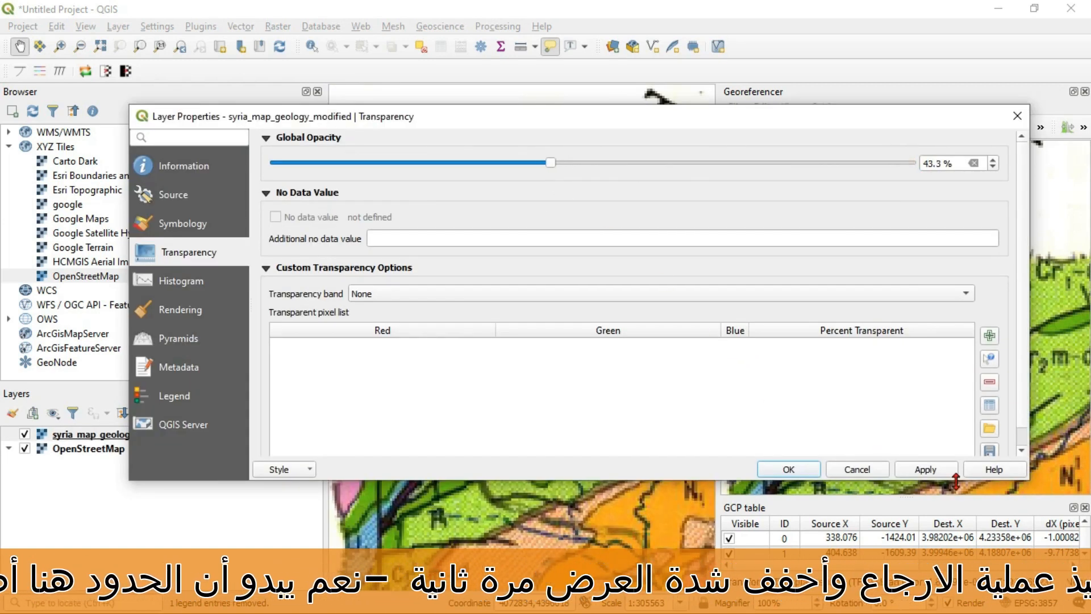
- Apply 43.3 % global opacity to the syria_map_geology_modified layer and check its northwestern border against the basemap
{"action": "left_click", "coordinate": [923, 469]}
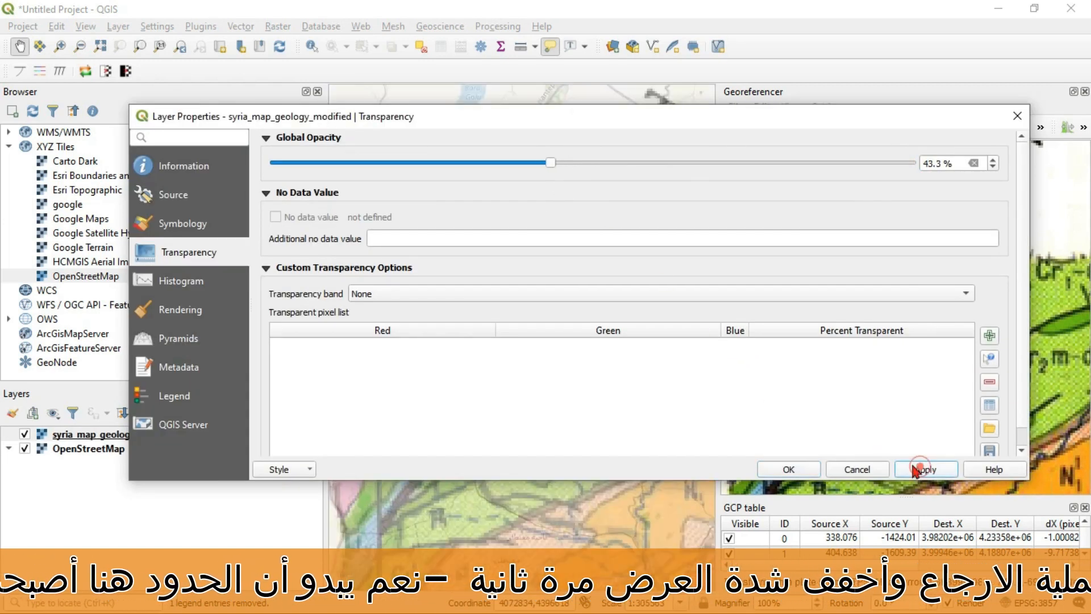
{"action": "left_click", "coordinate": [788, 469]}
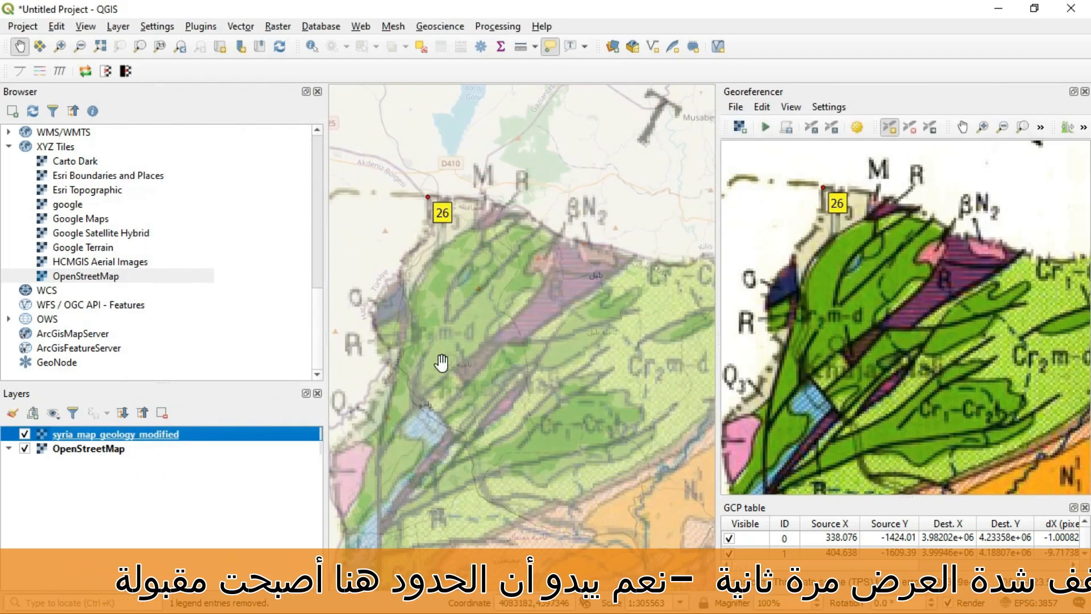
{"action": "left_click_drag", "start_coordinate": [398, 467], "coordinate": [478, 281]}
{"action": "left_click_drag", "start_coordinate": [453, 502], "coordinate": [456, 281]}
{"action": "left_click_drag", "start_coordinate": [543, 490], "coordinate": [472, 268]}
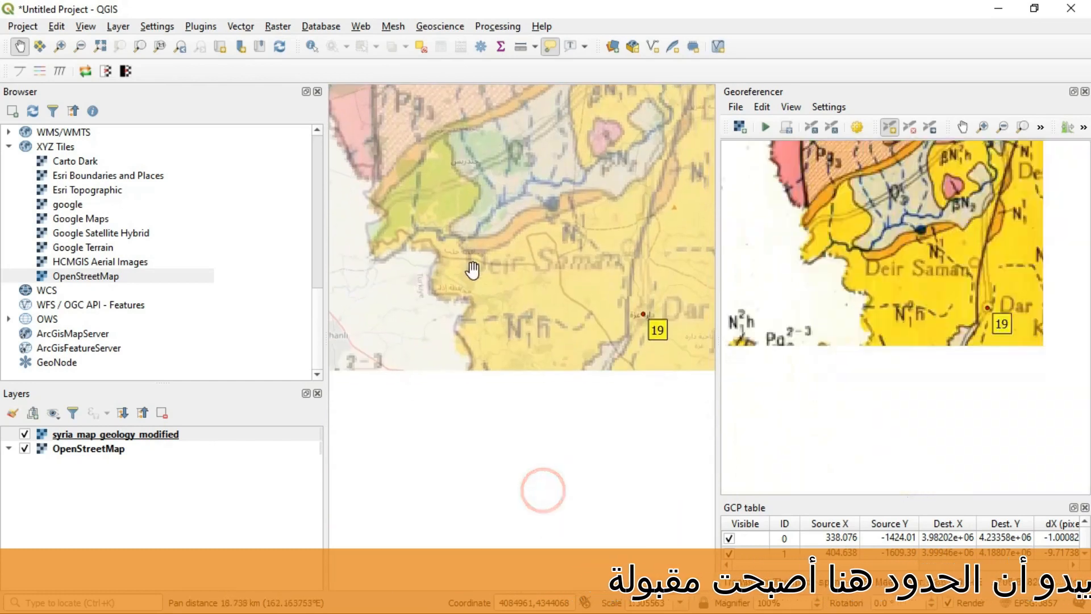
- Check the map's alignment along the Mediterranean coast from Kasab past Latakia and Jableh to Banyas, toggling the geology layer for comparison
{"action": "left_click_drag", "start_coordinate": [444, 413], "coordinate": [644, 319]}
{"action": "left_click_drag", "start_coordinate": [469, 389], "coordinate": [602, 333]}
{"action": "left_click_drag", "start_coordinate": [549, 398], "coordinate": [573, 325]}
{"action": "left_click_drag", "start_coordinate": [528, 409], "coordinate": [621, 286]}
{"action": "left_click_drag", "start_coordinate": [451, 284], "coordinate": [550, 344]}
{"action": "left_click_drag", "start_coordinate": [517, 396], "coordinate": [537, 260]}
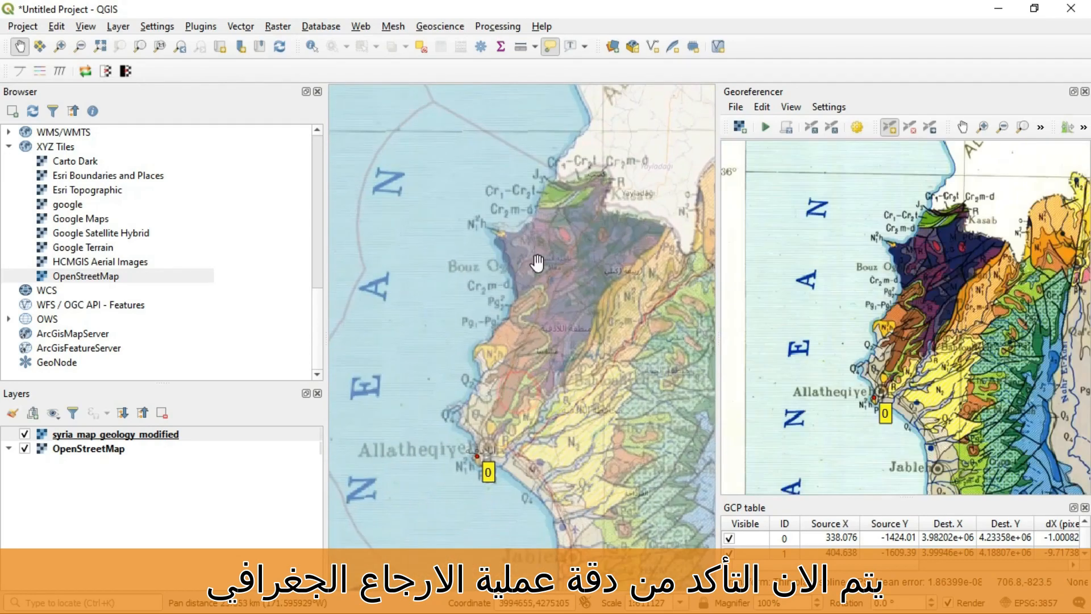
{"action": "left_click_drag", "start_coordinate": [490, 421], "coordinate": [477, 327]}
{"action": "scroll", "coordinate": [449, 324], "scroll_direction": "up", "scroll_amount": 1}
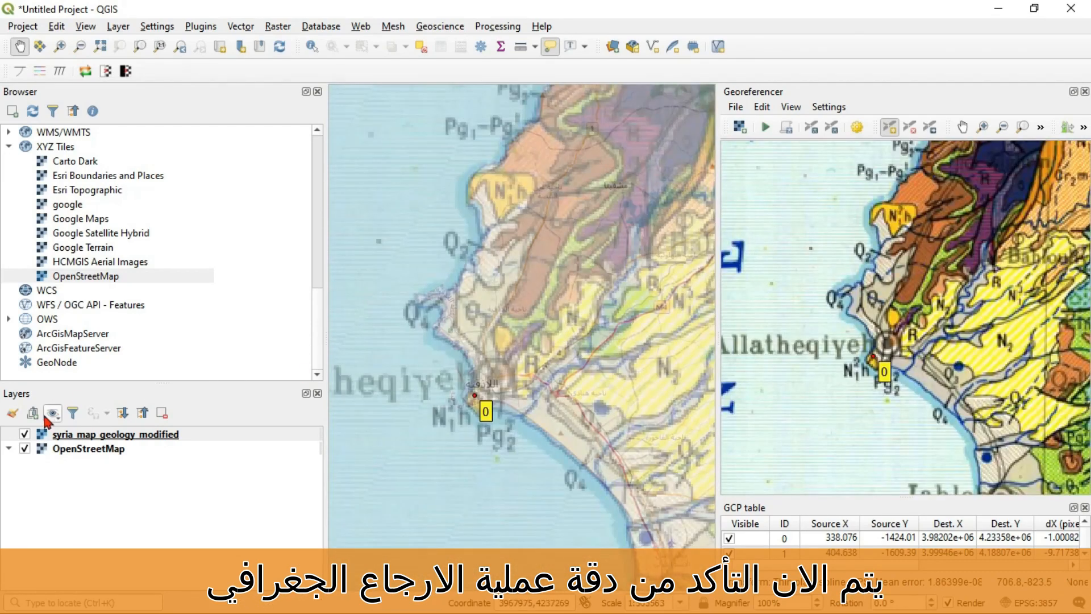
{"action": "left_click", "coordinate": [25, 433]}
{"action": "left_click", "coordinate": [25, 434]}
{"action": "left_click_drag", "start_coordinate": [595, 448], "coordinate": [538, 186]}
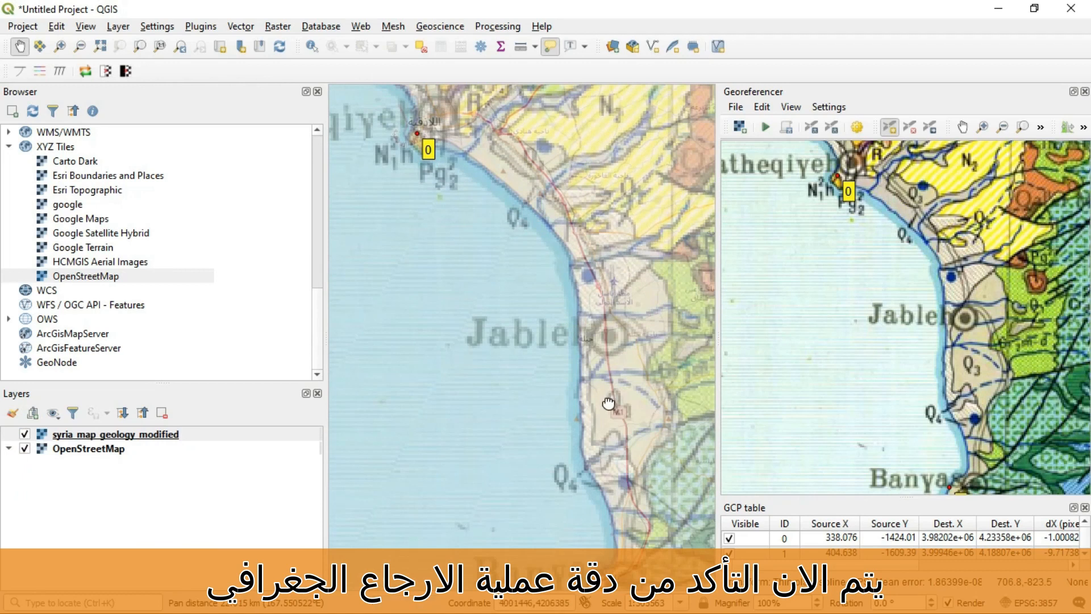
{"action": "left_click_drag", "start_coordinate": [609, 403], "coordinate": [571, 267]}
{"action": "left_click", "coordinate": [25, 434]}
{"action": "left_click", "coordinate": [24, 434]}
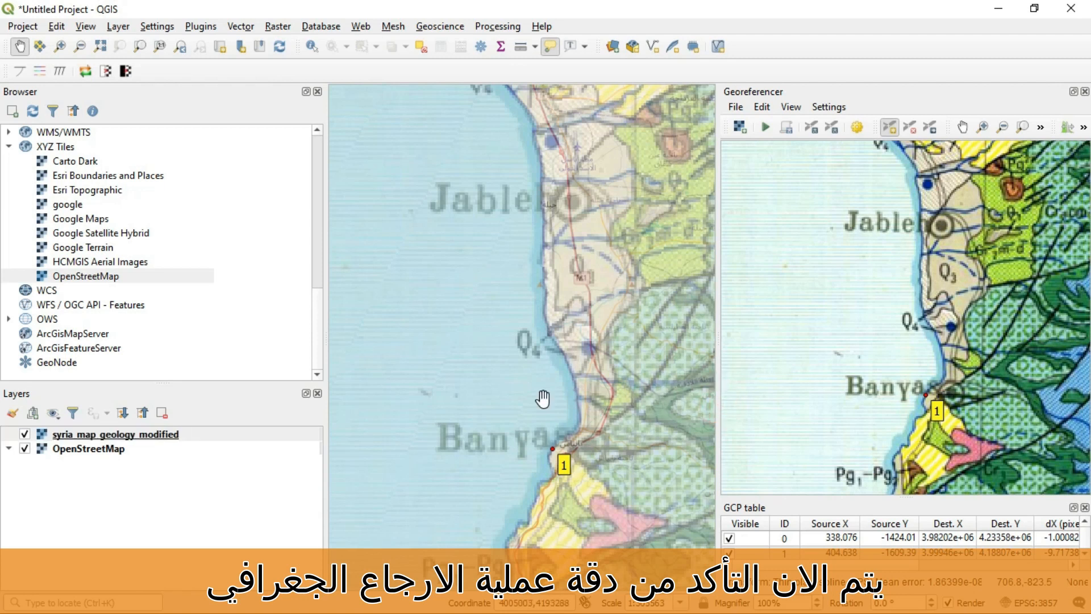
- Zoom the map canvas to the full extent of the syria_map_geology_modified layer
{"action": "left_click", "coordinate": [133, 436]}
{"action": "right_click", "coordinate": [134, 436]}
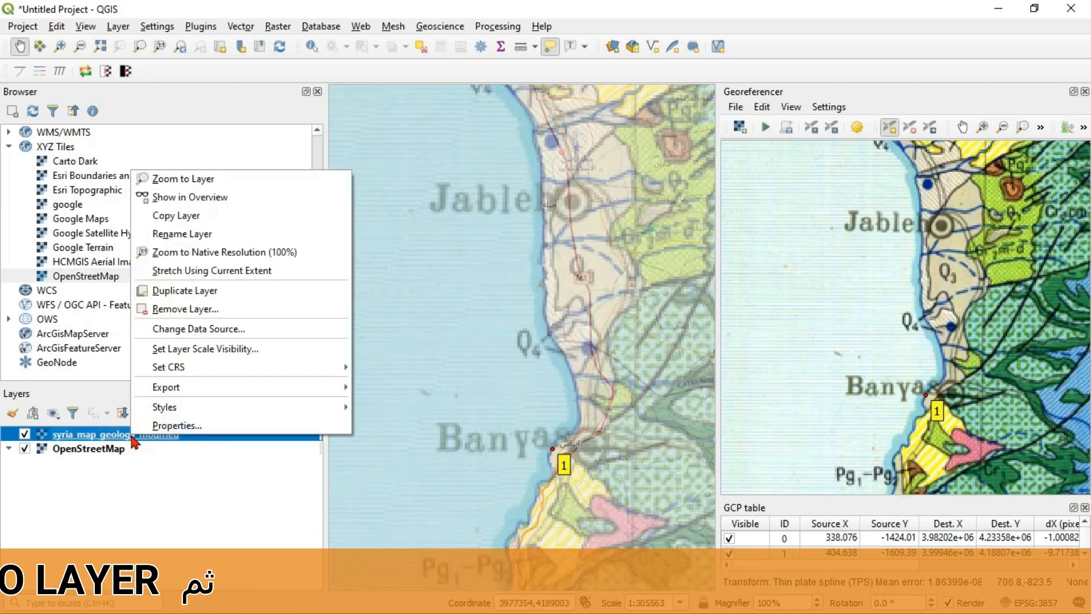
{"action": "left_click", "coordinate": [186, 178]}
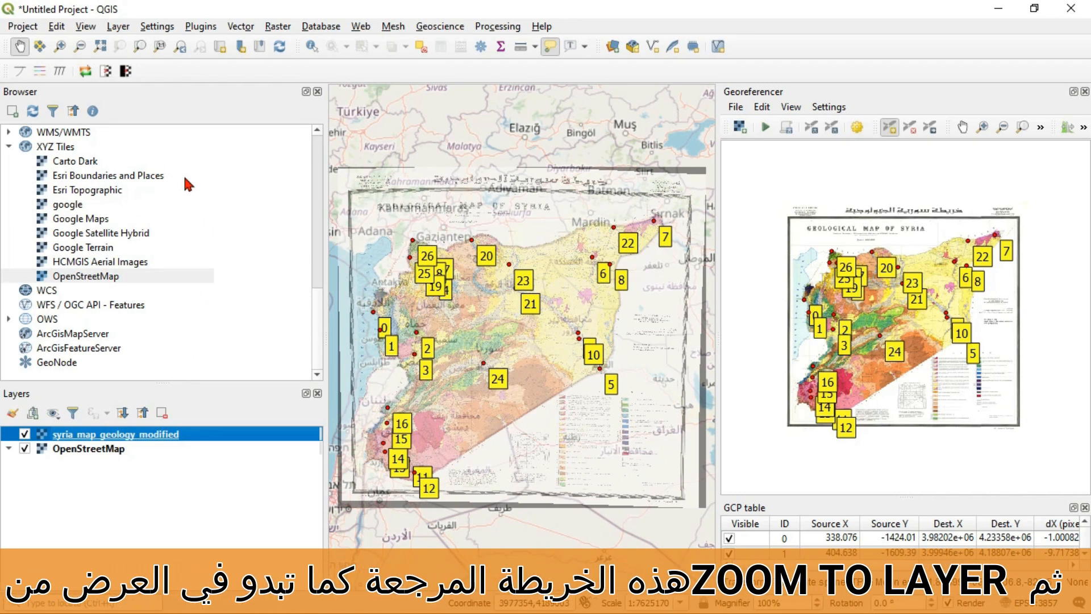
- Enlarge the Georeferencer and its GCP table, and save the control points as syria_map_geology.jpg.points in the georeferences folder
{"action": "left_click_drag", "start_coordinate": [715, 338], "coordinate": [614, 339]}
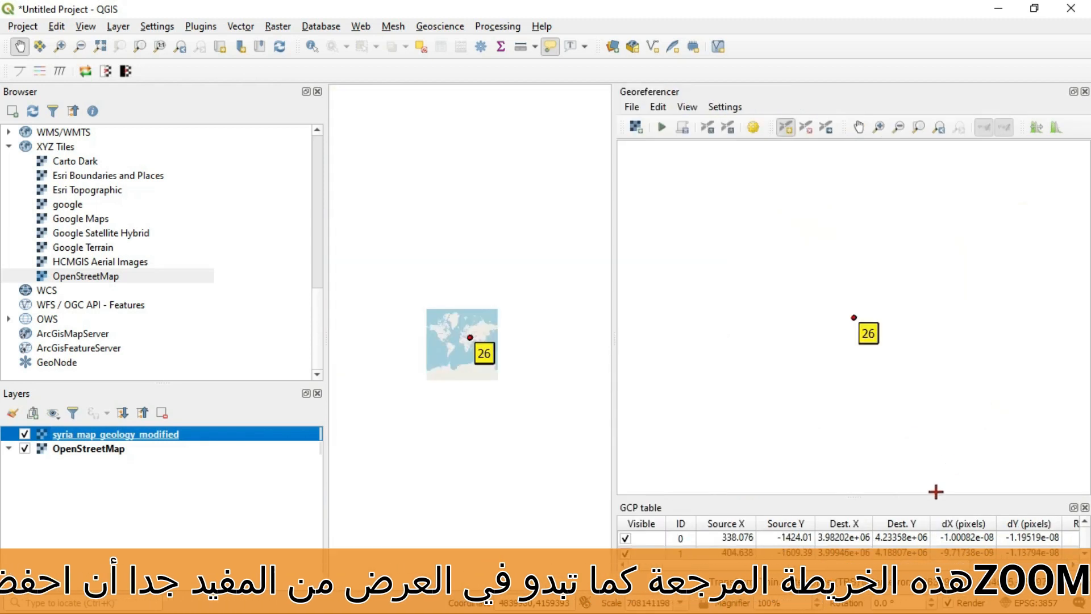
{"action": "left_click_drag", "start_coordinate": [932, 495], "coordinate": [909, 309]}
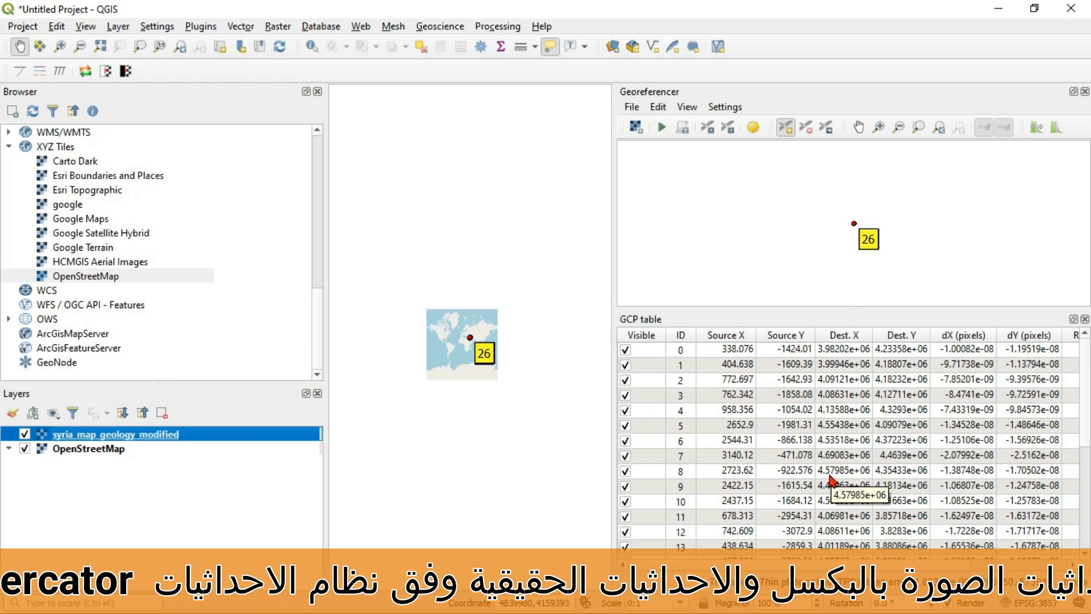
{"action": "left_click", "coordinate": [631, 106]}
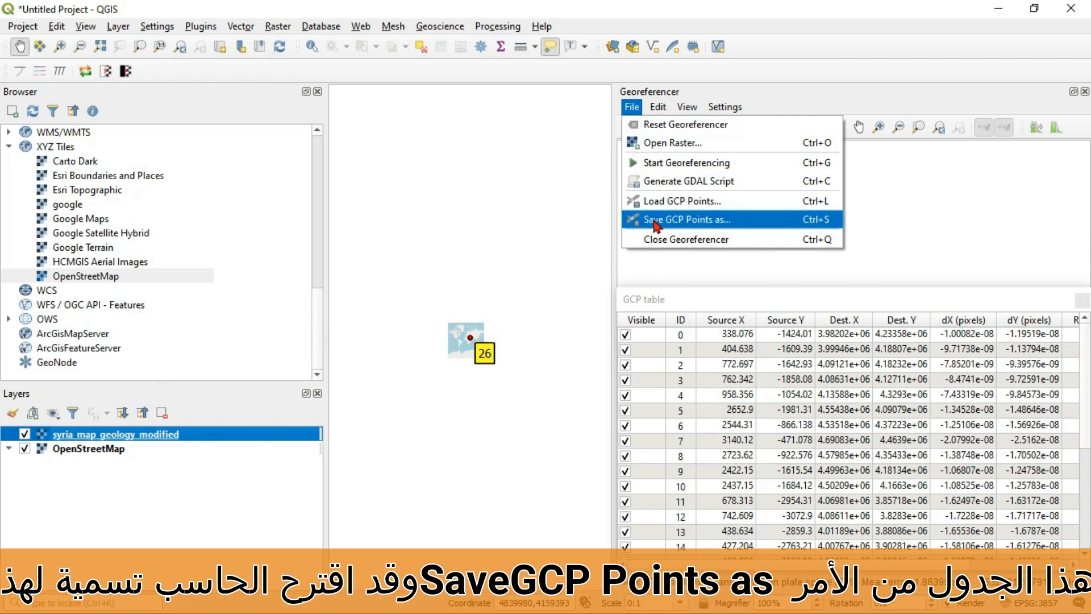
{"action": "left_click", "coordinate": [729, 222]}
{"action": "left_click", "coordinate": [294, 437]}
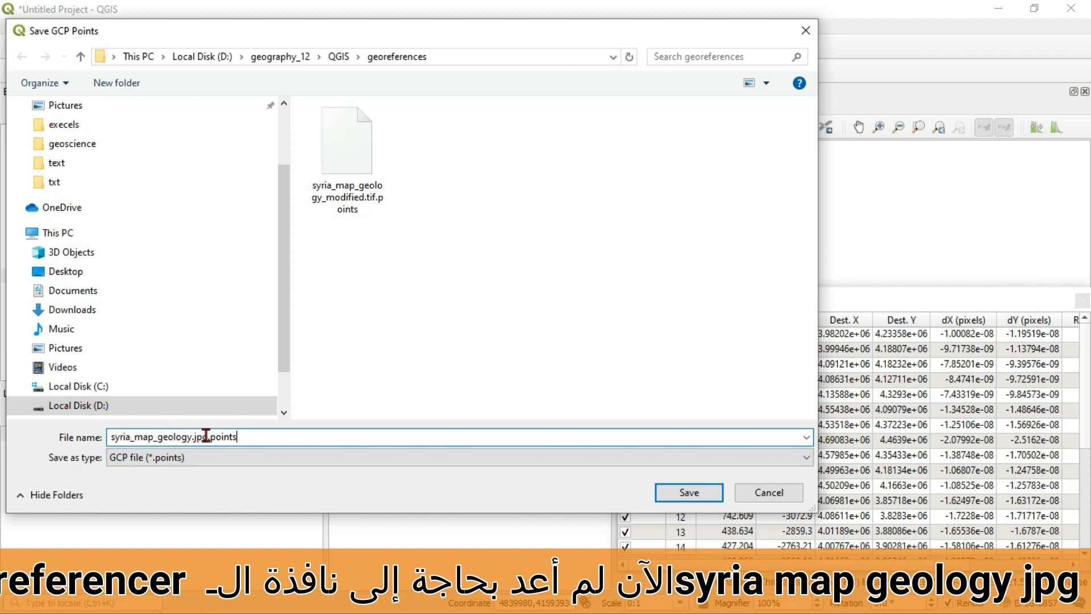
{"action": "left_click", "coordinate": [689, 492]}
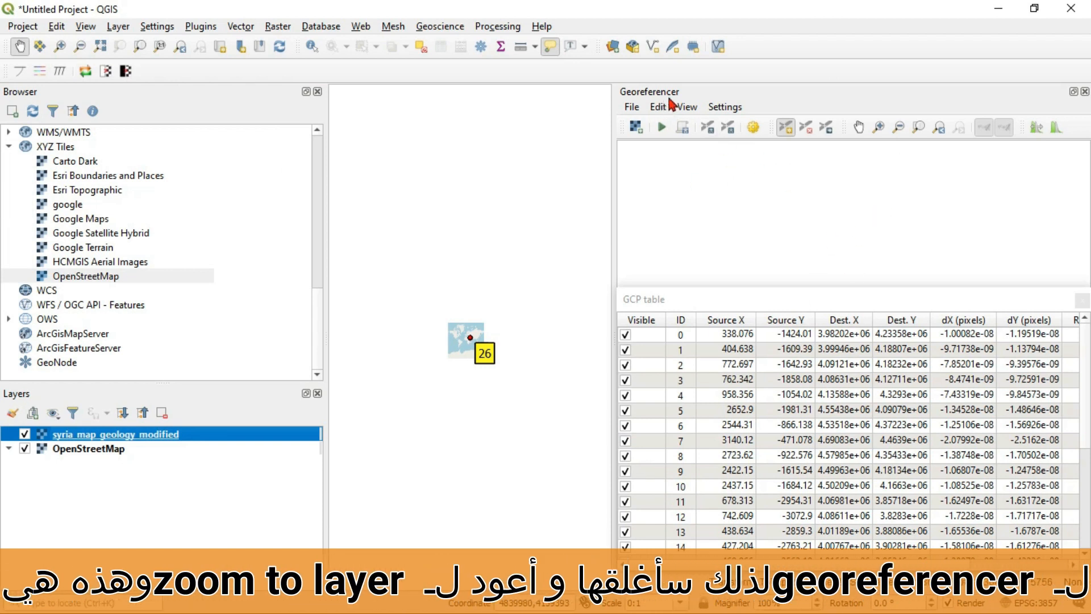
- Close the Georeferencer and zoom the map canvas to the syria_map_geology_modified layer
{"action": "left_click", "coordinate": [1085, 92]}
{"action": "right_click", "coordinate": [136, 442]}
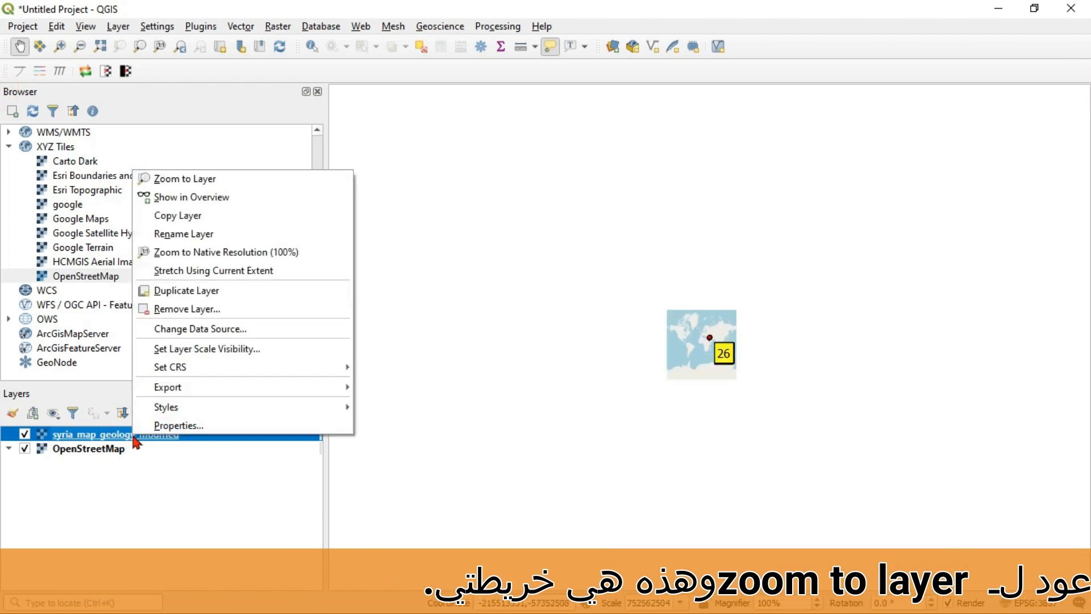
{"action": "left_click", "coordinate": [205, 179]}
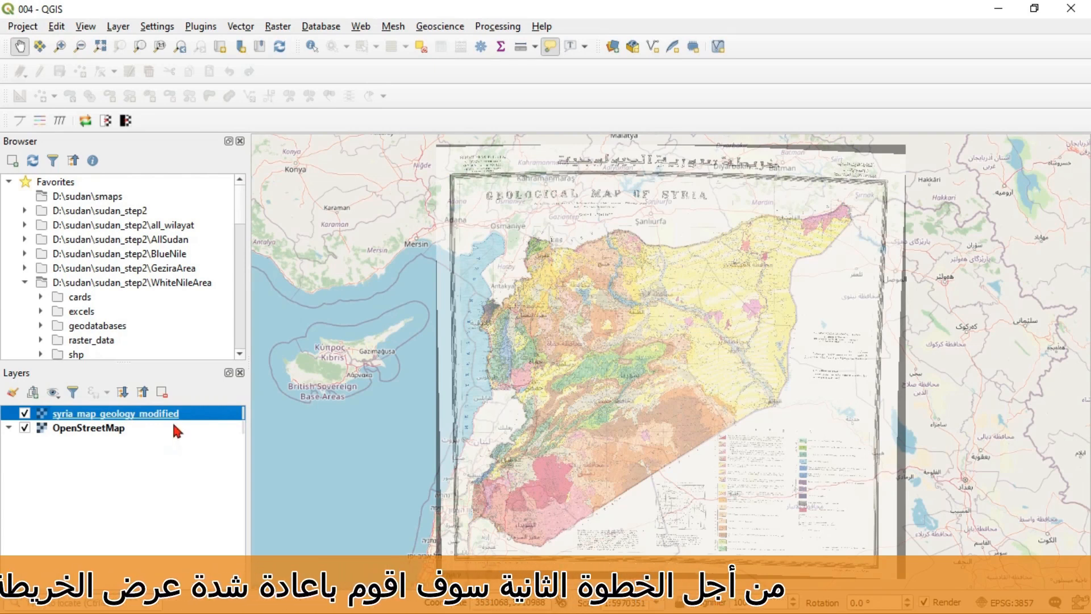
- Restore the syria_map_geology_modified layer's global opacity to 100 %
{"action": "double_click", "coordinate": [153, 412]}
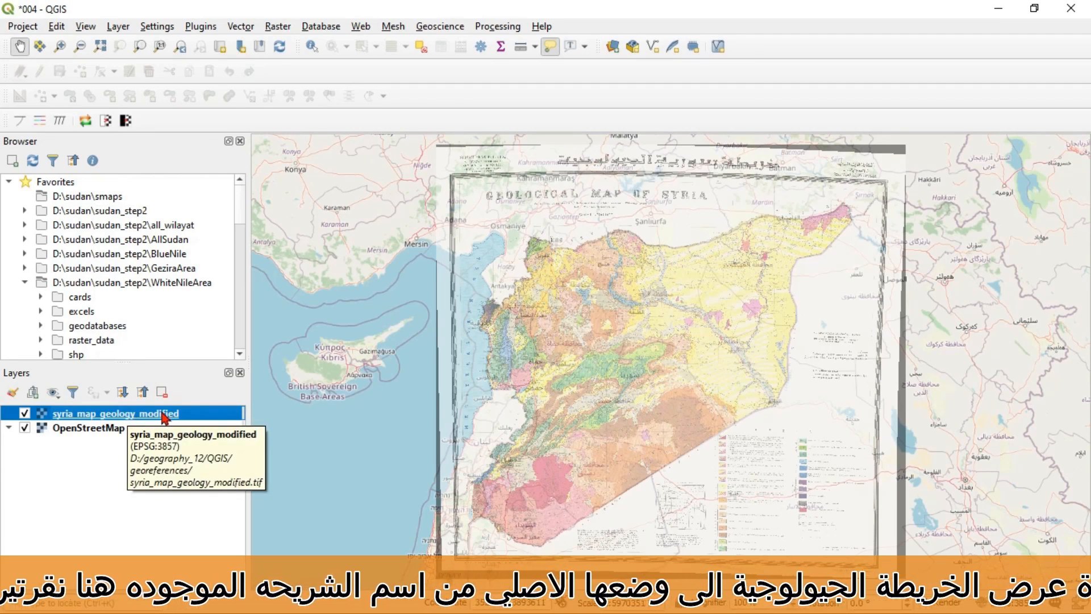
{"action": "double_click", "coordinate": [160, 416]}
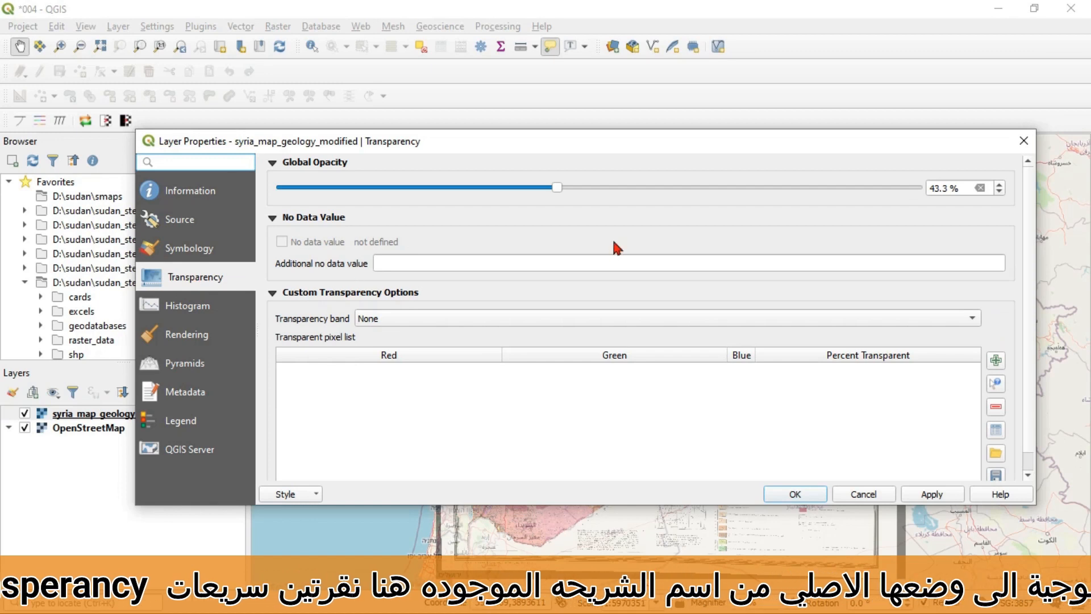
{"action": "left_click_drag", "start_coordinate": [641, 188], "coordinate": [917, 188]}
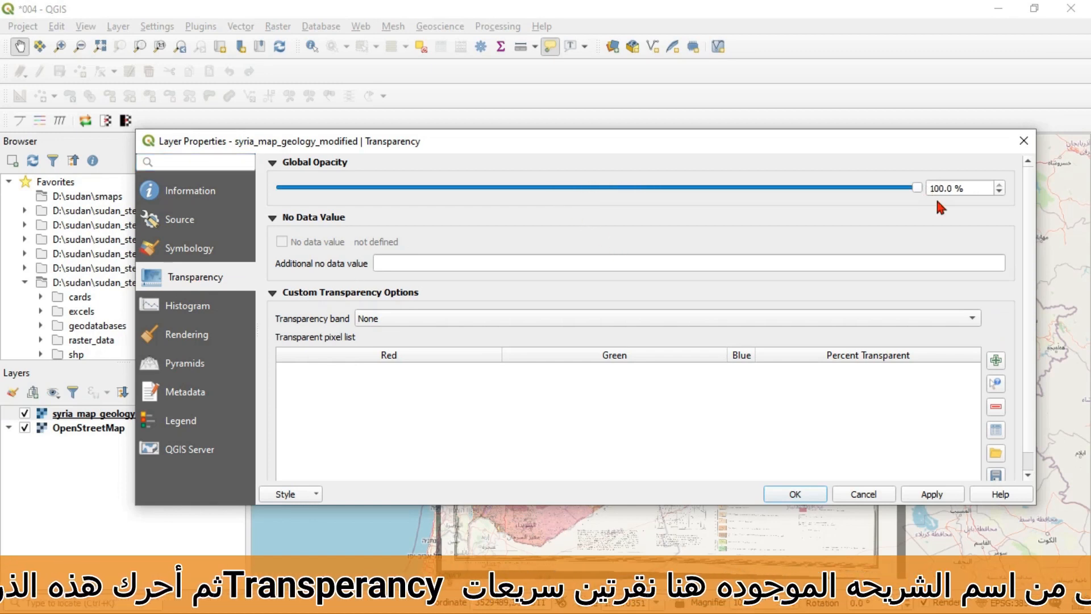
{"action": "left_click", "coordinate": [932, 496]}
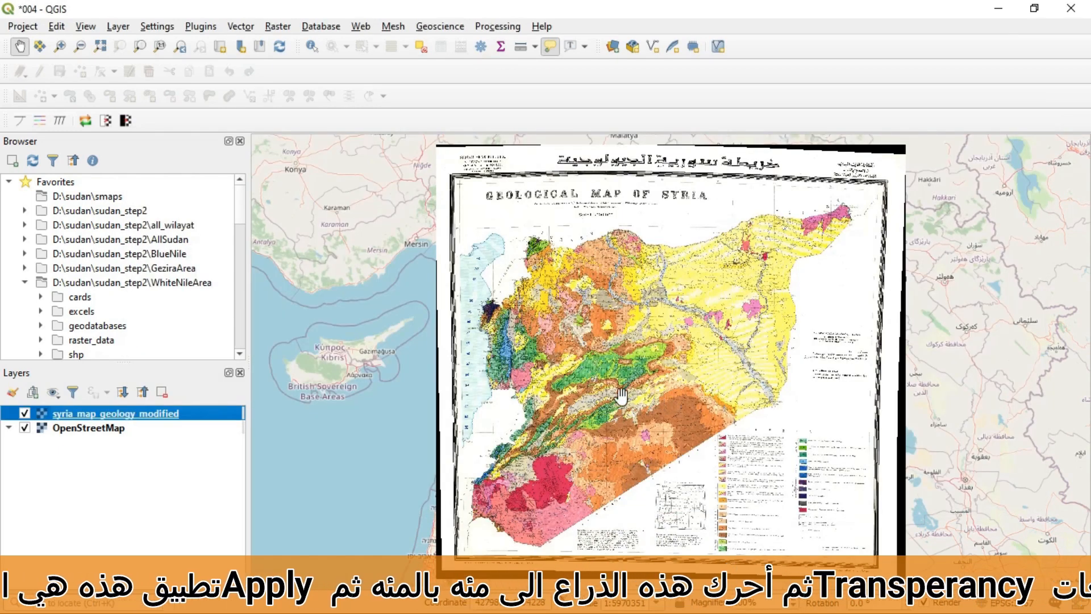
- Examine the fully opaque geological map from central Syria down to the Damascus and Az-Zabadani area
{"action": "scroll", "coordinate": [622, 398], "scroll_direction": "up", "scroll_amount": 2}
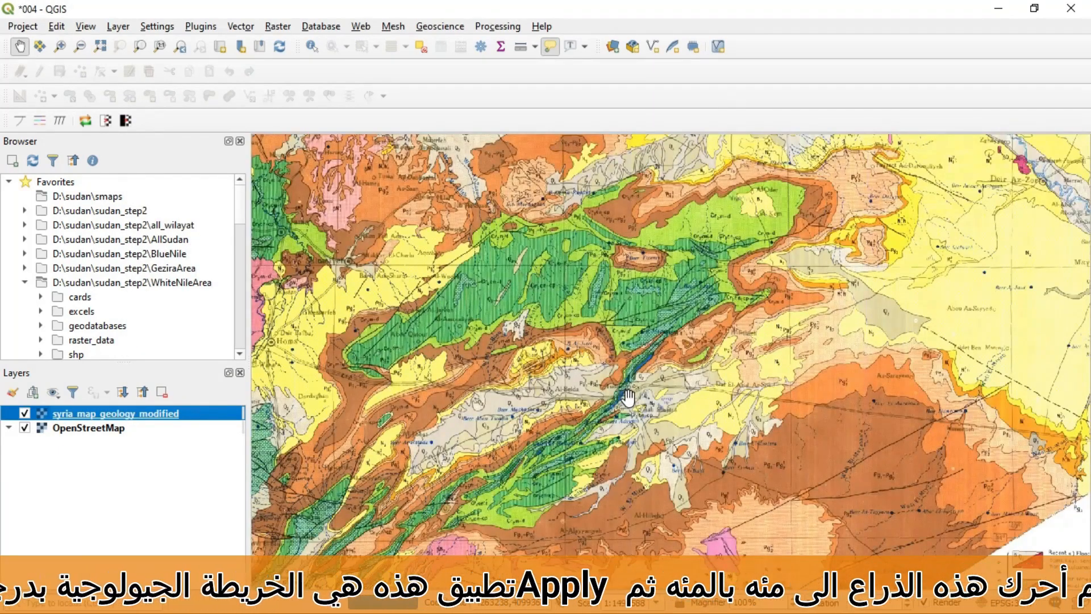
{"action": "left_click_drag", "start_coordinate": [465, 468], "coordinate": [604, 300]}
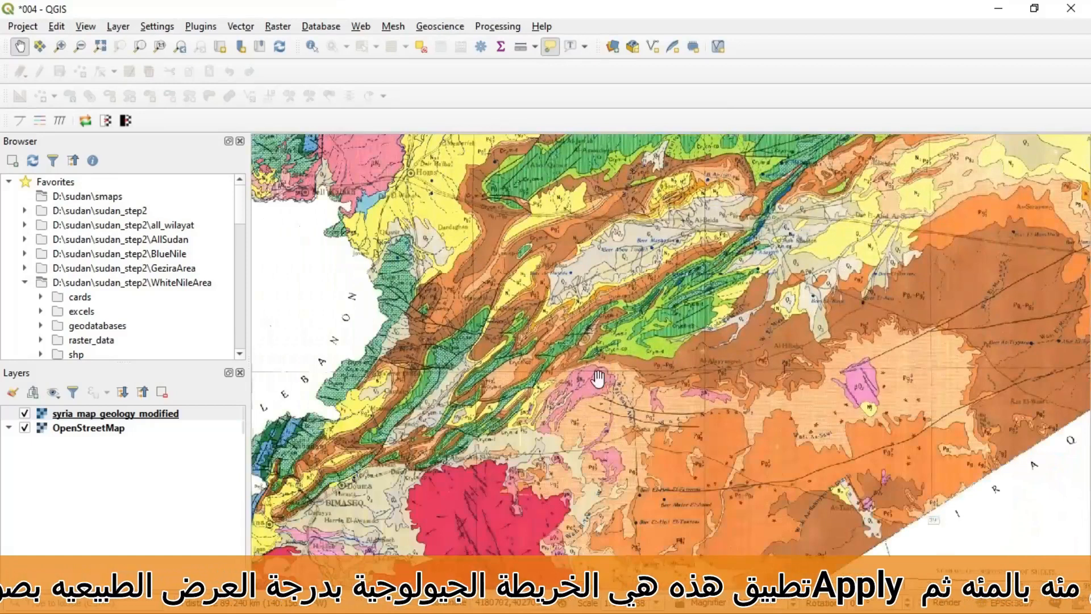
{"action": "scroll", "coordinate": [588, 382], "scroll_direction": "up", "scroll_amount": 1}
{"action": "left_click_drag", "start_coordinate": [464, 570], "coordinate": [664, 457]}
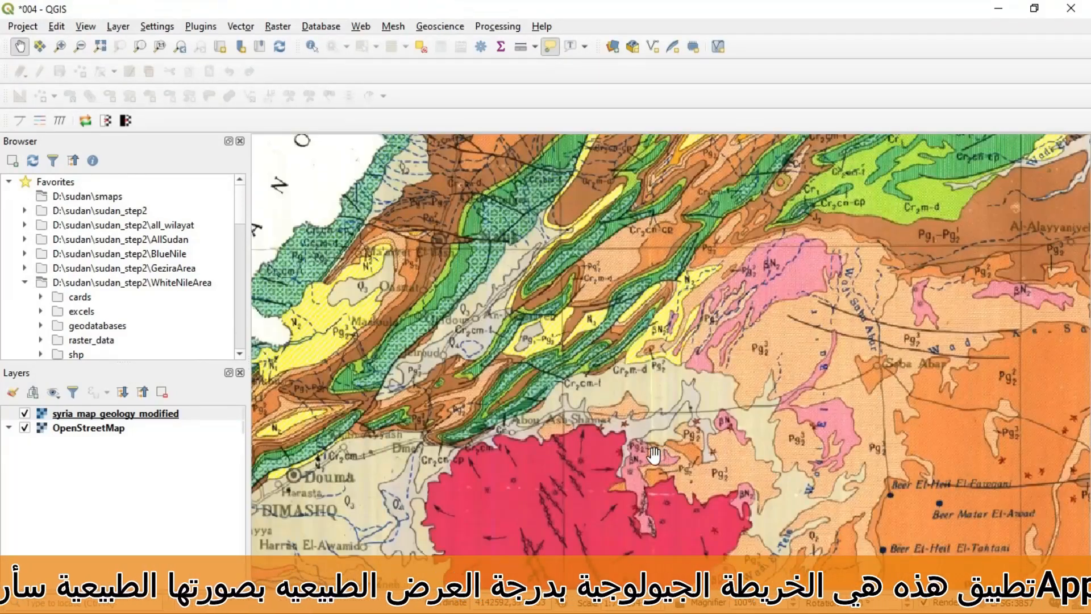
{"action": "left_click_drag", "start_coordinate": [598, 472], "coordinate": [644, 315]}
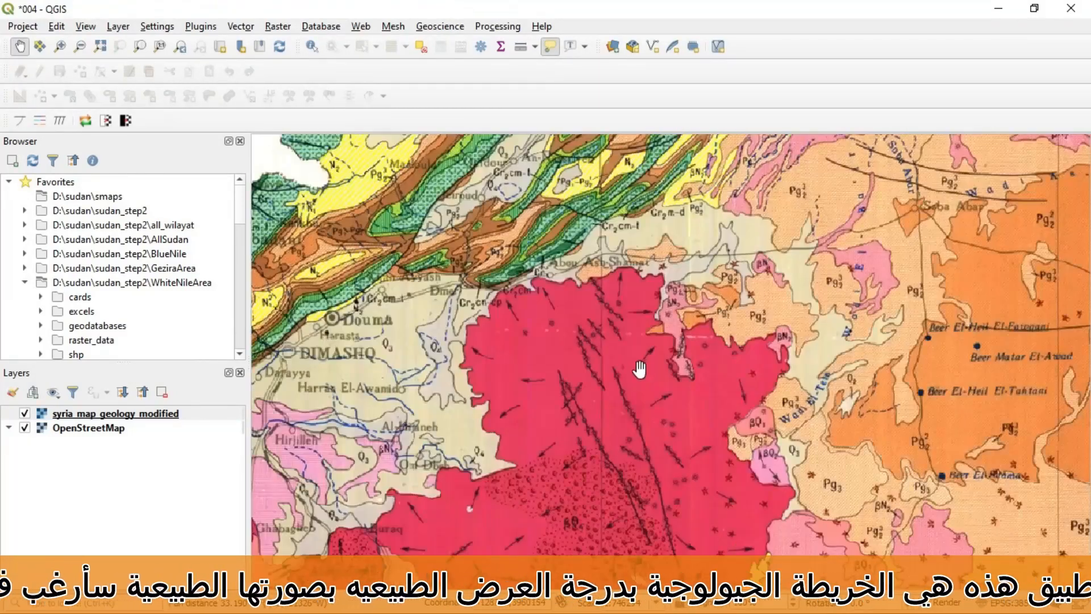
{"action": "left_click_drag", "start_coordinate": [568, 445], "coordinate": [683, 332]}
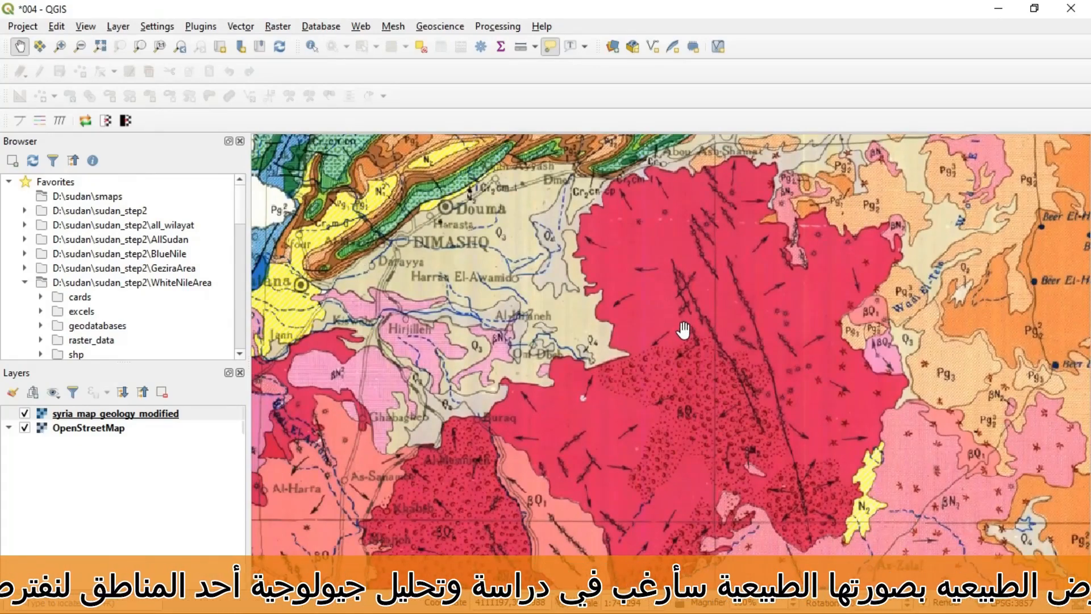
{"action": "left_click_drag", "start_coordinate": [436, 260], "coordinate": [560, 370]}
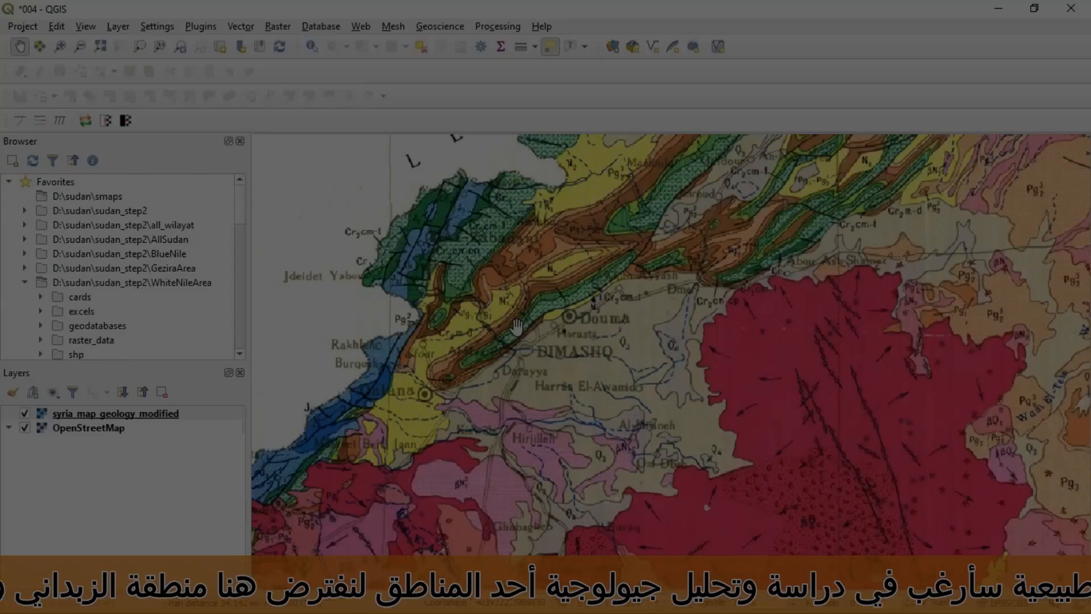
{"action": "scroll", "coordinate": [414, 147], "scroll_direction": "up", "scroll_amount": 1}
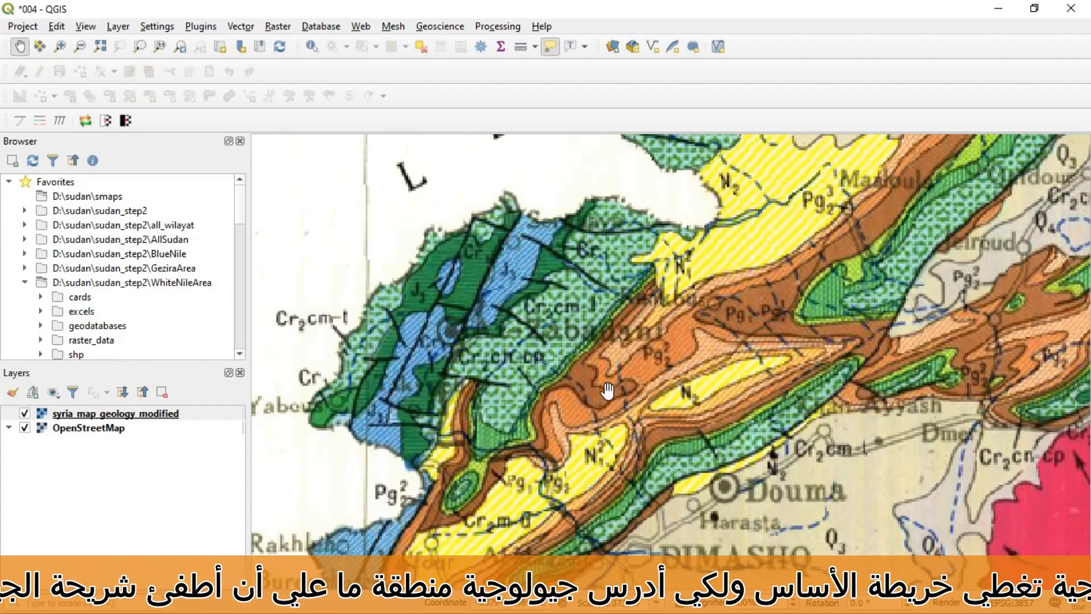
- Hide the syria_map_geology_modified layer and examine the OpenStreetMap basemap around Az-Zabadani and Bloudan
{"action": "left_click", "coordinate": [25, 414]}
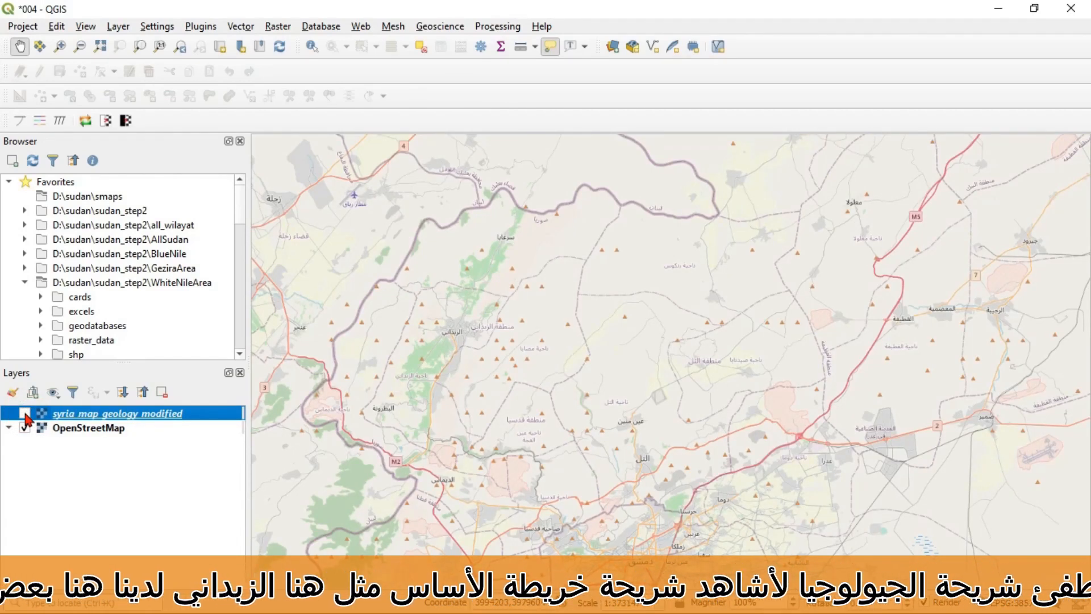
{"action": "scroll", "coordinate": [511, 364], "scroll_direction": "up", "scroll_amount": 3}
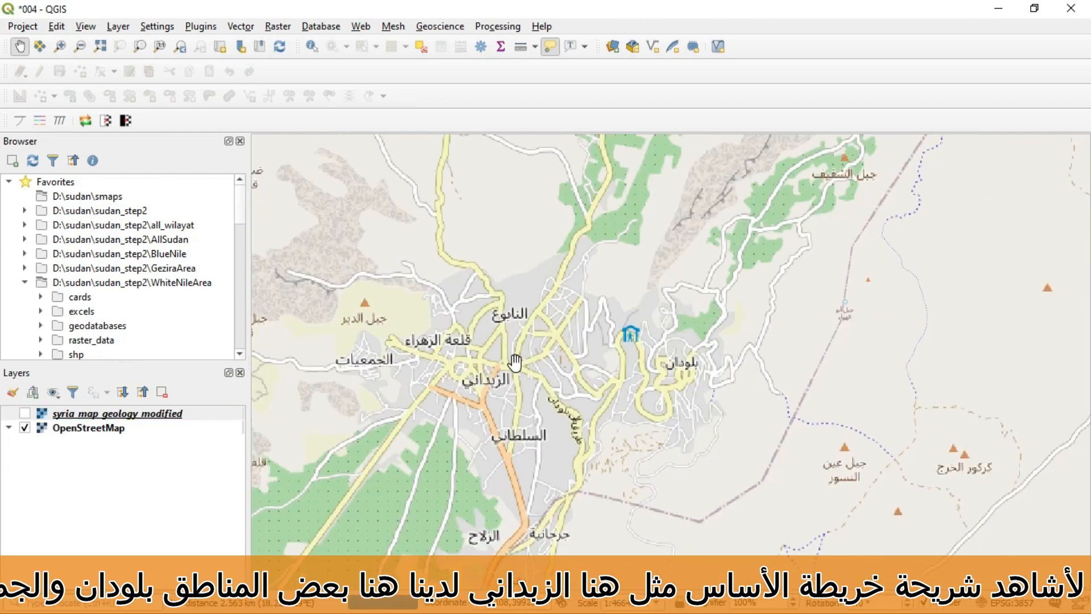
{"action": "scroll", "coordinate": [514, 360], "scroll_direction": "down", "scroll_amount": 1}
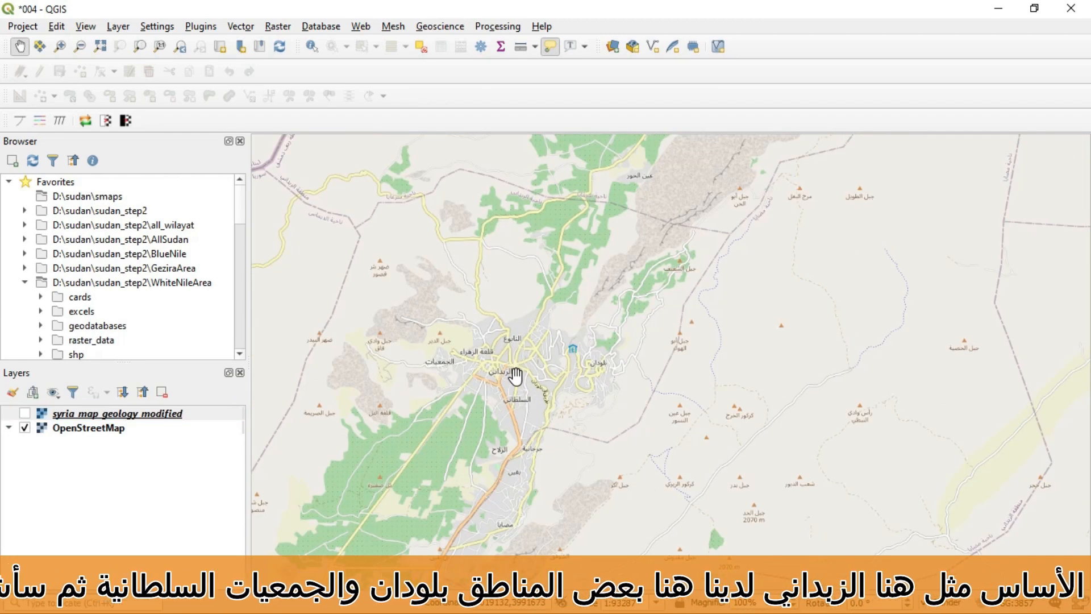
{"action": "scroll", "coordinate": [518, 359], "scroll_direction": "up", "scroll_amount": 1}
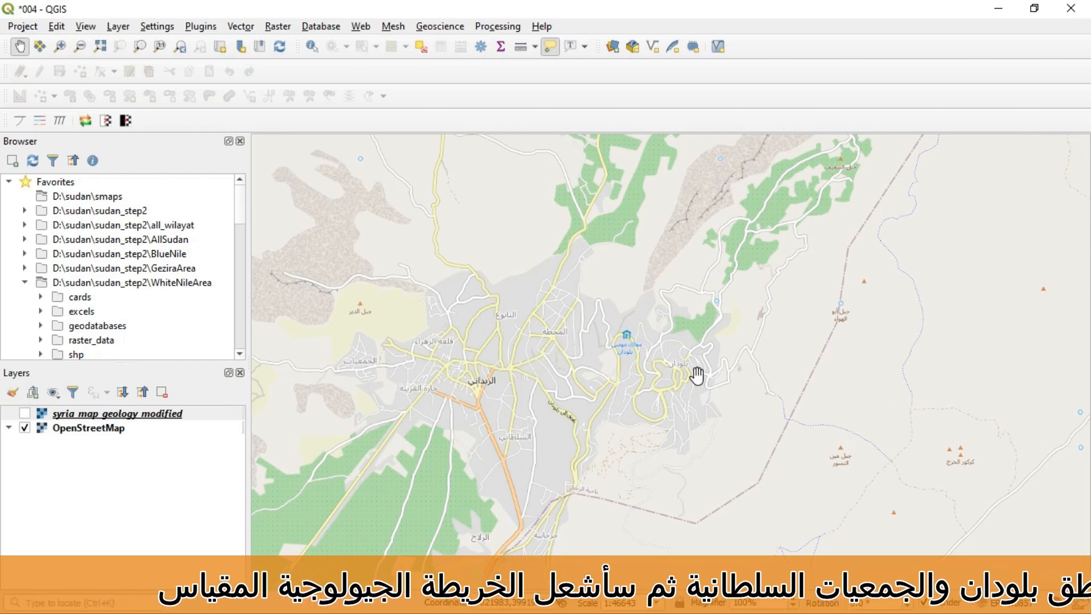
- Show the geology layer again to examine the area between Az-Zabadani and Douma, and hide it to compare with the basemap
{"action": "left_click", "coordinate": [24, 413]}
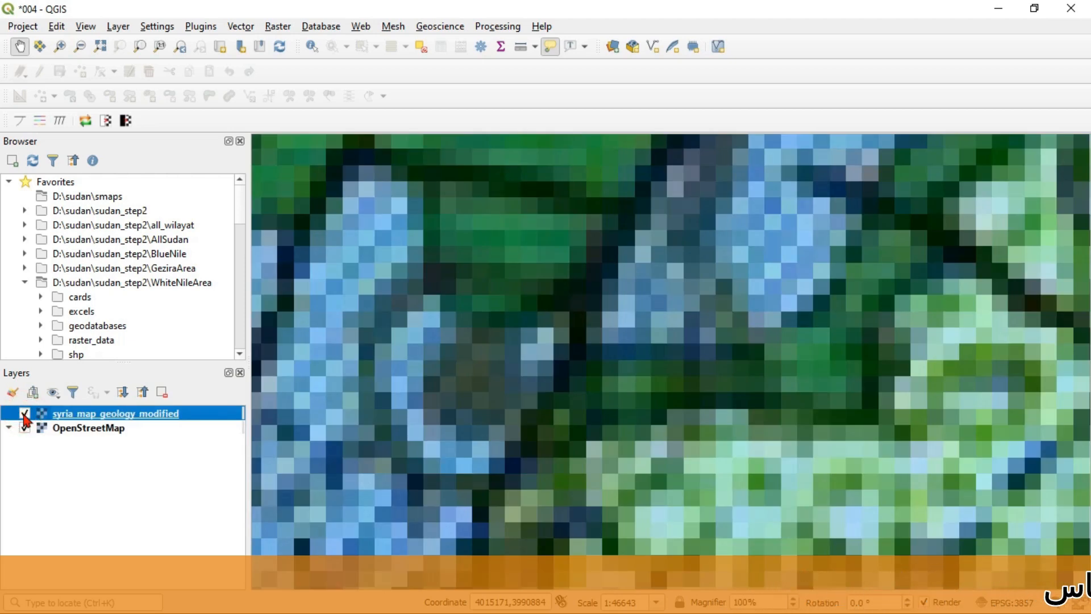
{"action": "scroll", "coordinate": [541, 377], "scroll_direction": "down", "scroll_amount": 2}
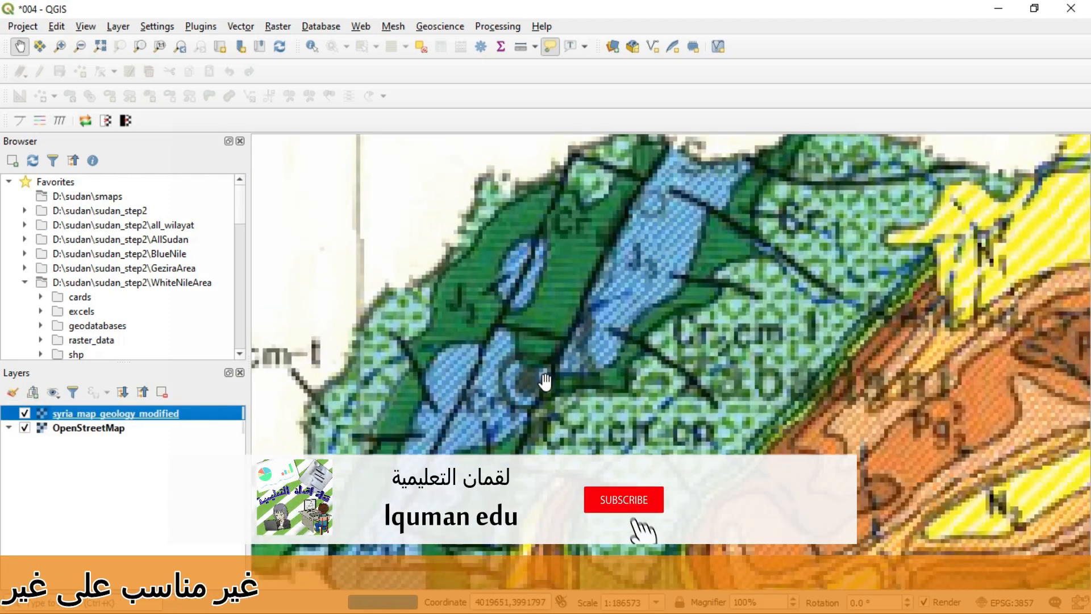
{"action": "left_click_drag", "start_coordinate": [644, 429], "coordinate": [624, 308]}
{"action": "scroll", "coordinate": [624, 310], "scroll_direction": "down", "scroll_amount": 1}
{"action": "left_click_drag", "start_coordinate": [722, 348], "coordinate": [501, 300]}
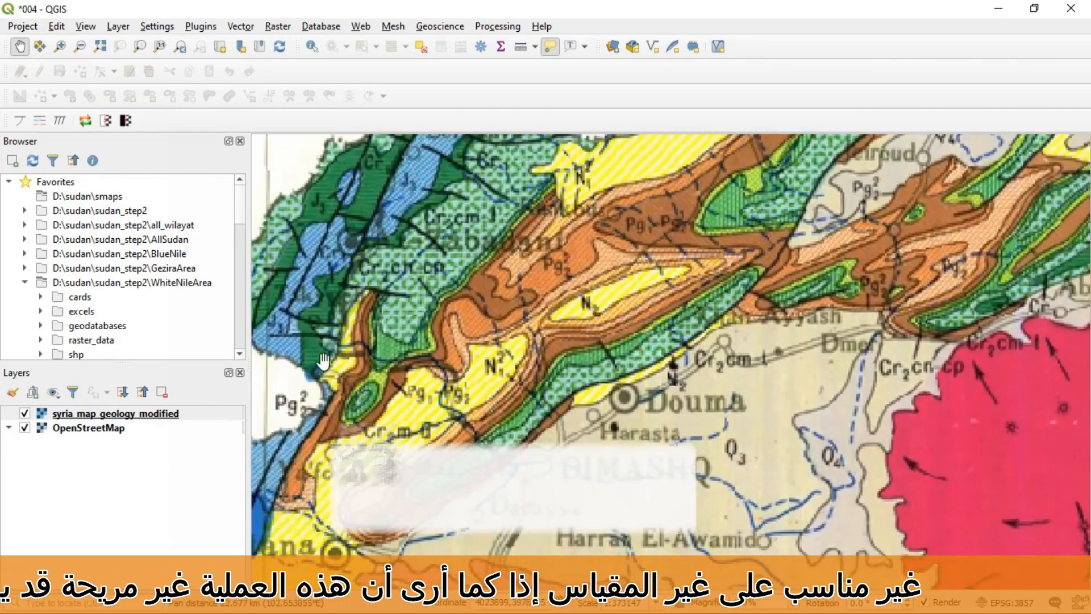
{"action": "left_click", "coordinate": [25, 413]}
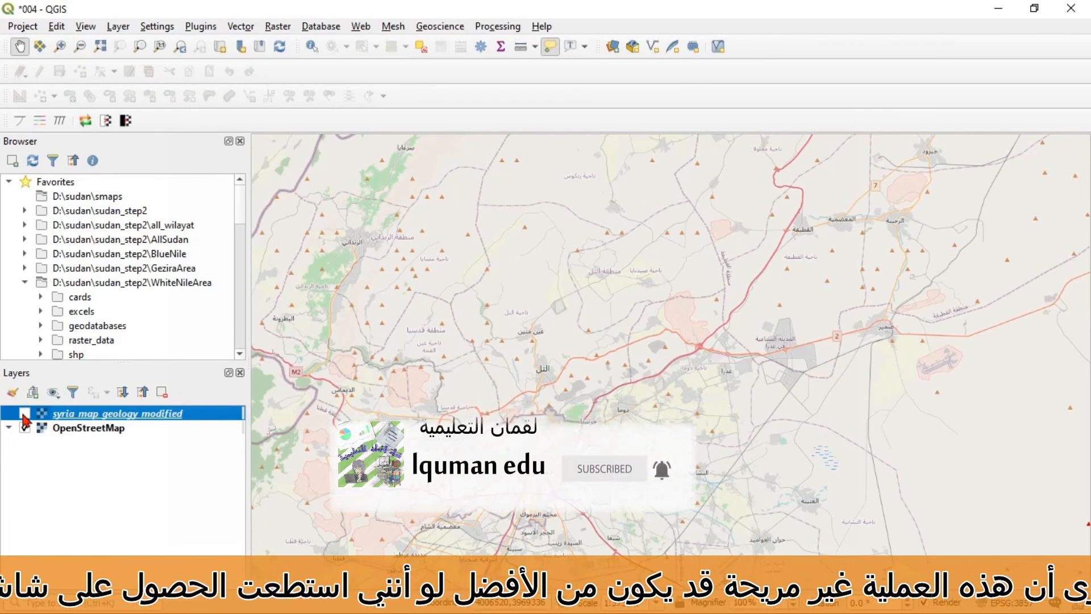
- Show the syria_map_geology_modified layer again and save the current layer visibility as a map theme named "geology"
{"action": "left_click", "coordinate": [25, 413]}
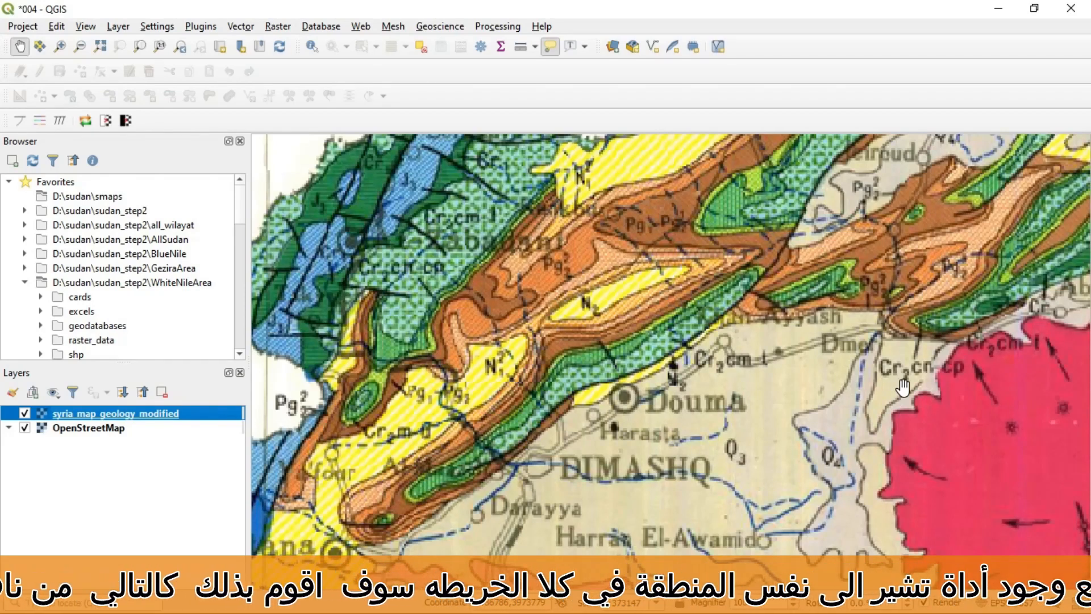
{"action": "left_click_drag", "start_coordinate": [14, 364], "coordinate": [14, 247]}
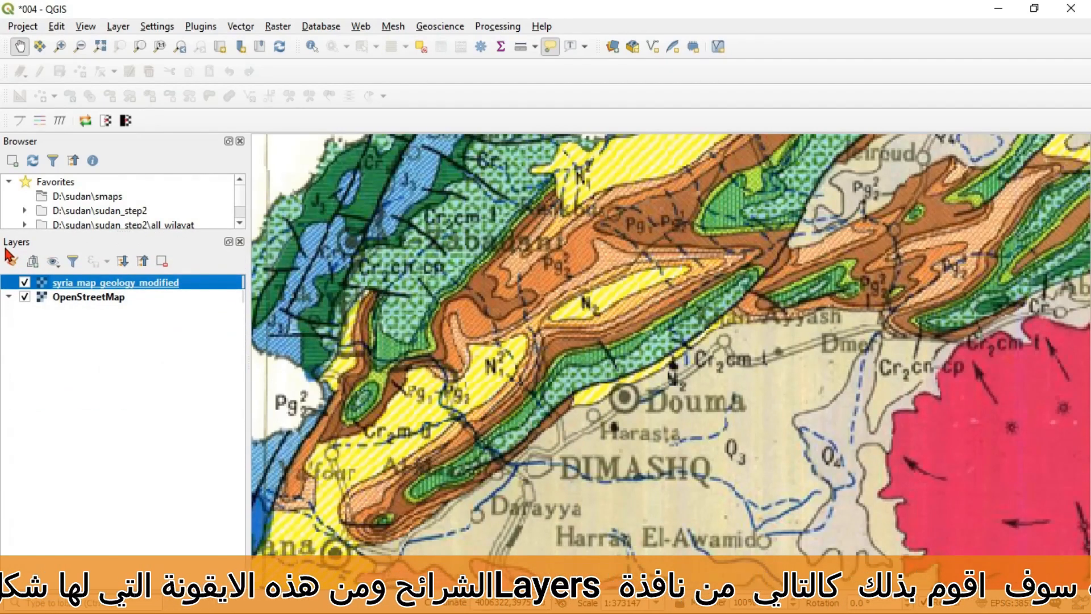
{"action": "left_click", "coordinate": [53, 262]}
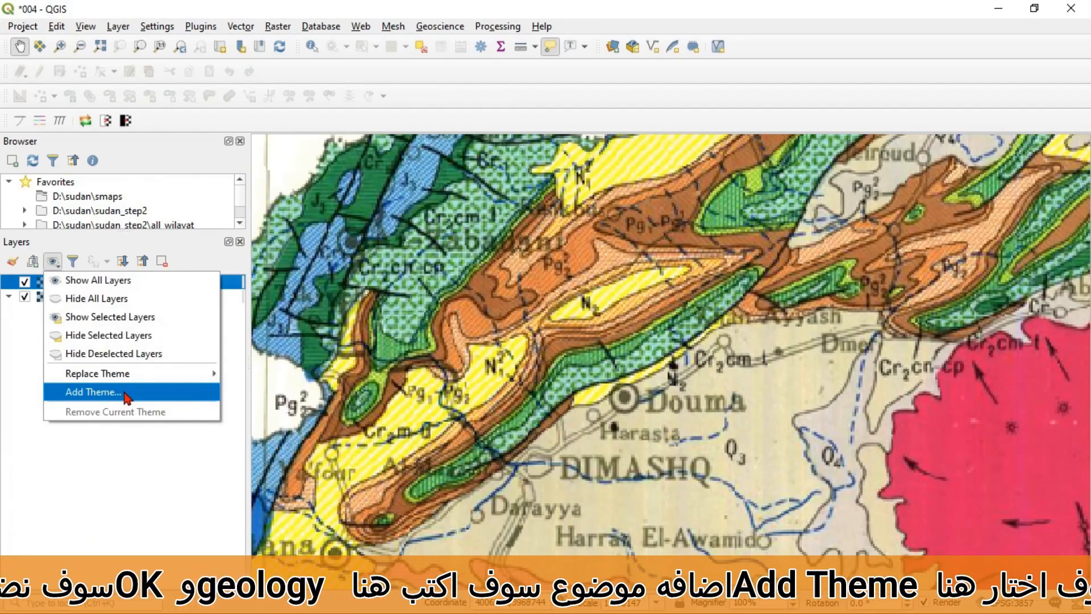
{"action": "left_click", "coordinate": [125, 392]}
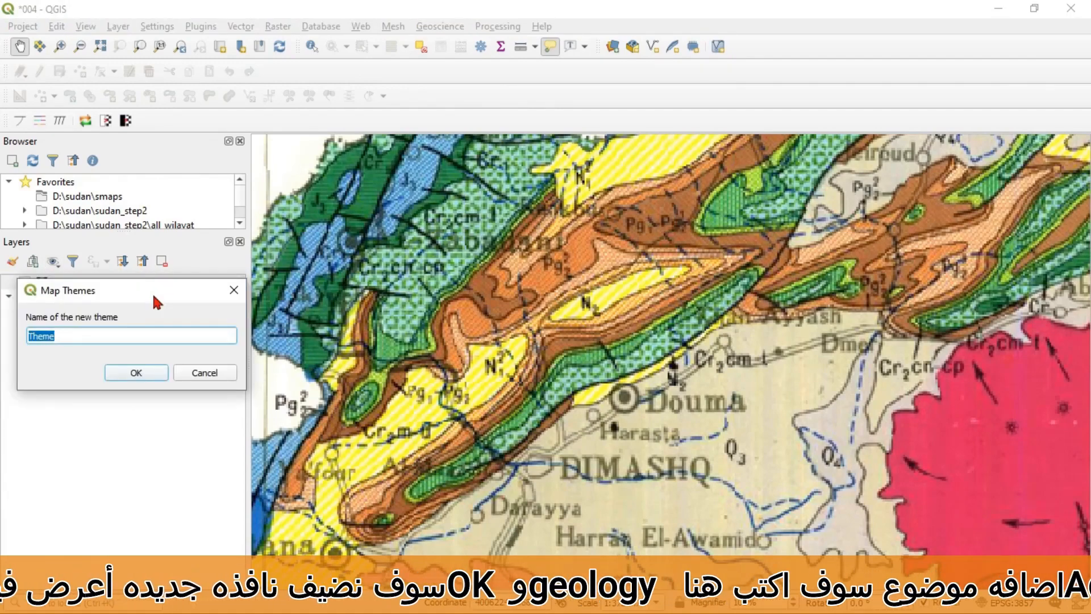
{"action": "type", "text": "geology"}
{"action": "left_click", "coordinate": [142, 373]}
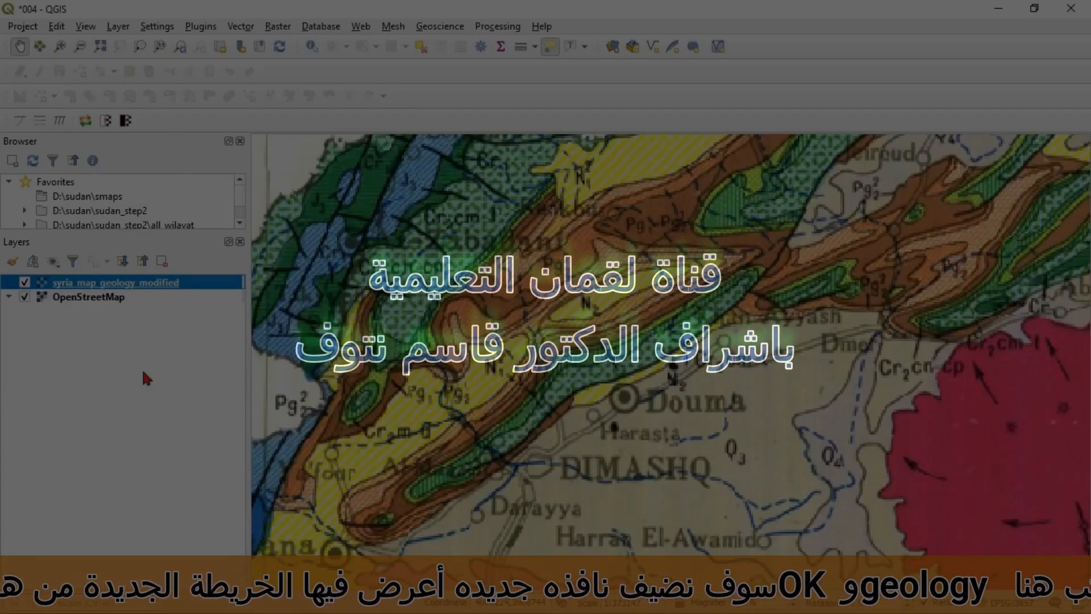
- Open a new map view, dock it beside the main map and resize the two views for side-by-side comparison
{"action": "left_click", "coordinate": [80, 26]}
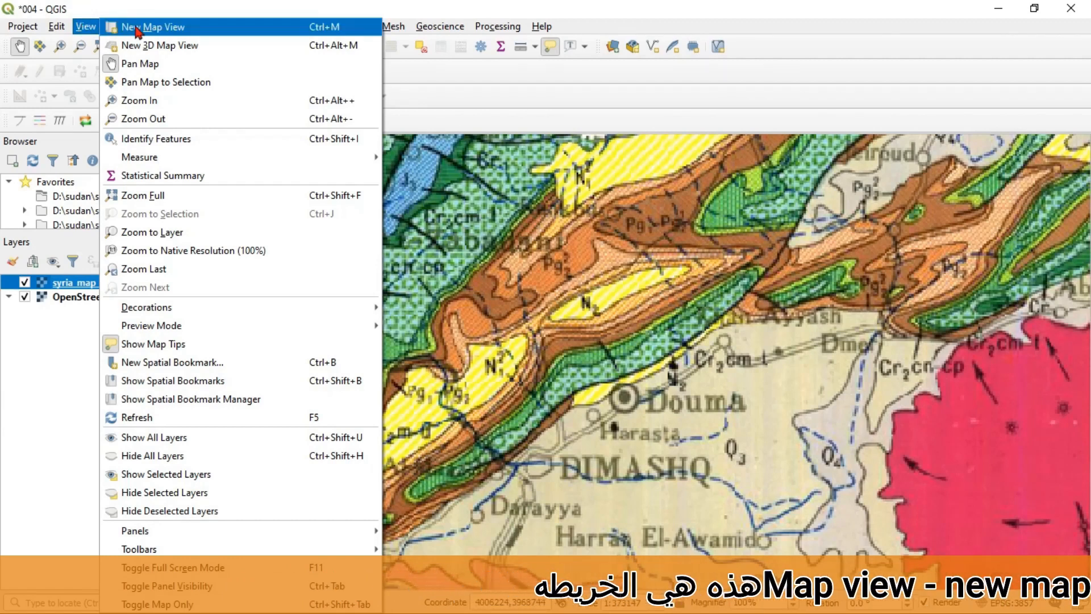
{"action": "left_click", "coordinate": [185, 28]}
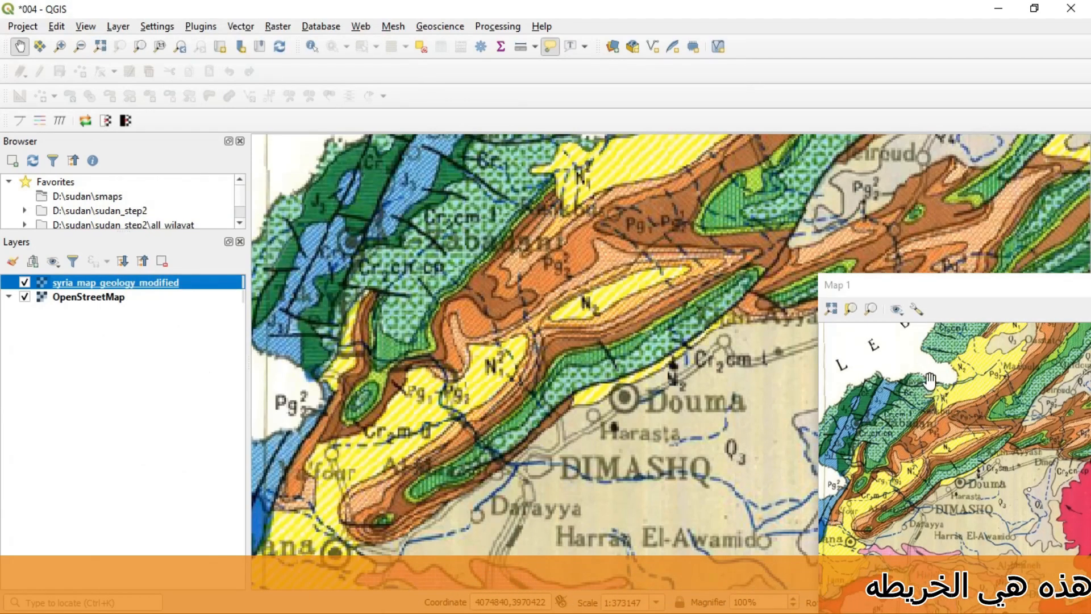
{"action": "left_click_drag", "start_coordinate": [977, 285], "coordinate": [1033, 243]}
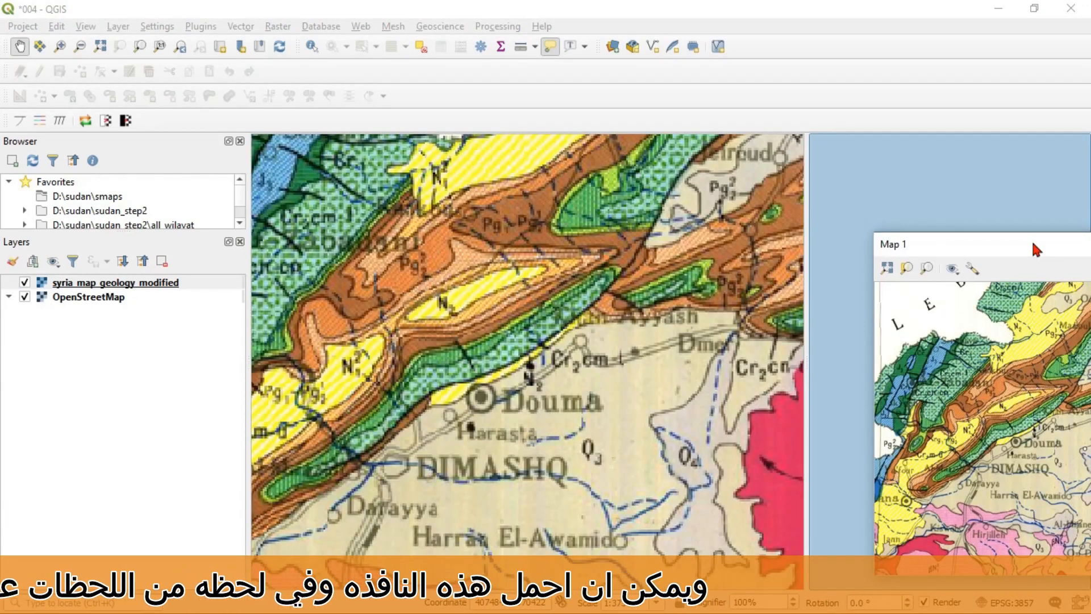
{"action": "left_click_drag", "start_coordinate": [1032, 240], "coordinate": [1032, 240]}
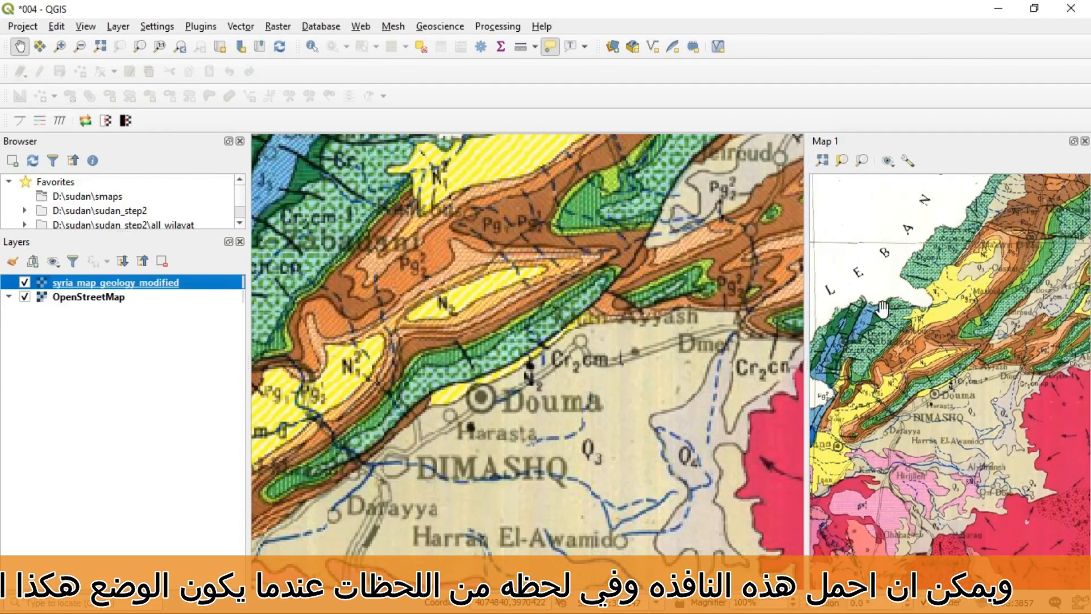
{"action": "left_click_drag", "start_coordinate": [808, 353], "coordinate": [606, 353]}
{"action": "left_click_drag", "start_coordinate": [248, 369], "coordinate": [219, 372]}
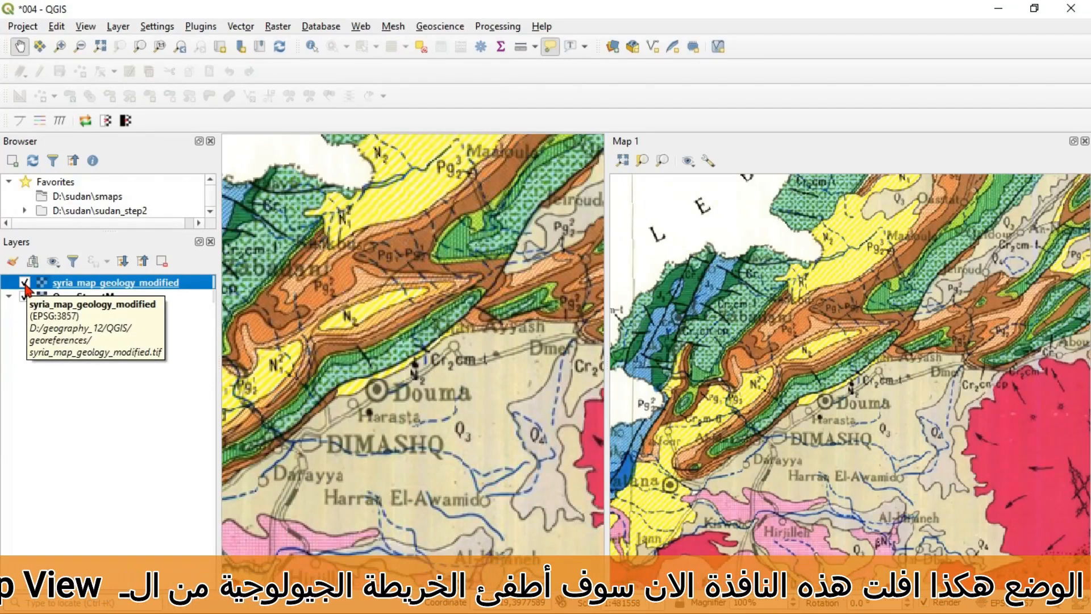
- Hide the syria_map_geology_modified layer in the main map and set the Map 1 view's theme to geology
{"action": "left_click", "coordinate": [25, 282]}
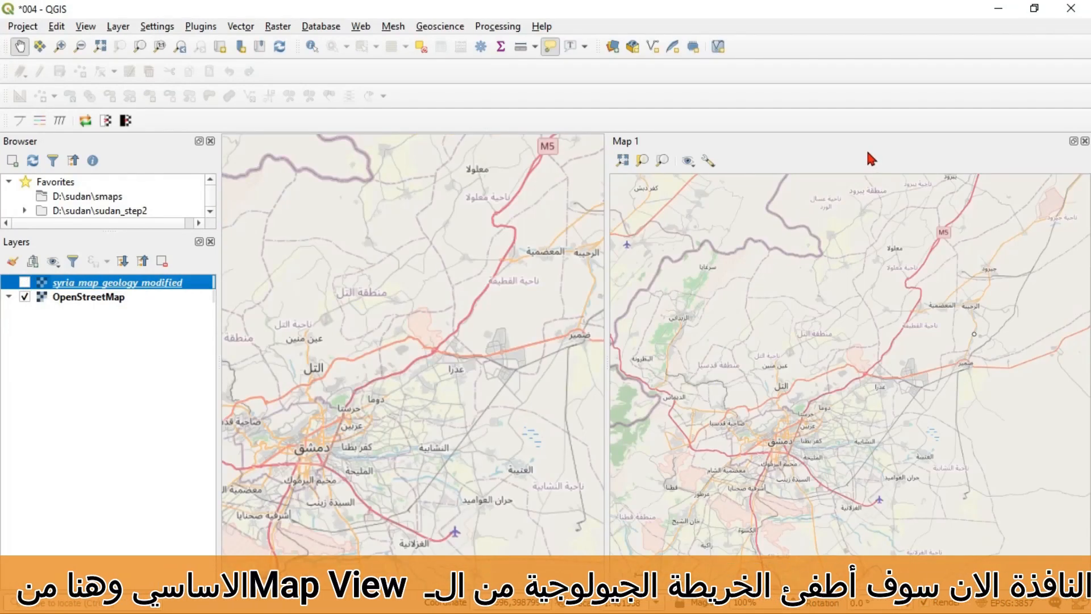
{"action": "left_click", "coordinate": [694, 165]}
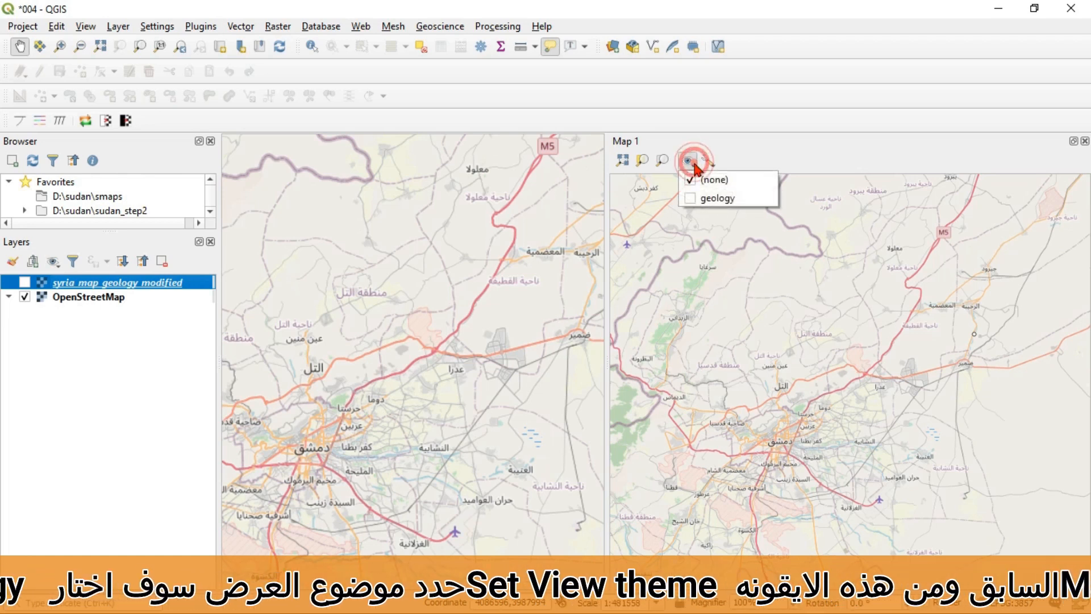
{"action": "left_click", "coordinate": [693, 199]}
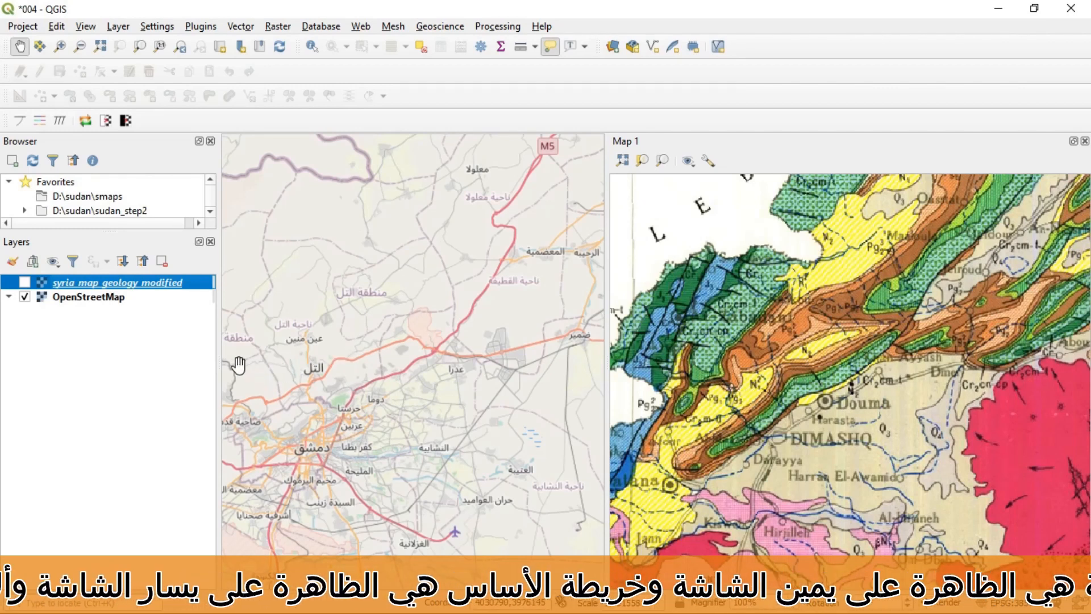
- Enlarge the main map, synchronize Map 1's view center with it and show the main canvas extent in Map 1
{"action": "left_click_drag", "start_coordinate": [220, 360], "coordinate": [80, 360]}
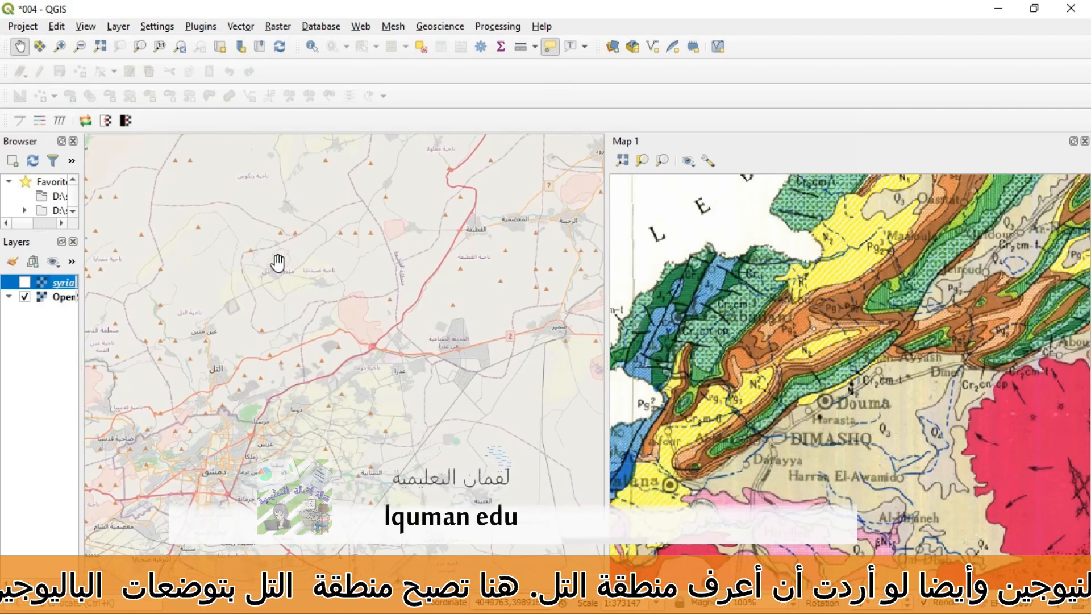
{"action": "left_click_drag", "start_coordinate": [190, 282], "coordinate": [280, 273]}
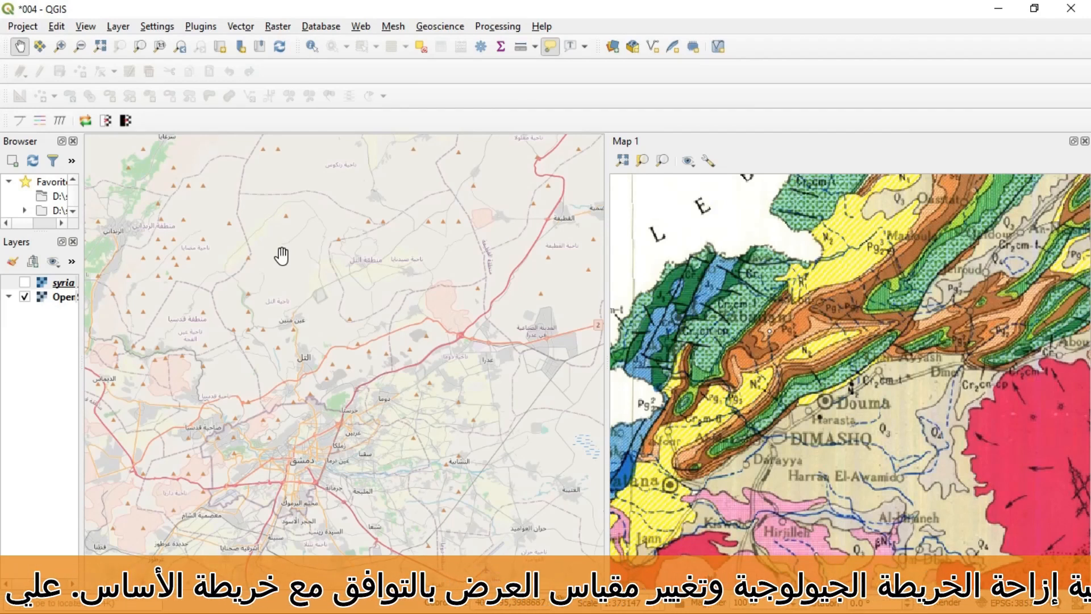
{"action": "left_click", "coordinate": [708, 162]}
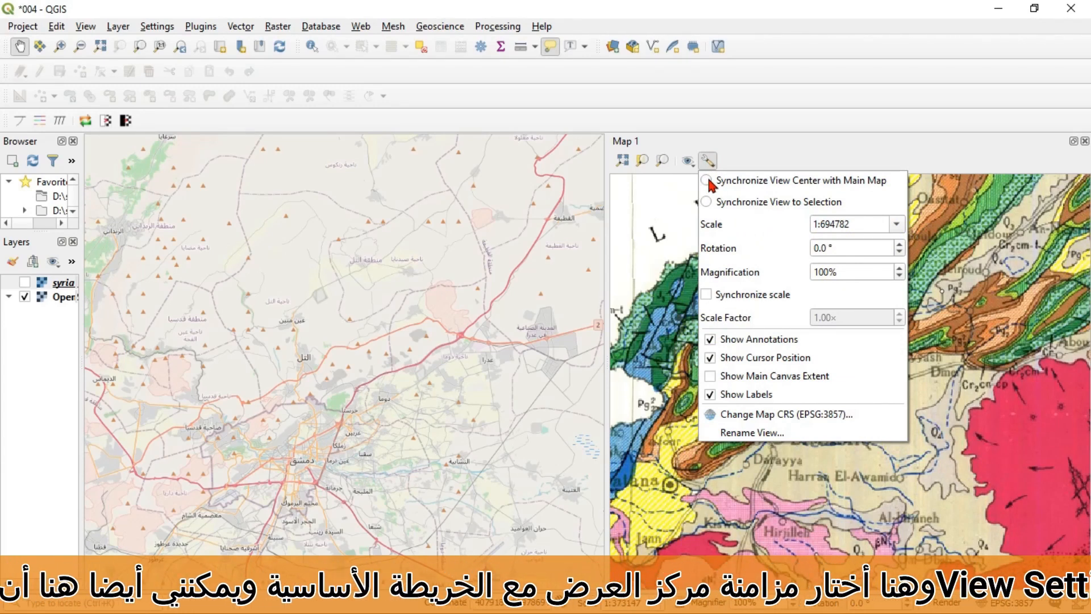
{"action": "left_click", "coordinate": [708, 180]}
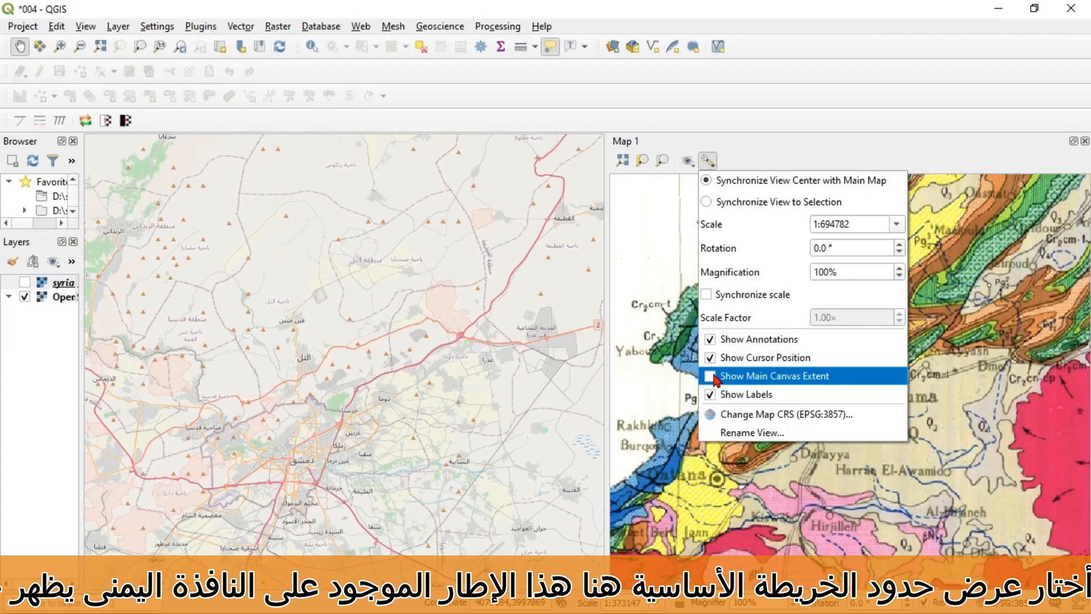
{"action": "left_click", "coordinate": [714, 376]}
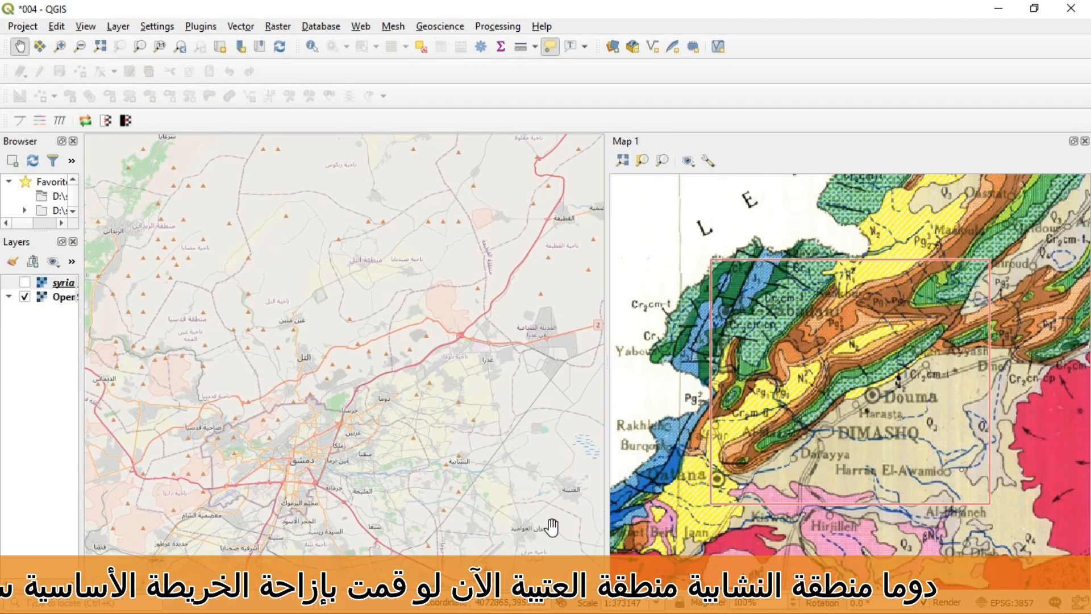
- Compare the basemap and the geology across the Damascus basin and its surroundings in the two center-synchronized views
{"action": "left_click_drag", "start_coordinate": [560, 541], "coordinate": [421, 392]}
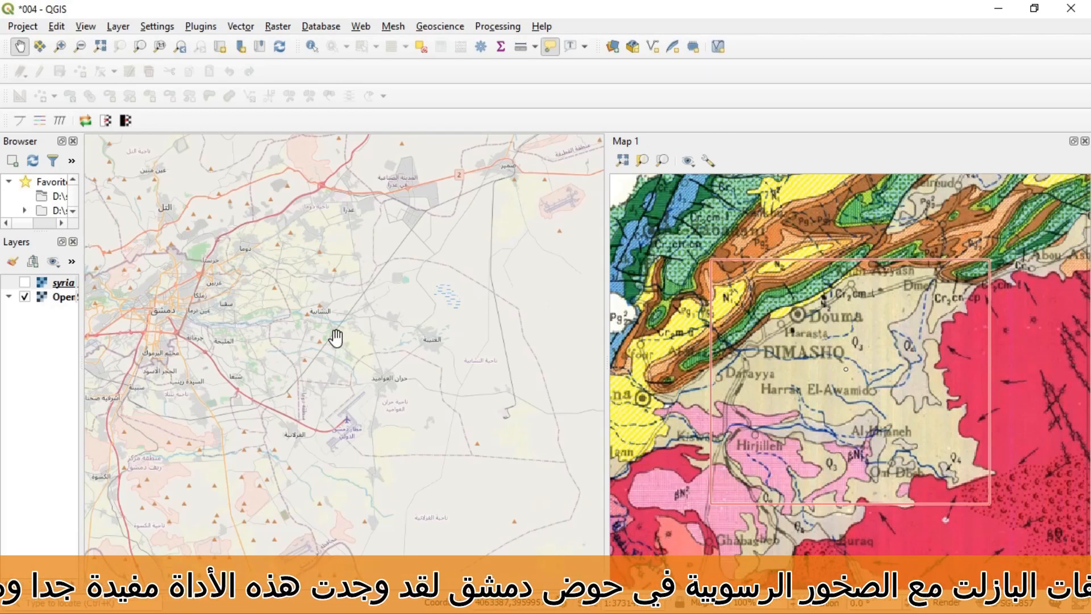
{"action": "left_click_drag", "start_coordinate": [180, 266], "coordinate": [305, 322]}
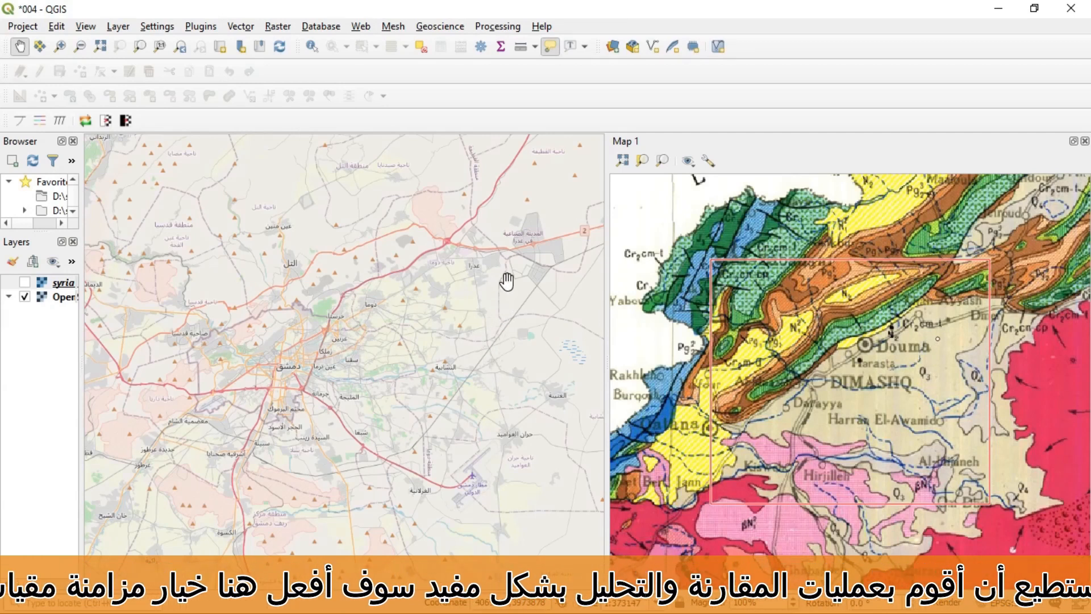
{"action": "scroll", "coordinate": [341, 359], "scroll_direction": "down", "scroll_amount": 3}
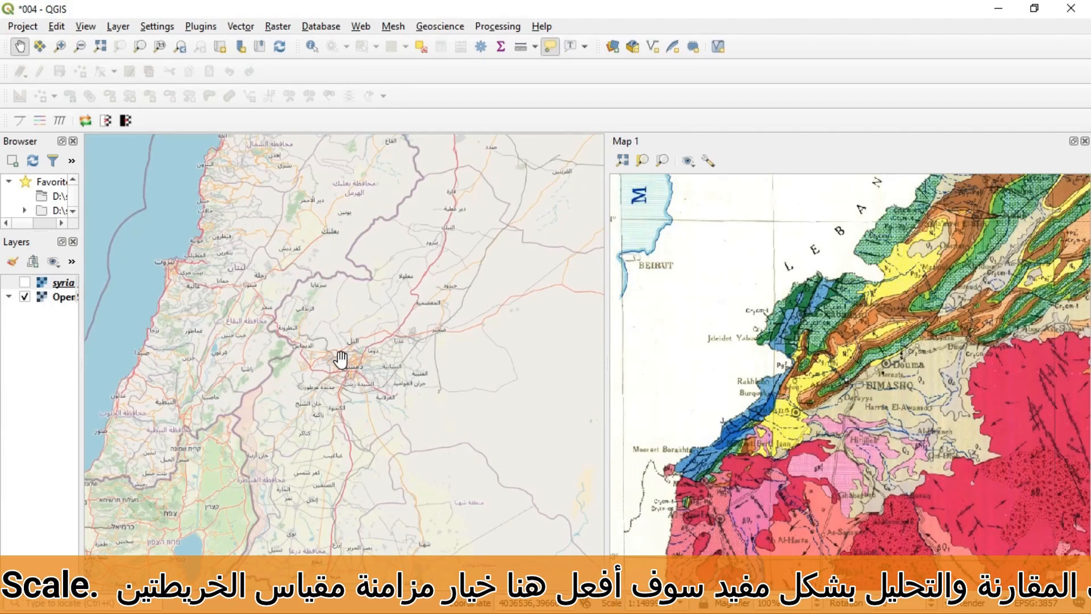
- Synchronize Map 1's scale with the main map and check that both views zoom together
{"action": "left_click", "coordinate": [708, 162]}
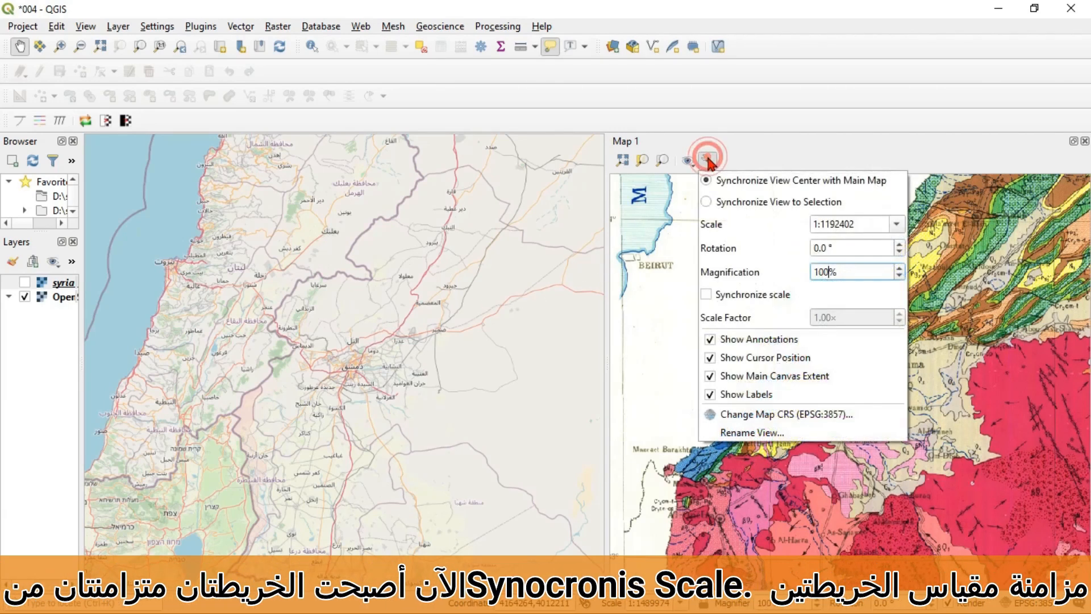
{"action": "left_click", "coordinate": [706, 293]}
{"action": "scroll", "coordinate": [384, 365], "scroll_direction": "up", "scroll_amount": 2}
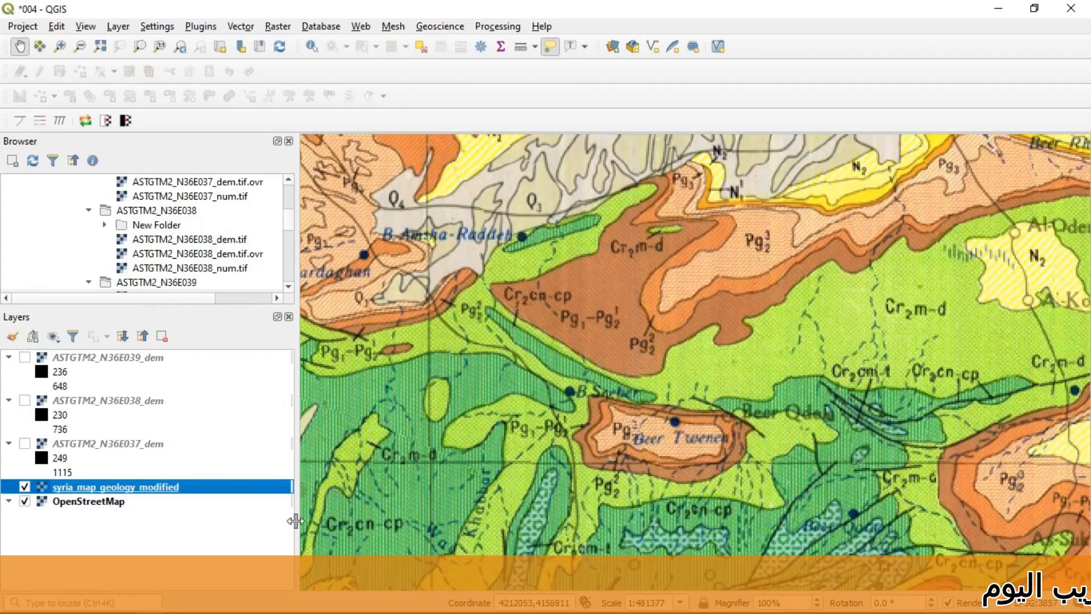
- Zoom to the full extent of the syria_map_geology_modified layer and examine central Syria more closely
{"action": "right_click", "coordinate": [139, 488]}
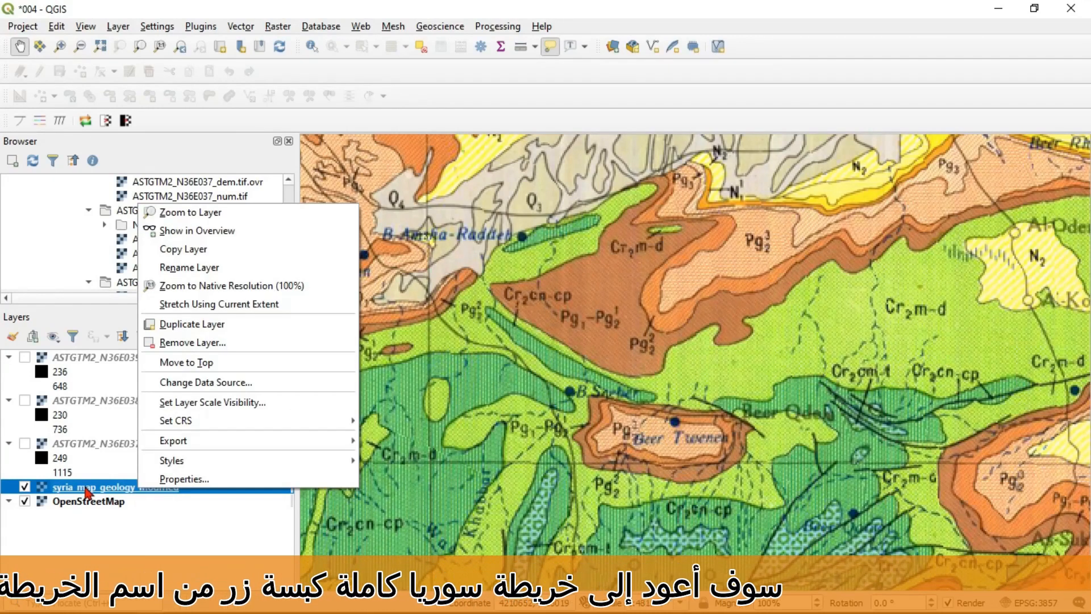
{"action": "left_click", "coordinate": [204, 213]}
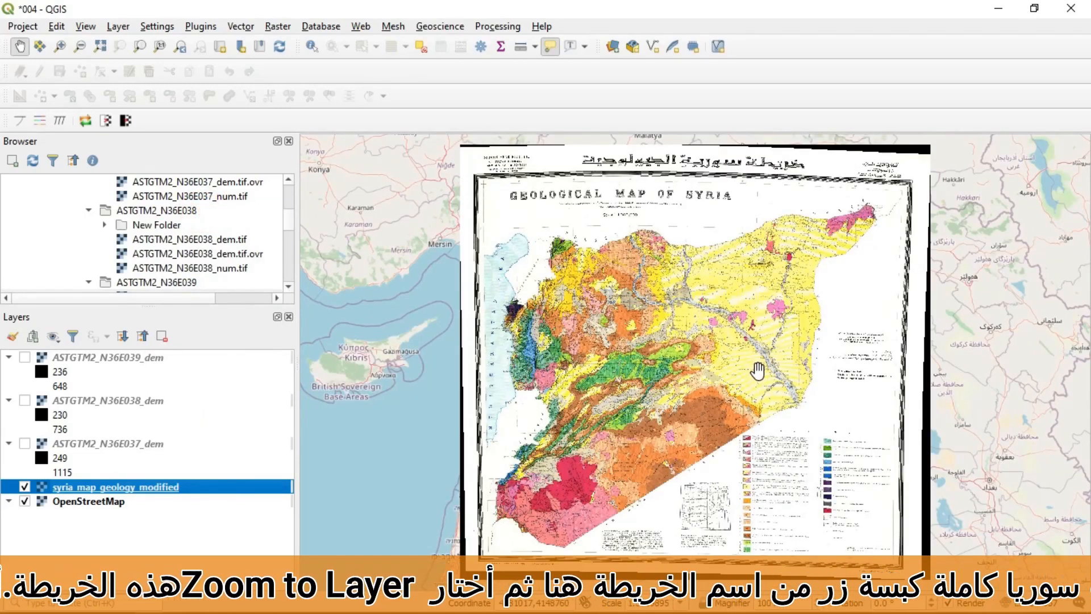
{"action": "scroll", "coordinate": [748, 322], "scroll_direction": "up", "scroll_amount": 3}
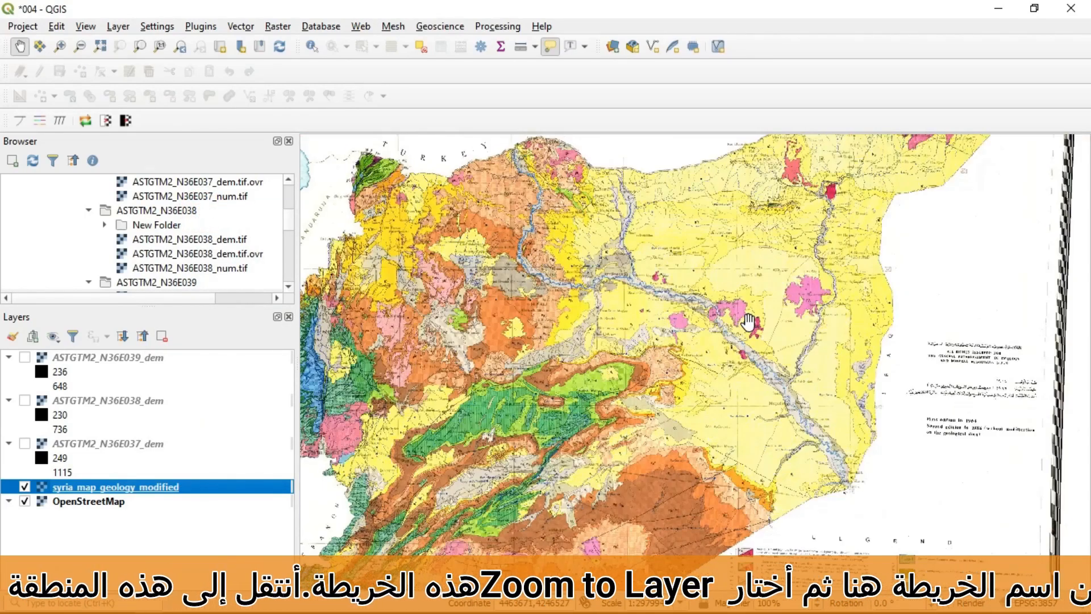
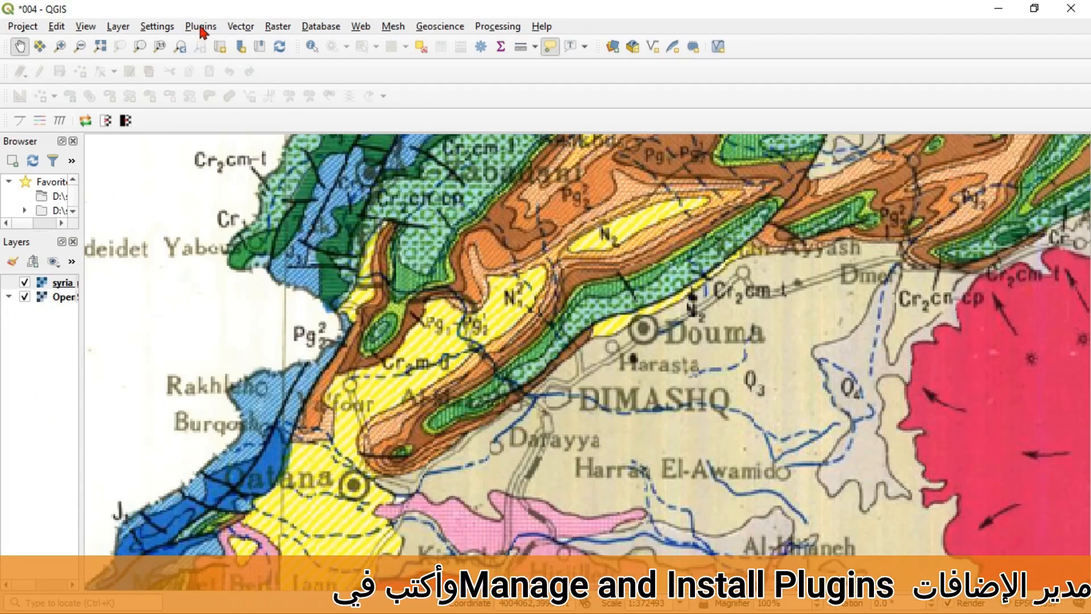
- Search the plugin repository for "profile" and install the Profile tool plugin
{"action": "left_click", "coordinate": [201, 27]}
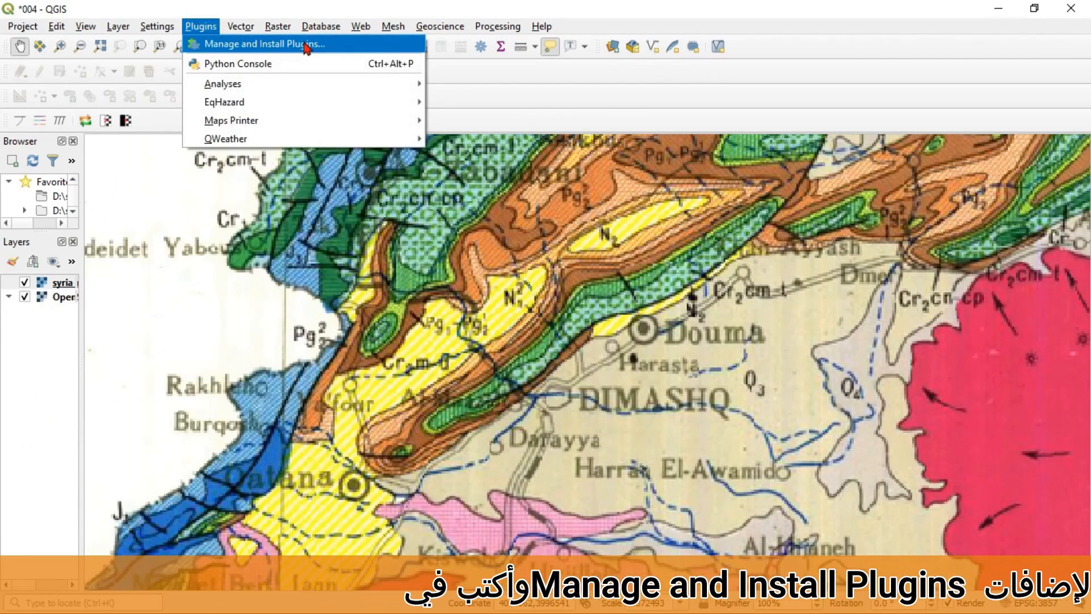
{"action": "left_click", "coordinate": [351, 45]}
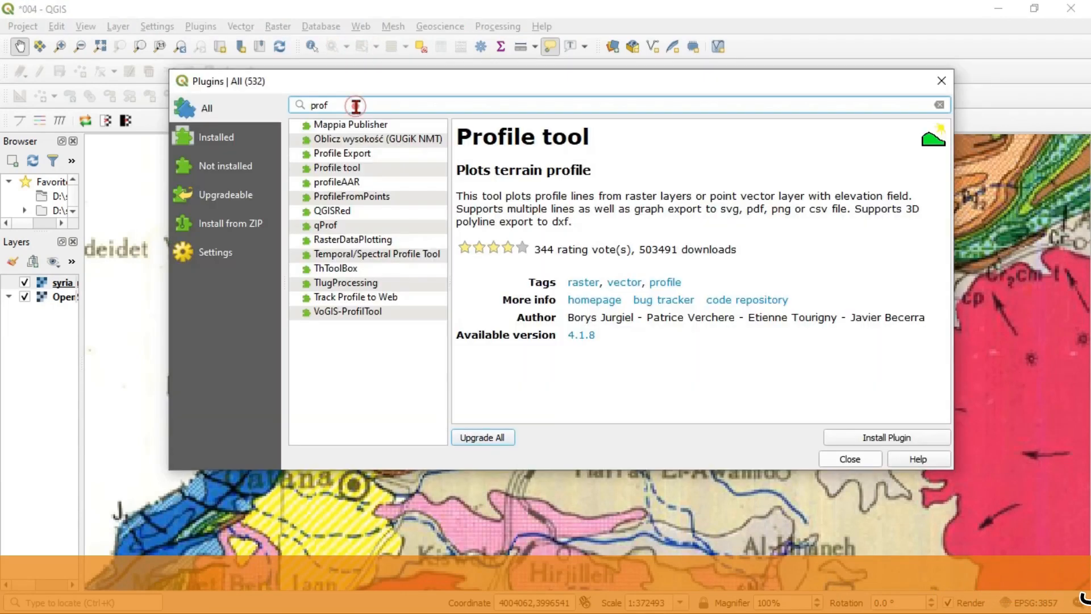
{"action": "left_click_drag", "start_coordinate": [353, 107], "coordinate": [305, 107]}
{"action": "type", "text": "profile"}
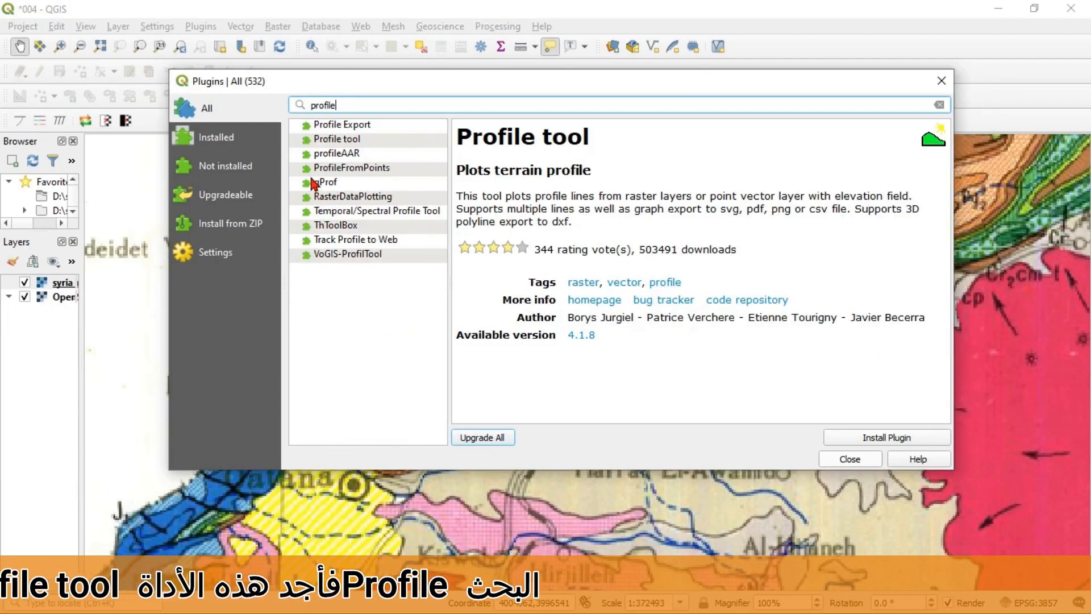
{"action": "left_click", "coordinate": [328, 142]}
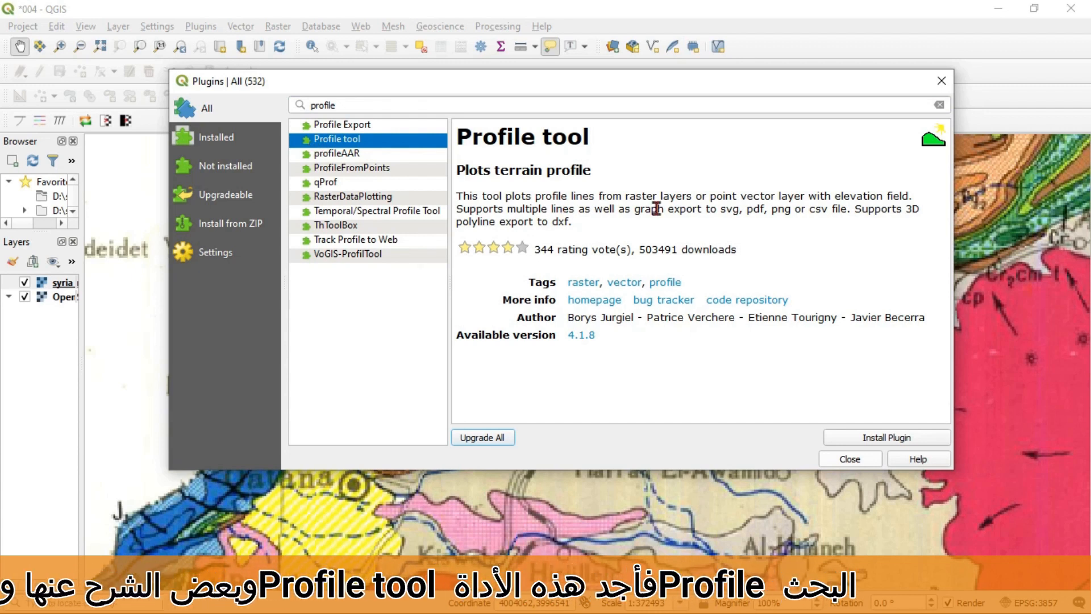
{"action": "left_click", "coordinate": [884, 439]}
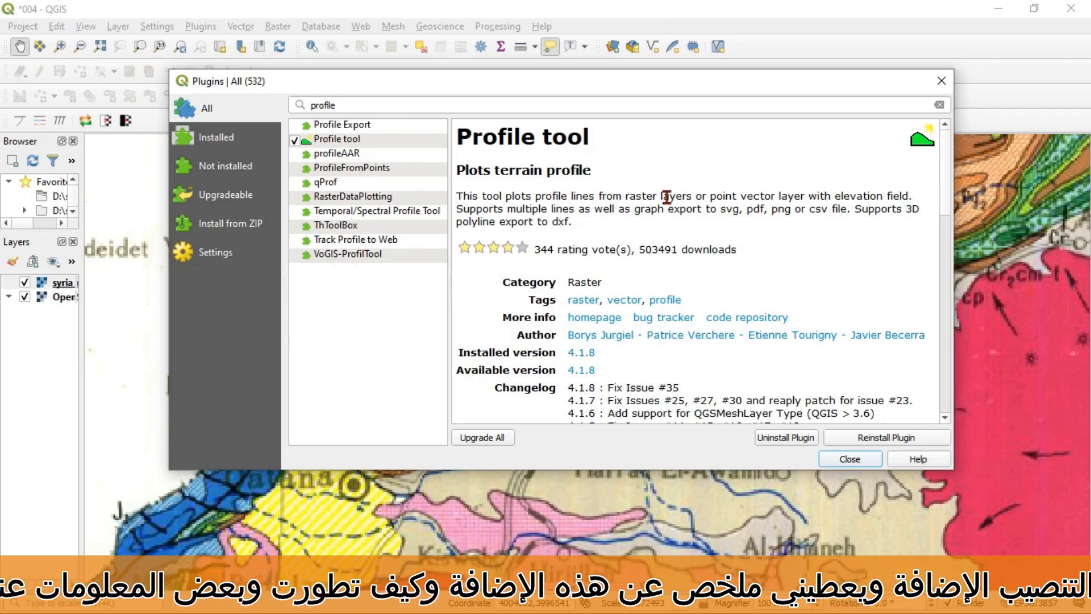
- Review the installed Profile tool's details and changelog, and locate its entry among the installed plugins
{"action": "scroll", "coordinate": [610, 195], "scroll_direction": "down", "scroll_amount": 15}
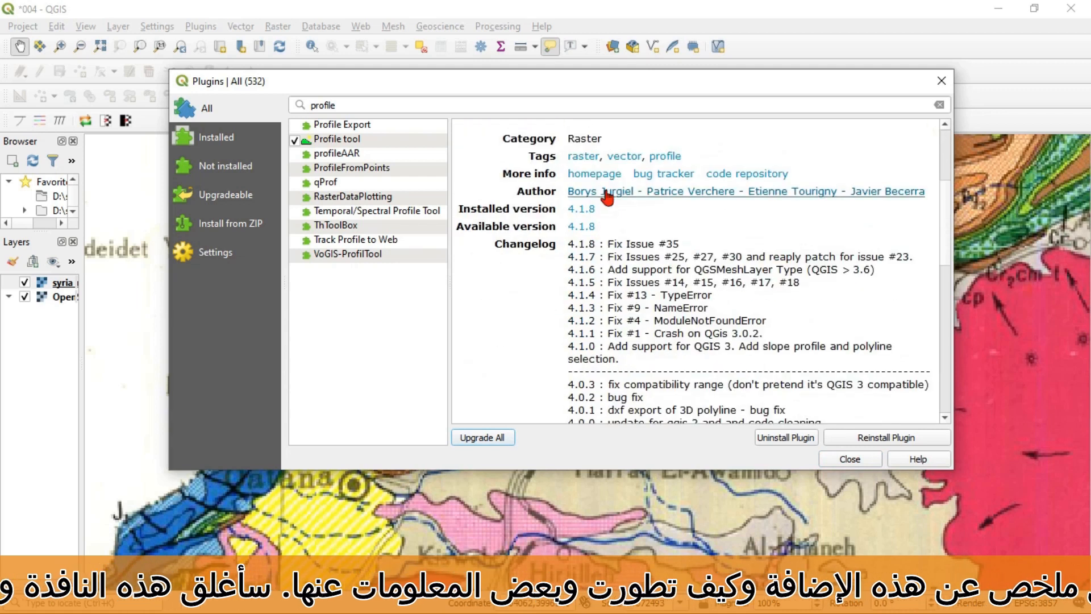
{"action": "scroll", "coordinate": [751, 260], "scroll_direction": "up", "scroll_amount": 15}
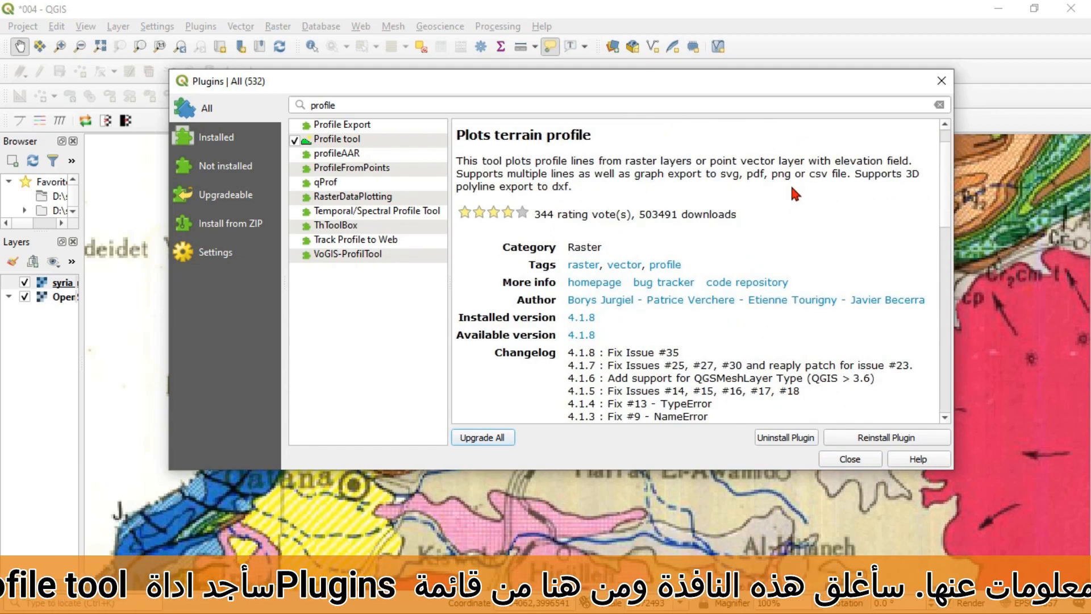
{"action": "left_click", "coordinate": [862, 458]}
{"action": "left_click", "coordinate": [201, 28]}
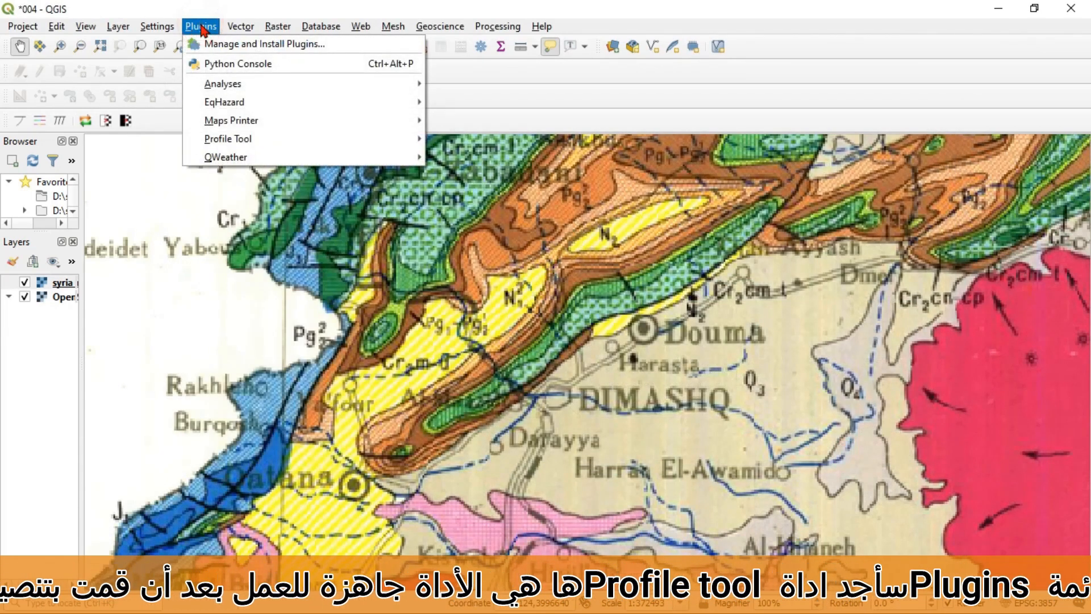
{"action": "mouse_move", "coordinate": [238, 142]}
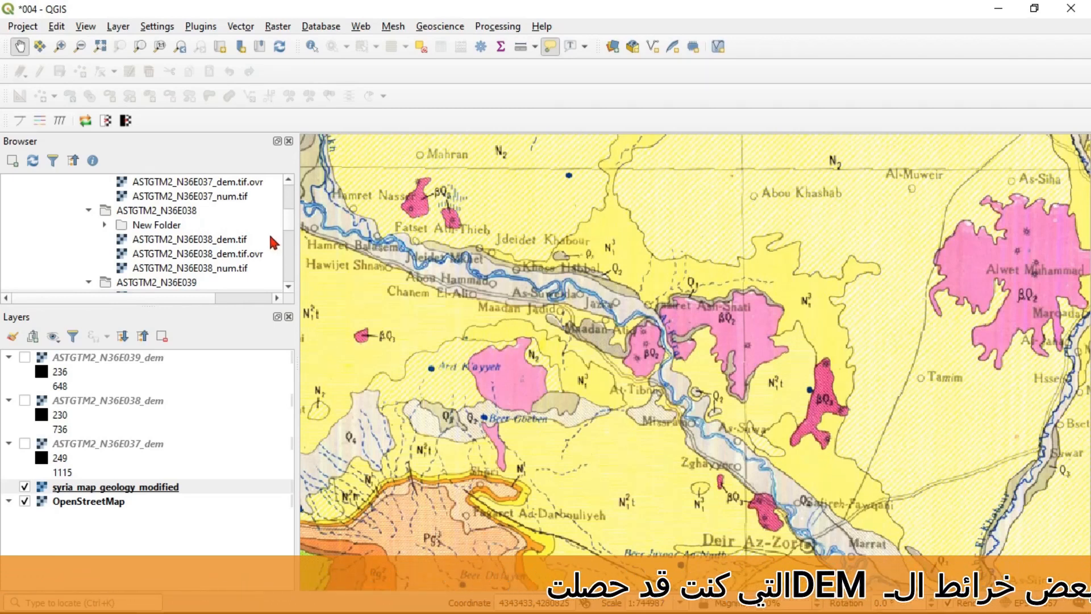
- Locate the ASTGTM2 elevation tiles in the dem folder on drive D and try to add ASTGTM2_N36E038_num.tif to the project layers
{"action": "scroll", "coordinate": [202, 254], "scroll_direction": "up", "scroll_amount": 1}
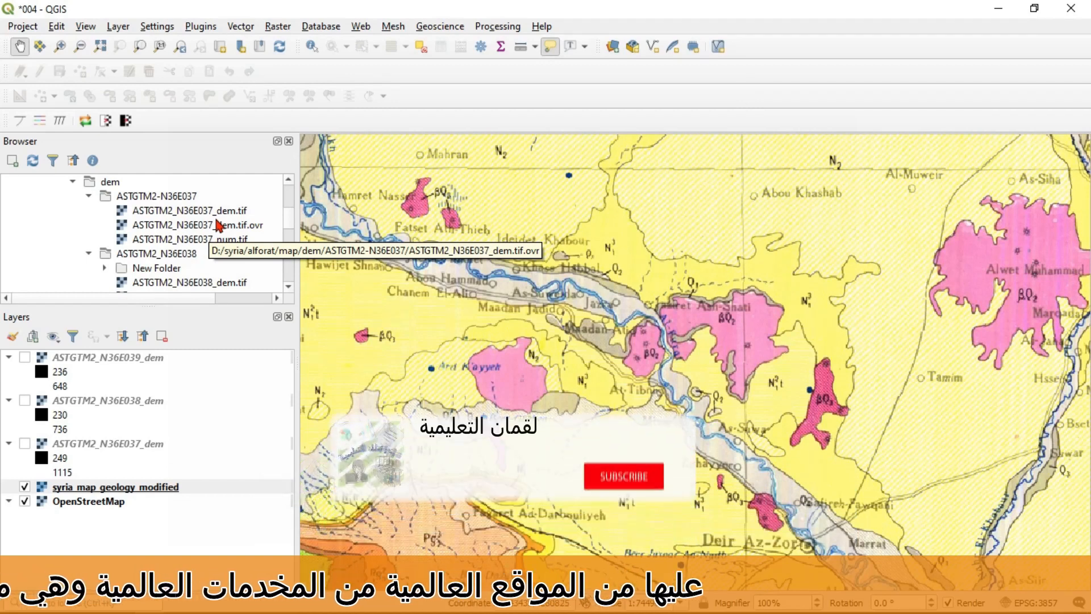
{"action": "scroll", "coordinate": [147, 202], "scroll_direction": "up", "scroll_amount": 10}
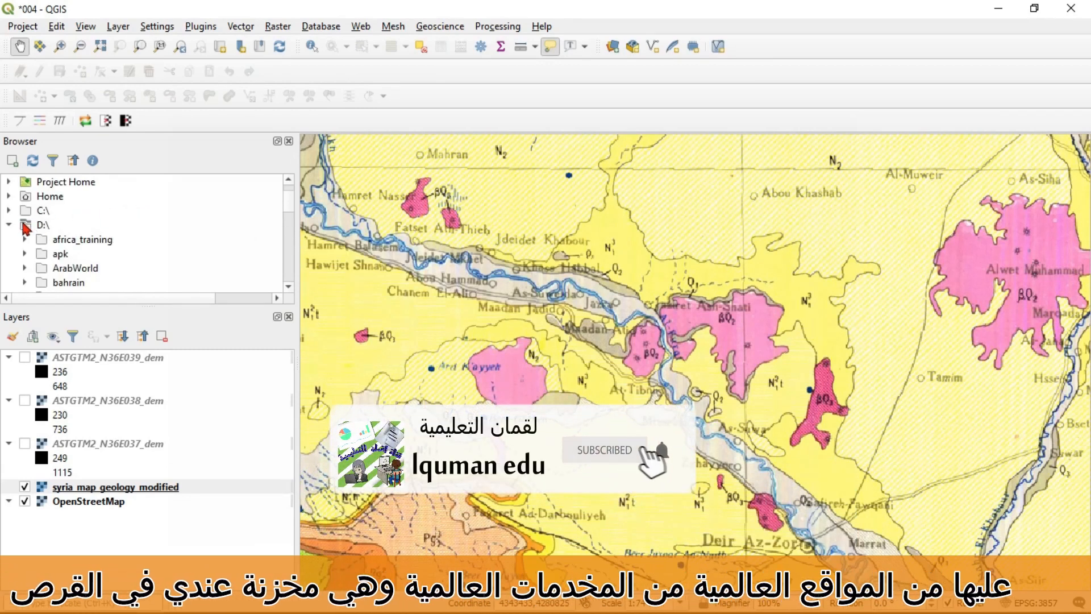
{"action": "scroll", "coordinate": [129, 214], "scroll_direction": "down", "scroll_amount": 10}
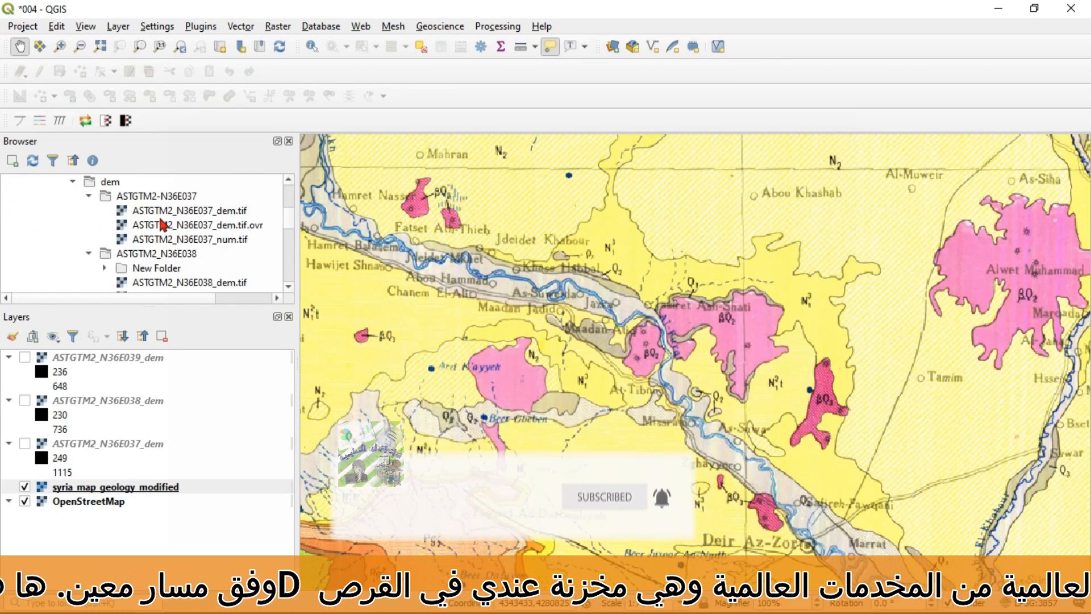
{"action": "left_click", "coordinate": [196, 211]}
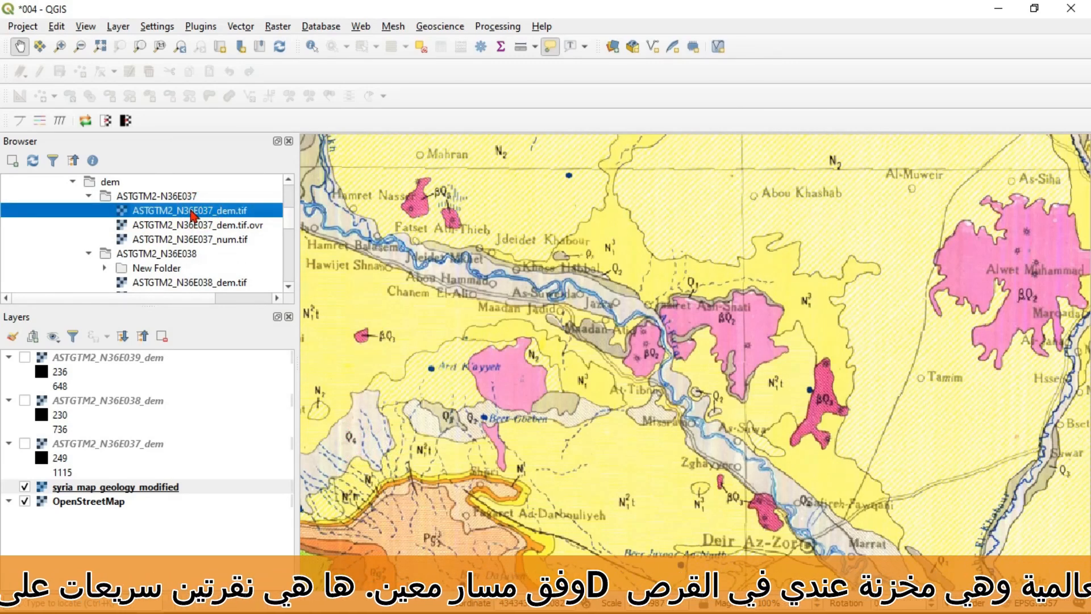
{"action": "scroll", "coordinate": [199, 258], "scroll_direction": "down", "scroll_amount": 1}
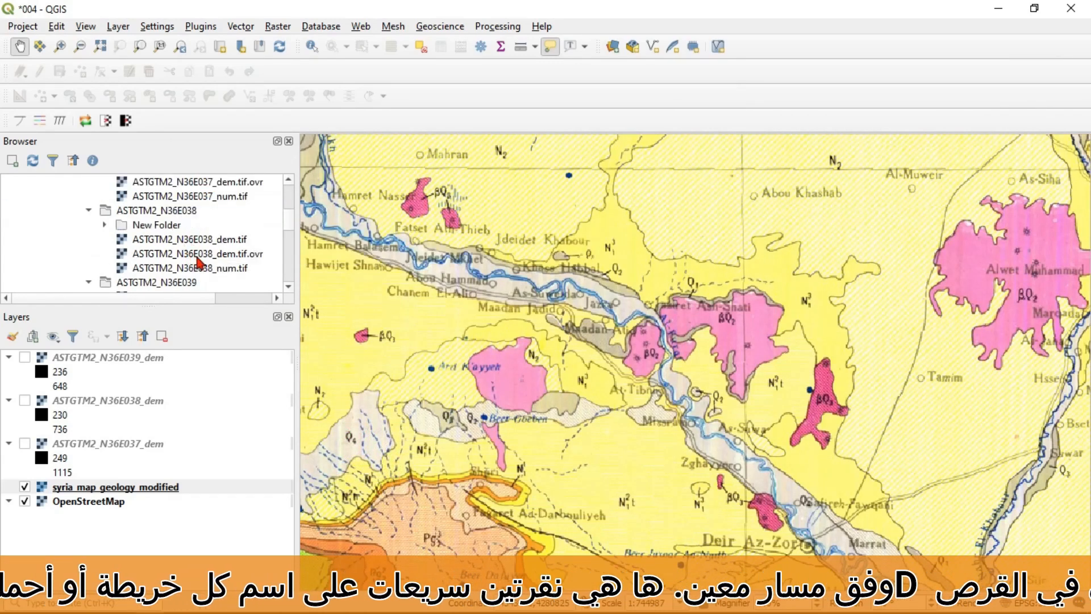
{"action": "left_click", "coordinate": [212, 269]}
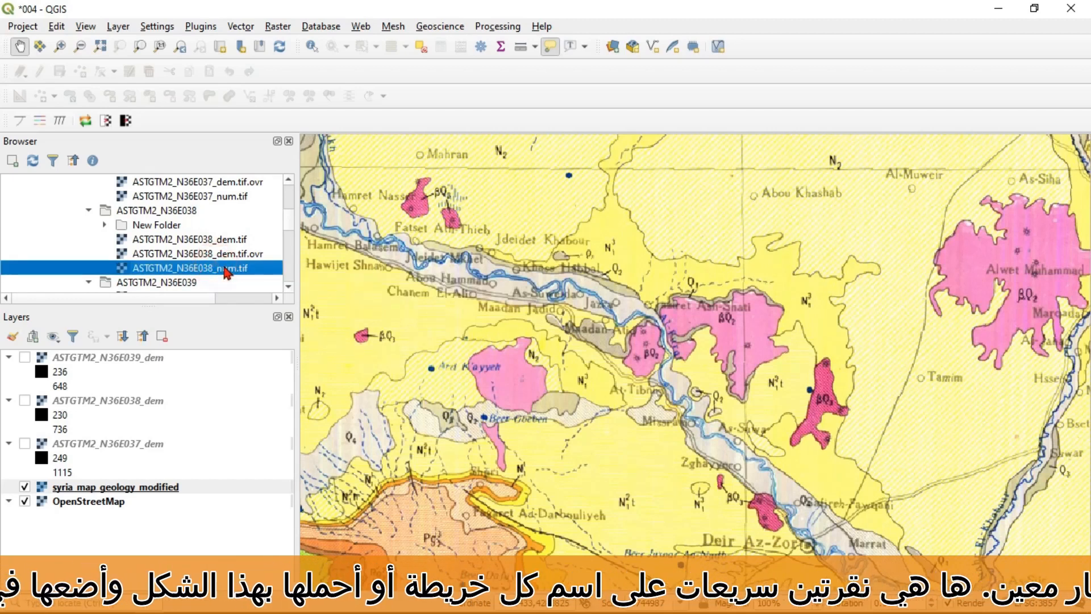
{"action": "left_click_drag", "start_coordinate": [223, 269], "coordinate": [188, 349]}
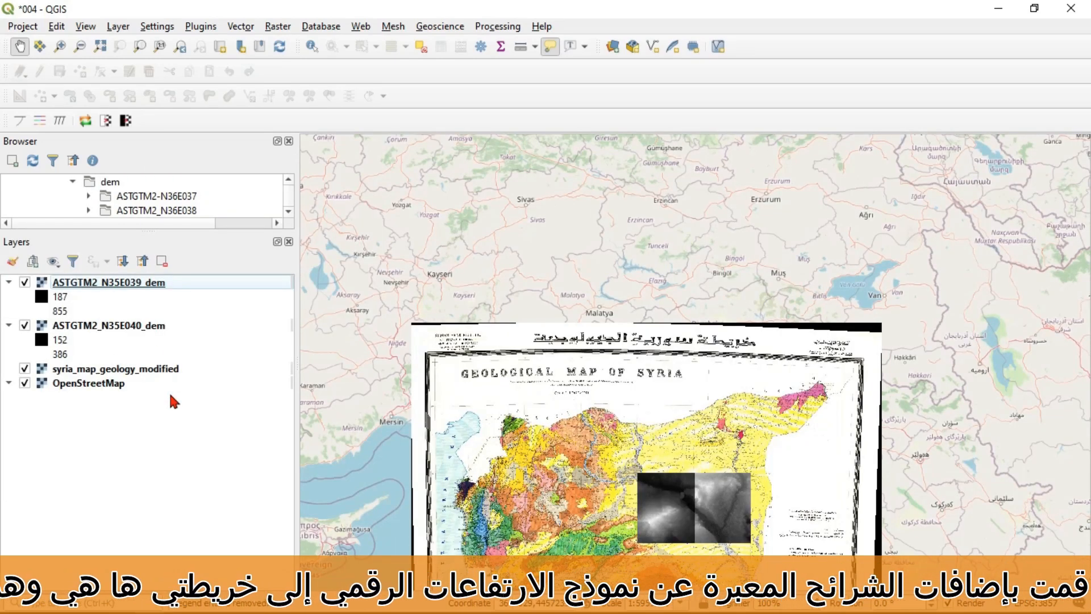
- Hide the ASTGTM2_N35E039_dem and ASTGTM2_N35E040_dem layers to expose the geological map around Deir Az-Zor
{"action": "left_click", "coordinate": [137, 328]}
{"action": "left_click_drag", "start_coordinate": [677, 505], "coordinate": [577, 413]}
{"action": "scroll", "coordinate": [597, 416], "scroll_direction": "up", "scroll_amount": 2}
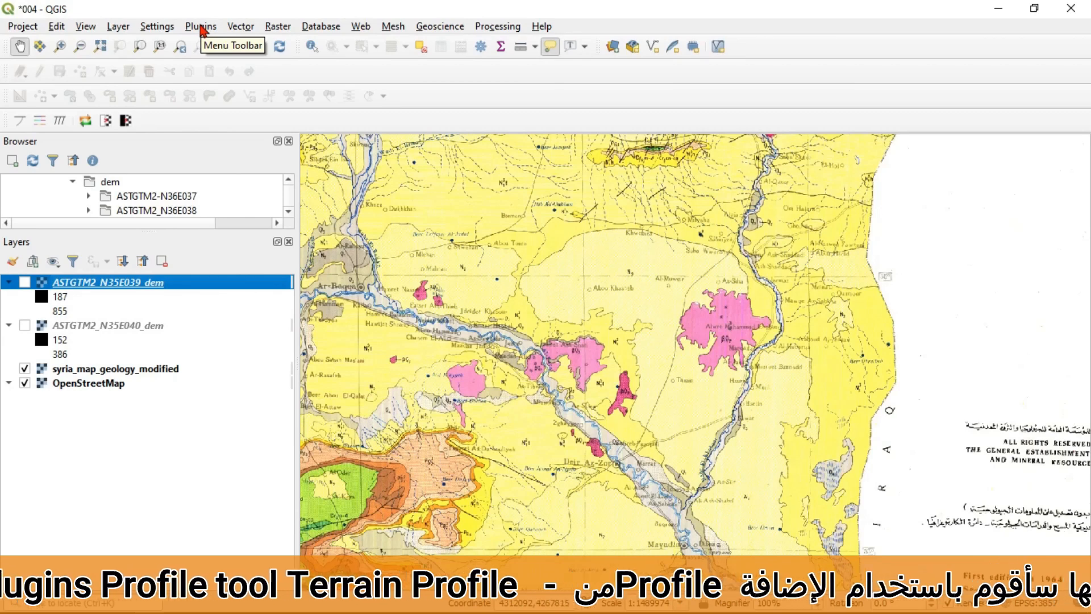
- Start Terrain Profile and draw a profile line from the pink outcrop near Ard Kayyeh to the river just east of the large βQ2 outcrop
{"action": "left_click", "coordinate": [201, 26]}
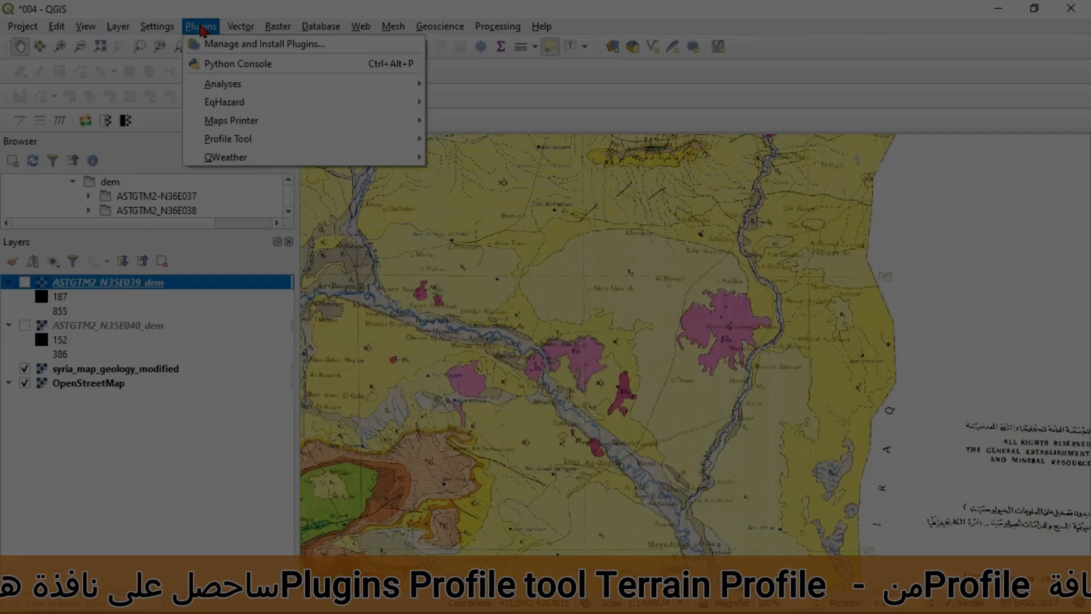
{"action": "mouse_move", "coordinate": [296, 139]}
{"action": "left_click", "coordinate": [503, 141]}
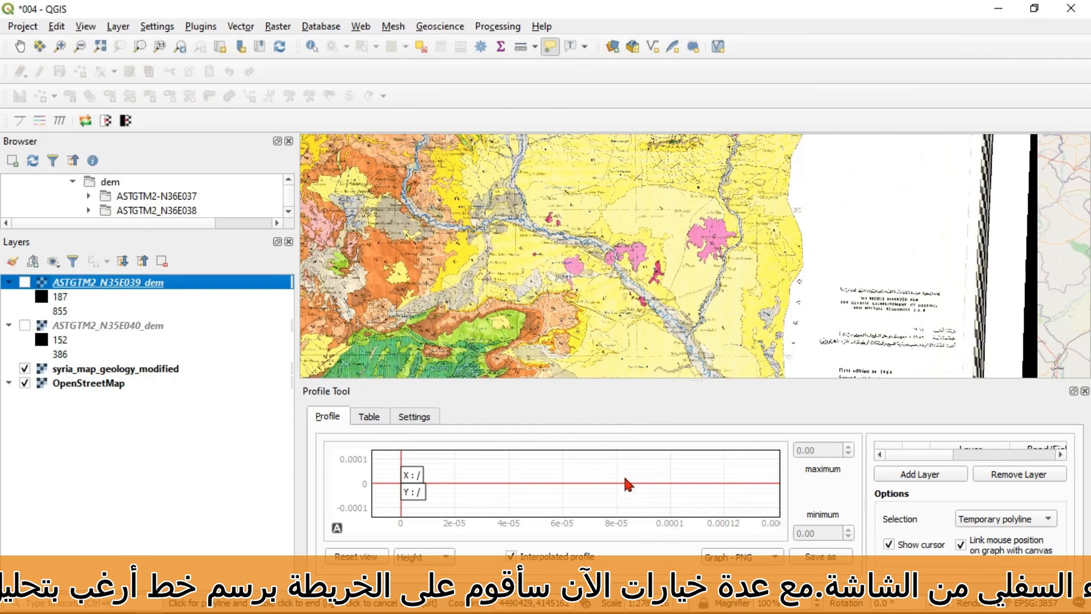
{"action": "left_click", "coordinate": [554, 266]}
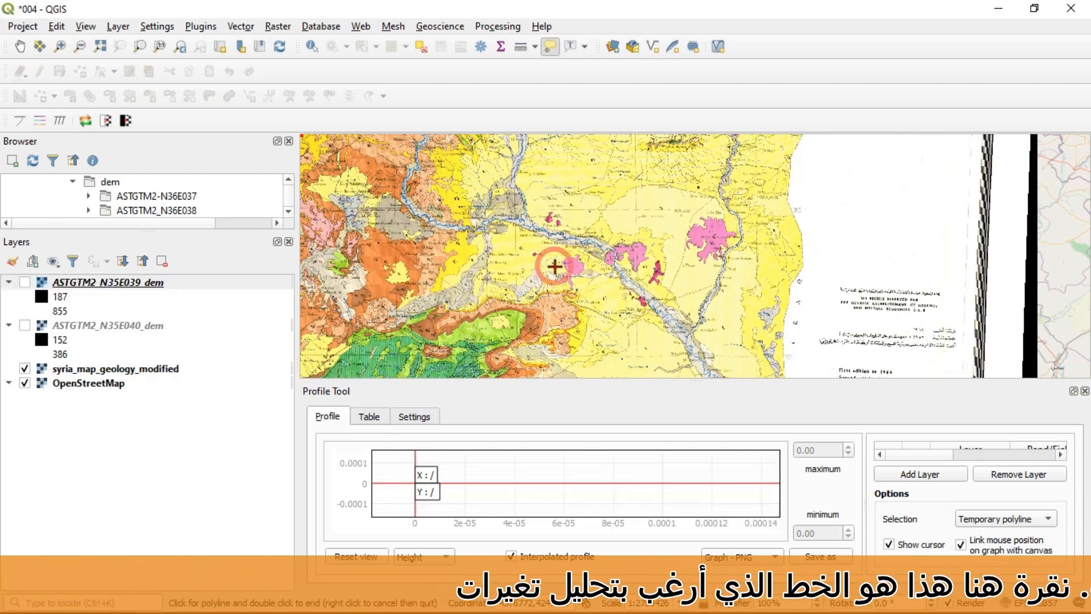
{"action": "left_click", "coordinate": [745, 230]}
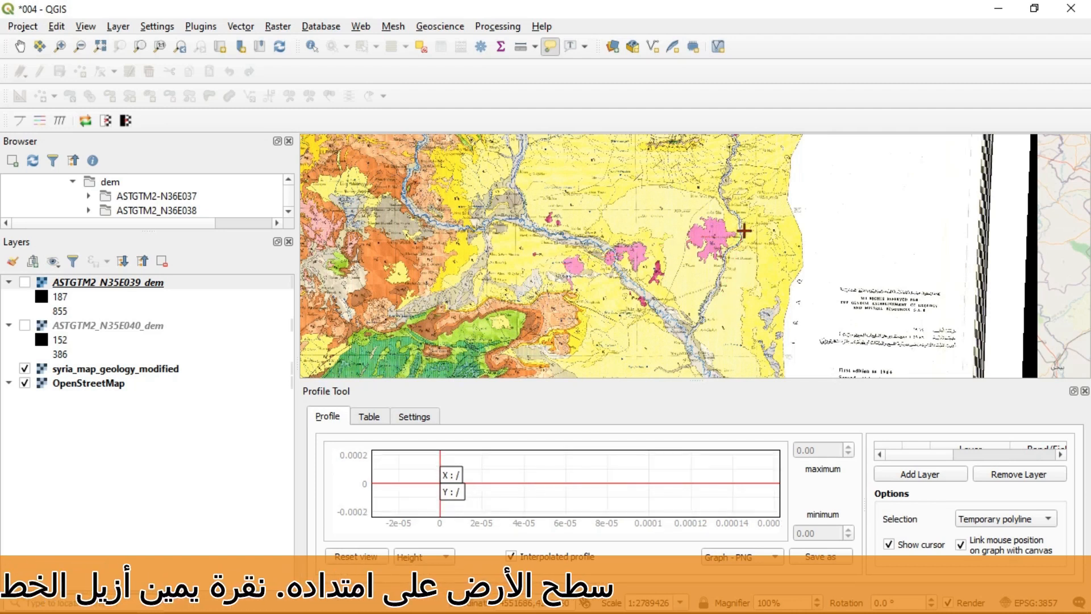
{"action": "left_click", "coordinate": [558, 269]}
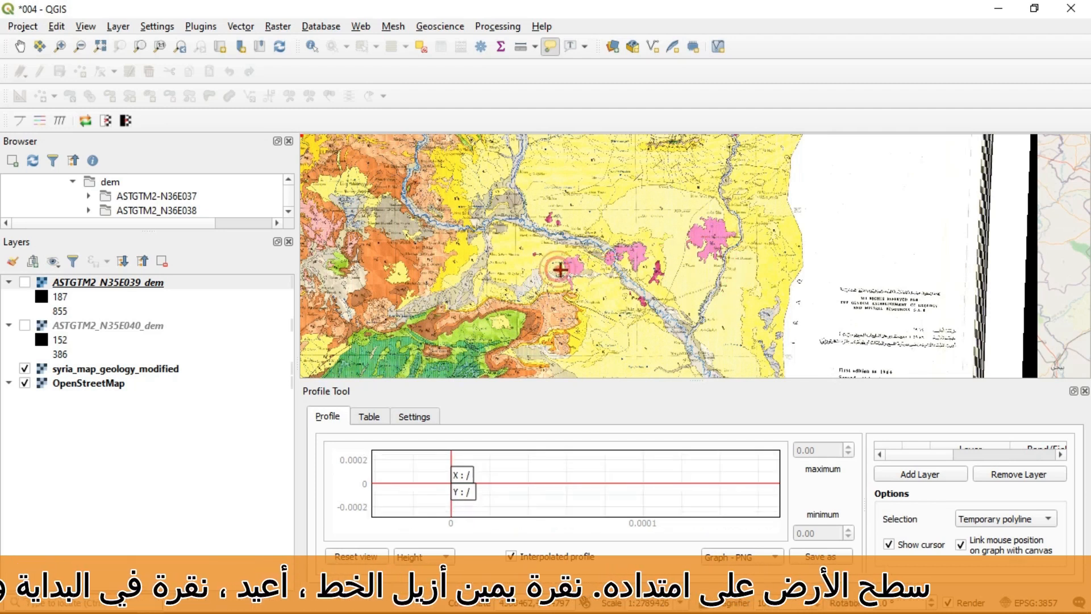
{"action": "double_click", "coordinate": [744, 232]}
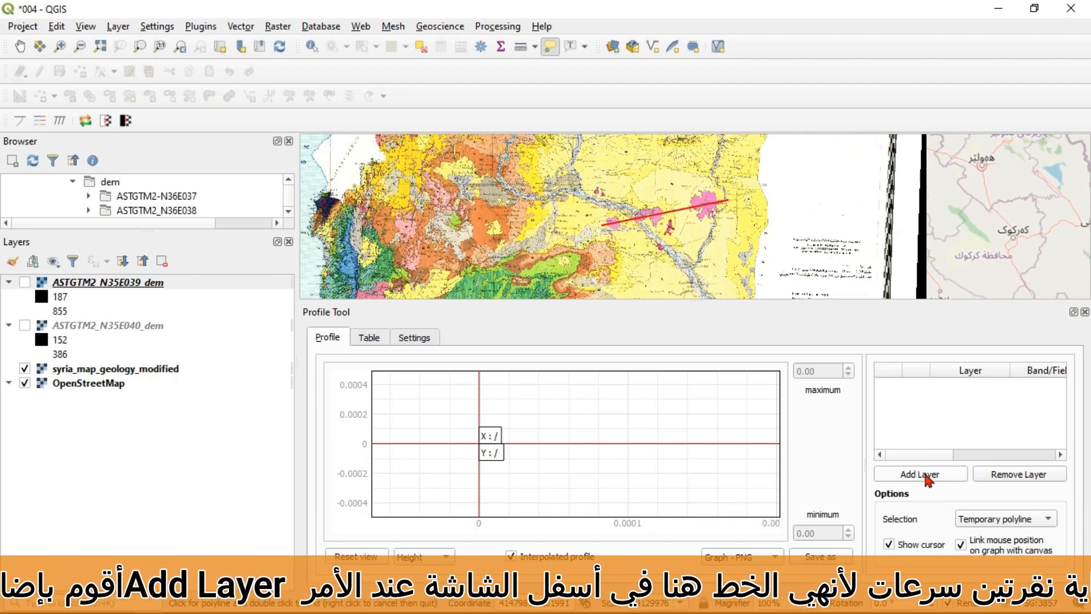
- Add the ASTGTM2_N35E039_dem and ASTGTM2_N35E040_dem layers to the terrain profile
{"action": "left_click", "coordinate": [928, 476]}
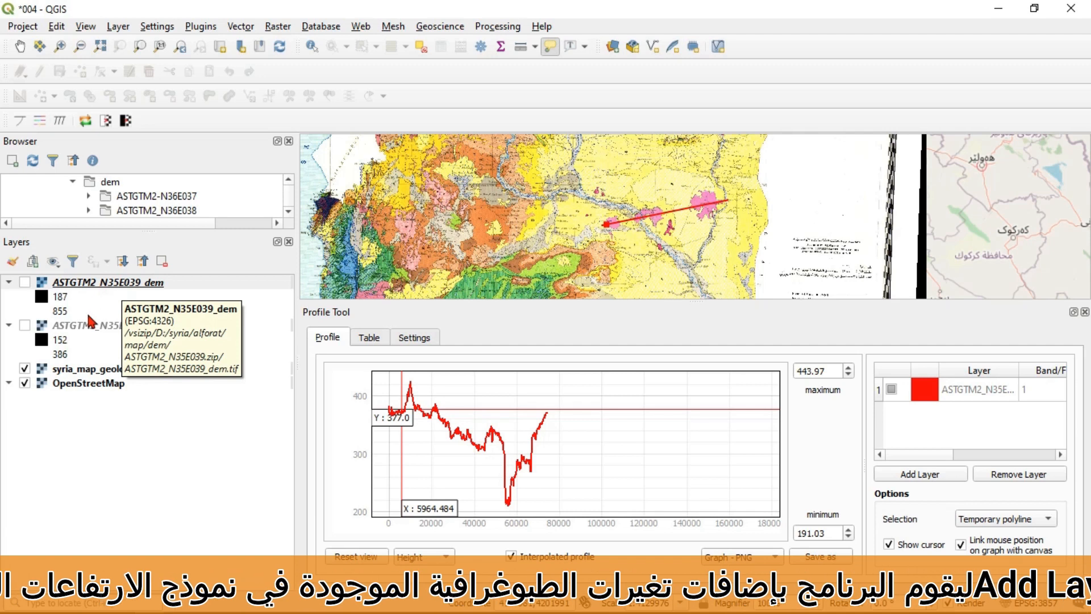
{"action": "left_click", "coordinate": [92, 283]}
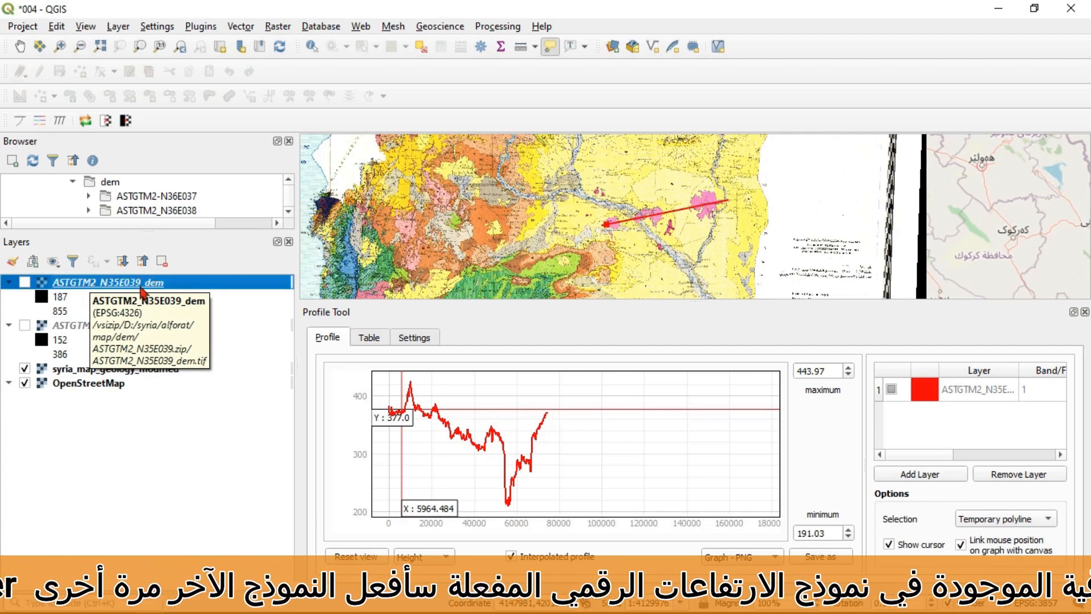
{"action": "left_click", "coordinate": [87, 327]}
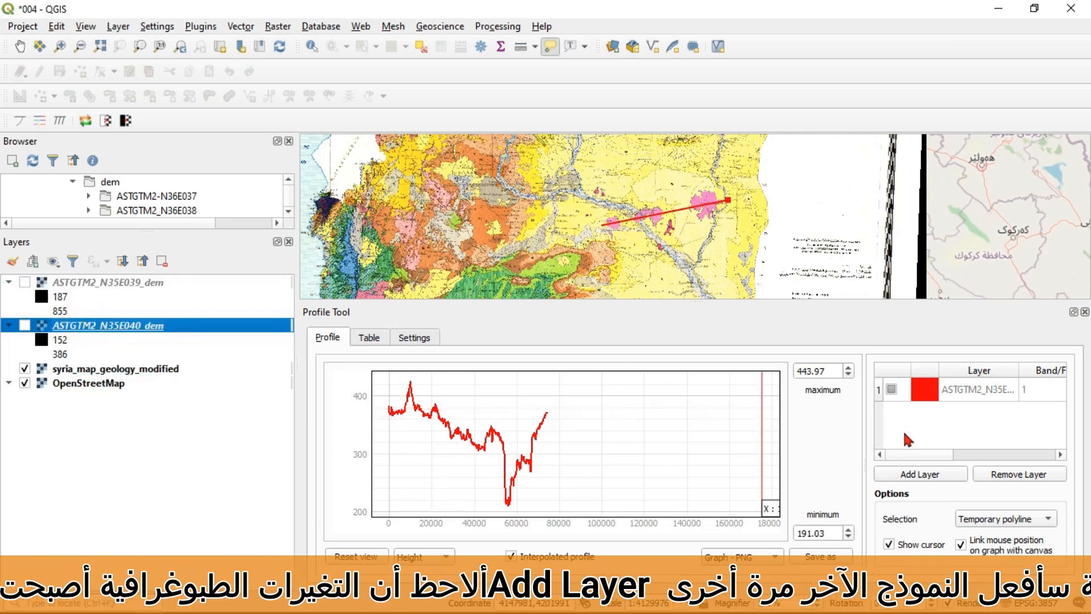
{"action": "left_click", "coordinate": [927, 480]}
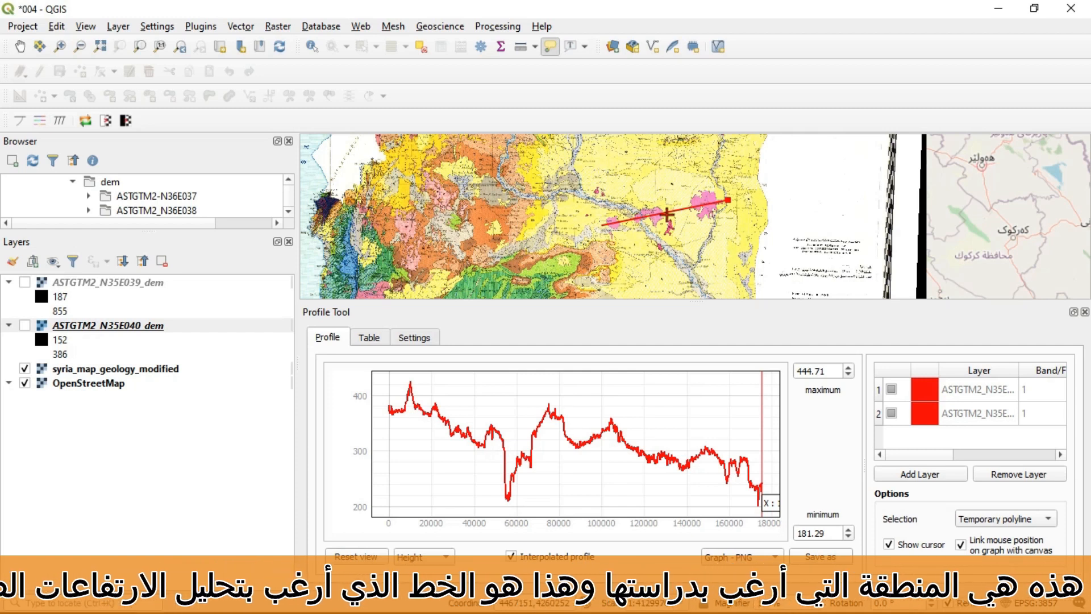
- Examine the elevation profile at different scales and compare its highs and lows with the matching points on the map
{"action": "scroll", "coordinate": [667, 215], "scroll_direction": "up", "scroll_amount": 2}
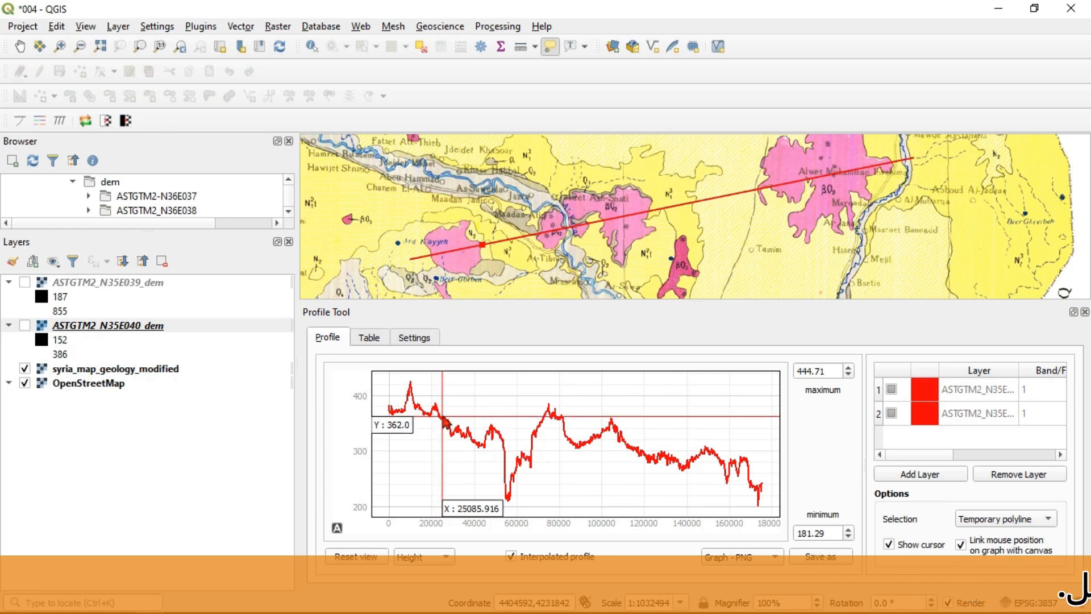
{"action": "scroll", "coordinate": [443, 422], "scroll_direction": "up", "scroll_amount": 5}
{"action": "scroll", "coordinate": [444, 422], "scroll_direction": "down", "scroll_amount": 5}
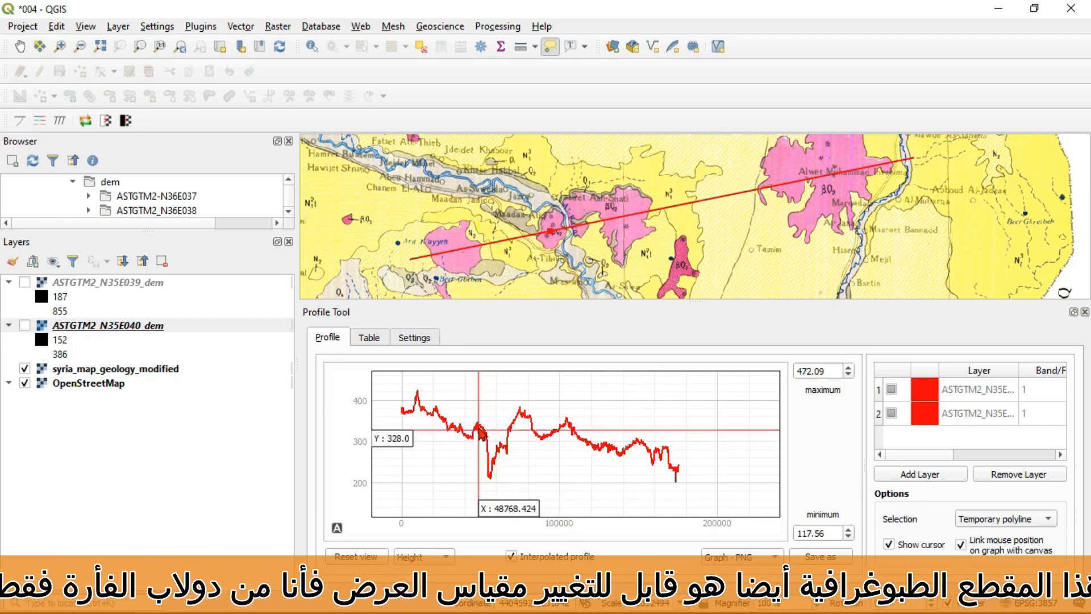
{"action": "scroll", "coordinate": [482, 434], "scroll_direction": "up", "scroll_amount": 5}
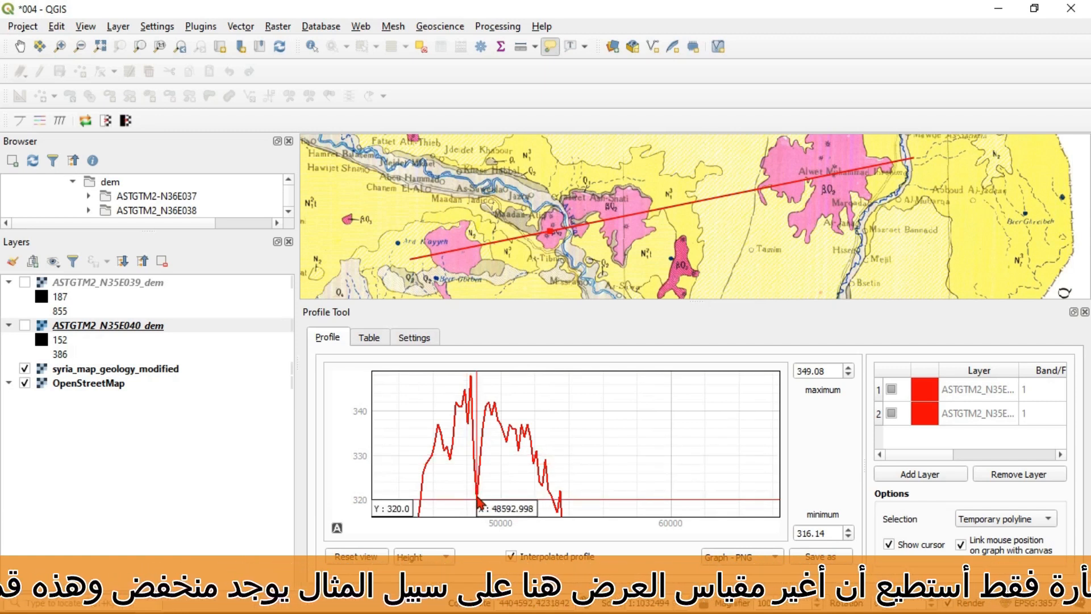
{"action": "scroll", "coordinate": [413, 449], "scroll_direction": "down", "scroll_amount": 3}
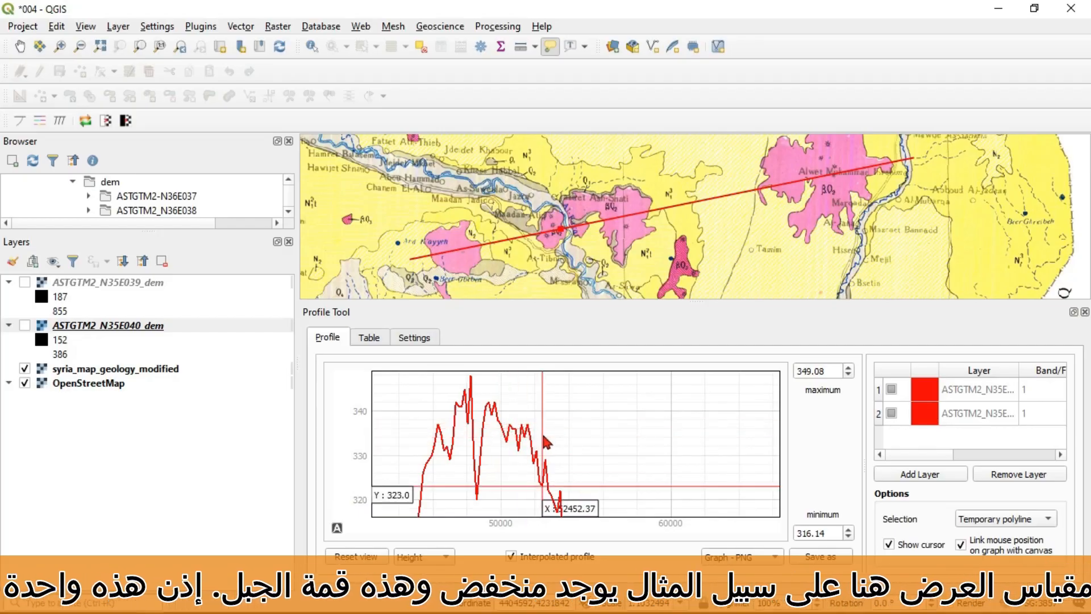